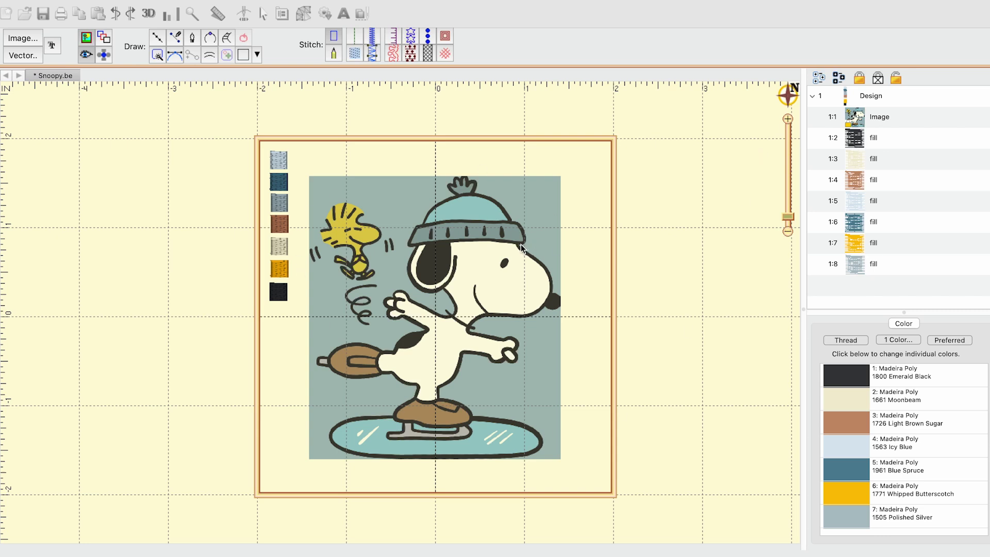
Step: Change the measurement units from inches to millimetres in the reference image's size settings, leaving the image deselected
left_click(880, 121)
left_click(880, 121)
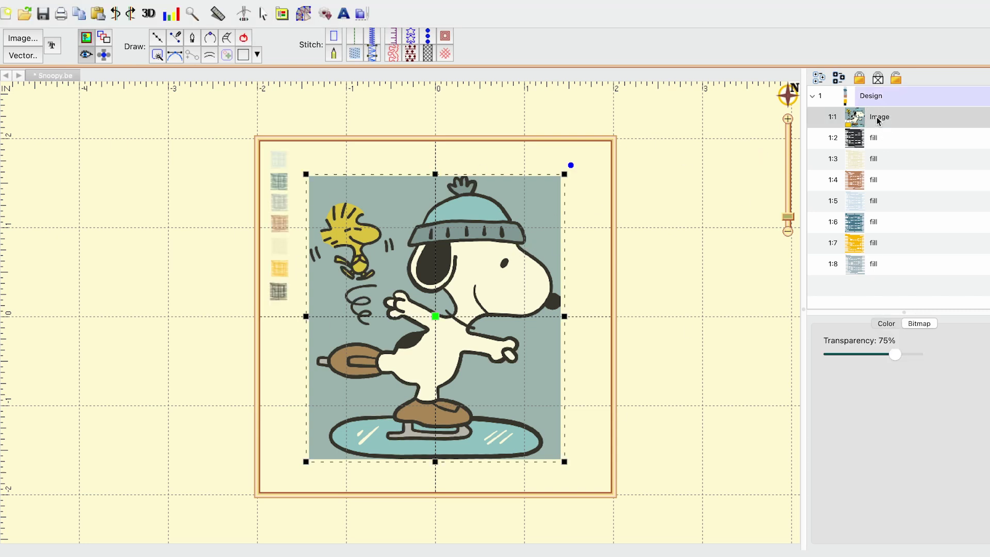
left_click(263, 15)
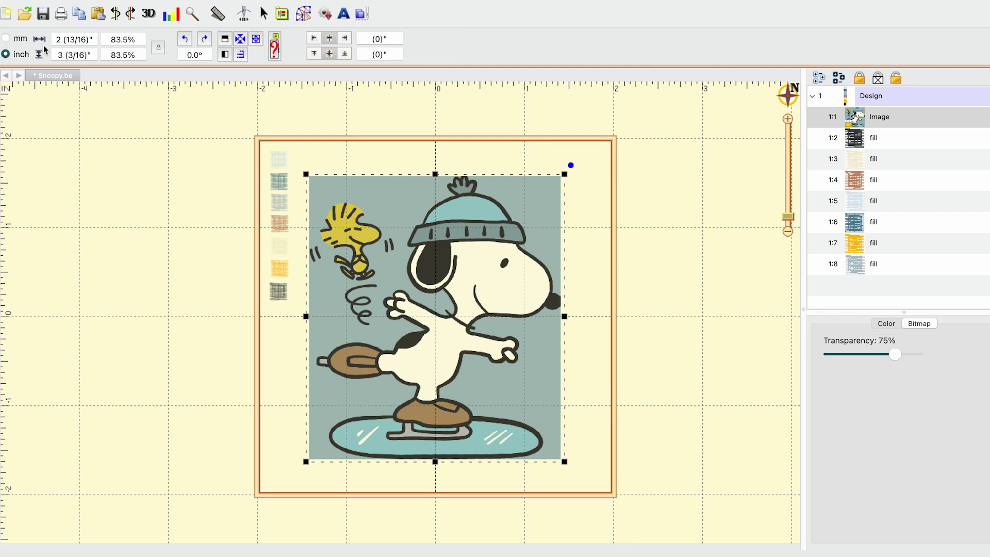
left_click(23, 39)
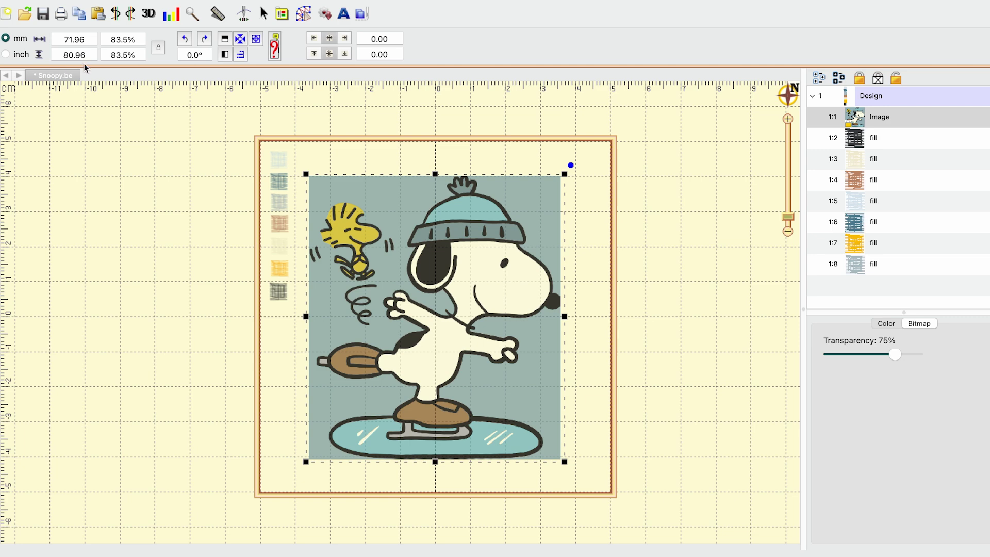
left_click(303, 15)
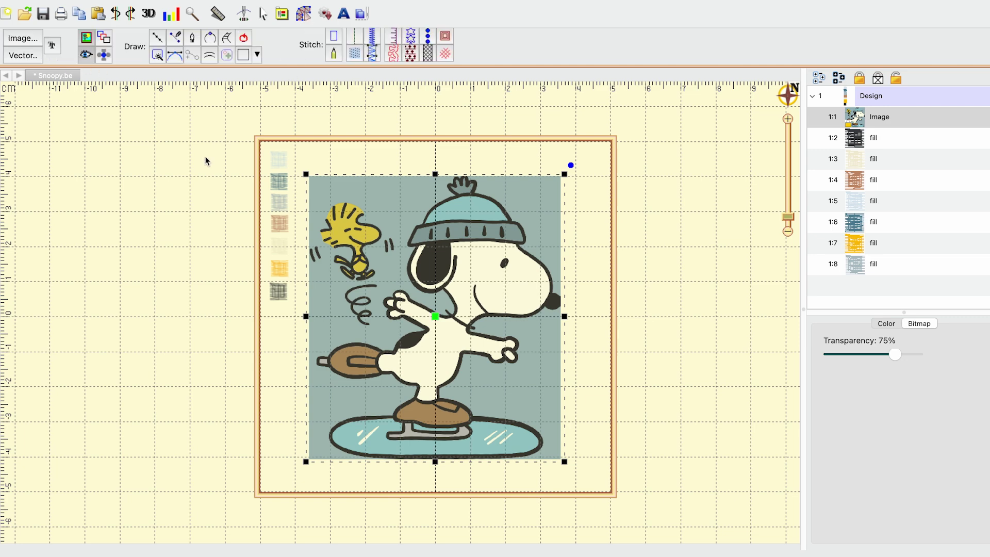
left_click(202, 160)
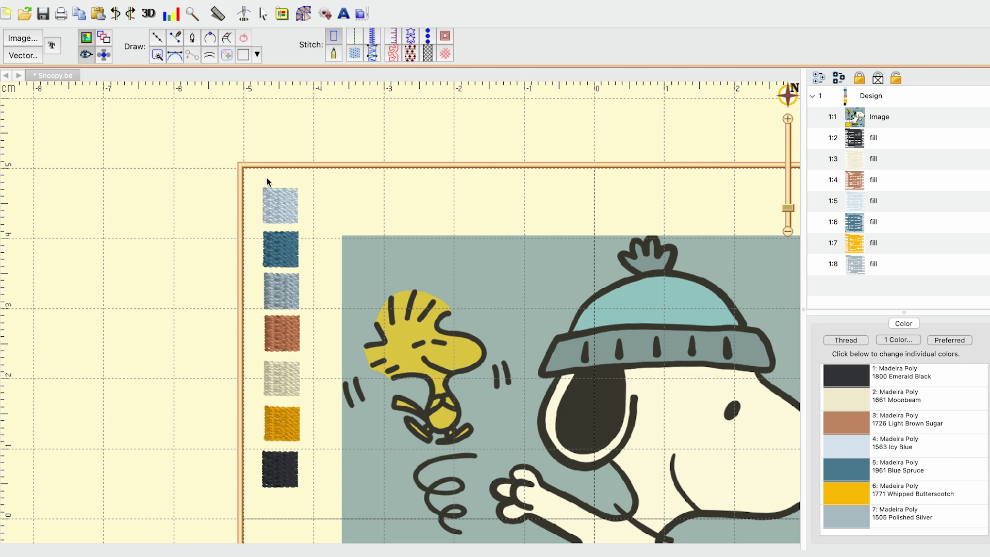
left_click_drag(365, 394, 290, 382)
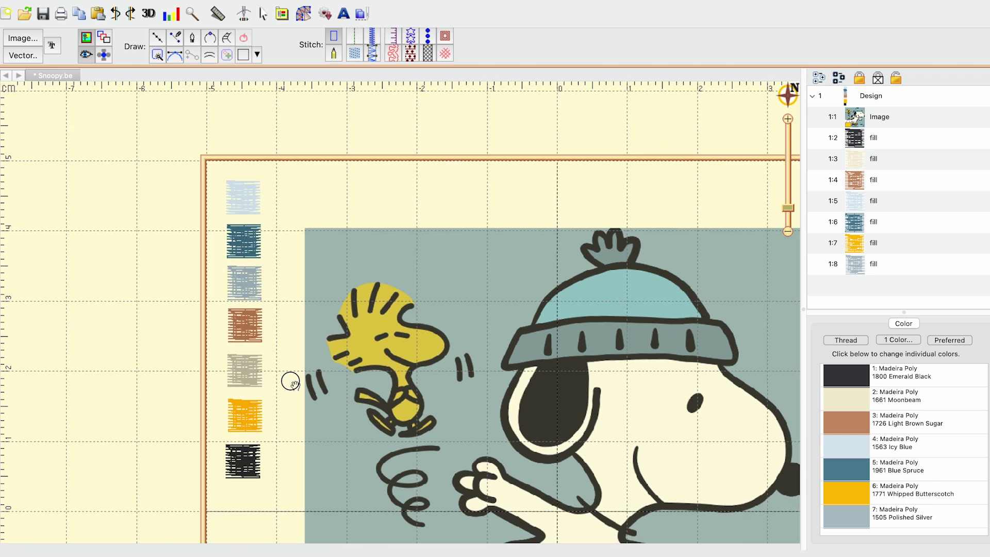
scroll(291, 382, "right", 2)
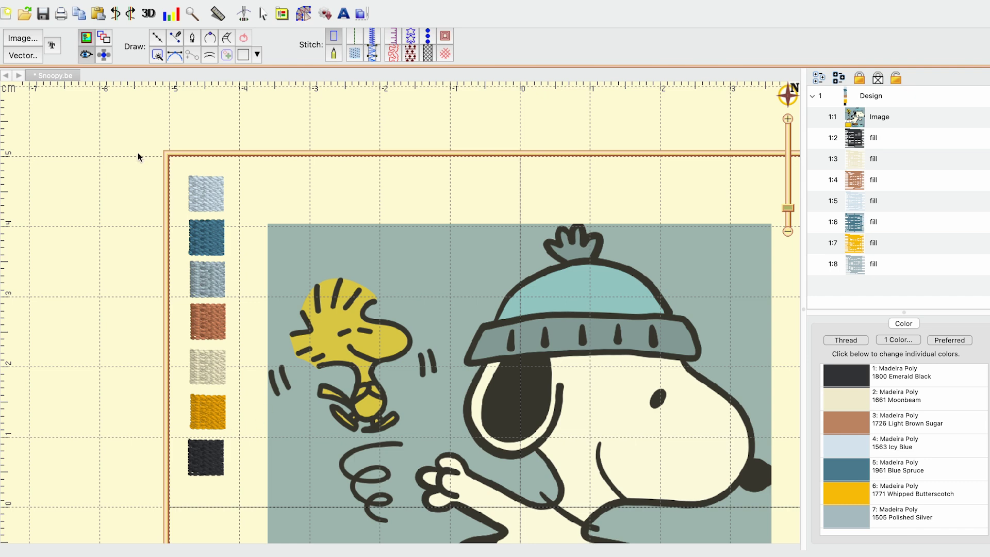
scroll(353, 235, "right", 6)
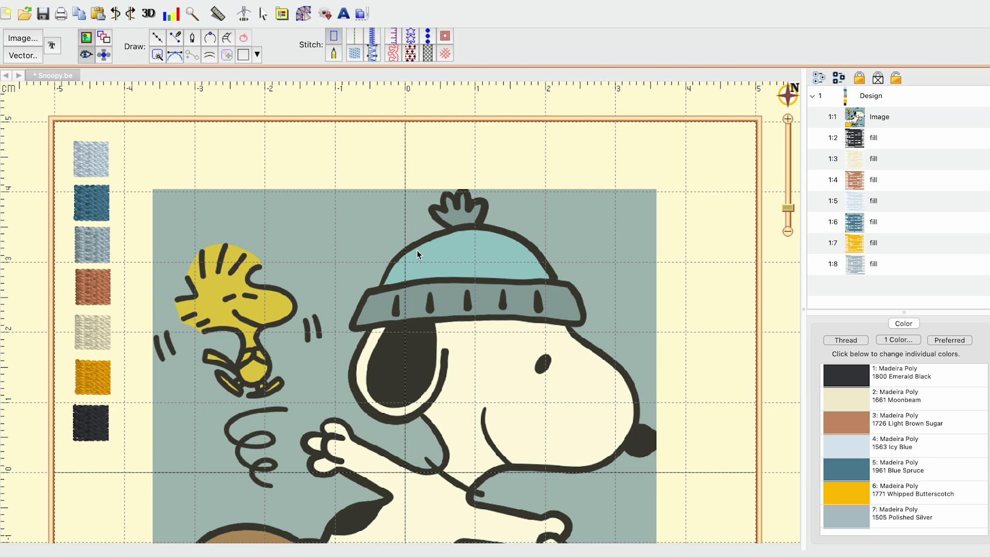
scroll(417, 251, "down", 1)
scroll(426, 245, "down", 1)
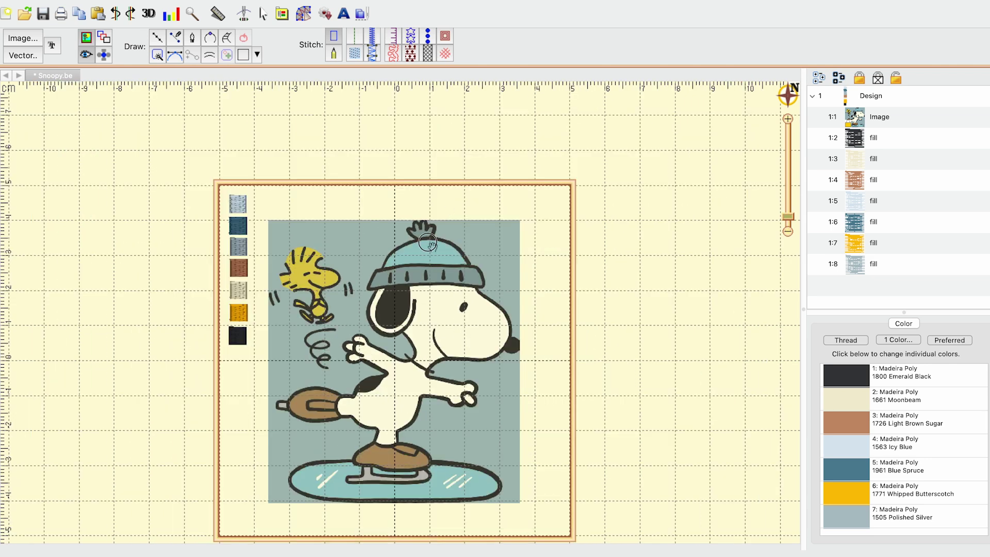
scroll(428, 242, "down", 1)
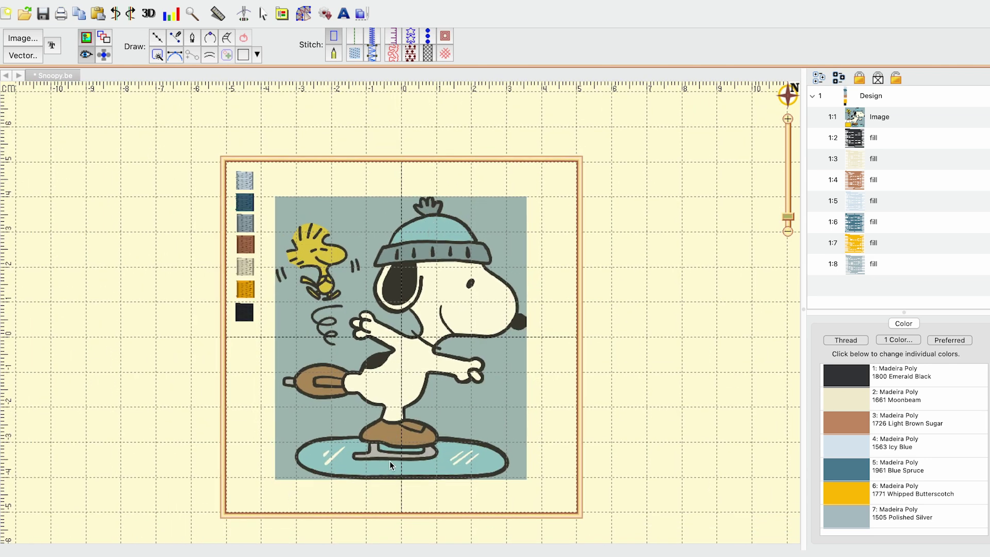
Step: Start a new point-drawn object with the Fill stitch and assign it Madeira Poly 1563 Icy Blue from the current page palette
left_click(157, 37)
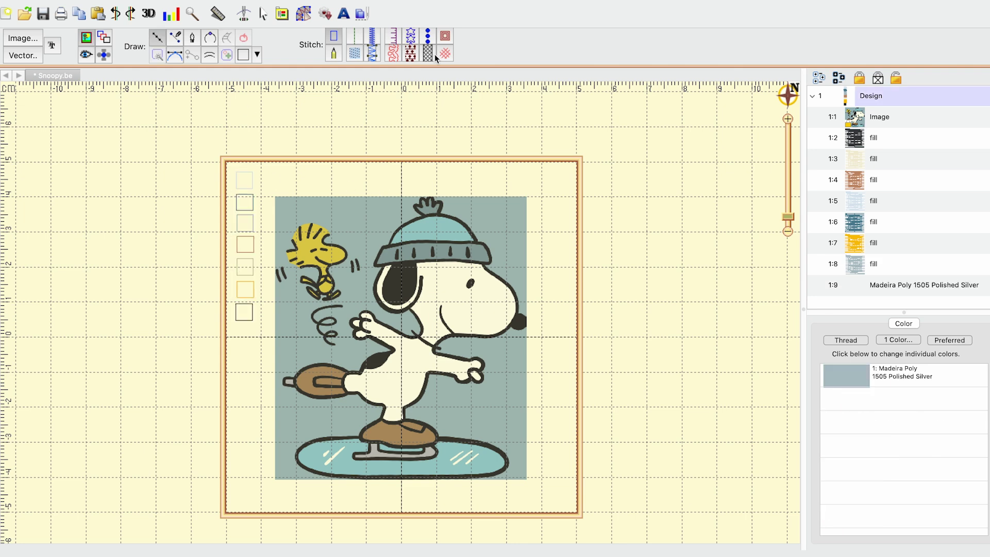
left_click(355, 53)
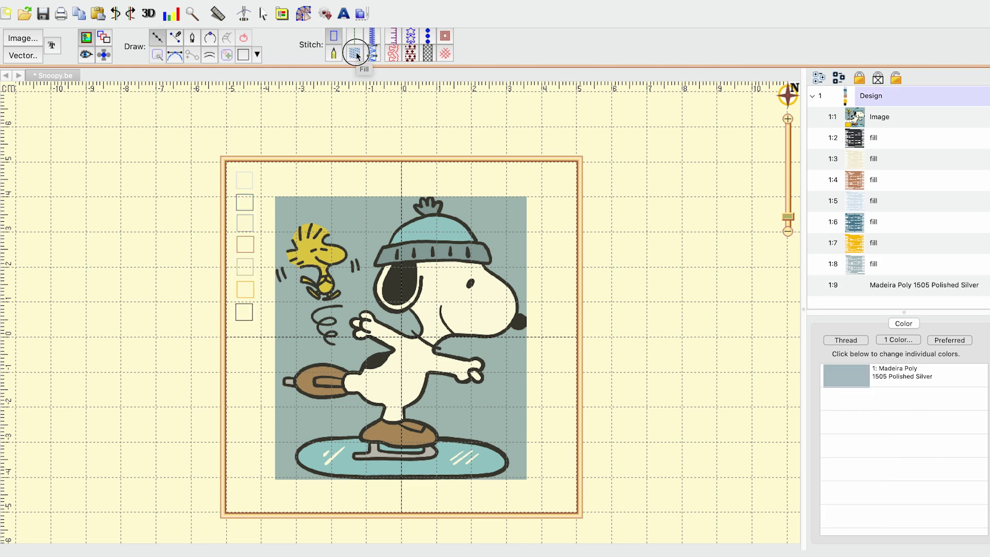
left_click(893, 323)
left_click(838, 376)
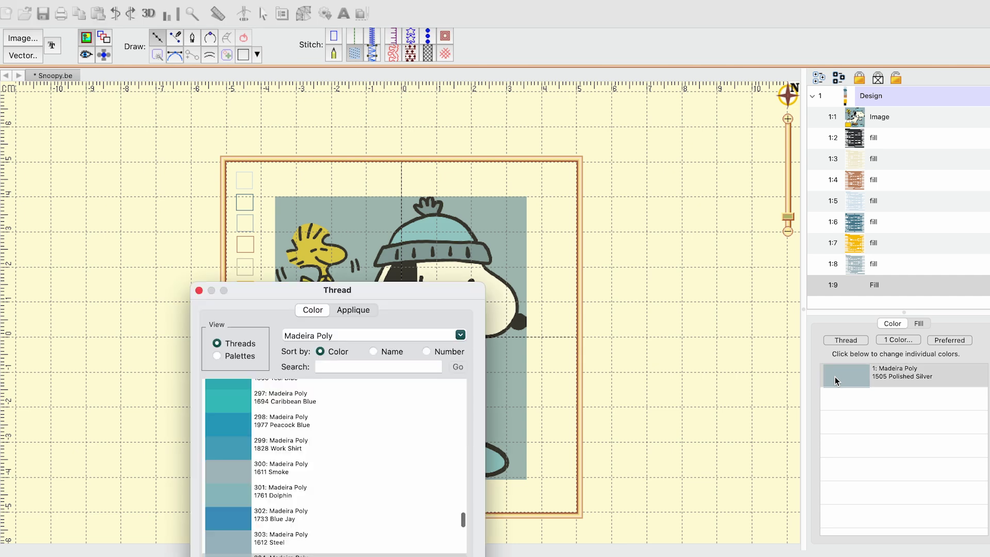
left_click(233, 354)
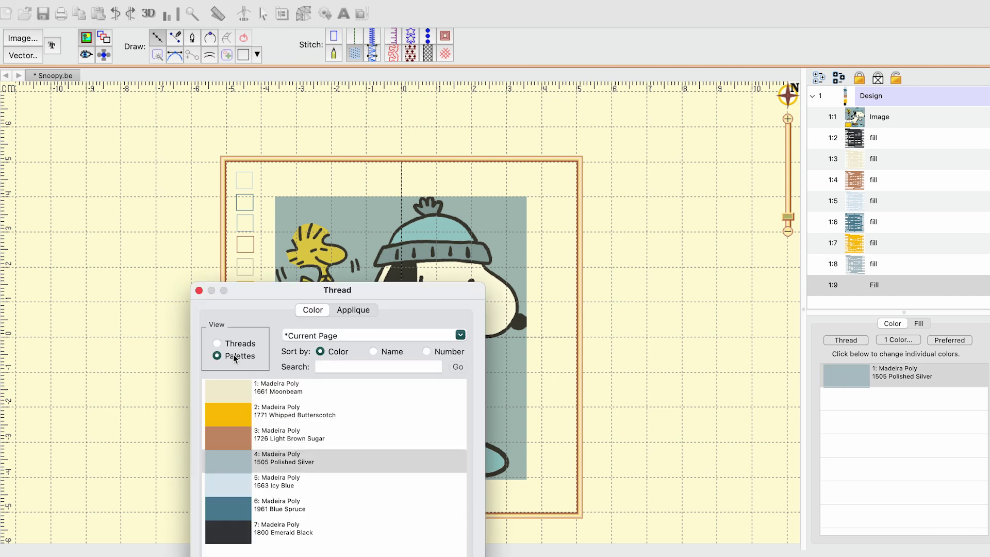
left_click(231, 487)
key("Return")
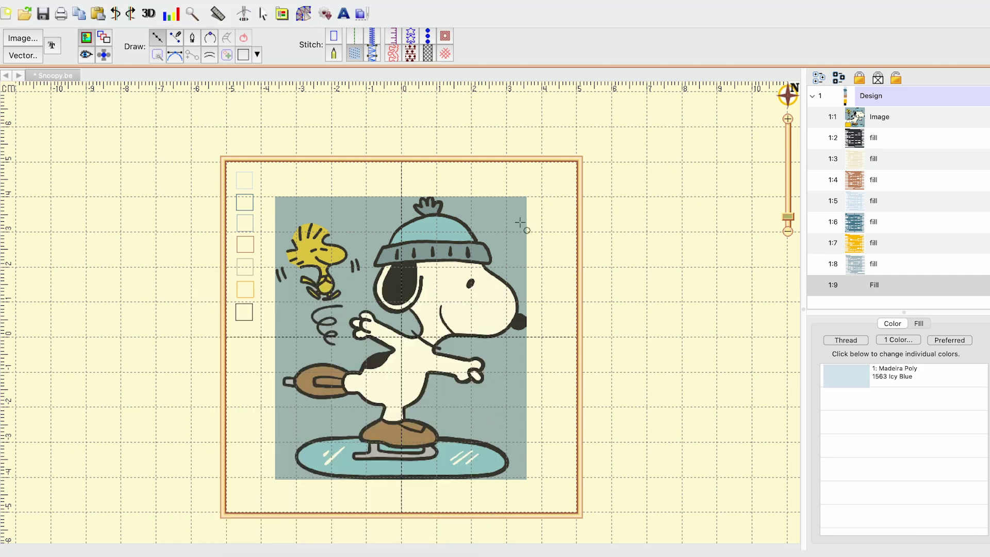
Step: Plot the lower edge of the blue hat crown from left to right along the brim's upper outline, about 27 mm wide
scroll(520, 222, "up", 5)
left_click_drag(533, 195, 446, 381)
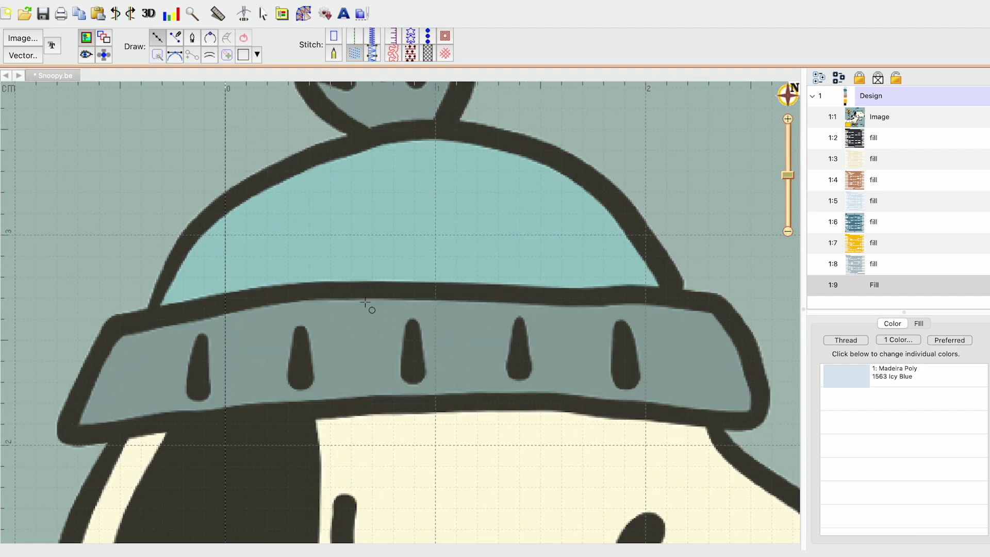
left_click_drag(274, 358, 354, 372)
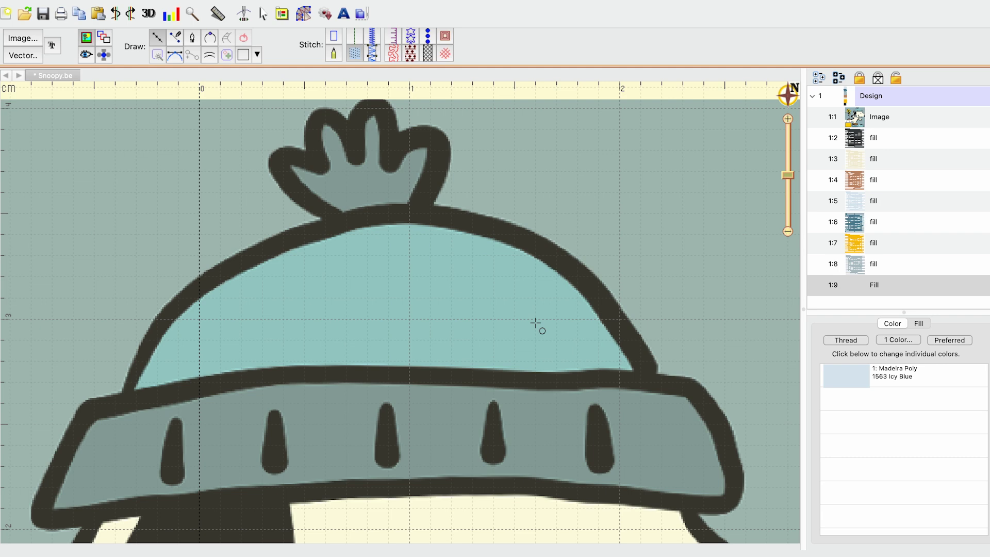
scroll(327, 309, "left", 3)
scroll(327, 310, "down", 1)
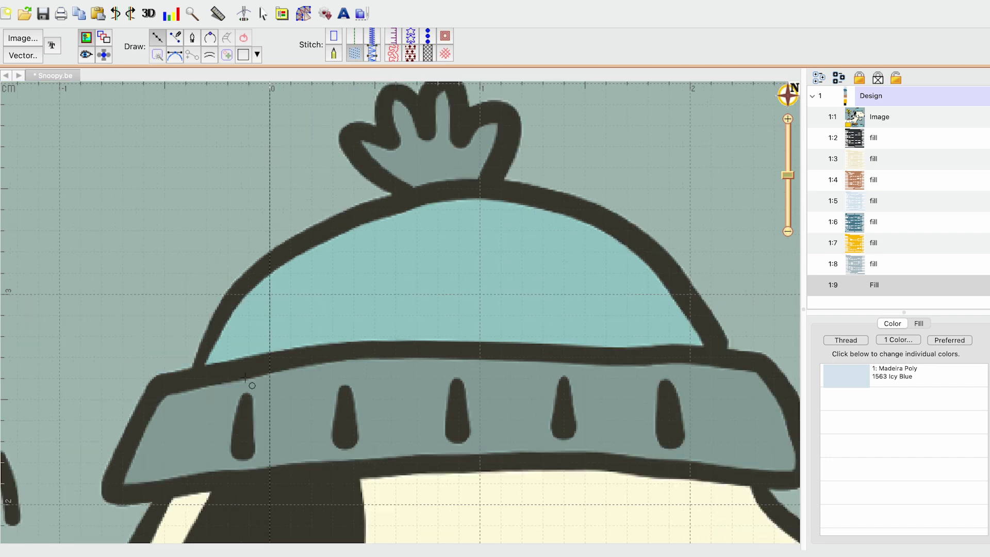
left_click(187, 381)
left_click(236, 369)
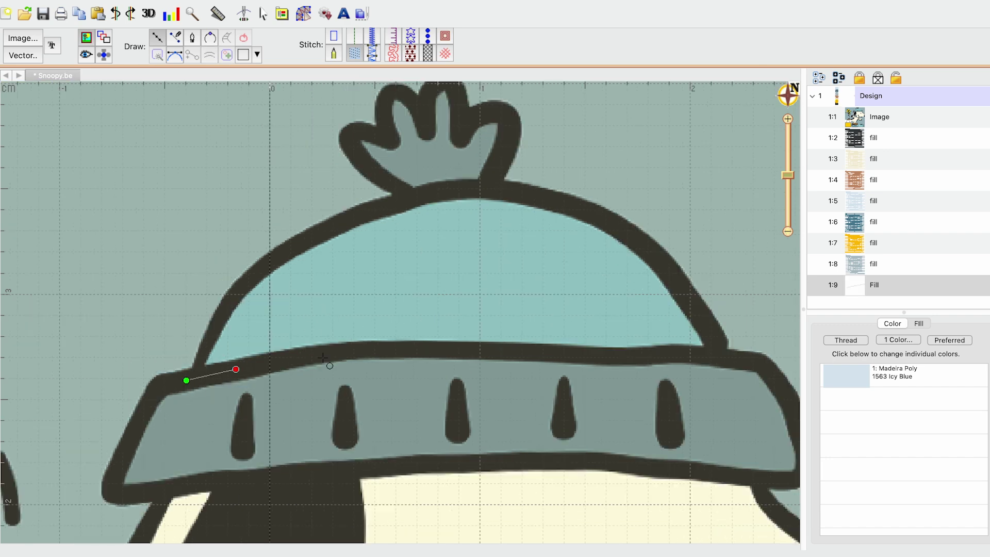
left_click(325, 352)
left_click(390, 349)
left_click(458, 351)
left_click(524, 352)
left_click(597, 357)
left_click(664, 355)
left_click(754, 364)
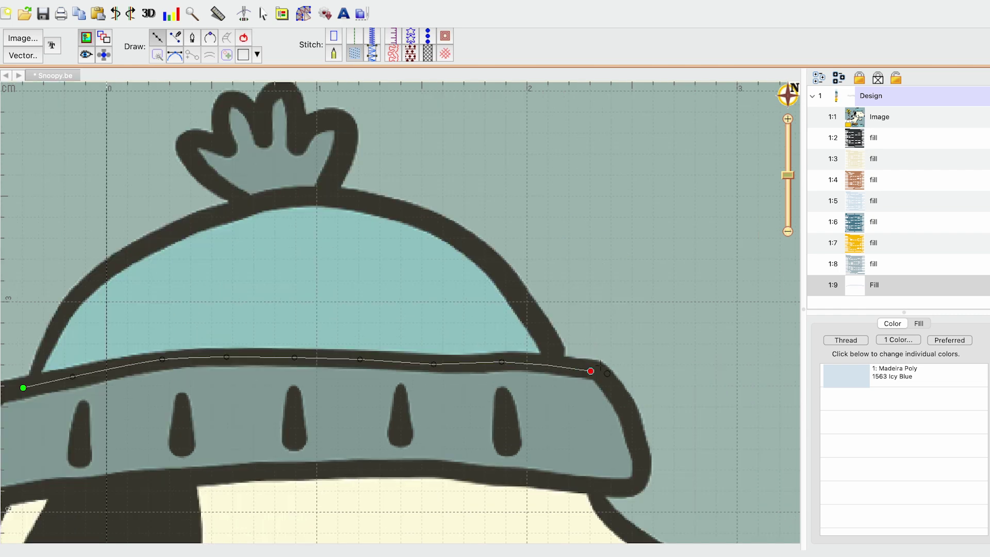
Step: Plot the crown's curved upper edge back to the starting corner, slightly outside the black outline, and finish the fill shape
left_click(587, 332)
left_click(562, 281)
left_click(522, 241)
left_click(483, 217)
left_click(421, 198)
left_click(338, 195)
left_click(248, 203)
scroll(248, 203, "left", 3)
left_click(223, 223)
left_click(152, 259)
left_click(109, 326)
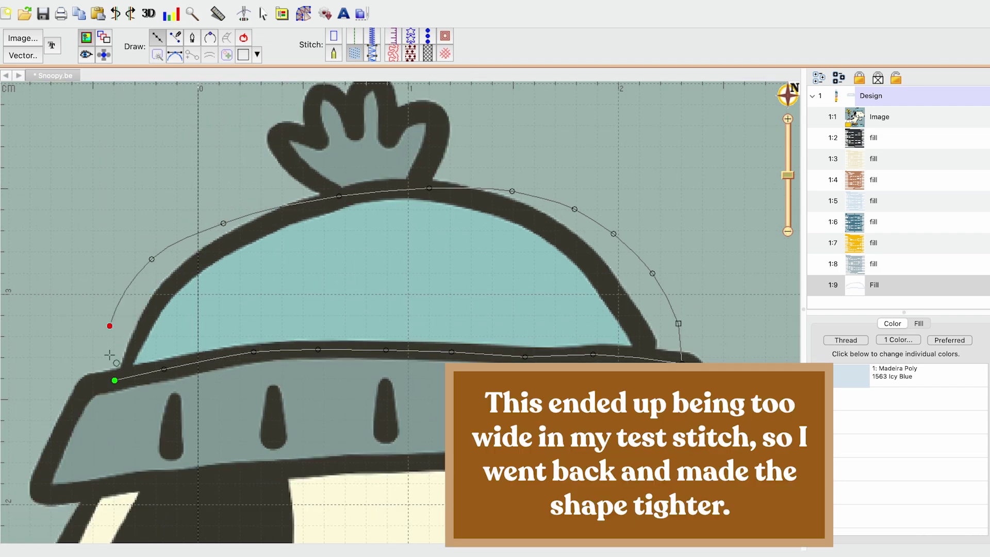
left_click(107, 382)
key("Return")
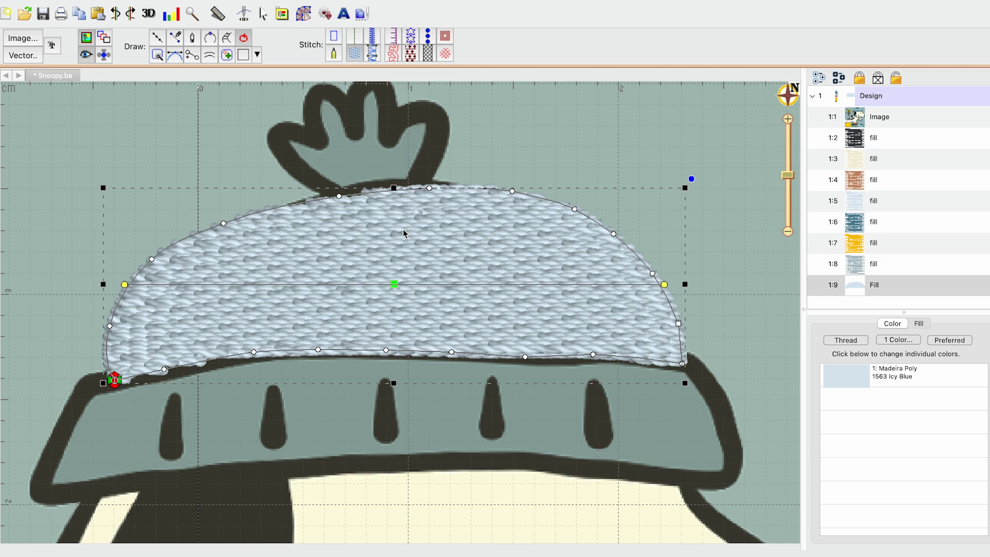
Step: Reposition the outline points along the crown's curved edge to smooth the fill shape, and deselect it
left_click_drag(339, 196, 333, 193)
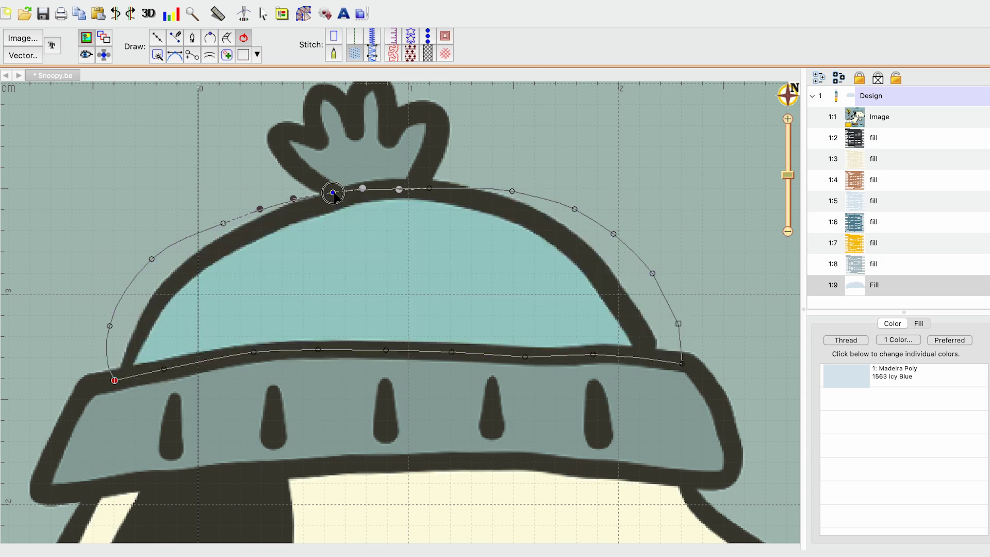
left_click_drag(429, 188, 424, 187)
left_click_drag(513, 192, 510, 195)
left_click_drag(574, 210, 613, 238)
left_click_drag(653, 273, 651, 277)
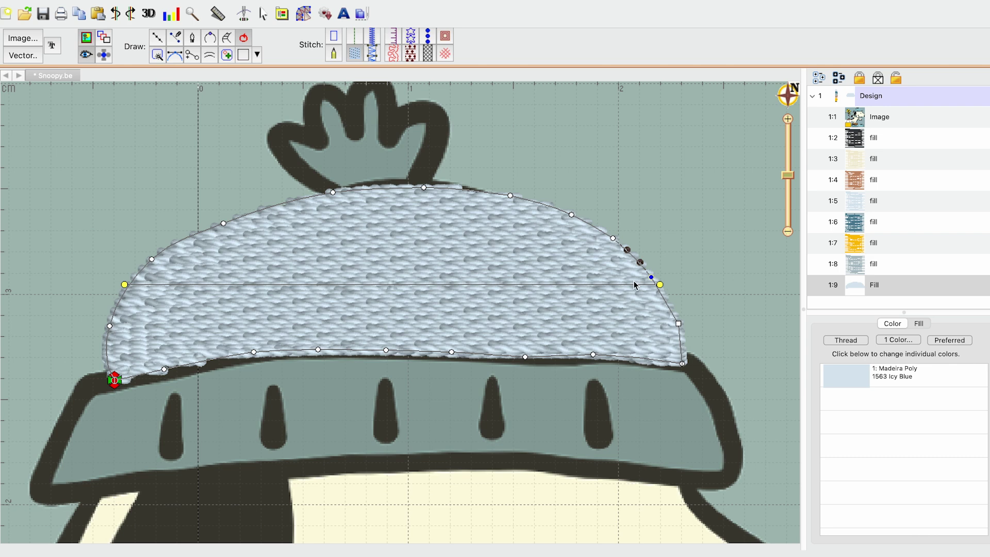
left_click(614, 240)
mouse_move(654, 284)
left_mouse_down()
mouse_move(611, 285)
mouse_move(649, 278)
left_mouse_up()
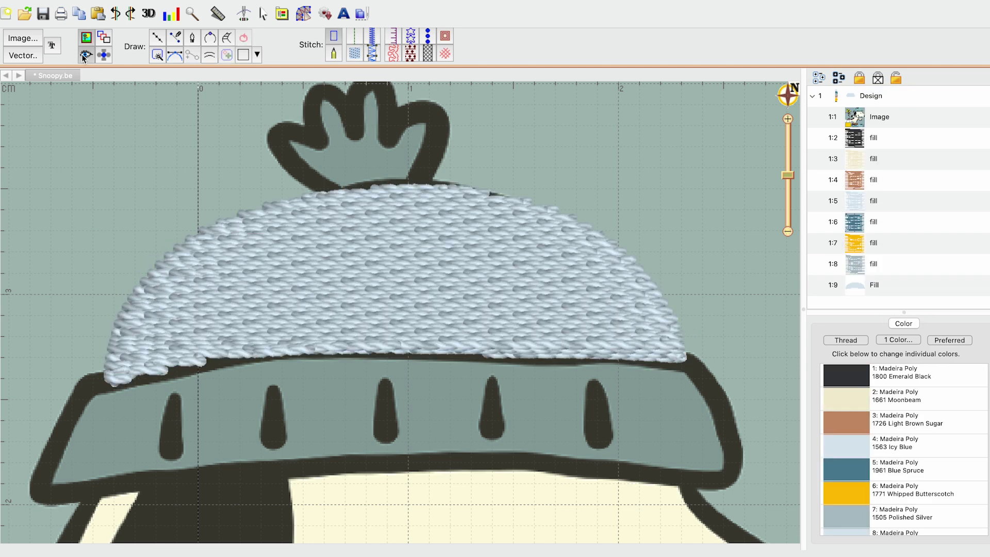
Step: Toggle the stitch display off and on to compare the crown fill's outline with the underlying artwork
left_click(82, 54)
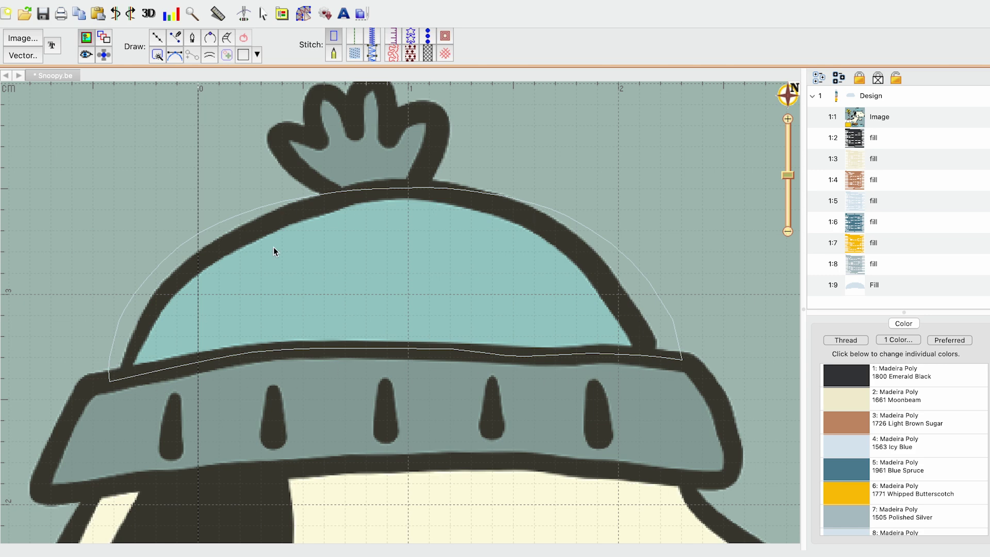
left_click(86, 55)
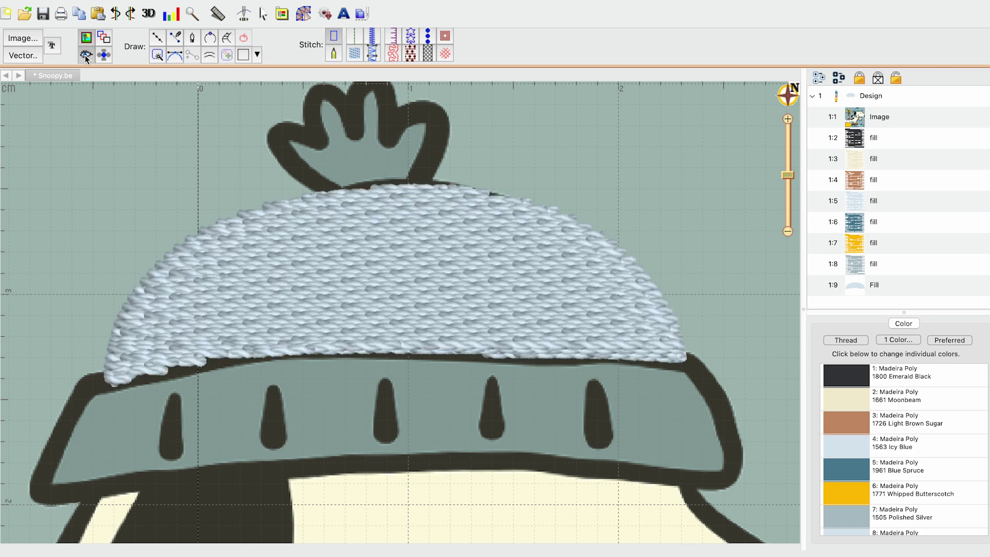
left_click(86, 57)
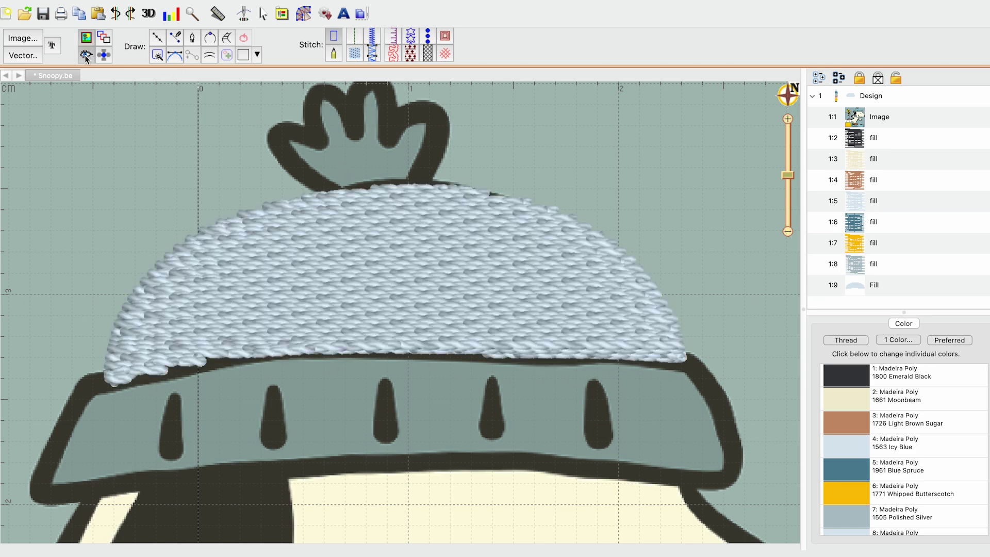
Step: Set the hat crown fill's density to 5.0 pt and deselect the object
left_click(421, 238)
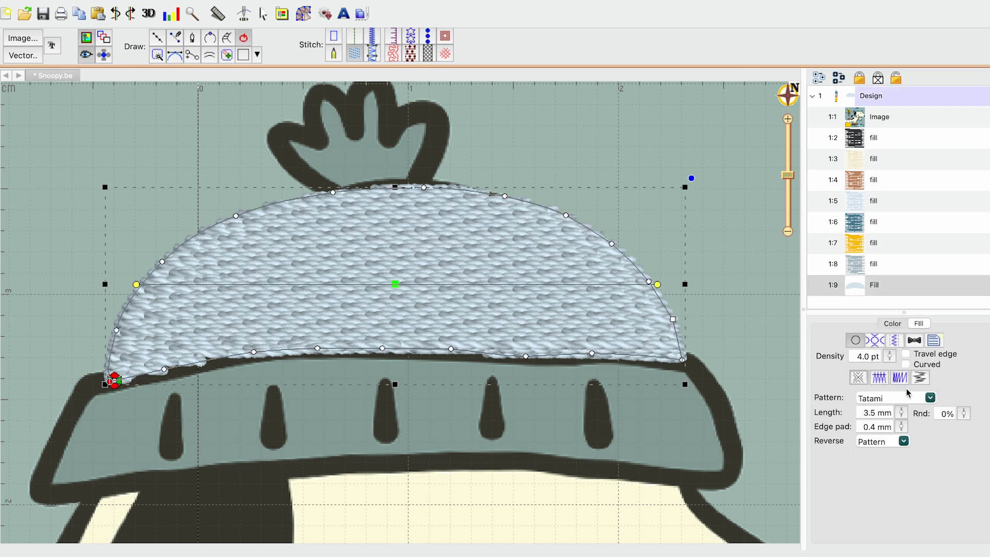
left_click(888, 357)
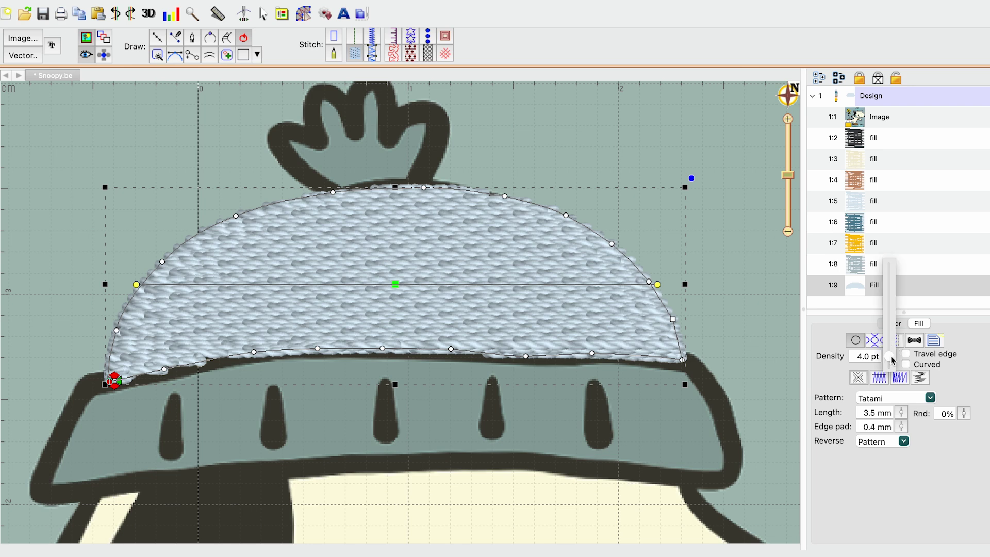
left_click_drag(890, 356, 893, 351)
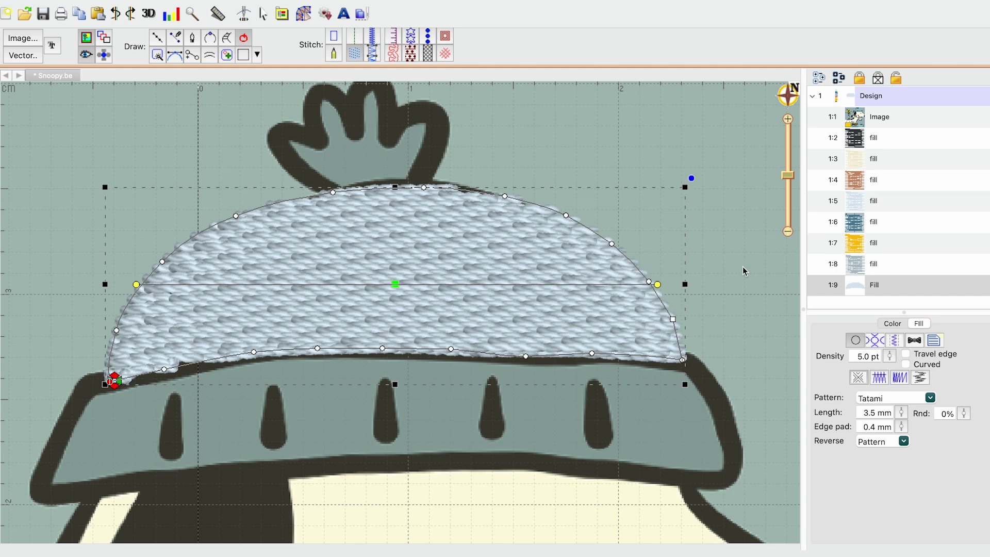
left_click(679, 380)
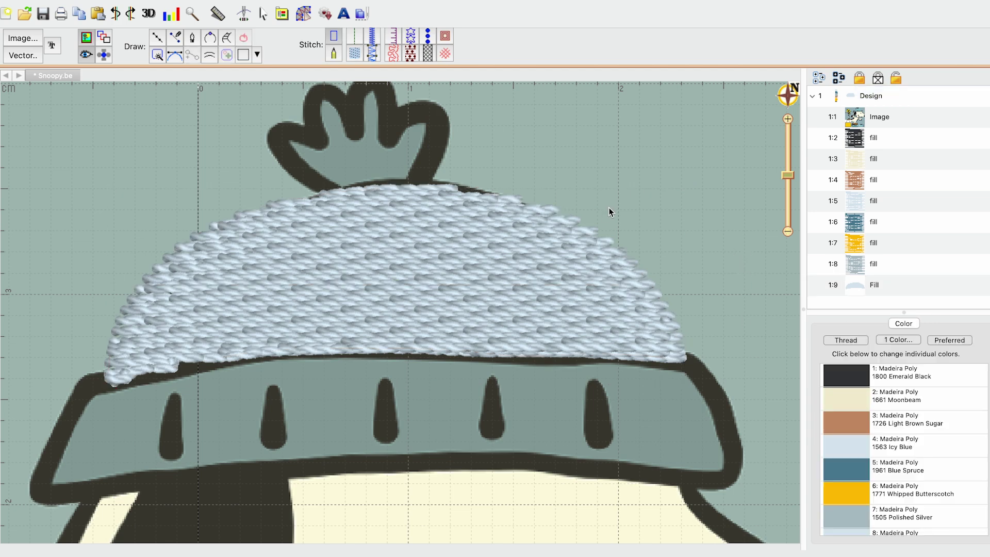
scroll(584, 220, "down", 8)
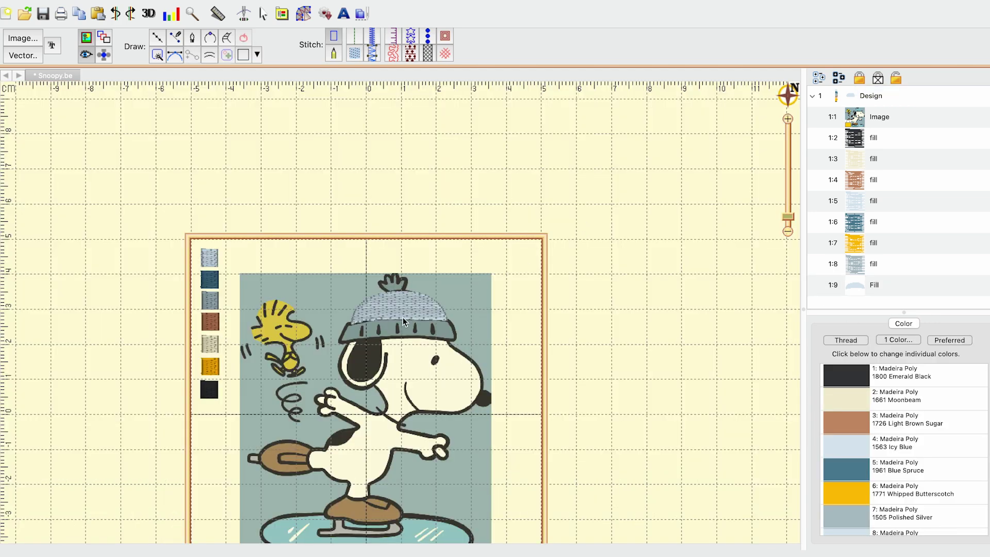
scroll(385, 317, "up", 3)
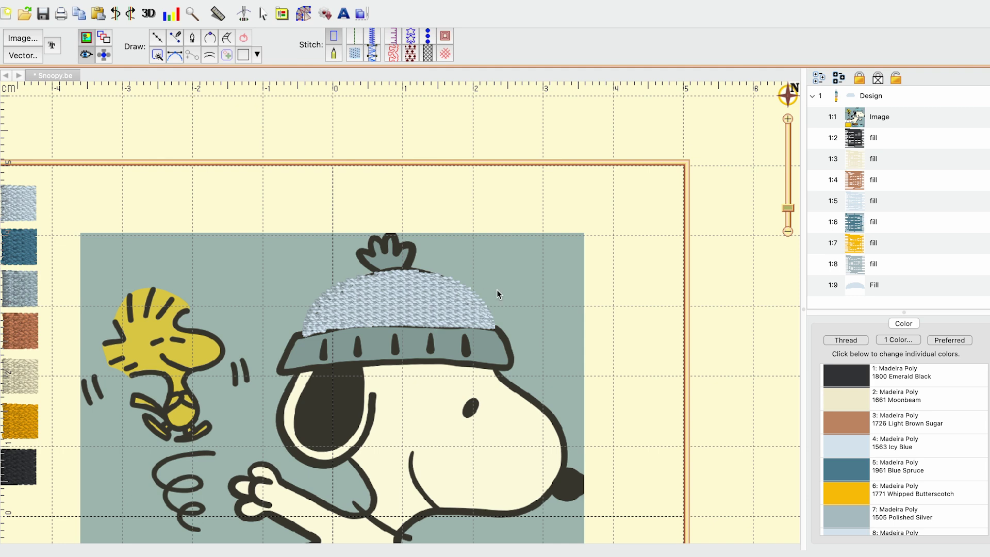
scroll(497, 289, "up", 2)
scroll(474, 294, "up", 1)
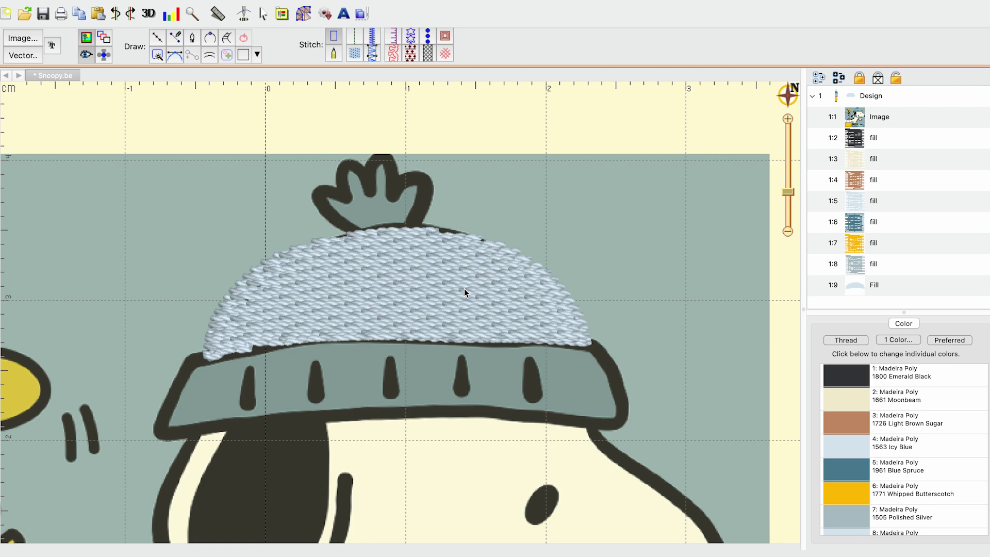
Step: Set the stitch length of the hat crown fill to 5.0 mm
scroll(465, 292, "up", 1)
left_click(538, 270)
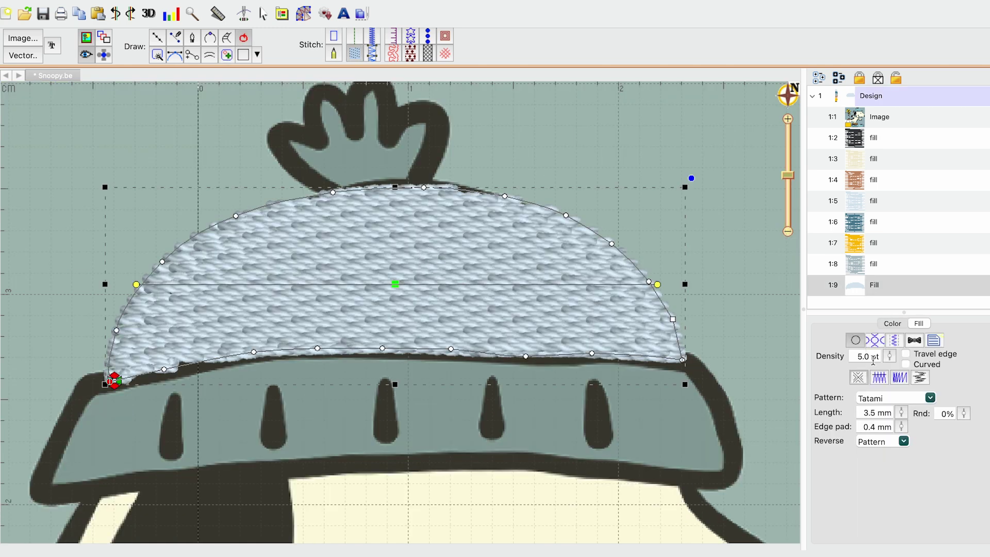
left_click_drag(901, 412, 902, 397)
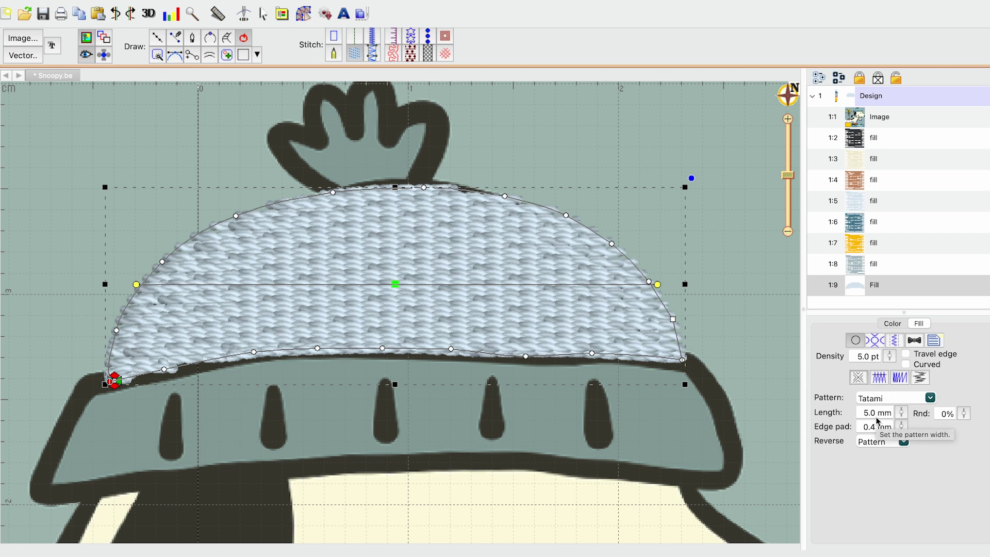
Step: Set the crown fill's underlay density to 32 pt, keeping the contour and perpendicular underlays, and deselect the fill
left_click(895, 342)
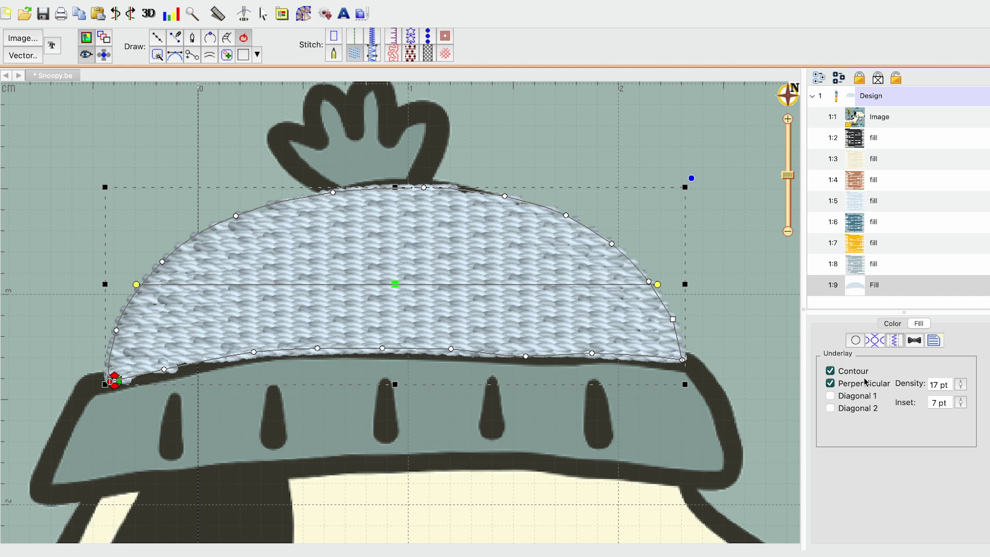
left_click(960, 384)
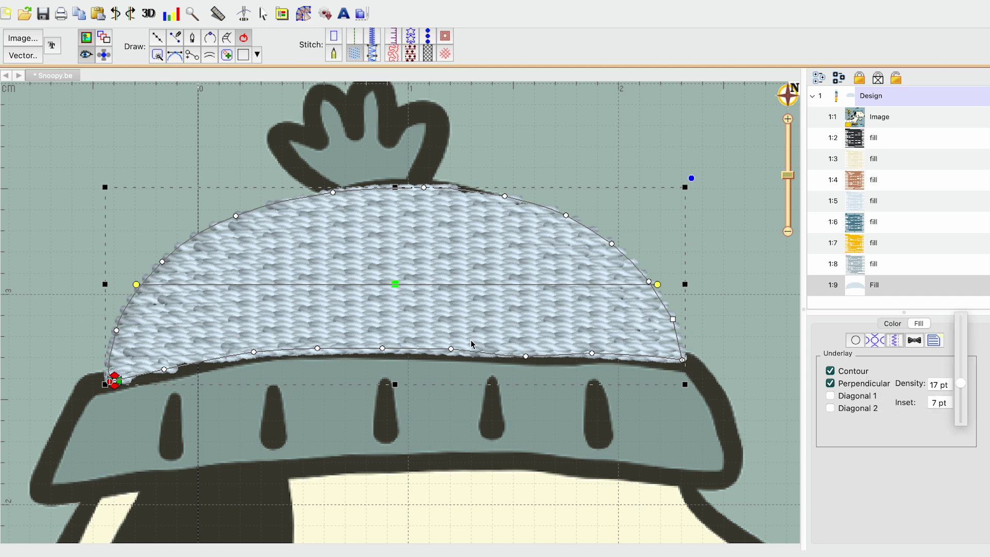
left_click(962, 385)
left_click_drag(963, 385, 967, 346)
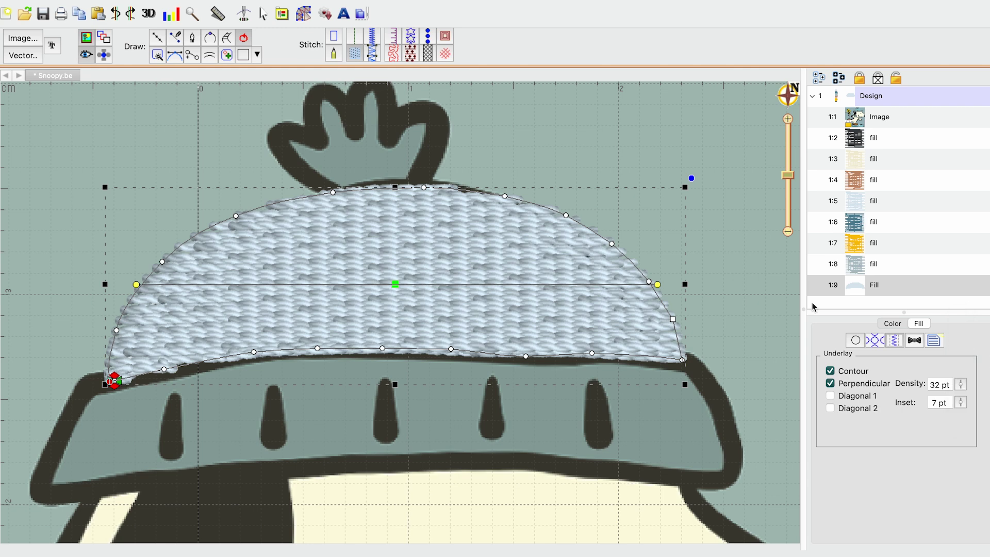
key("s")
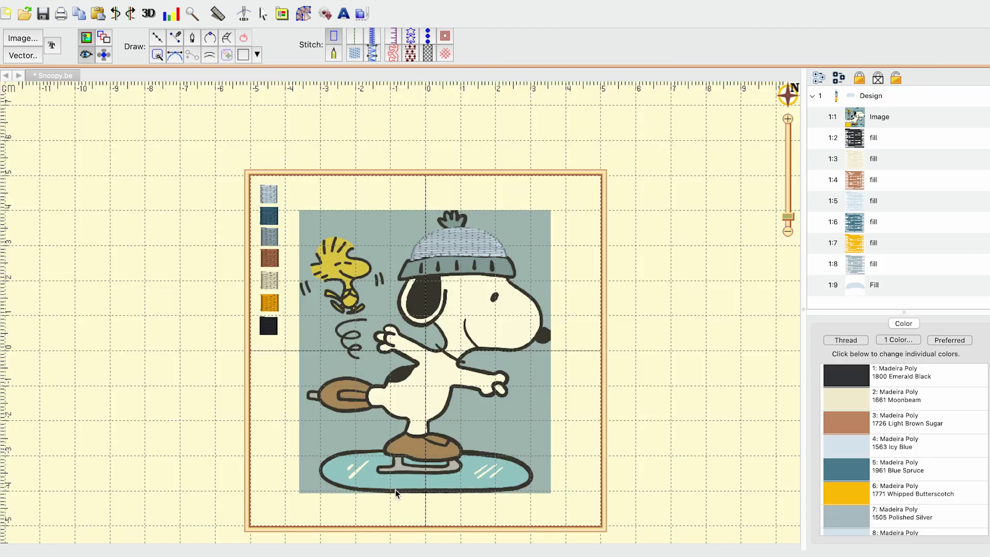
Step: Start a new Icy Blue fill for the ice puddle and plot its upper edge from the boot's heel toward the puddle's left end
left_click_drag(398, 490, 444, 461)
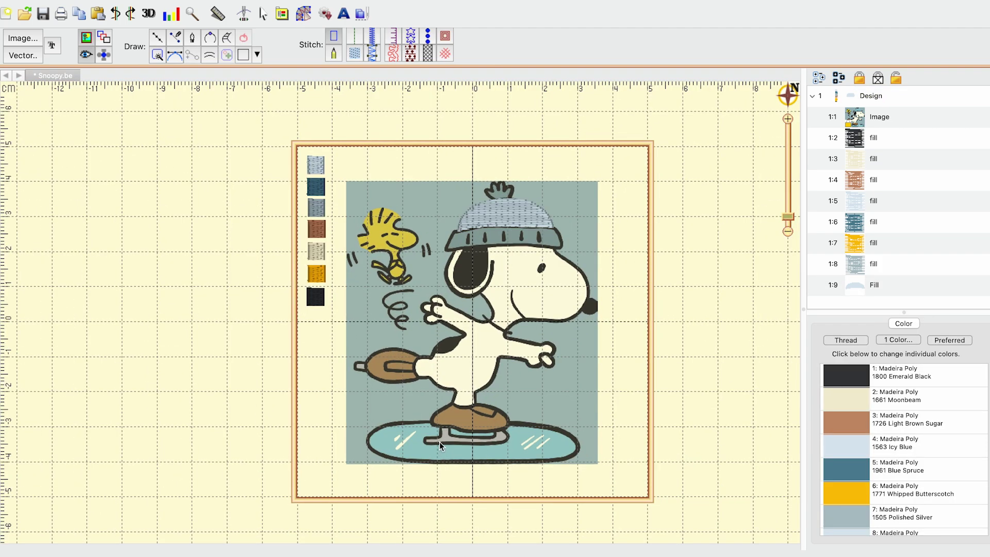
key("6")
left_click_drag(440, 473, 392, 247)
left_click_drag(511, 451, 459, 250)
scroll(446, 368, "down", 5)
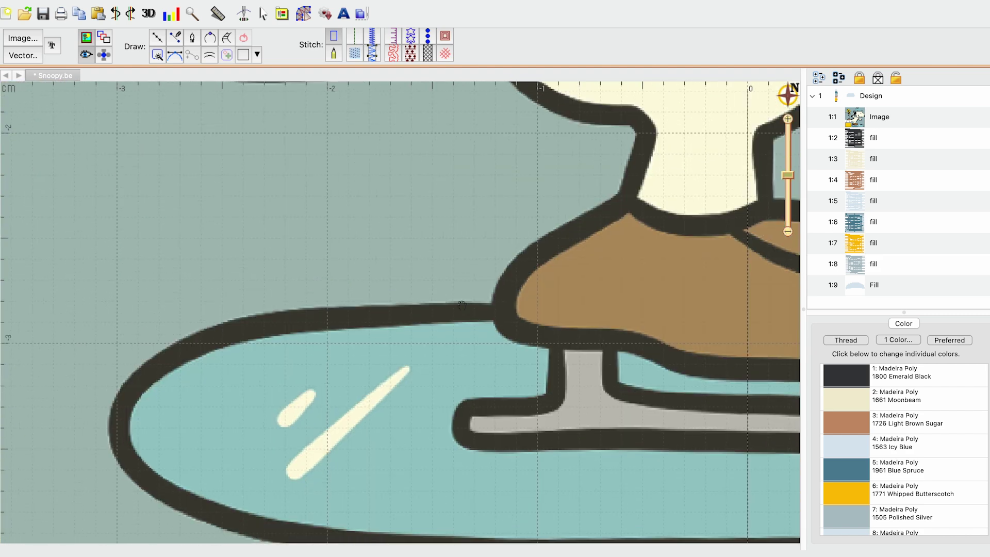
left_click(160, 41)
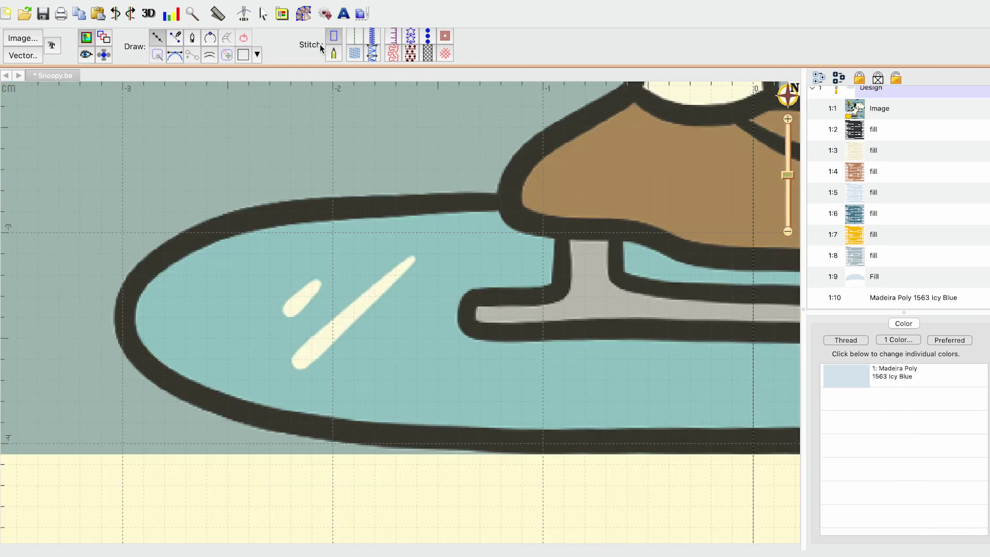
left_click(355, 55)
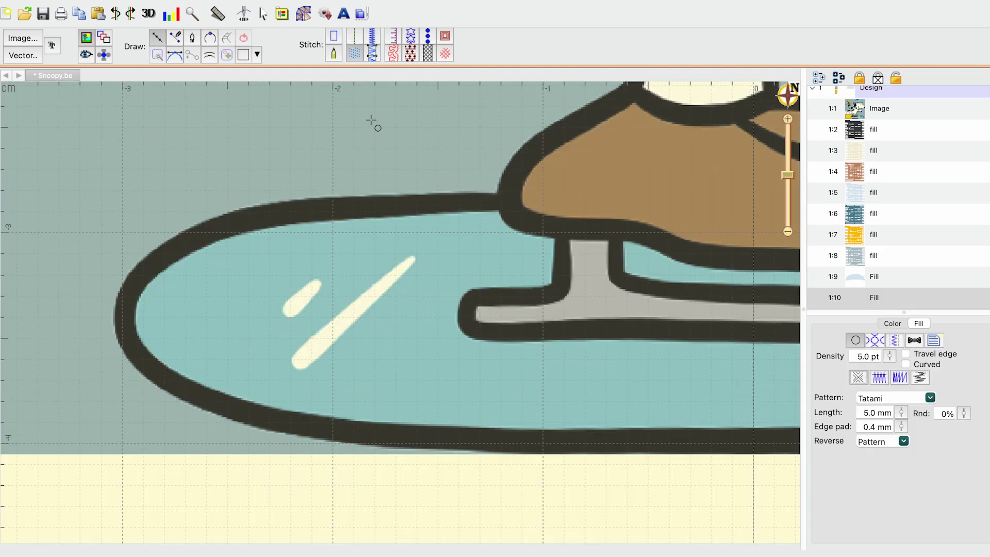
left_click(506, 201)
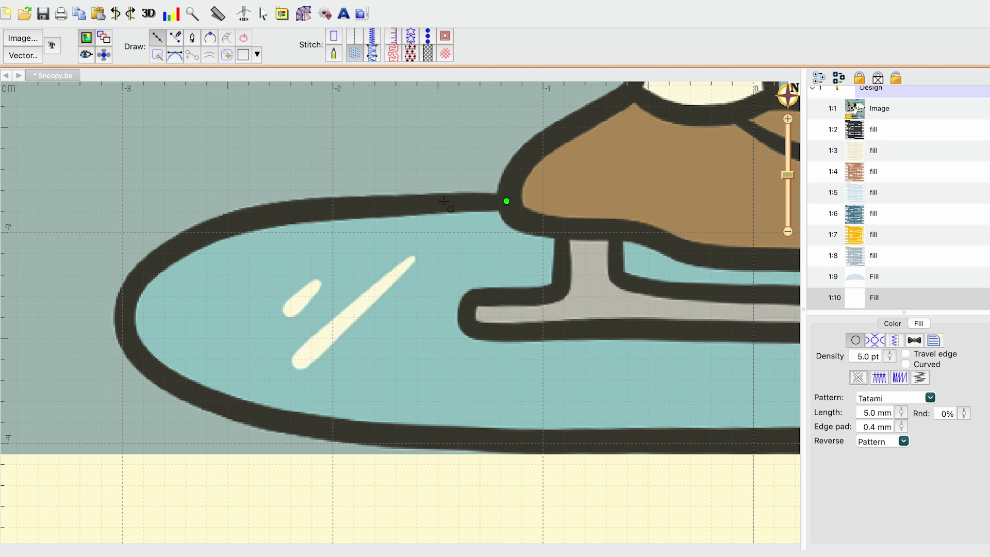
left_click(444, 202)
left_click(344, 206)
left_click(279, 209)
left_click(168, 238)
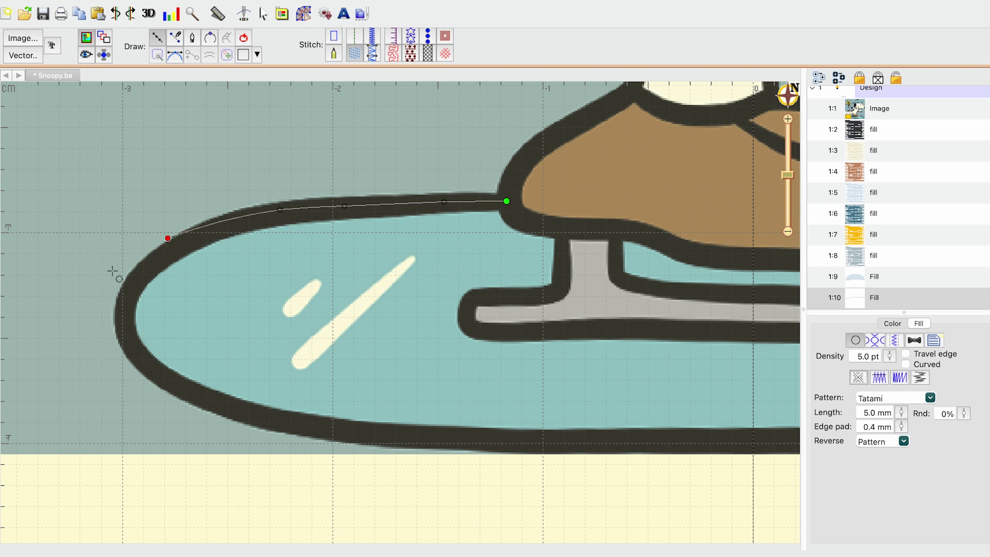
Step: Plot the ice fill's outline around the puddle's left end, slightly outside the black outline, and along its lower edge
left_click(105, 271)
left_click(92, 323)
left_click(104, 357)
left_click(157, 397)
left_click(251, 423)
left_click(386, 439)
left_click(555, 443)
left_click(625, 458)
left_click(642, 458)
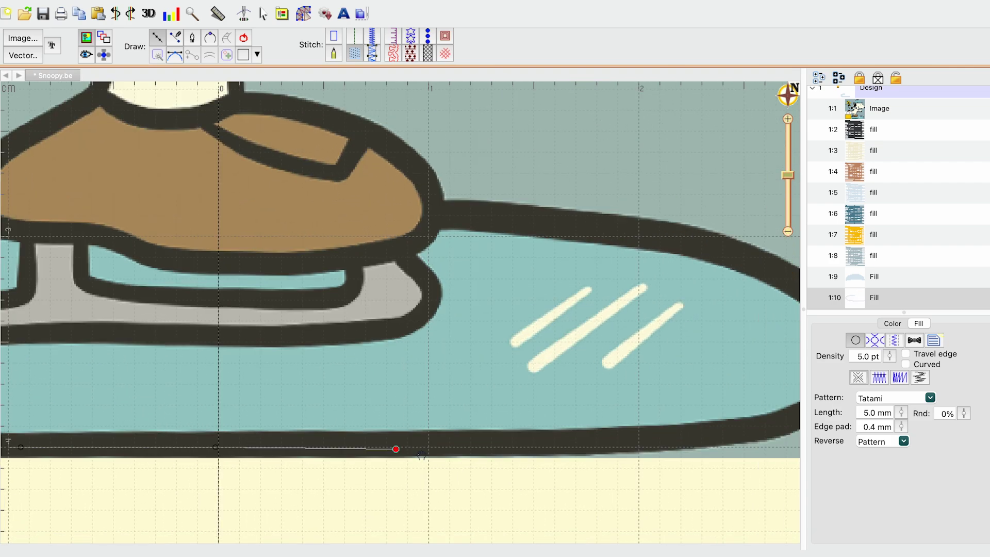
Step: Plot the ice fill's outline around the puddle's right end and back along its upper edge to the boot's toe
left_click(665, 438)
left_click(678, 440)
left_click(748, 407)
left_click(762, 360)
left_click(731, 307)
left_click(632, 261)
left_click(454, 239)
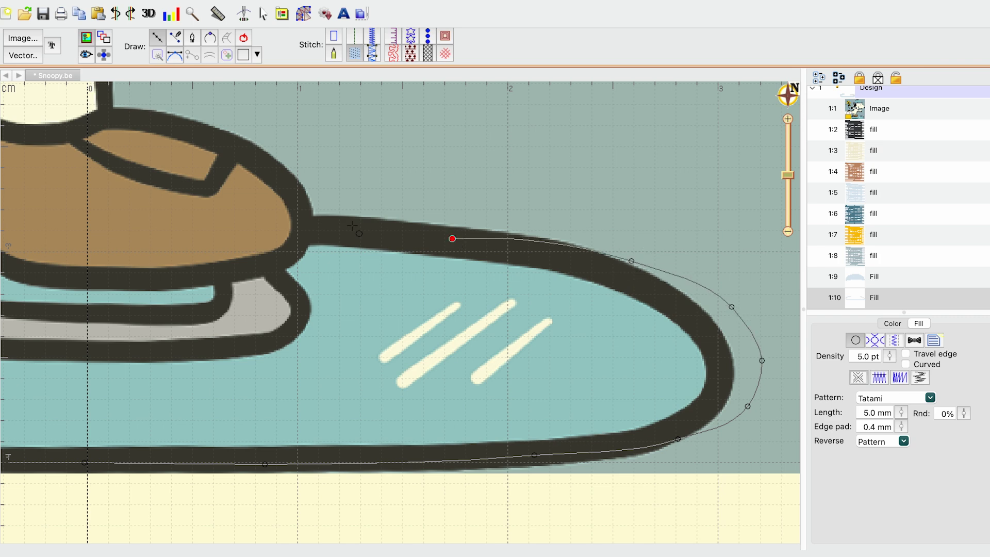
left_click(287, 227)
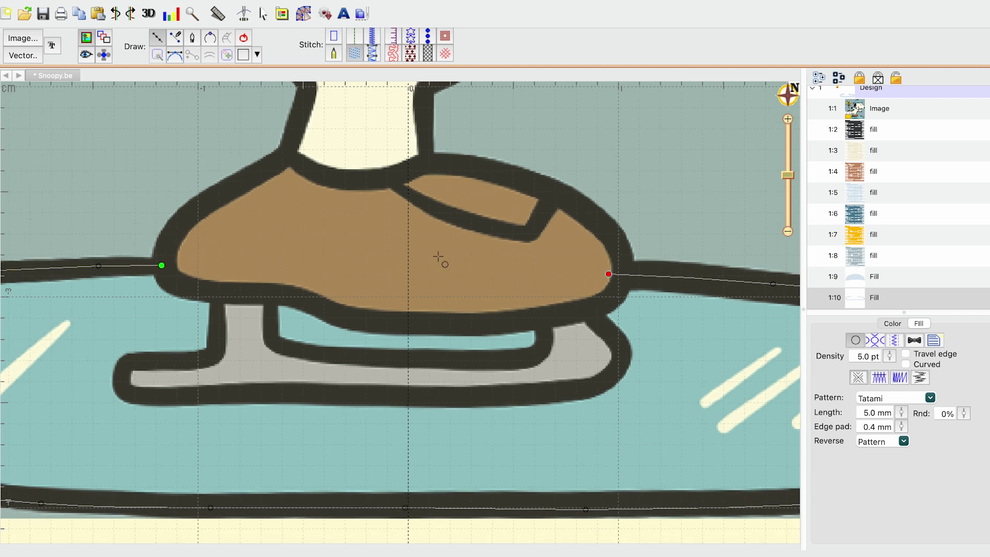
Step: Plot the ice fill's outline along the boot's sole back to the starting point and close the shape
left_click(599, 299)
left_click(550, 316)
left_click(465, 319)
left_click(355, 310)
left_click(295, 289)
left_click(211, 290)
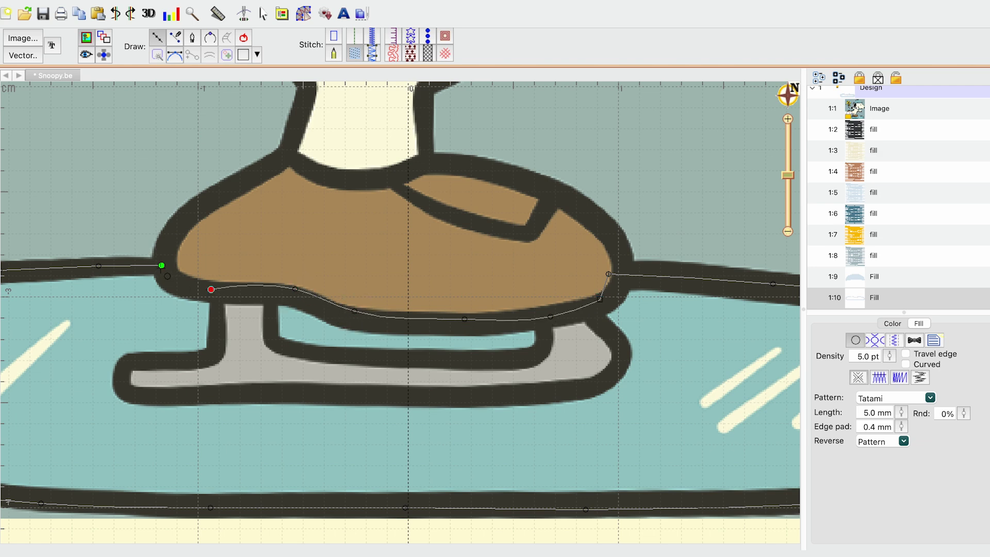
left_click(162, 266)
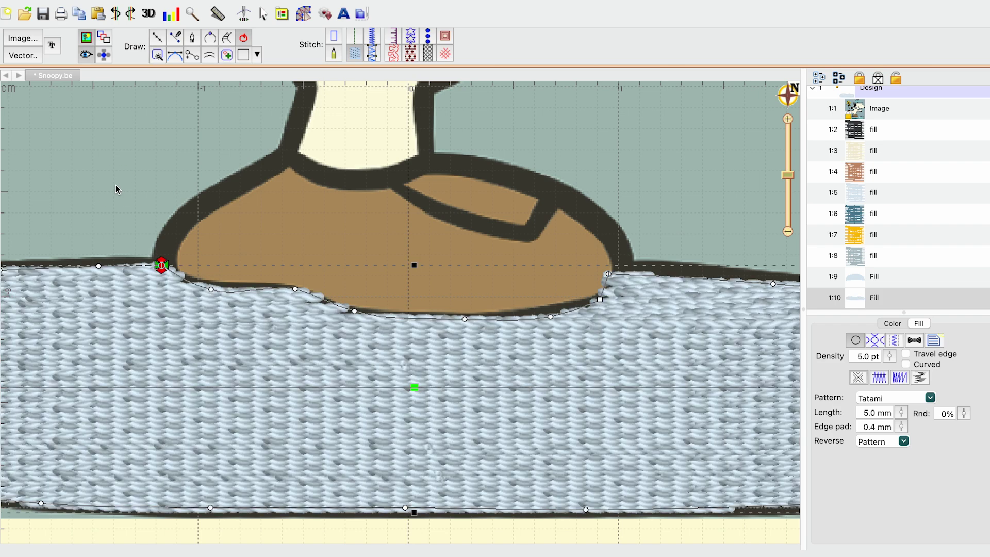
Step: Reposition the ice fill's points along the boot's sole so the edge follows the black outline
scroll(383, 243, "left", 5)
scroll(383, 244, "down", 1)
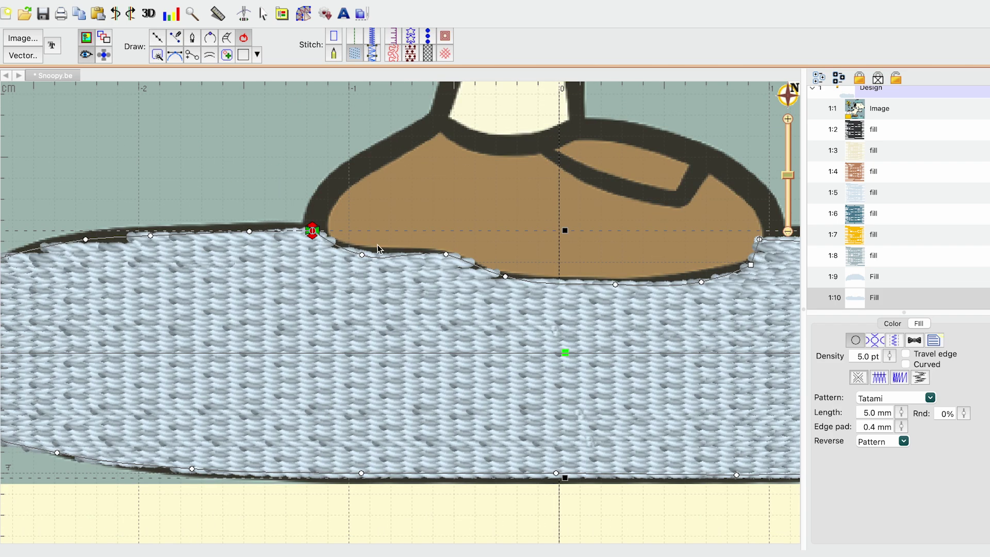
left_click_drag(362, 255, 359, 254)
left_click_drag(446, 254, 443, 256)
left_click_drag(504, 278, 502, 277)
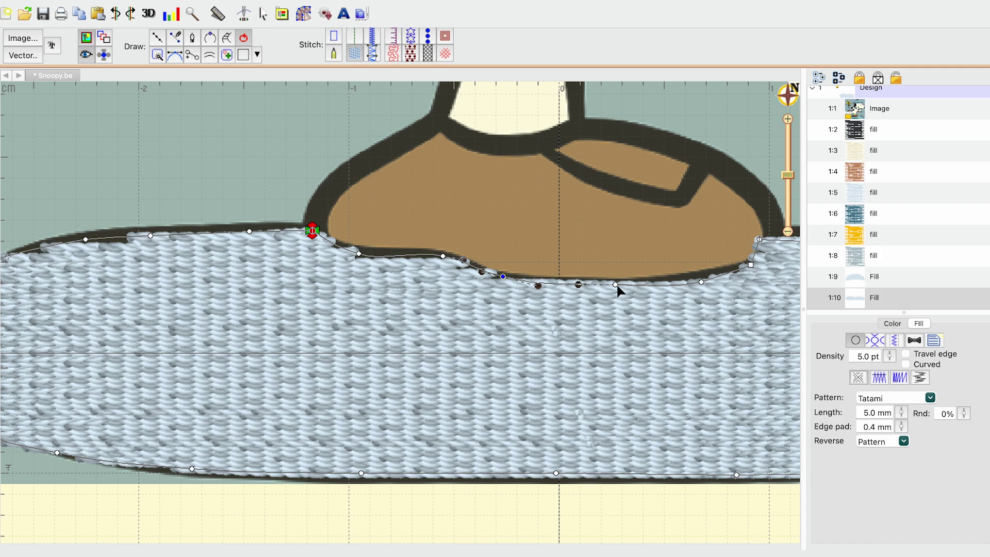
Step: Adjust the ice fill's points around the left end, deselect it, and toggle the stitch display to compare with the artwork
scroll(365, 244, "left", 7)
left_click_drag(370, 239, 369, 238)
left_click_drag(194, 272, 153, 290)
scroll(150, 287, "left", 1)
left_click(203, 414)
scroll(561, 416, "right", 5)
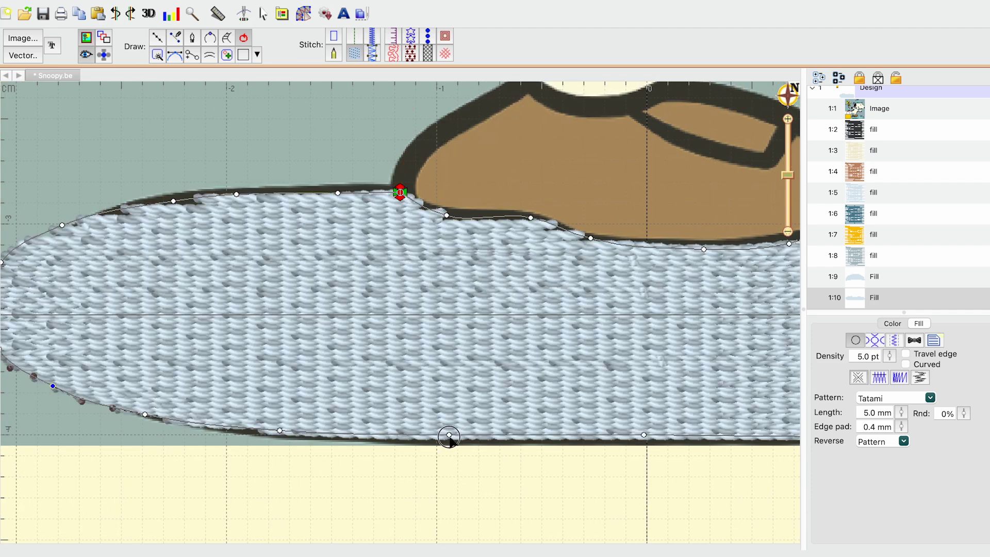
left_click(450, 436)
scroll(449, 437, "right", 20)
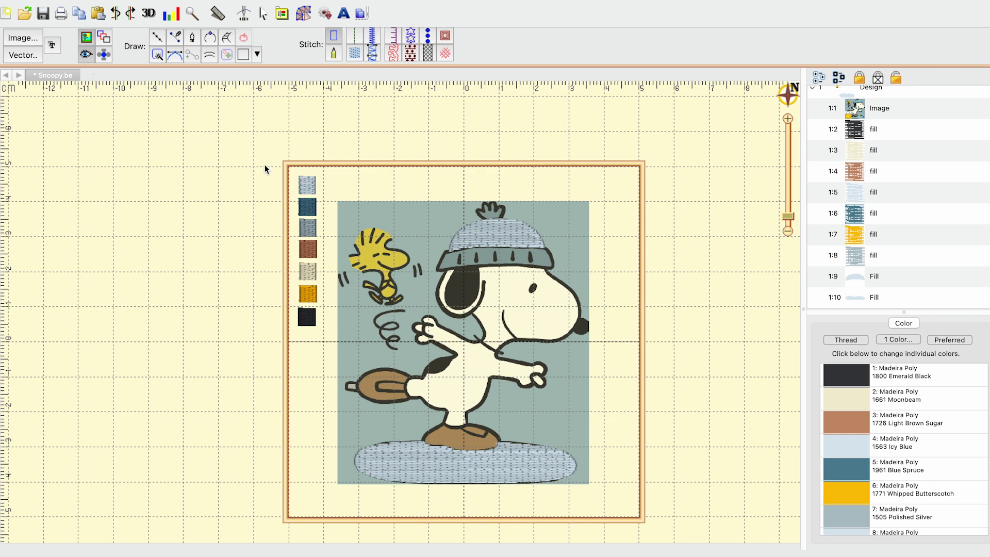
left_click(87, 55)
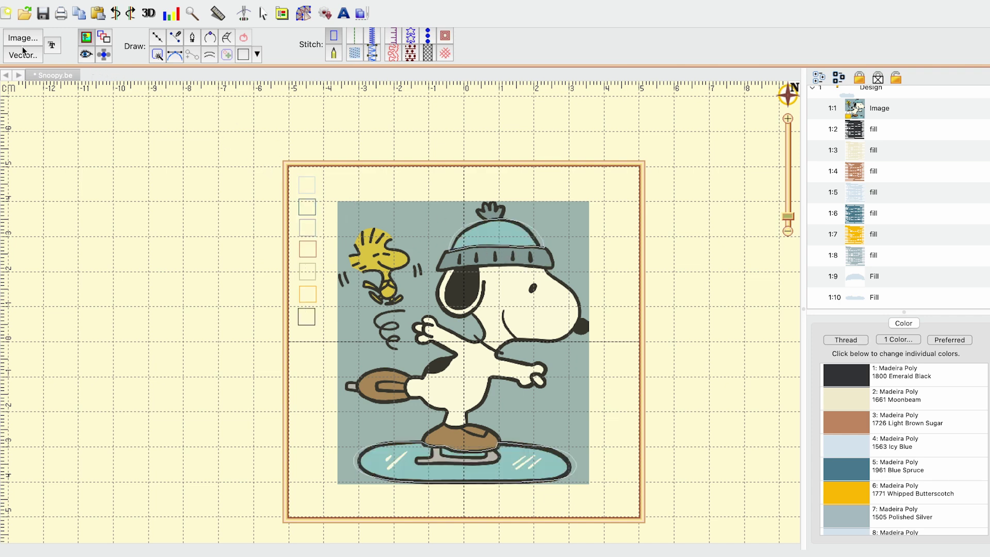
left_click(83, 53)
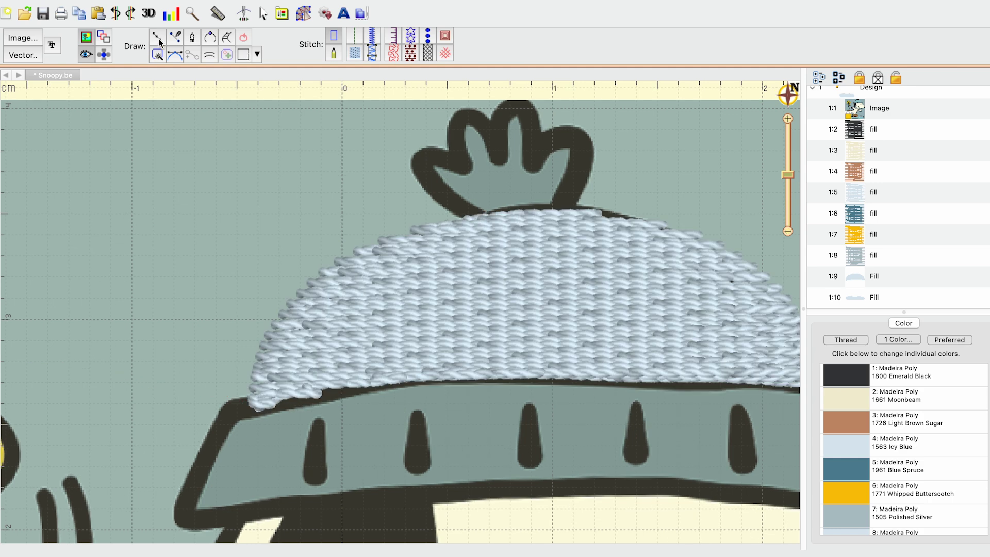
Step: Start a new fill for the hat brim and set its thread to Madeira Poly 1961 Blue Spruce
left_click(160, 42)
left_click(353, 52)
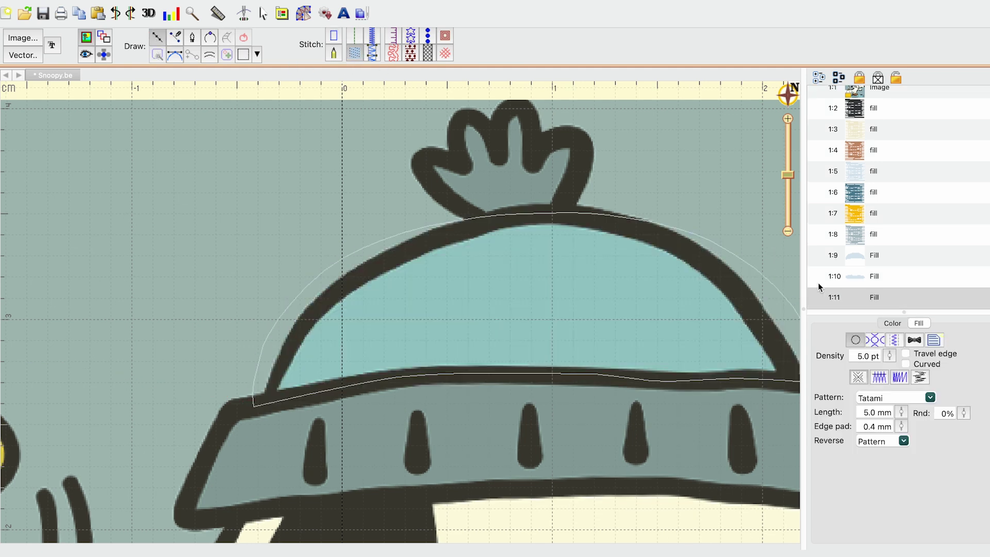
left_click(894, 323)
left_click(847, 379)
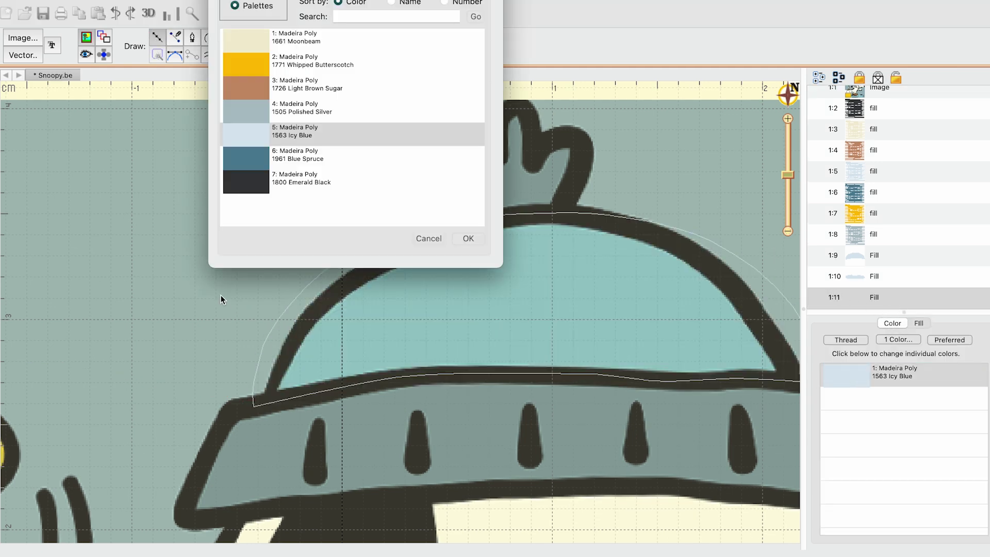
left_click(297, 156)
left_click(468, 239)
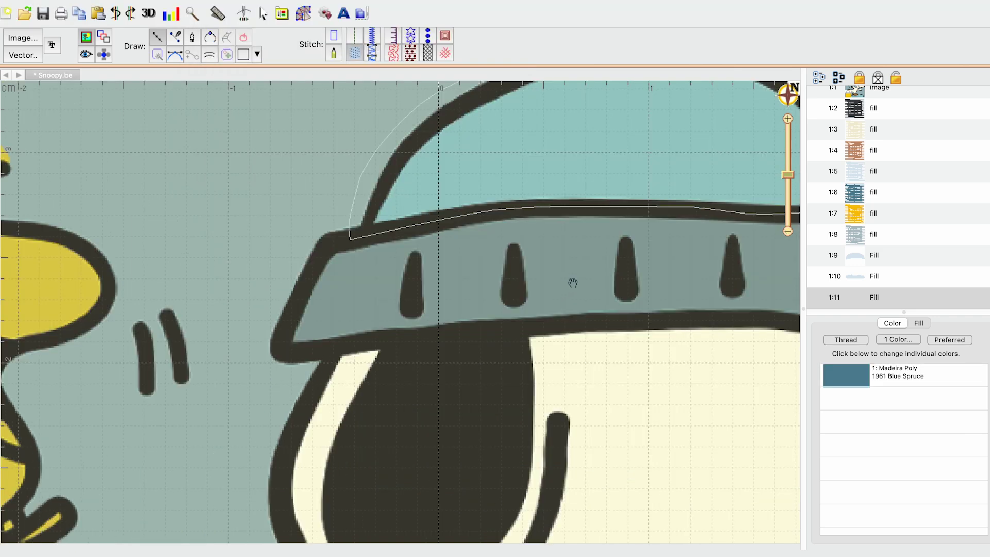
Step: Plot the brim fill's outline from the middle of the upper edge to the left corner and down the brim's left side
scroll(570, 281, "down", 5)
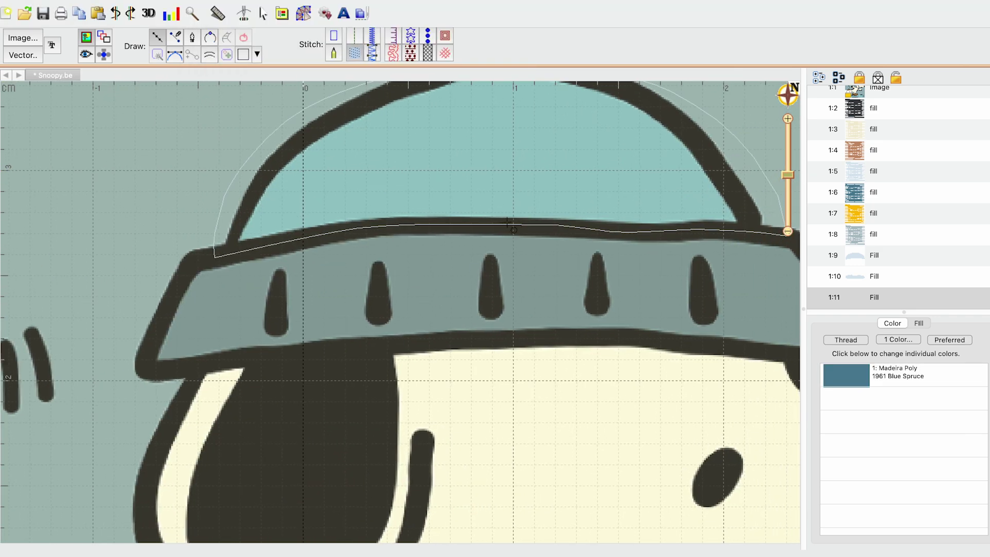
left_click(505, 223)
left_click(428, 223)
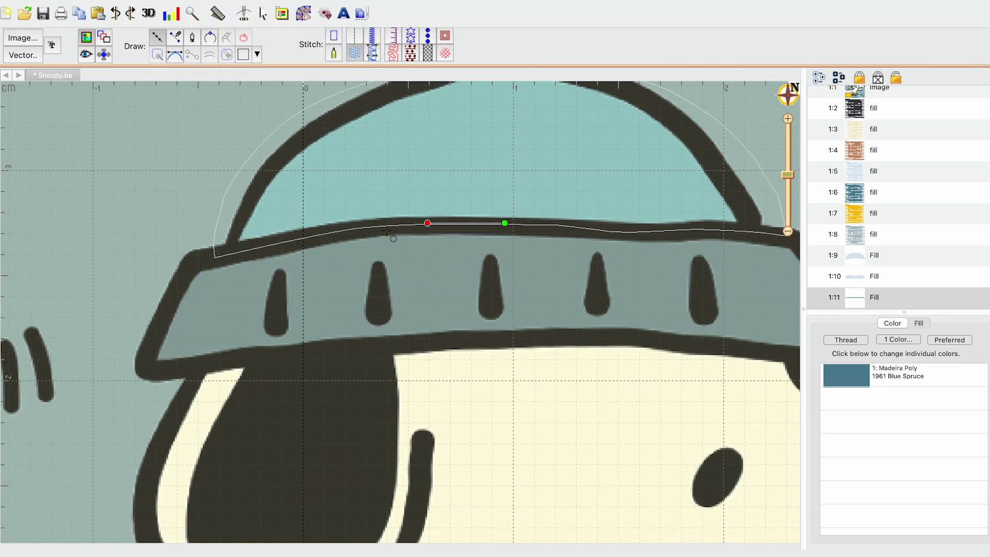
left_click(380, 225)
left_click(317, 235)
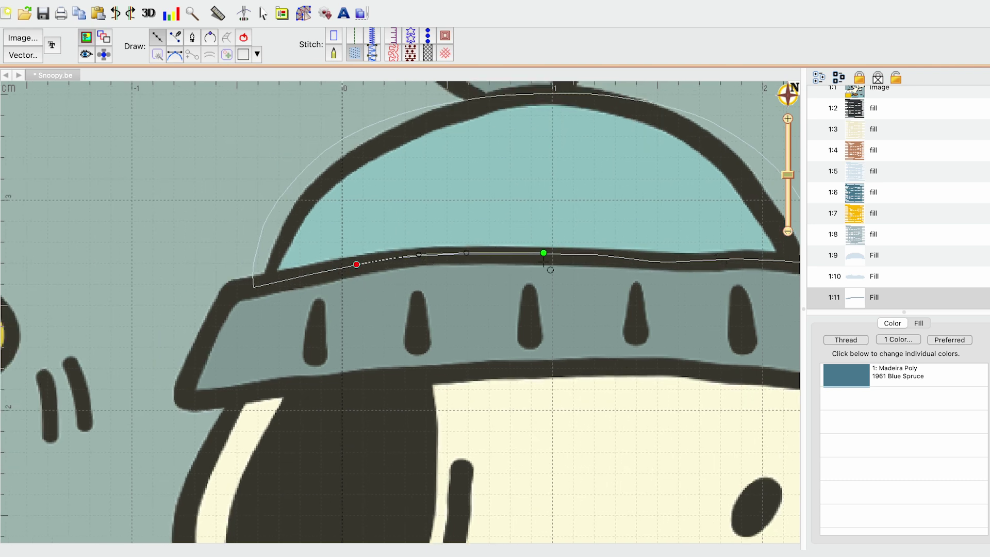
left_click(268, 281)
left_click(210, 289)
left_click(197, 311)
left_click(179, 356)
left_click(171, 381)
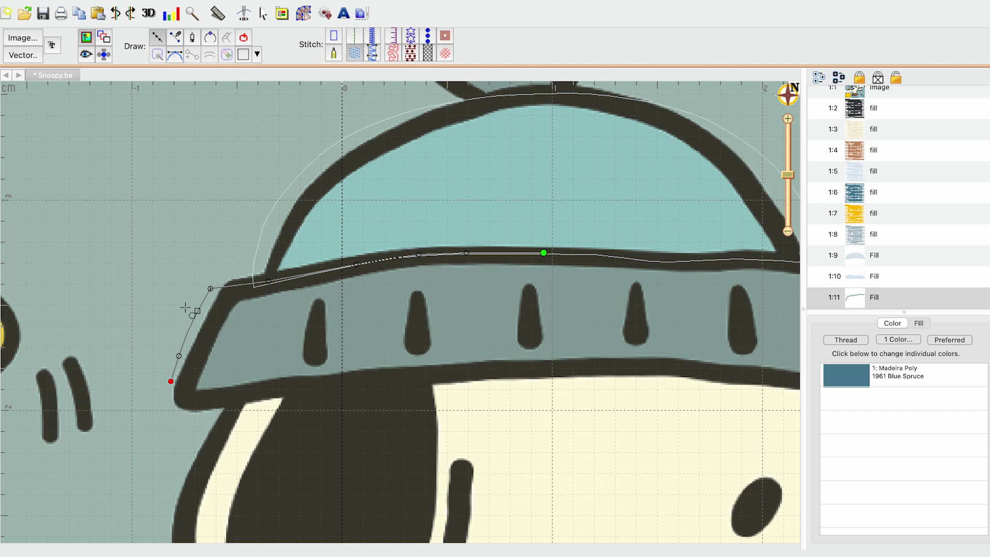
Step: Plot the brim fill's outline around the lower-left corner and along the brim's lower edge toward the right
left_click(175, 404)
left_click(199, 407)
left_click(248, 397)
left_click(361, 382)
left_click(479, 373)
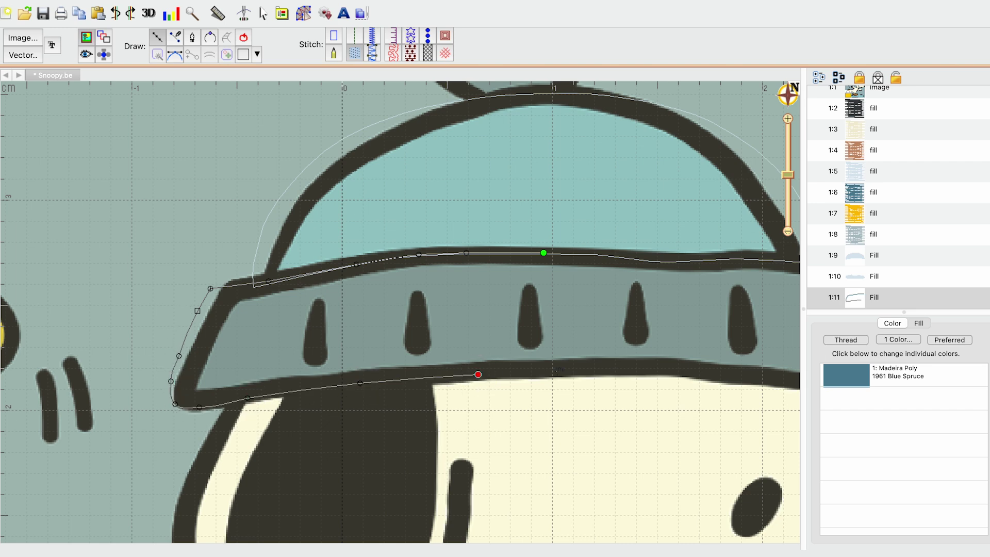
scroll(456, 362, "right", 3)
left_click(513, 366)
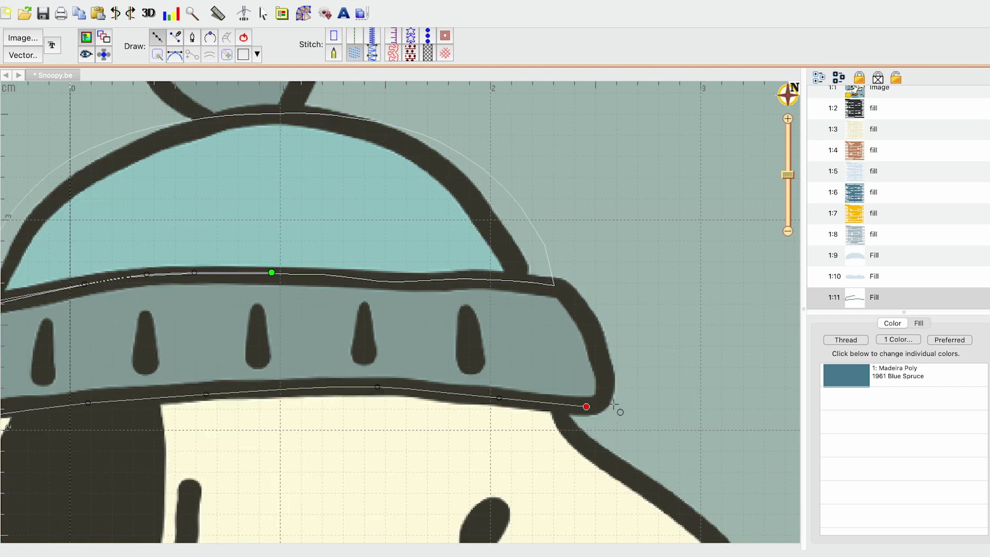
Step: Plot the brim fill's outline up the right end and back along the upper edge to the starting point, closing the shape
left_click(616, 404)
left_click(617, 380)
left_click(601, 327)
left_click(564, 282)
left_click(540, 281)
left_click(422, 278)
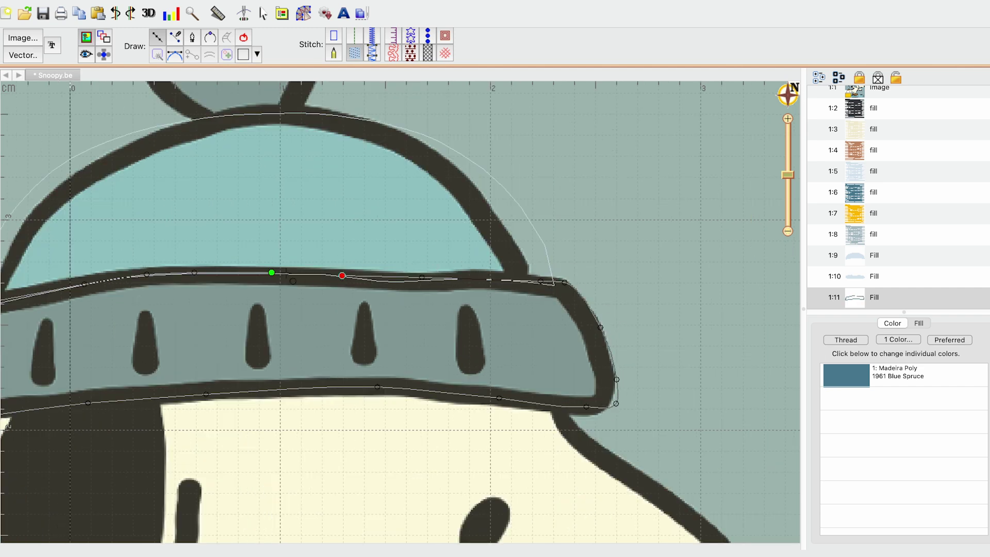
left_click(272, 272)
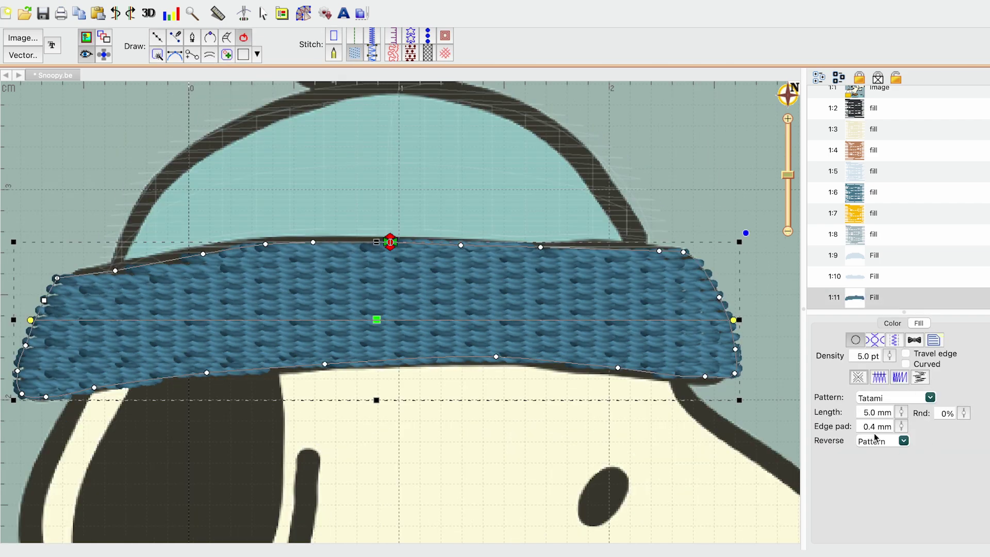
left_click_drag(157, 244, 238, 271)
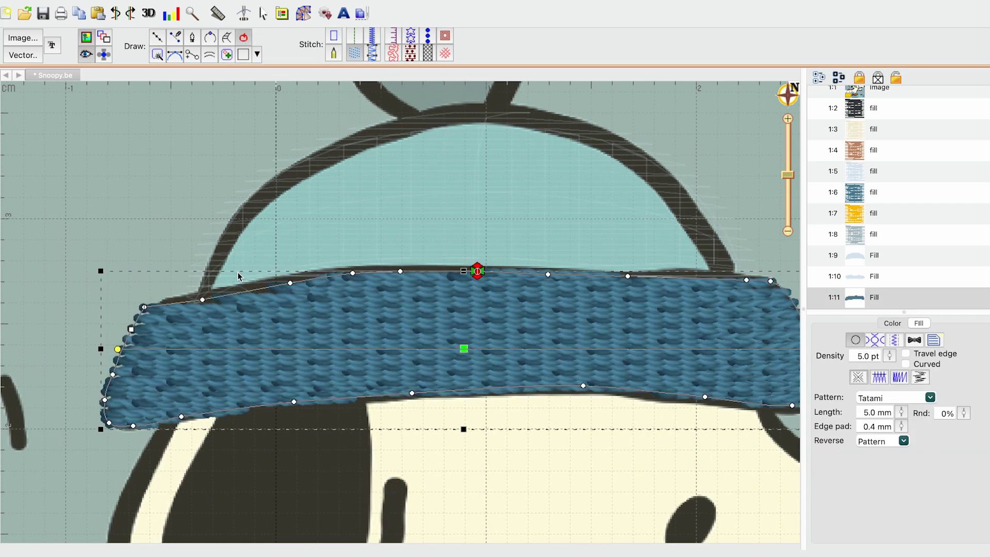
Step: Nudge the outline point near the left end of the brim fill's upper edge and finish editing the brim
left_click(203, 300)
left_click_drag(203, 300, 202, 297)
left_click(174, 268)
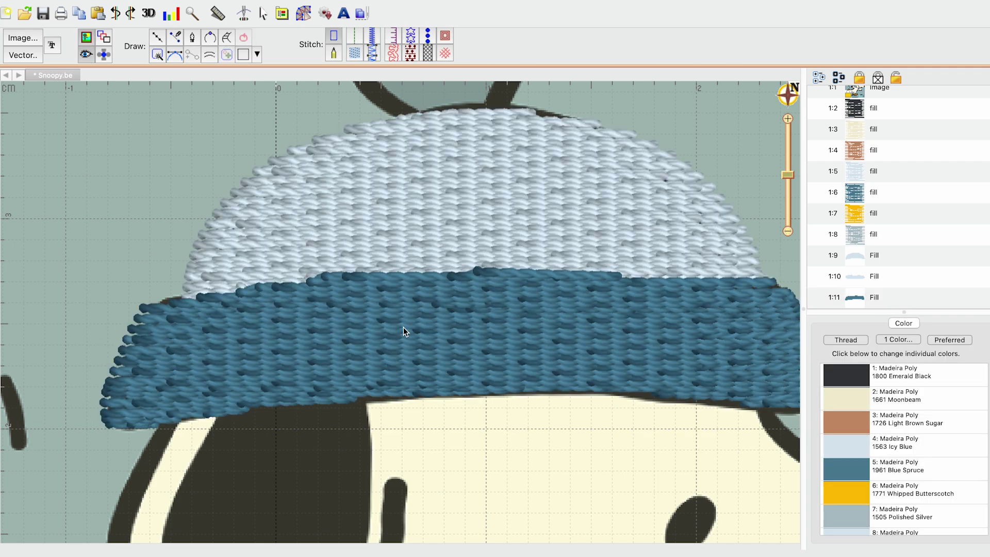
Step: Outline a closed fill around the pom-pom on top of the hat in Madeira Poly 1961 Blue Spruce
left_click_drag(426, 322, 327, 250)
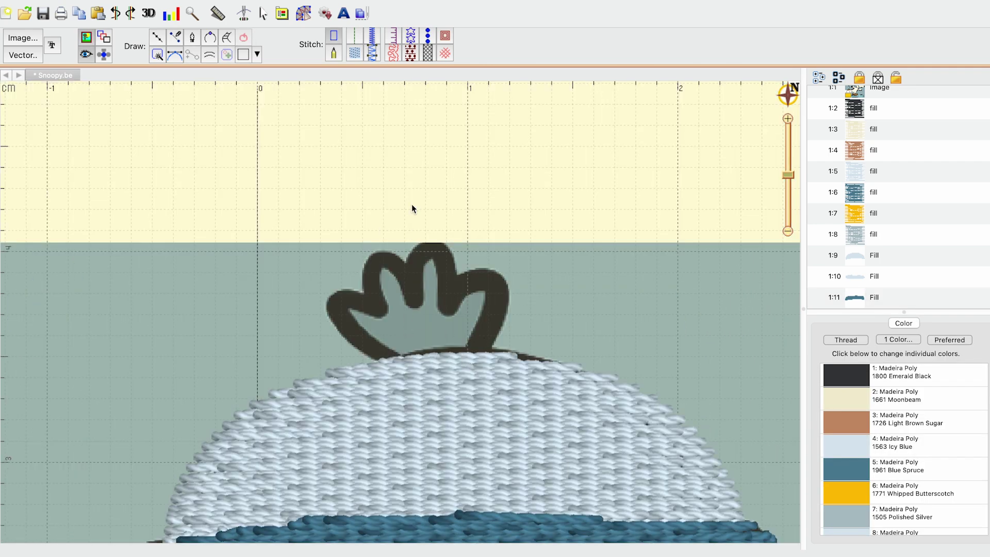
left_click(157, 37)
left_click(354, 53)
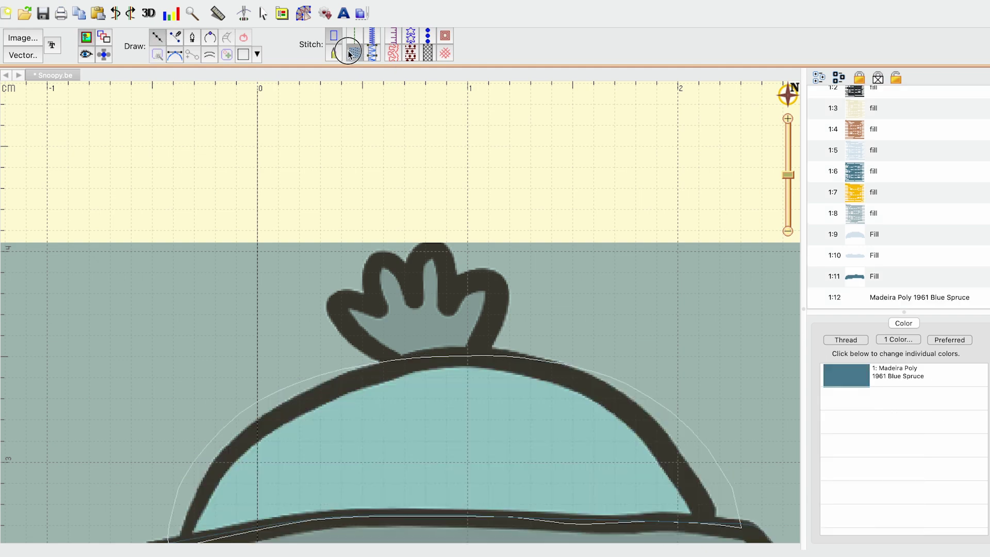
mouse_move(387, 365)
left_mouse_down()
mouse_move(343, 299)
mouse_move(411, 281)
mouse_move(484, 356)
mouse_move(383, 370)
left_mouse_up()
left_click(410, 225)
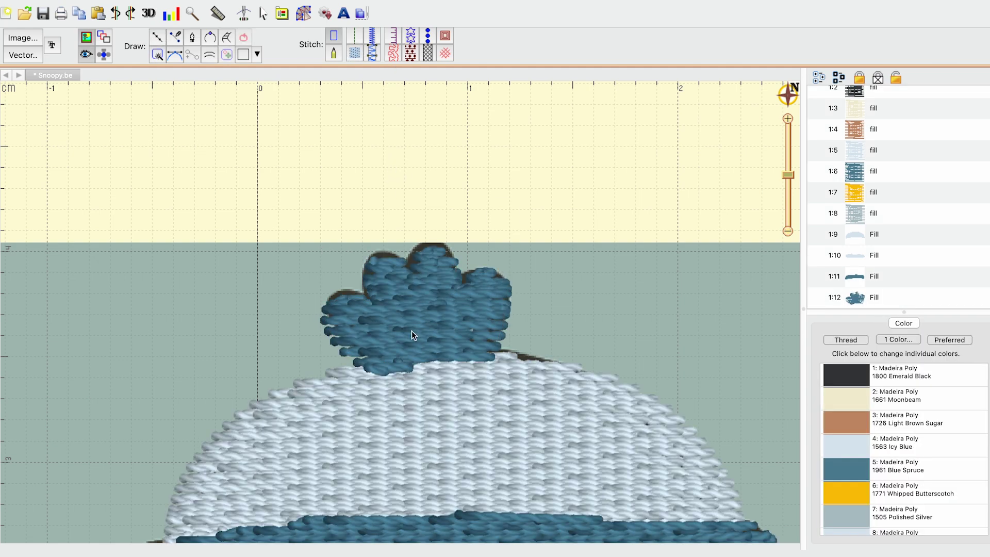
Step: Try widening the pom-pom fill by moving its lower-right and right-side outline points outward, and undo the moves
left_click(404, 292)
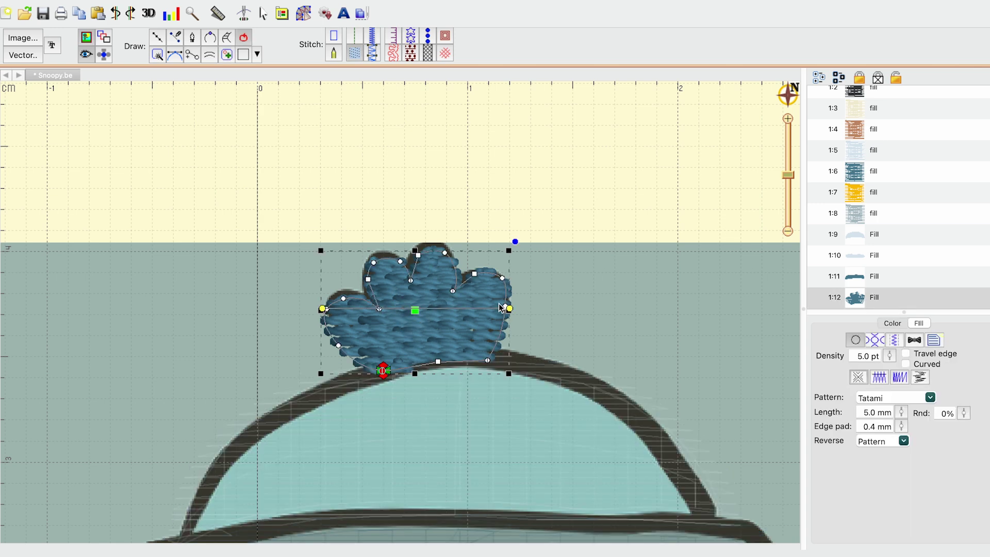
left_click_drag(488, 361, 512, 361)
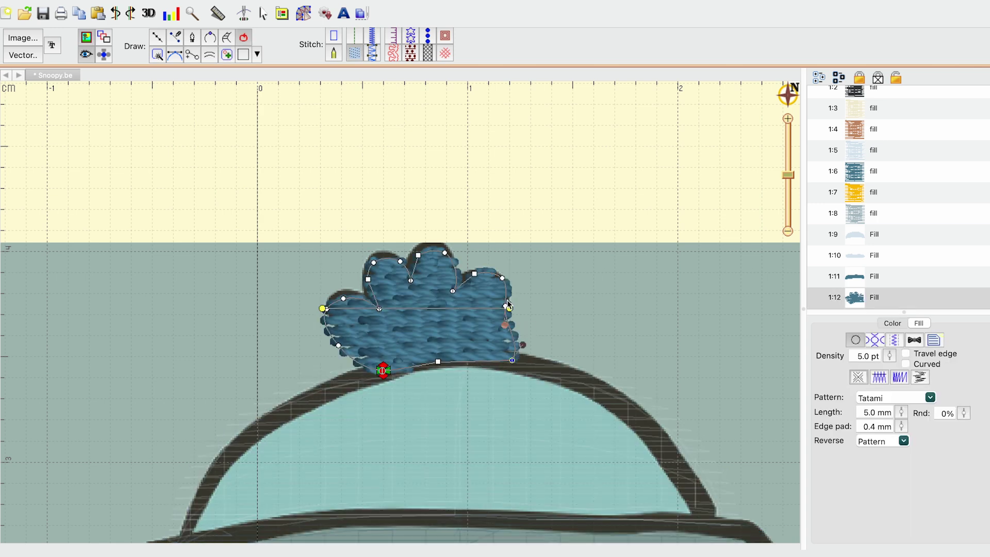
left_click_drag(507, 309, 533, 308)
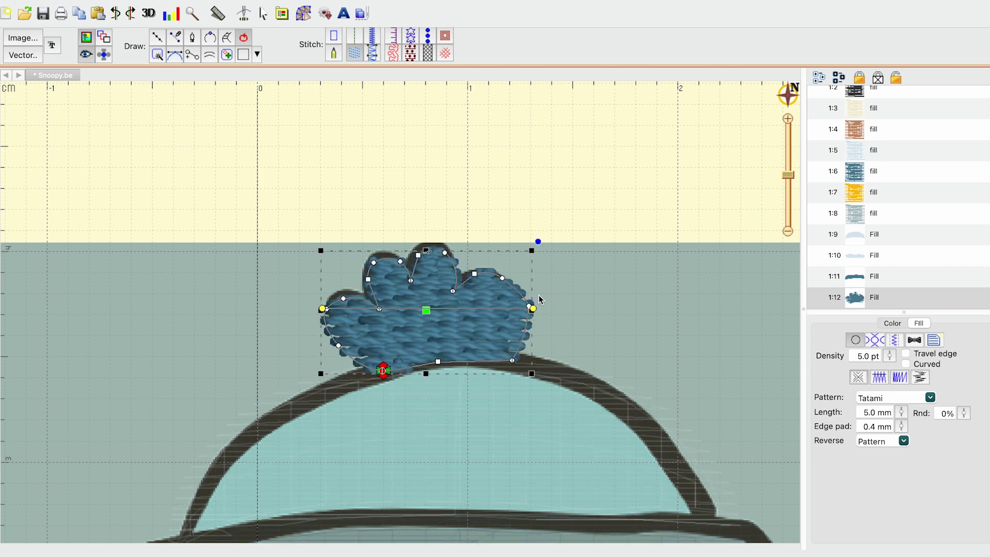
left_click(516, 200)
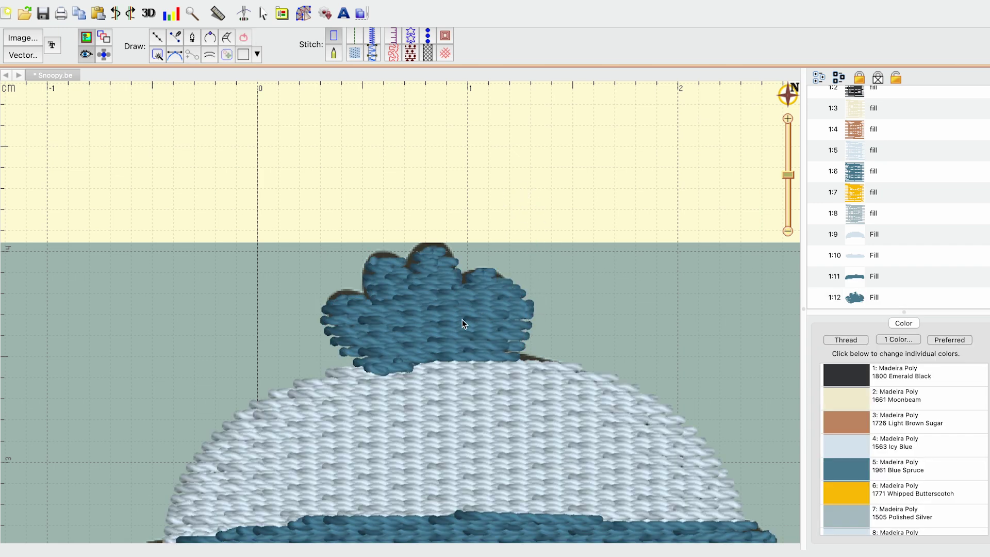
key("ctrl+z")
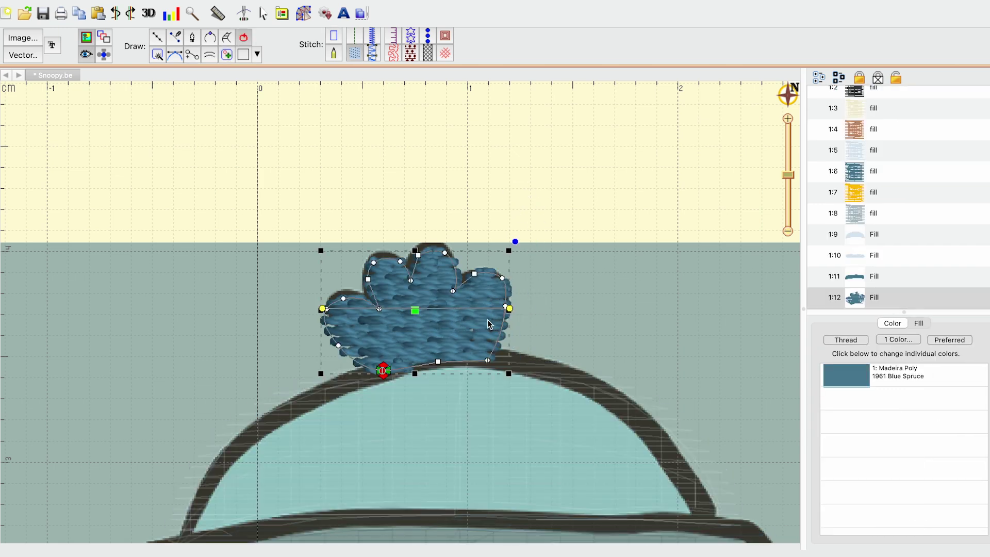
Step: Fine-tune the outline points on the pom-pom fill's upper lobes and set its stitch length to 4.5 mm
left_click(507, 307)
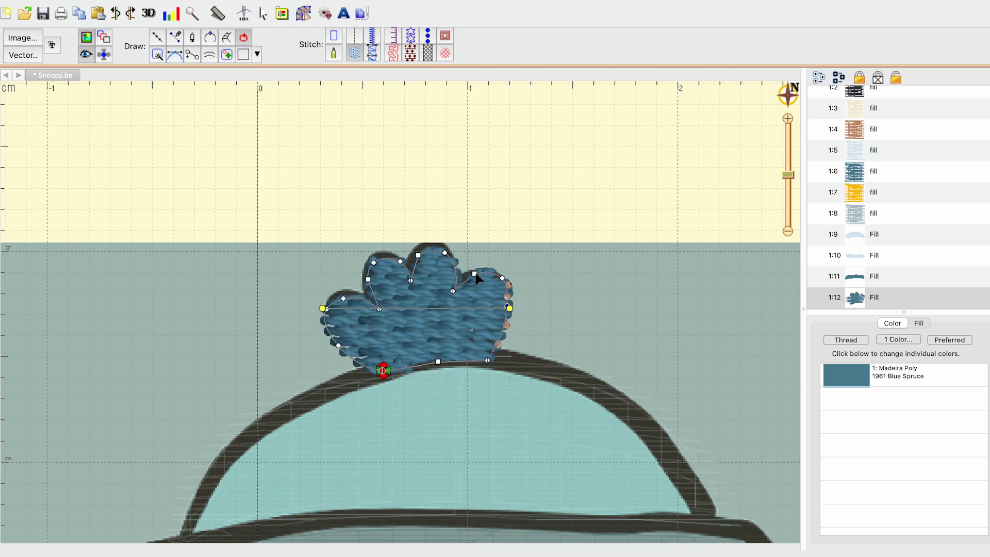
key("Escape")
left_click(456, 304)
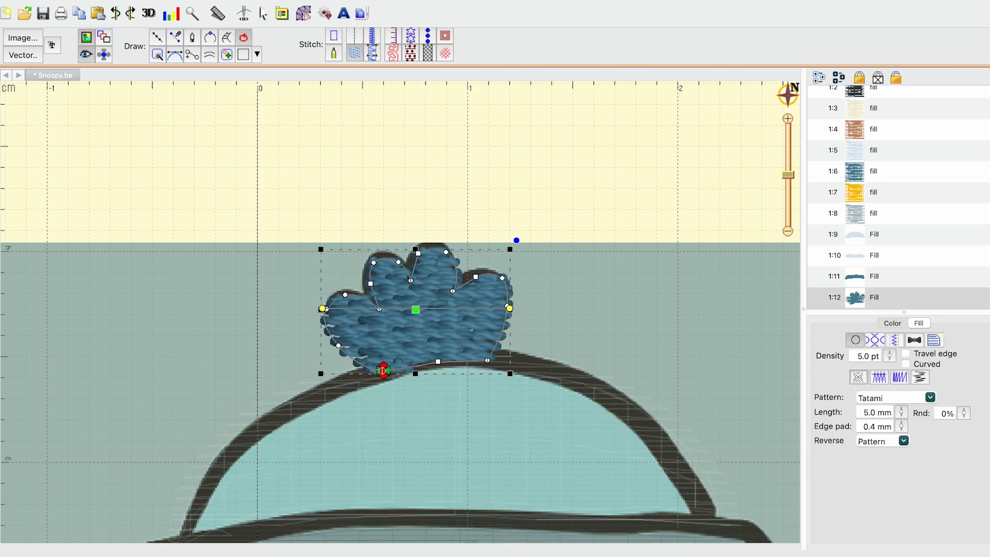
left_click(903, 414)
left_click_drag(904, 414, 904, 420)
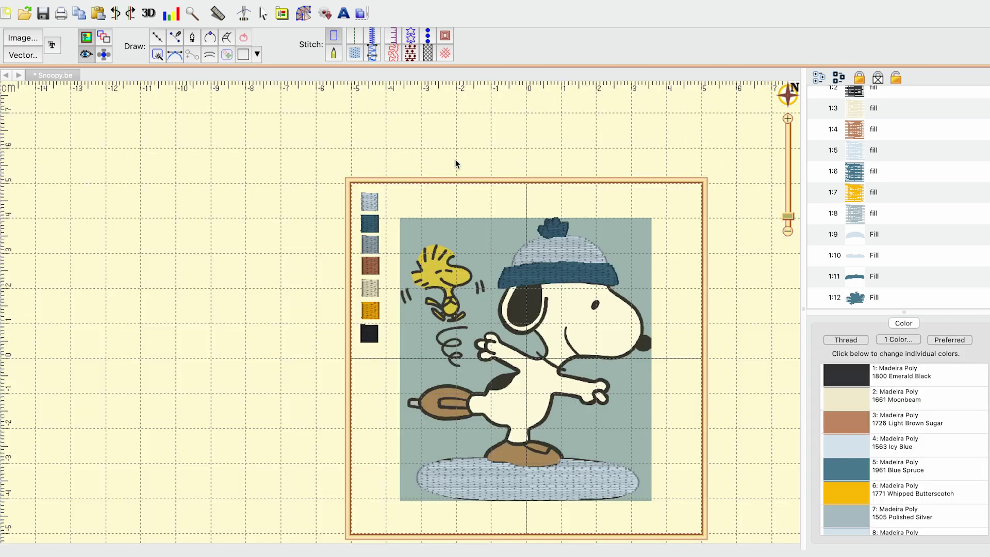
Step: Start a new fill for the raised skate's blade tip and set its thread to Madeira Poly 1505 Polished Silver
scroll(407, 382, "down", 1)
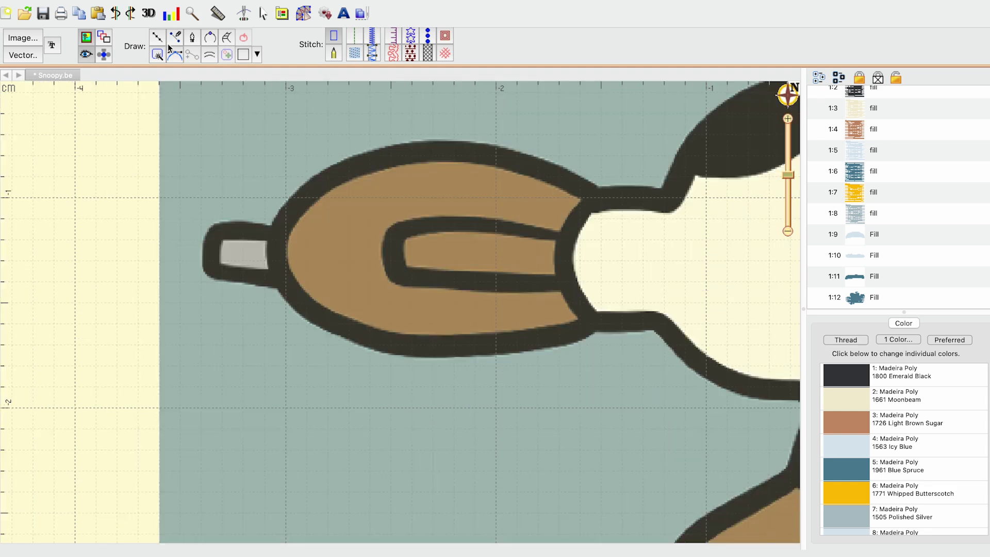
left_click(158, 37)
left_click(157, 38)
left_click(354, 53)
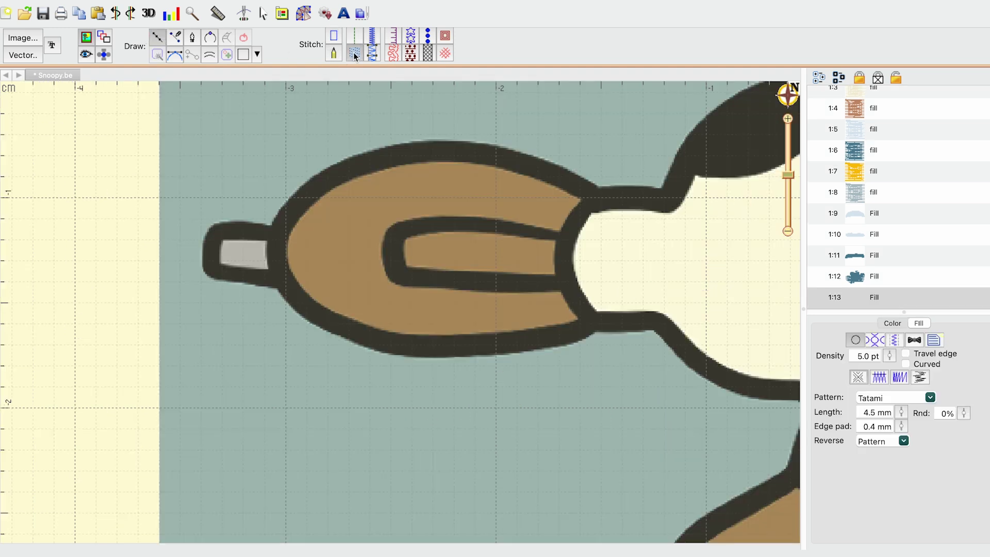
left_click(879, 324)
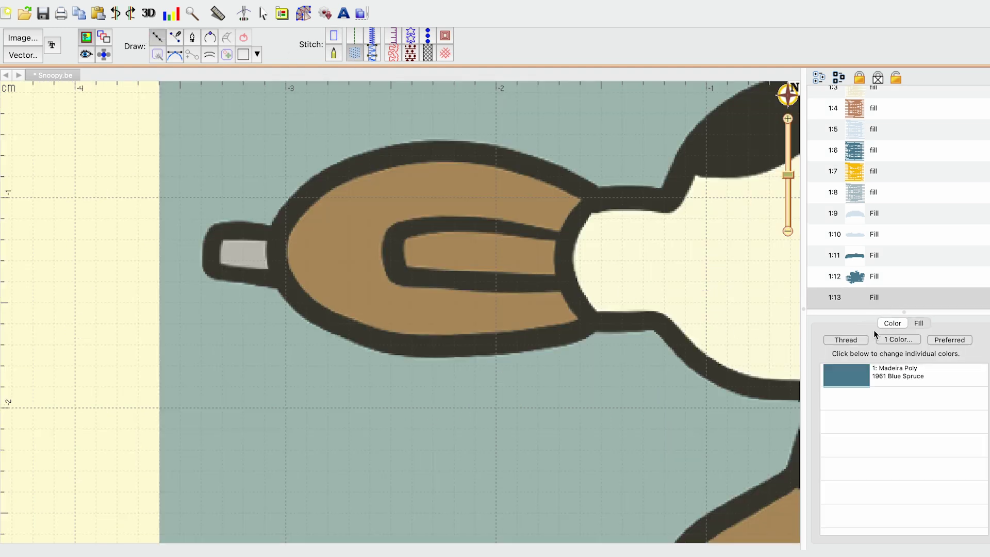
left_click(856, 376)
left_click(289, 136)
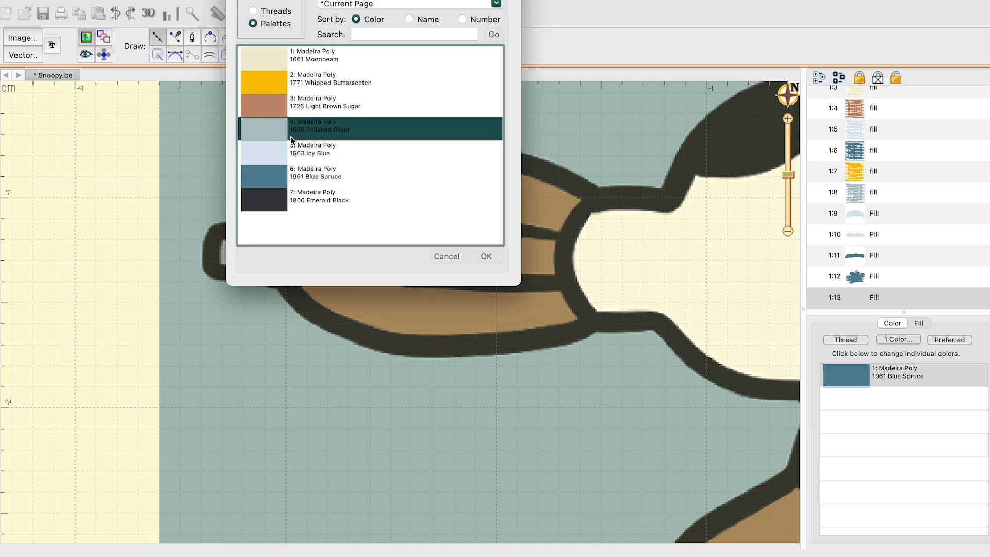
left_click(486, 257)
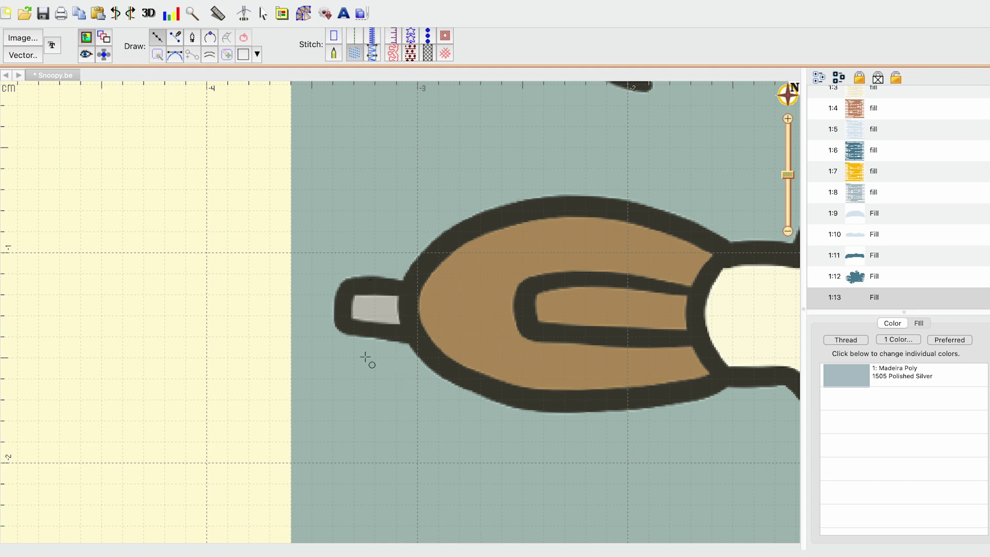
Step: Plot the fill outline around the blade tip behind the raised shoe, from its upper inner corner back to the start
left_click(401, 280)
left_click(368, 279)
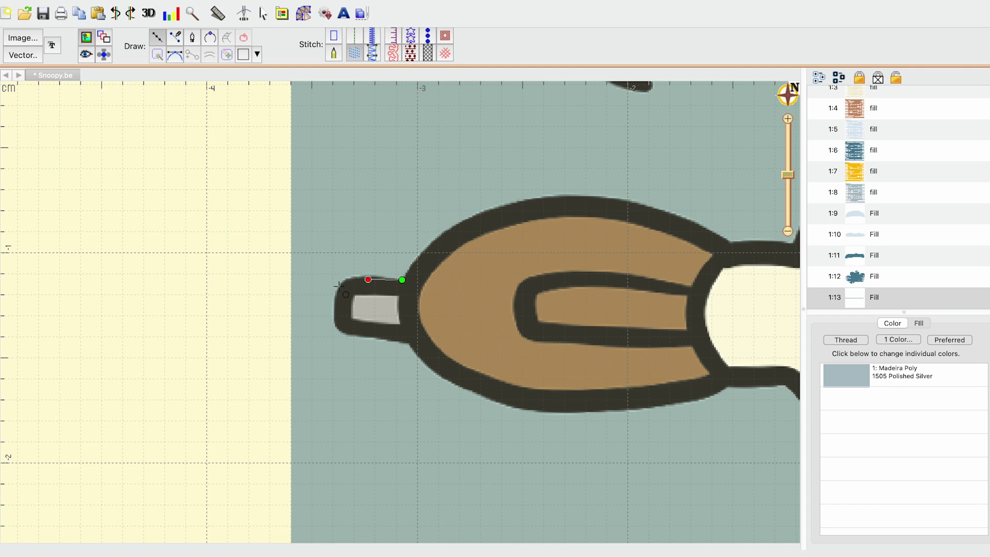
left_click(342, 285)
left_click(339, 304)
left_click(345, 330)
left_click(412, 335)
left_click(410, 305)
left_click(404, 282)
Step: Set the blade tip fill's density to 4.0 pt
left_click(921, 323)
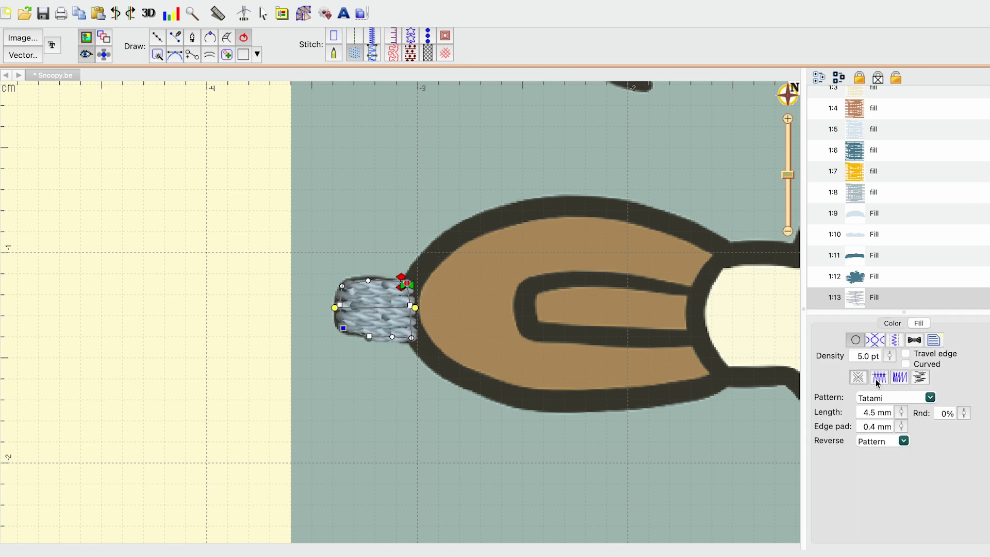
left_click(889, 356)
left_click_drag(894, 361, 894, 367)
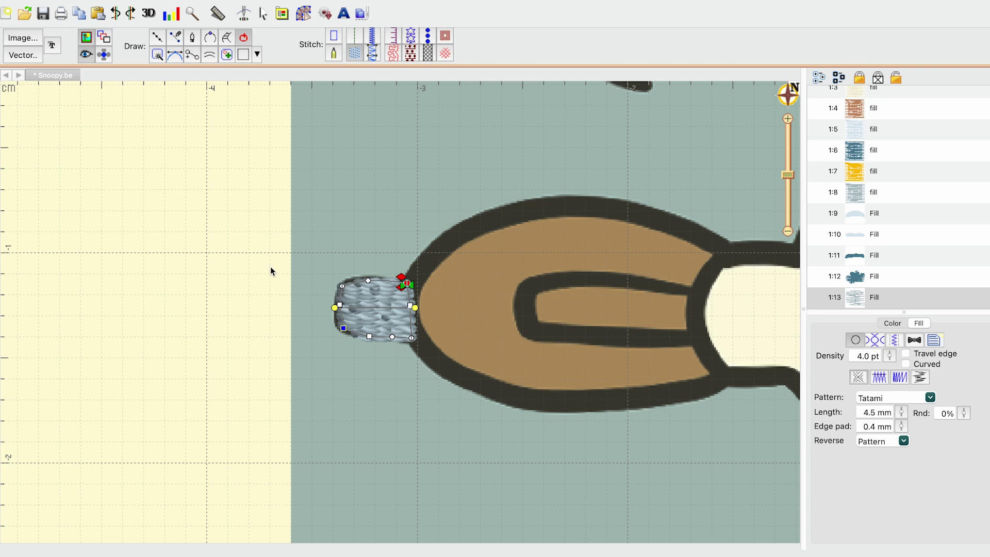
Step: Rotate the blade tip fill's stitch direction from horizontal to vertical using its angle line and finish editing it
left_click(350, 292)
left_click(409, 302)
left_click_drag(415, 308, 374, 340)
left_click_drag(338, 305, 371, 276)
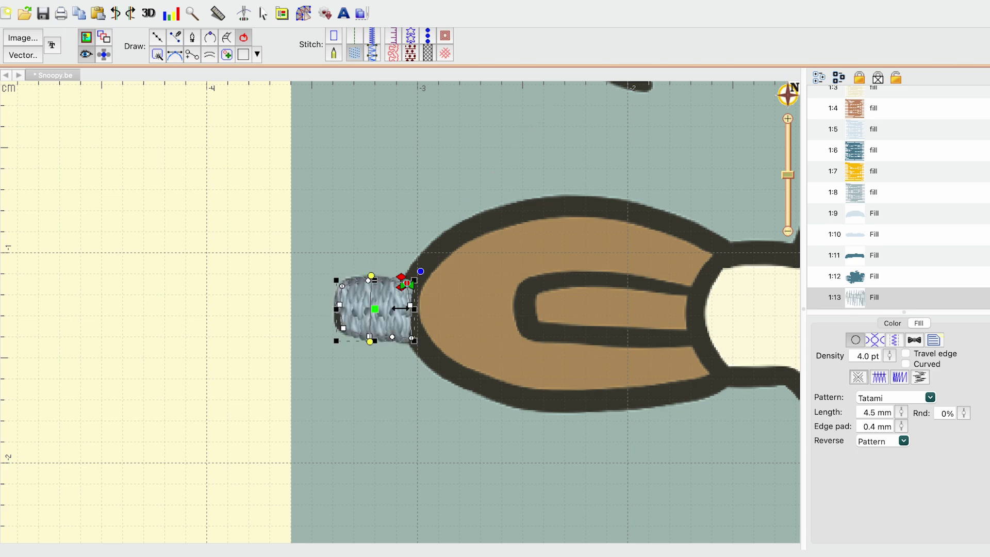
left_click(383, 240)
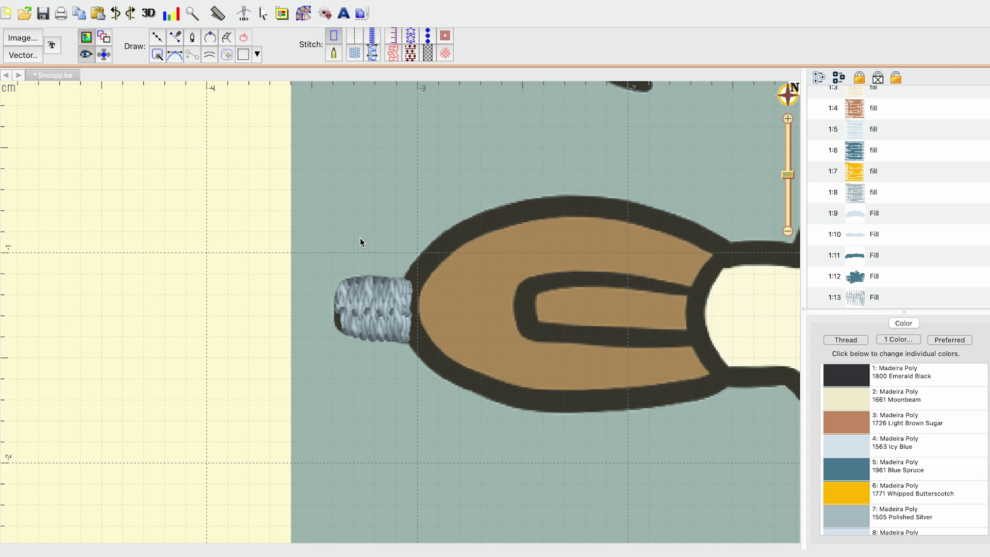
Step: Outline a closed Polished Silver fill around the skate blade and its supports beneath the standing shoe
left_click(361, 319)
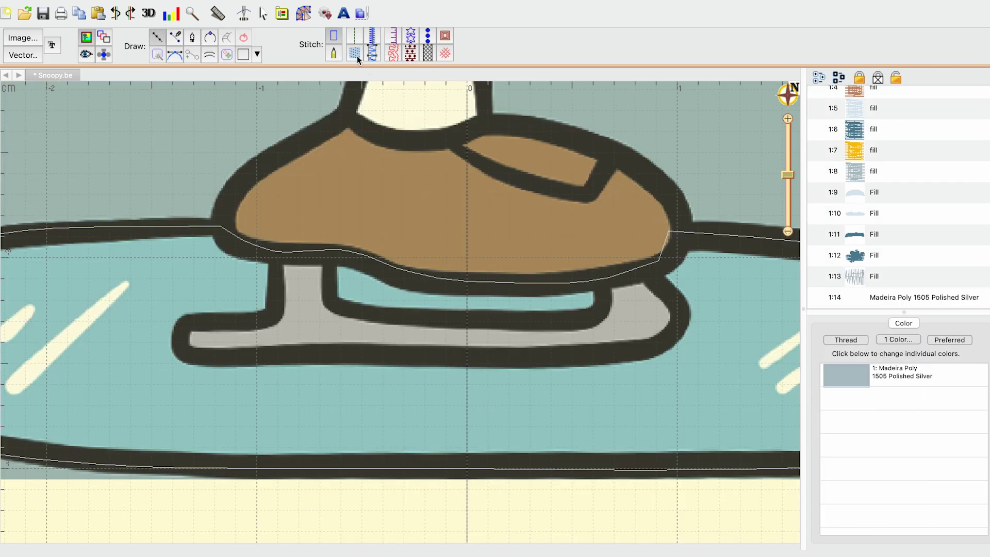
left_click(355, 54)
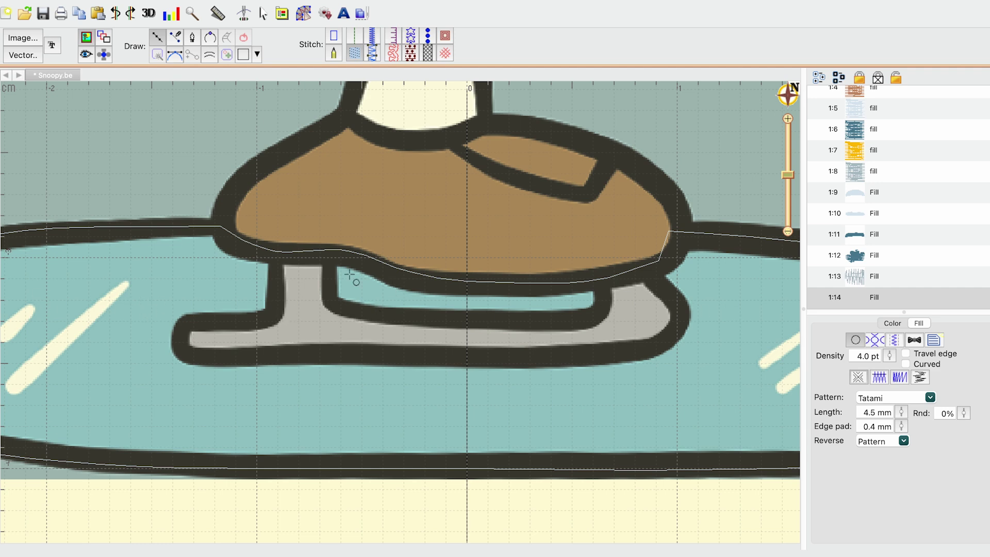
left_click(277, 252)
left_click(305, 252)
left_click(341, 252)
left_click(339, 270)
left_click(342, 300)
left_click(365, 312)
mouse_move(433, 324)
left_mouse_down()
mouse_move(586, 287)
mouse_move(665, 359)
mouse_move(205, 361)
mouse_move(200, 320)
mouse_move(277, 252)
left_mouse_up()
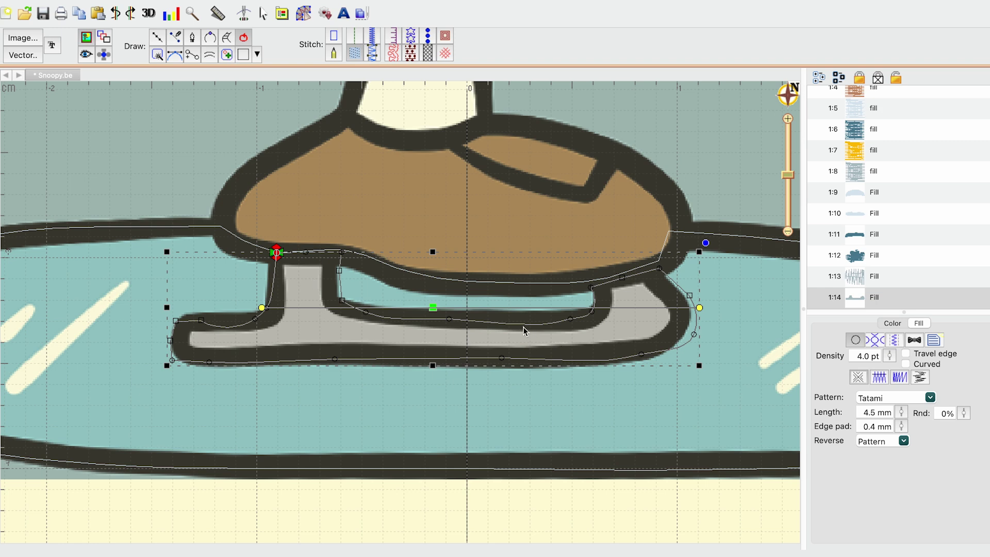
Step: Refine the standing skate blade fill's outline points along its upper edge, left tip and lower edge, and generate the stitches
left_click(524, 327)
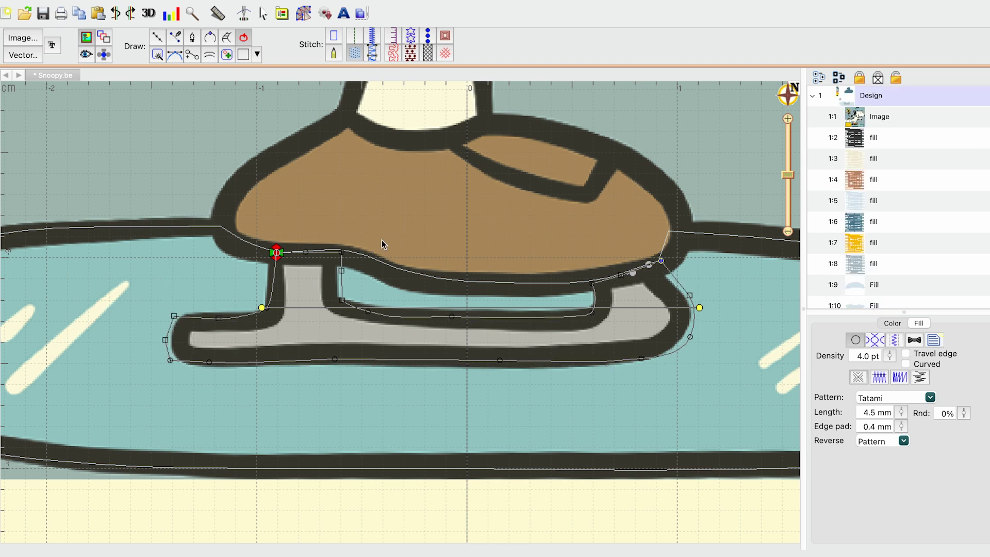
left_click(275, 253)
left_click(340, 251)
left_click(216, 316)
left_click_drag(175, 315, 174, 319)
left_click_drag(342, 300, 369, 310)
left_click_drag(404, 318, 404, 316)
left_click(452, 317)
left_click(171, 360)
left_click_drag(209, 362, 199, 366)
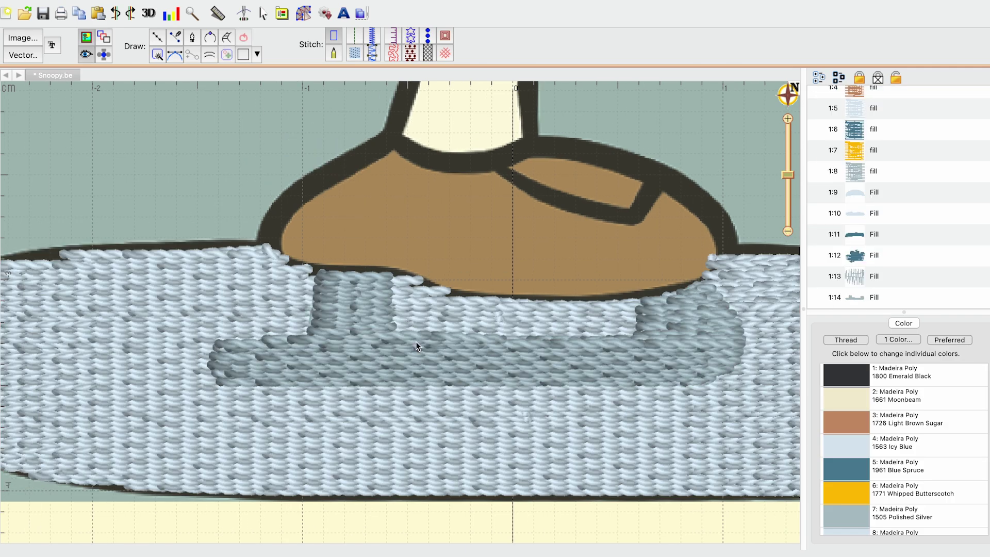
Step: Compare the stitching of the two silver skate blade fills and view the whole design
left_click_drag(301, 208, 456, 367)
left_click_drag(201, 191, 420, 397)
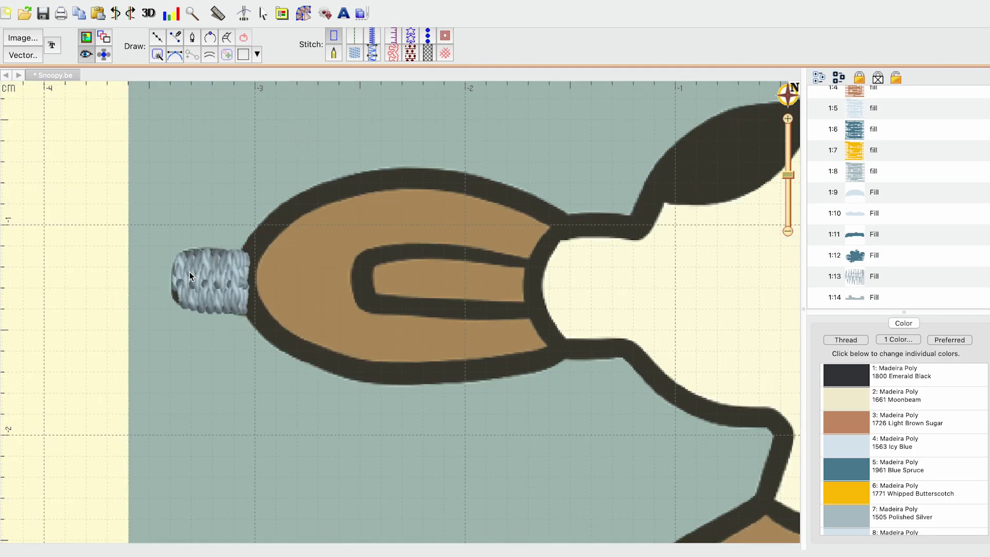
scroll(526, 415, "down", 5)
scroll(525, 416, "right", 7)
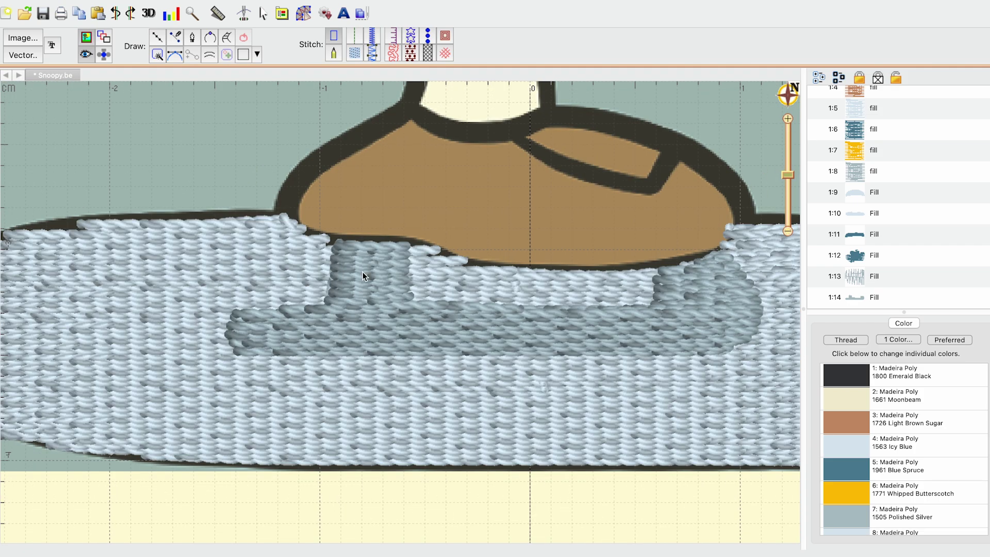
left_click(642, 327)
left_click(727, 534)
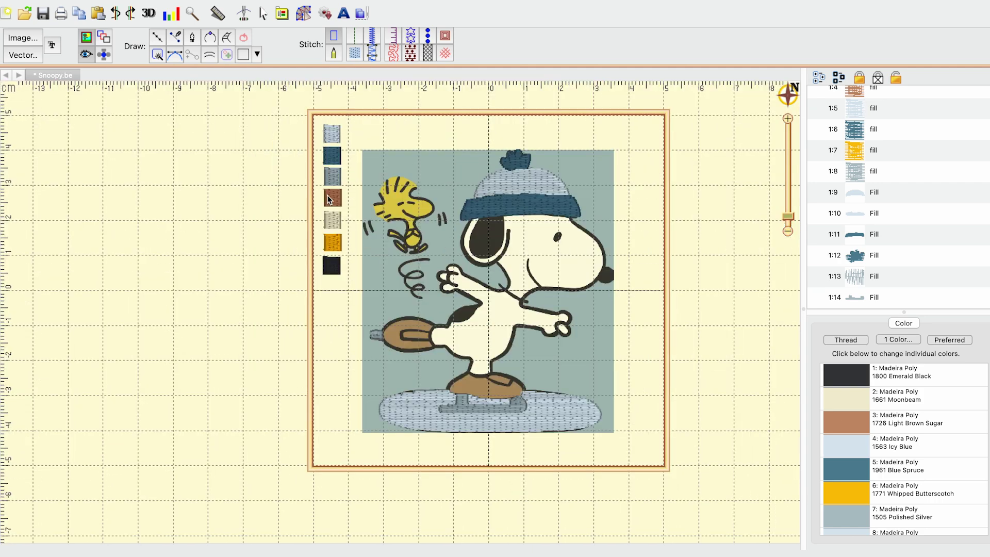
Step: Start a new fill for the raised brown shoe and set its thread to Madeira Poly 1726 Light Brown Sugar
left_click_drag(410, 338, 460, 321)
scroll(460, 322, "up", 5)
left_click_drag(547, 311, 167, 308)
left_click(156, 40)
left_click(355, 53)
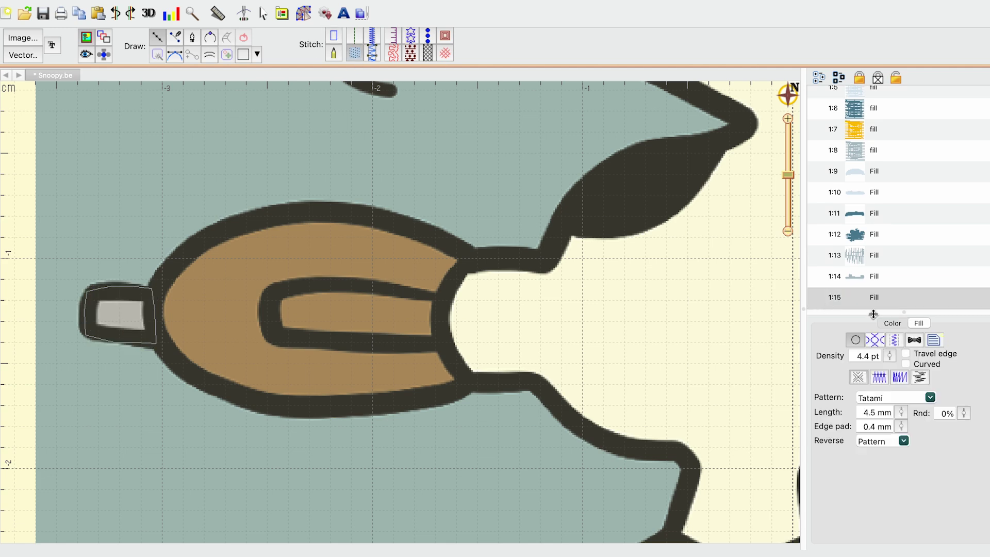
left_click(899, 324)
left_click(897, 324)
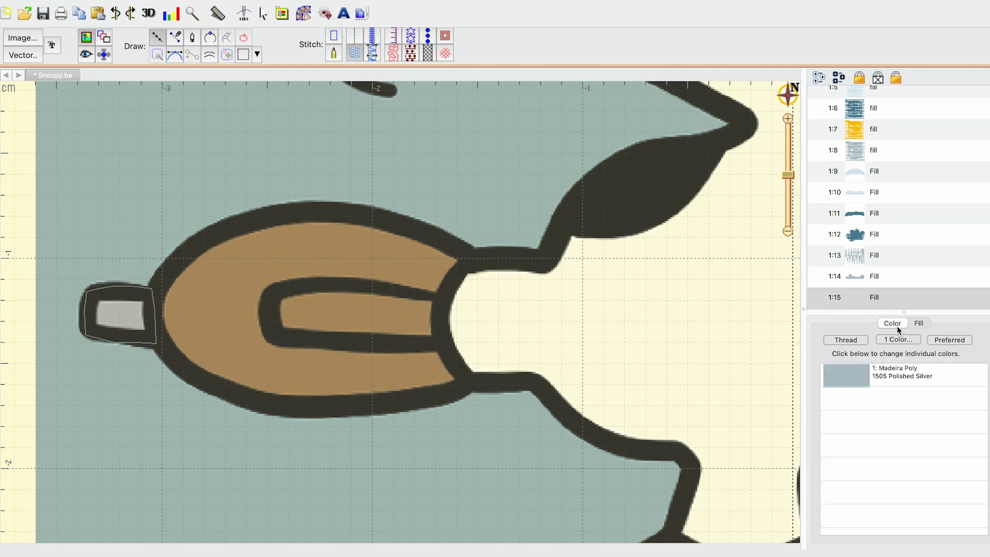
left_click(845, 375)
left_click(276, 124)
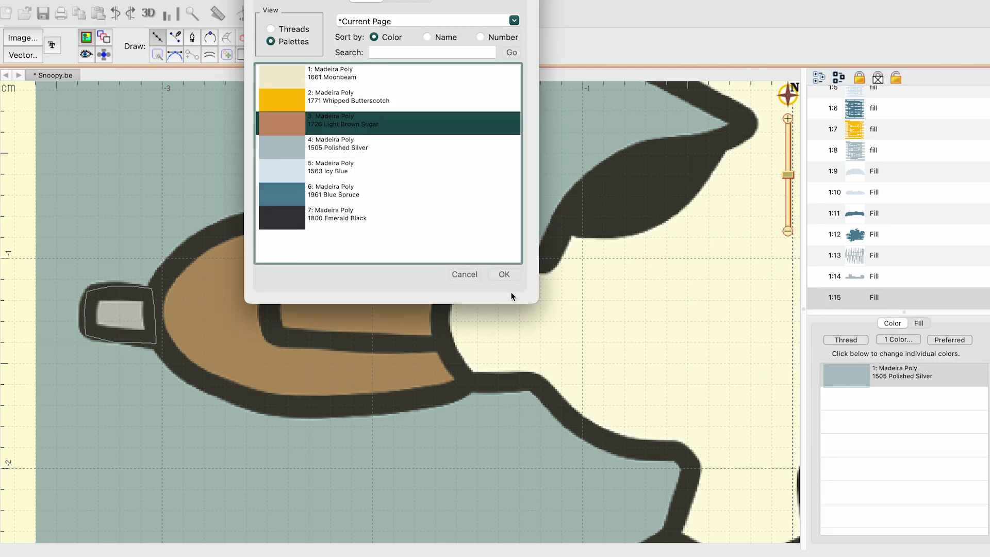
left_click(509, 274)
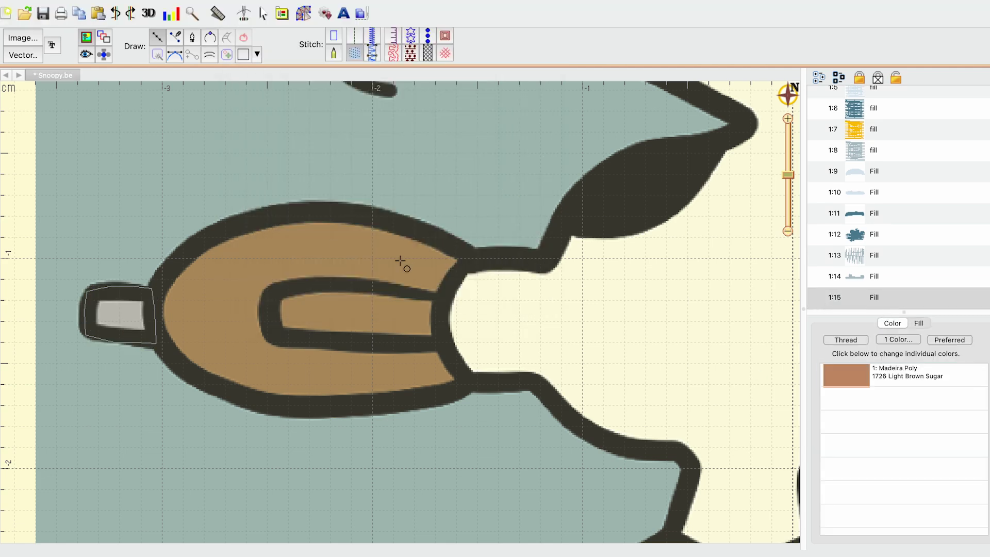
left_click_drag(401, 261, 460, 274)
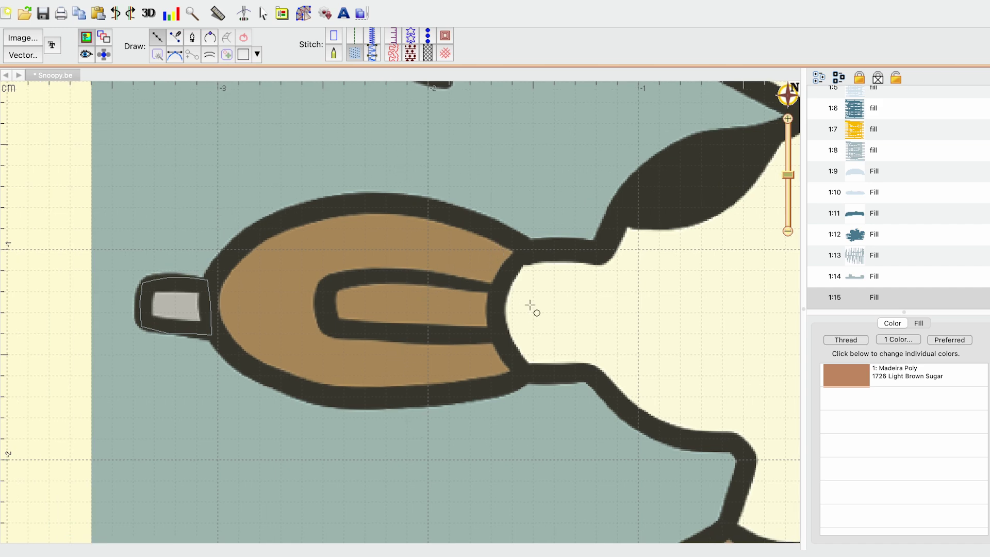
Step: Outline the raised shoe with the Light Brown Sugar fill, from its upper ankle corner around the sole to the lower ankle corner
left_click(532, 241)
left_click(471, 199)
left_click(384, 184)
left_click(280, 205)
left_click(209, 268)
left_click(208, 318)
left_click(231, 361)
left_click(277, 401)
left_click(372, 417)
left_click(520, 401)
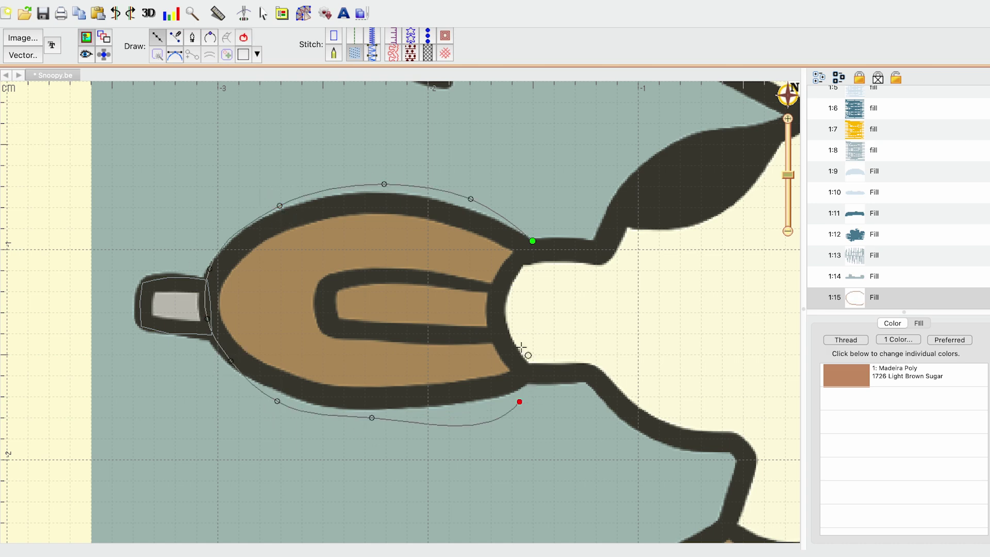
Step: Redo the last outline point at the raised shoe's lower corner, close the shape along the ankle and generate the stitches
key("BackSpace")
left_click(496, 406)
left_click(532, 377)
left_click(513, 352)
left_click(503, 292)
left_click(532, 240)
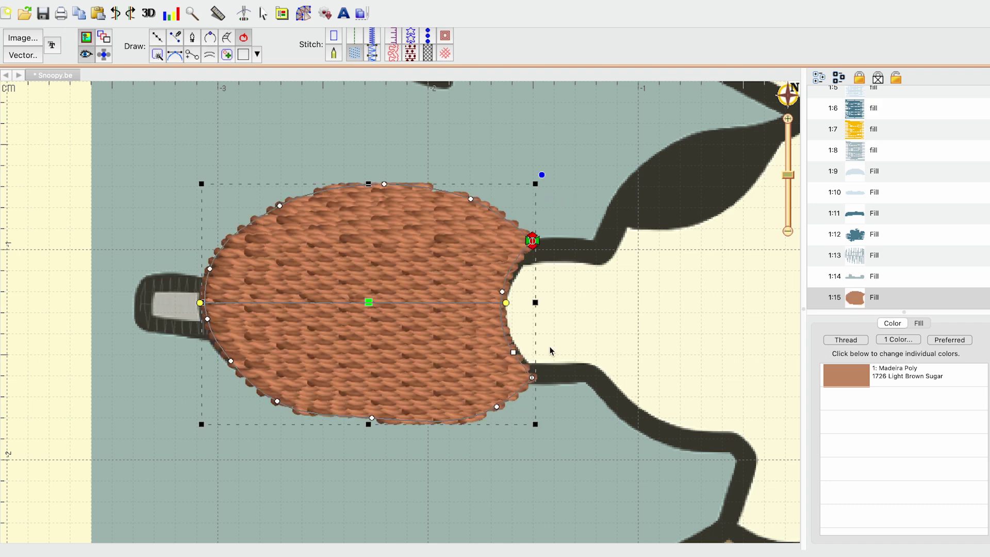
Step: Refine the raised shoe fill's outline points along its lower edge
left_click_drag(497, 407, 448, 419)
left_click_drag(371, 418, 365, 420)
left_click_drag(276, 401, 273, 401)
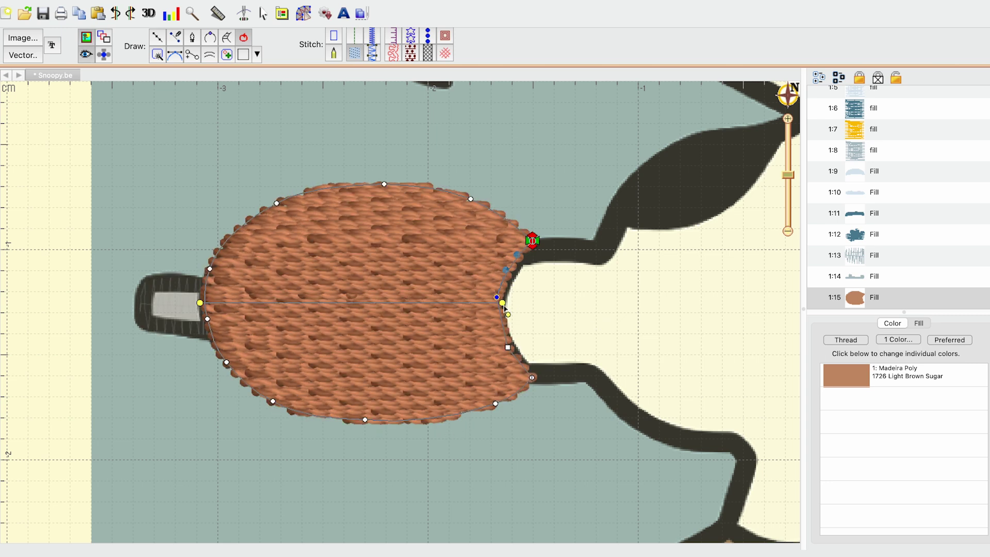
Step: Turn the raised shoe fill's stitch direction to vertical and set its density to 5.0 pt
left_click_drag(505, 308, 431, 165)
mouse_move(201, 306)
left_mouse_down()
mouse_move(356, 438)
mouse_move(400, 456)
mouse_move(401, 424)
left_mouse_up()
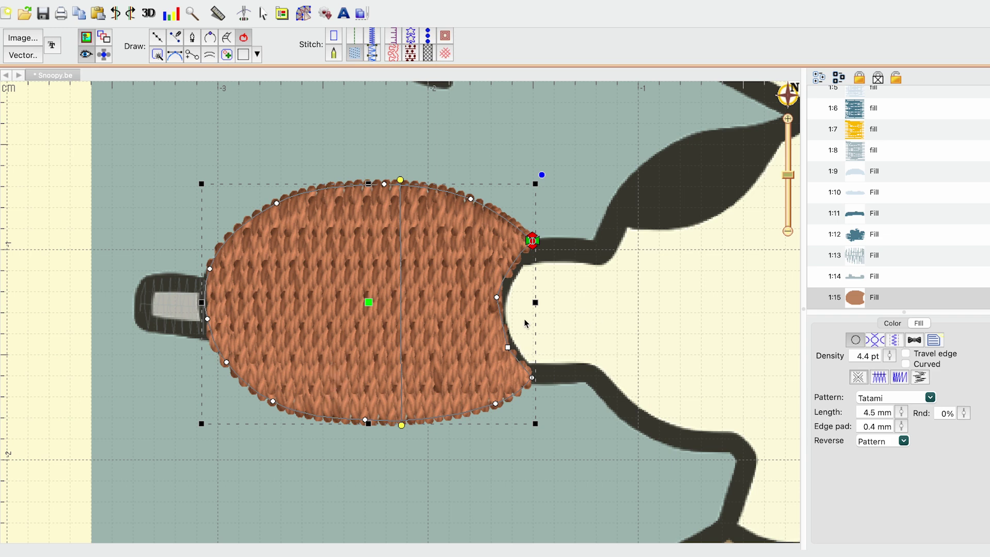
left_click_drag(889, 355, 890, 350)
left_click_drag(902, 411, 902, 410)
left_click(509, 503)
Step: Start drawing a new object at the standing brown shoe
scroll(400, 355, "down", 5)
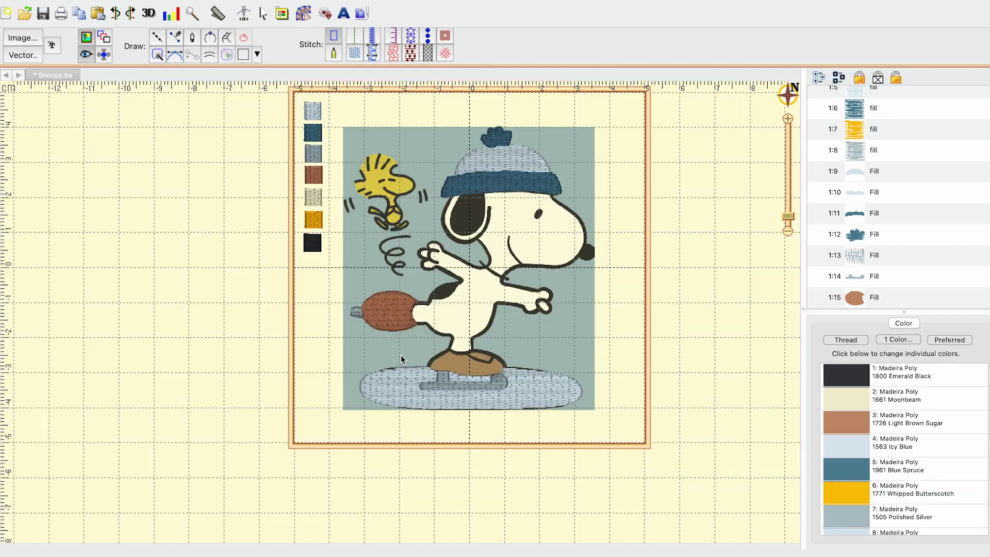
scroll(397, 351, "up", 2)
scroll(577, 397, "up", 3)
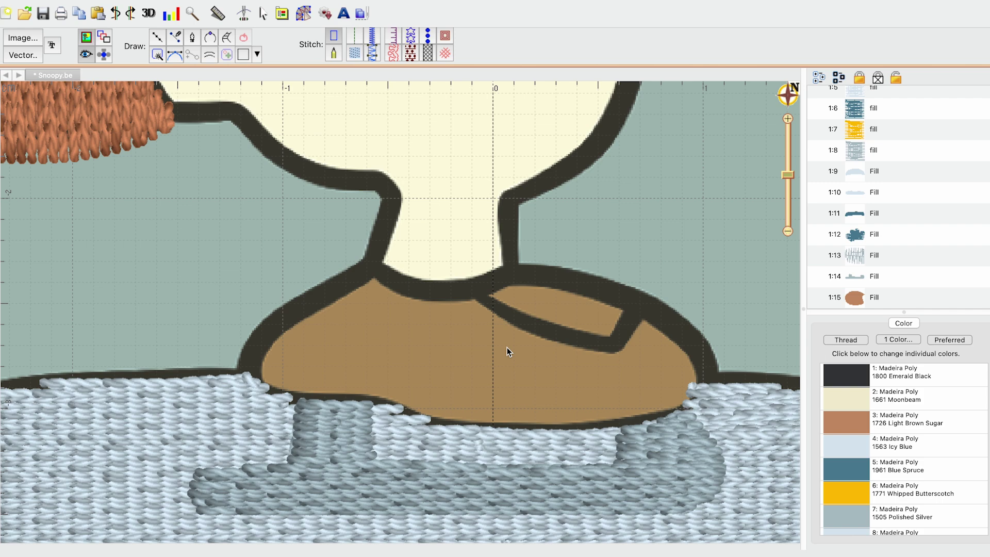
left_click_drag(224, 251, 278, 284)
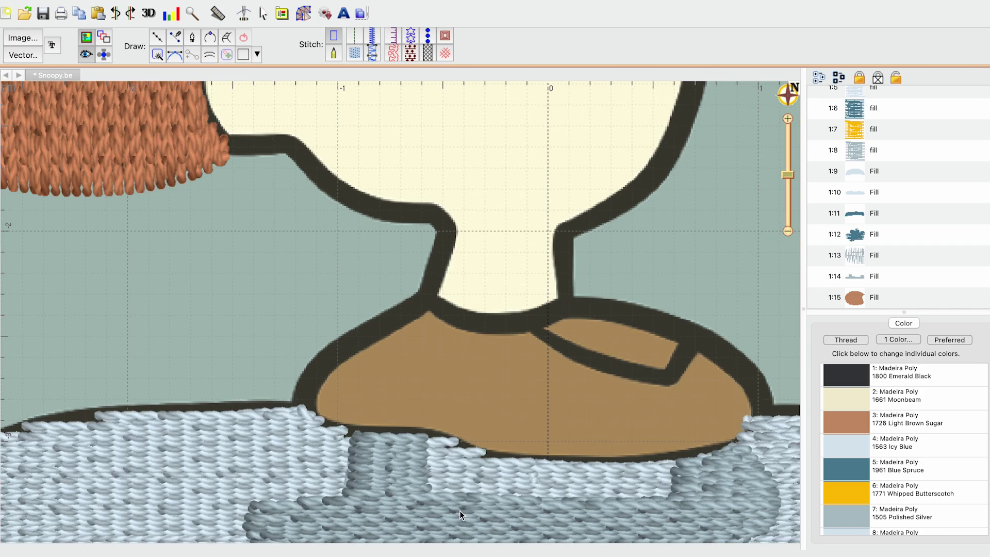
left_click_drag(363, 420, 496, 551)
left_click_drag(468, 335, 241, 127)
left_click(161, 38)
left_click(599, 179)
left_click(377, 430)
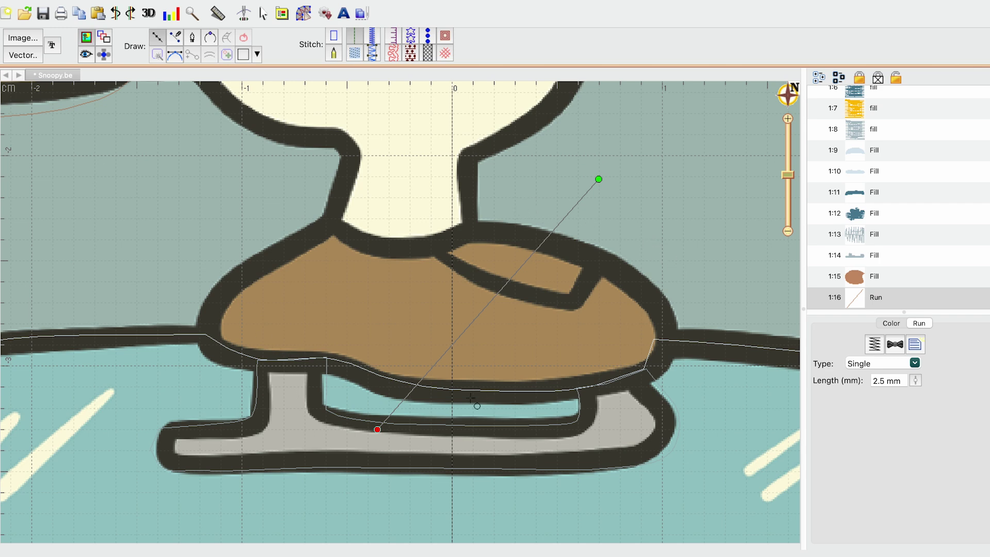
key("BackSpace")
Step: Outline a closed Light Brown Sugar fill around the standing shoe above the skate blade and generate the stitches
left_click(354, 53)
left_click(472, 216)
left_click(548, 217)
left_click(633, 253)
left_click(673, 306)
left_click(662, 362)
left_click(624, 394)
left_click(544, 401)
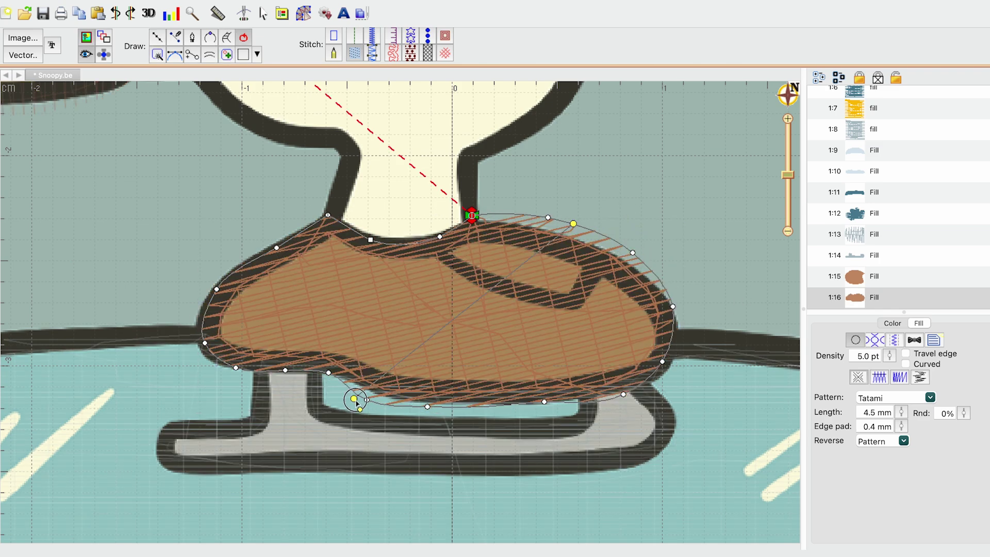
Step: Steepen the standing shoe fill's stitch direction, refine its outline points and finish the object
left_click_drag(355, 400, 402, 419)
left_click_drag(549, 218, 547, 220)
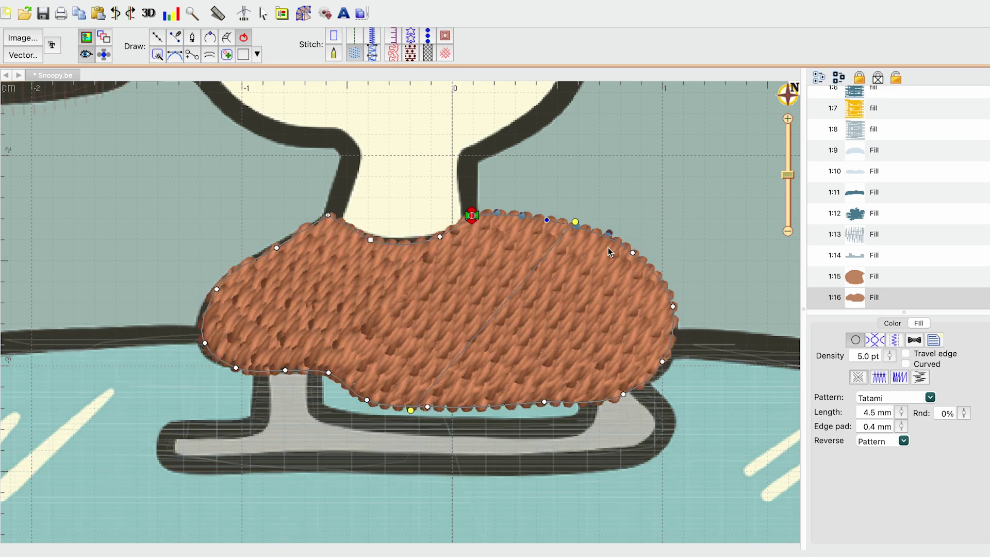
left_click_drag(632, 253, 632, 254)
left_click(674, 307)
mouse_move(623, 394)
left_mouse_down()
mouse_move(428, 405)
mouse_move(325, 377)
mouse_move(232, 370)
mouse_move(216, 296)
left_mouse_up()
key("Return")
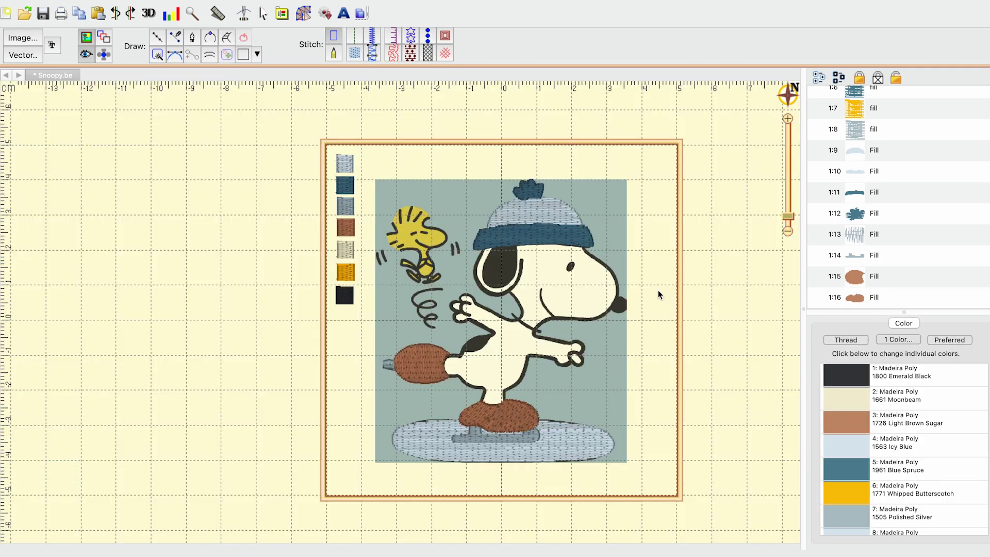
Step: Start a new fill for Snoopy's head and body and set its thread to Madeira Poly 1661 Moonbeam
scroll(603, 306, "up", 1)
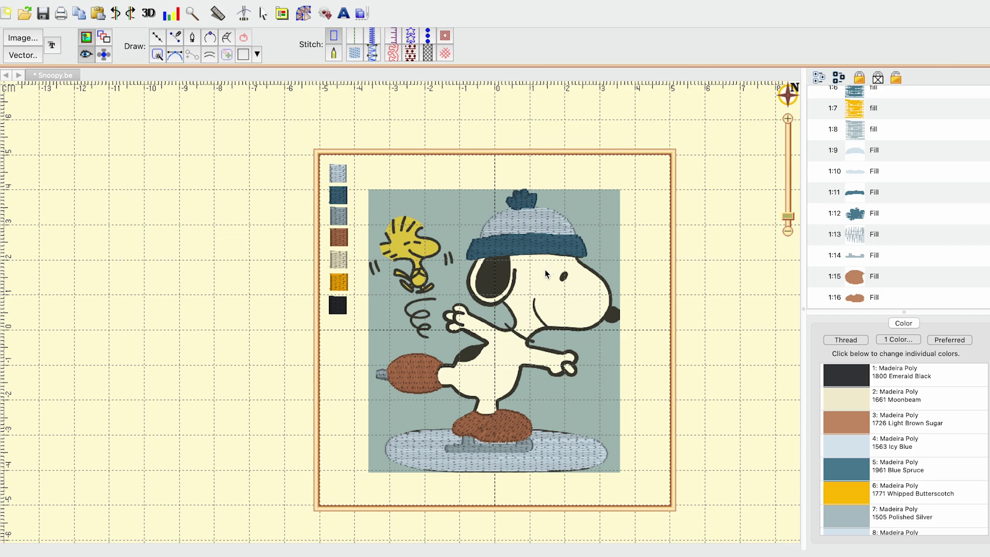
scroll(545, 278, "up", 6)
scroll(460, 364, "up", 3)
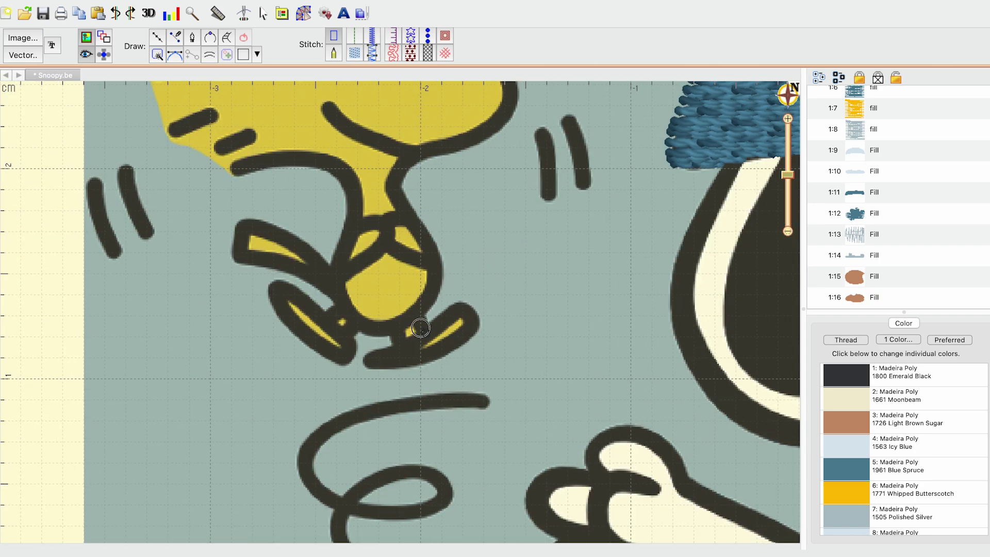
scroll(420, 329, "left", 3)
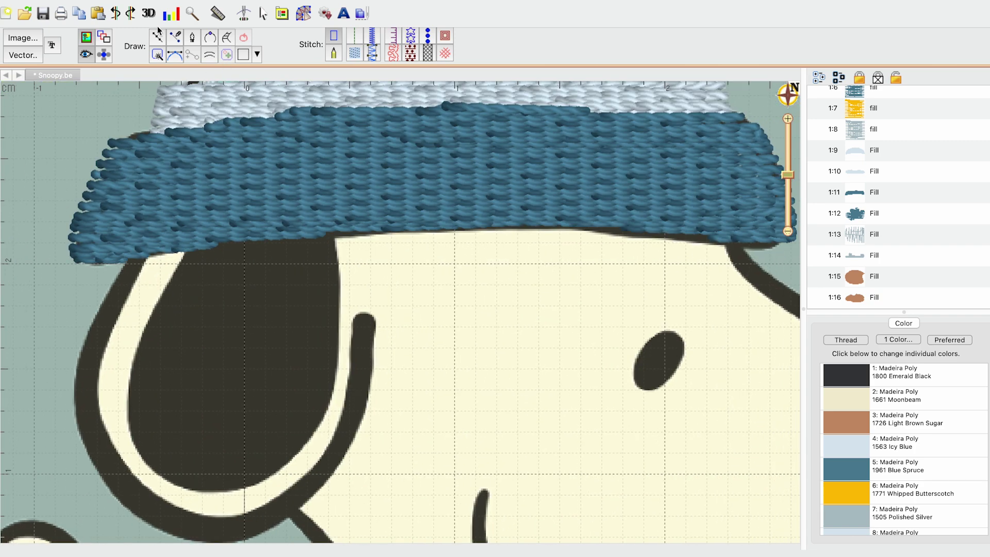
left_click(371, 49)
left_click(355, 54)
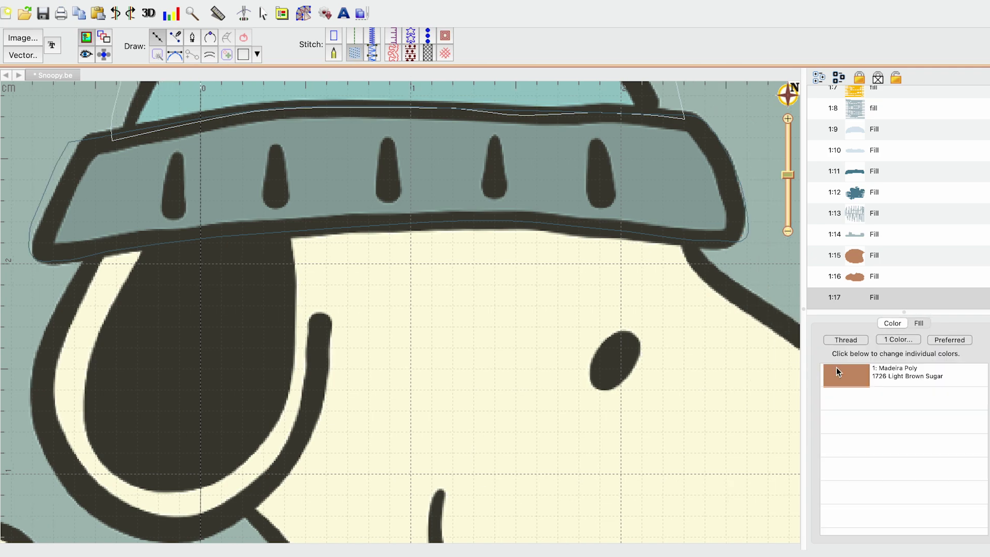
left_click(836, 367)
left_click(294, 101)
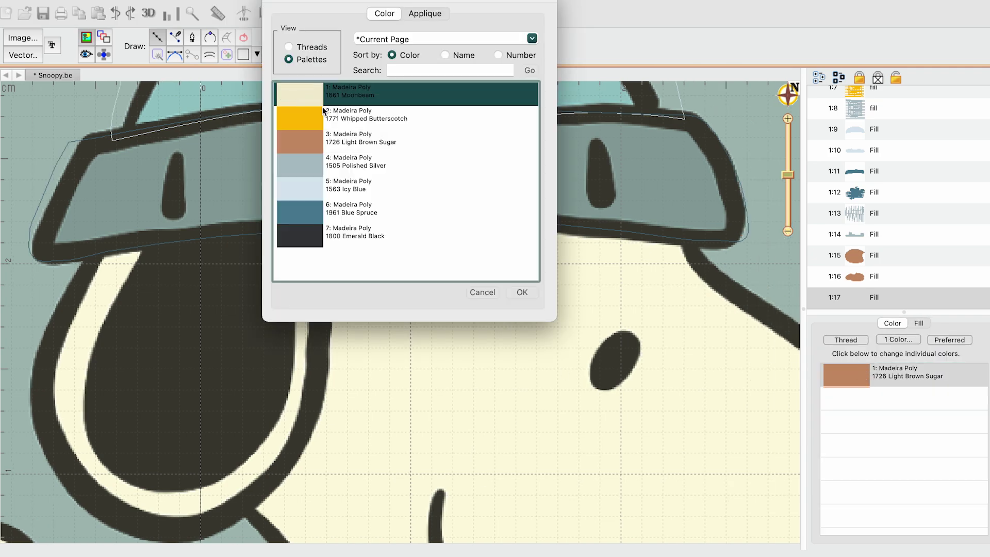
left_click(521, 292)
Step: Outline the Moonbeam fill from the hat brim's front corner along the forehead and snout to the nose
scroll(381, 272, "down", 6)
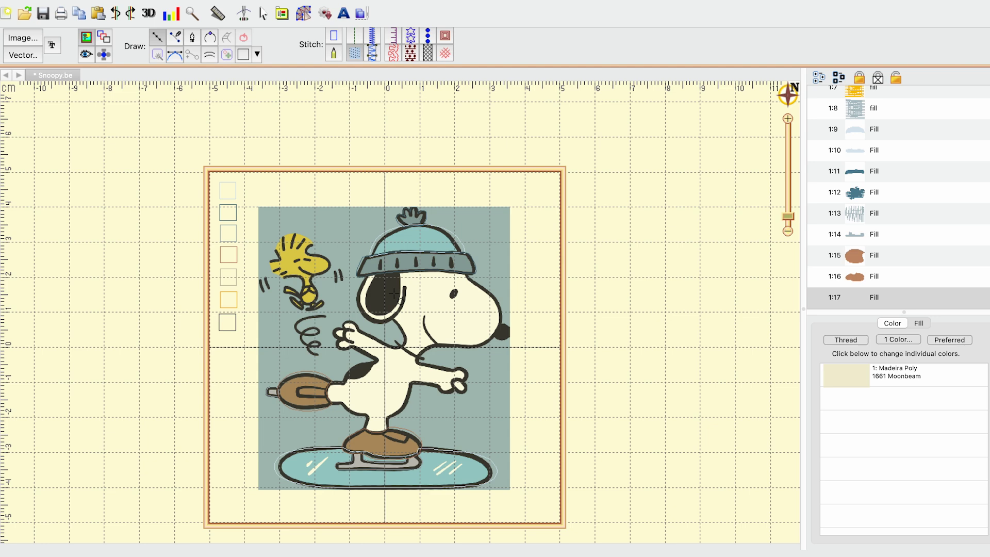
scroll(470, 297, "up", 5)
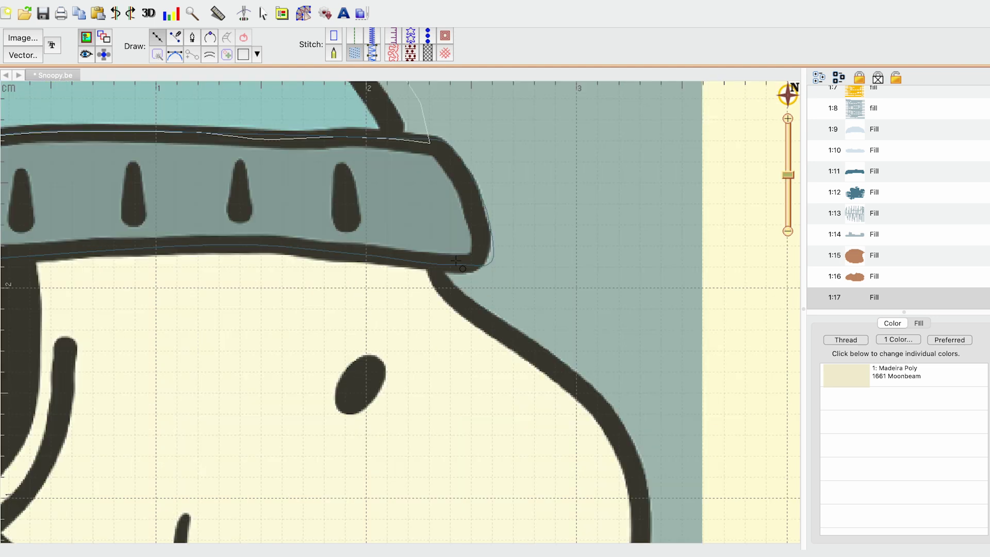
left_click(457, 260)
left_click(481, 296)
left_click(557, 340)
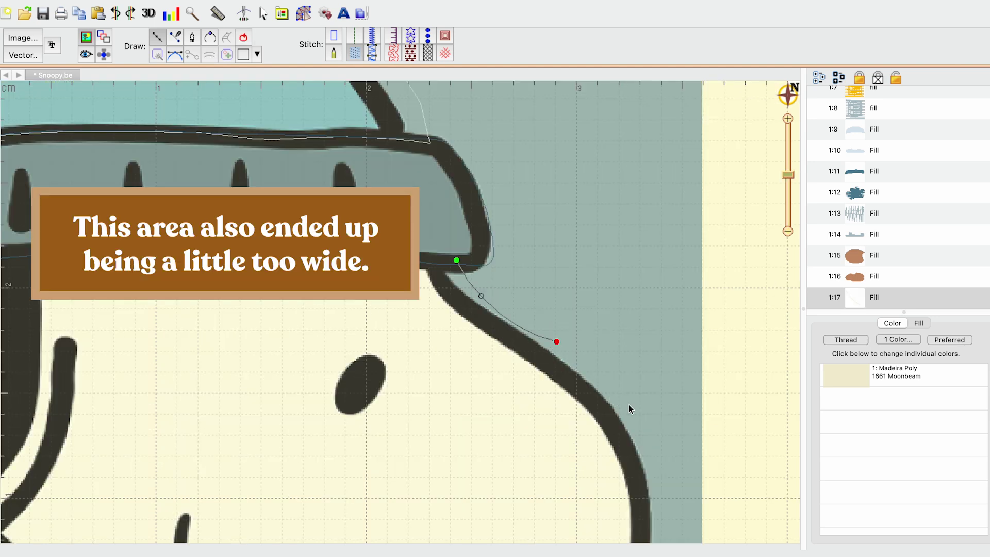
left_click(627, 400)
scroll(624, 402, "down", 3)
scroll(624, 402, "right", 1)
left_click(622, 379)
left_click(617, 467)
Step: Continue the Moonbeam outline from the nose around the muzzle and along the underside of the jaw
scroll(617, 466, "down", 4)
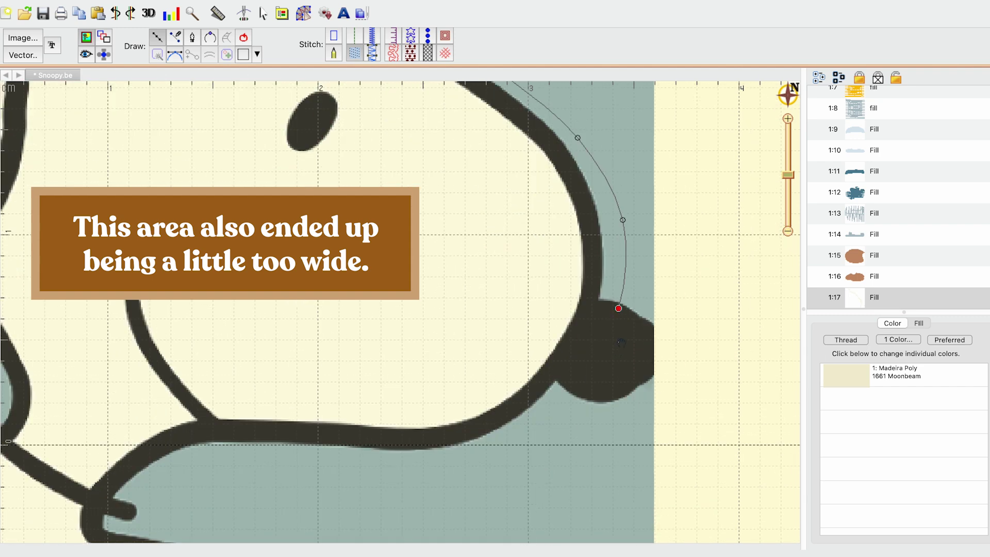
left_click(558, 411)
left_click(462, 436)
left_click(382, 436)
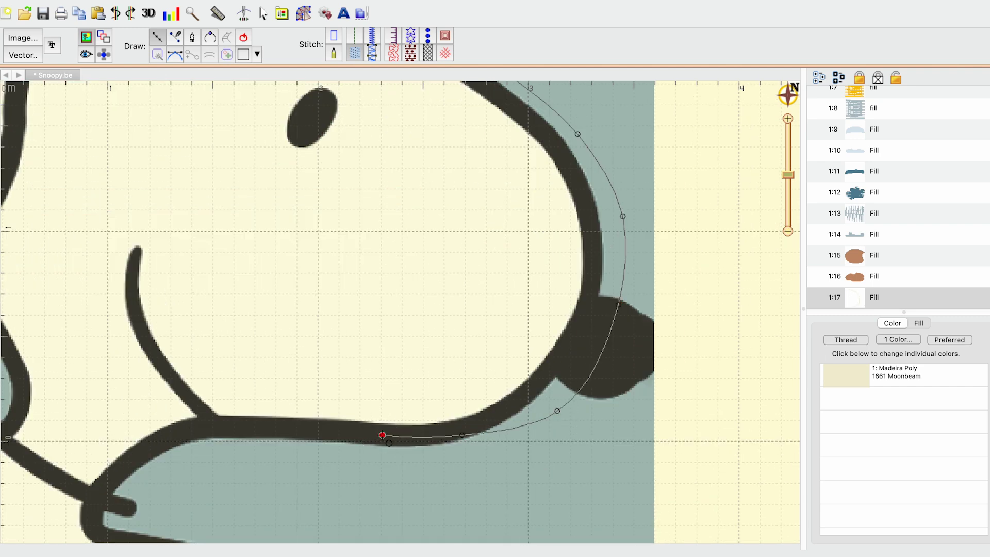
left_click(295, 426)
Step: Continue the Moonbeam outline from the jaw down the throat and onto the front arm's upper edge
scroll(464, 376, "left", 4)
scroll(465, 376, "down", 1)
scroll(465, 376, "left", 1)
left_click(398, 378)
left_click(360, 412)
left_click(338, 445)
left_click(333, 484)
left_click(389, 502)
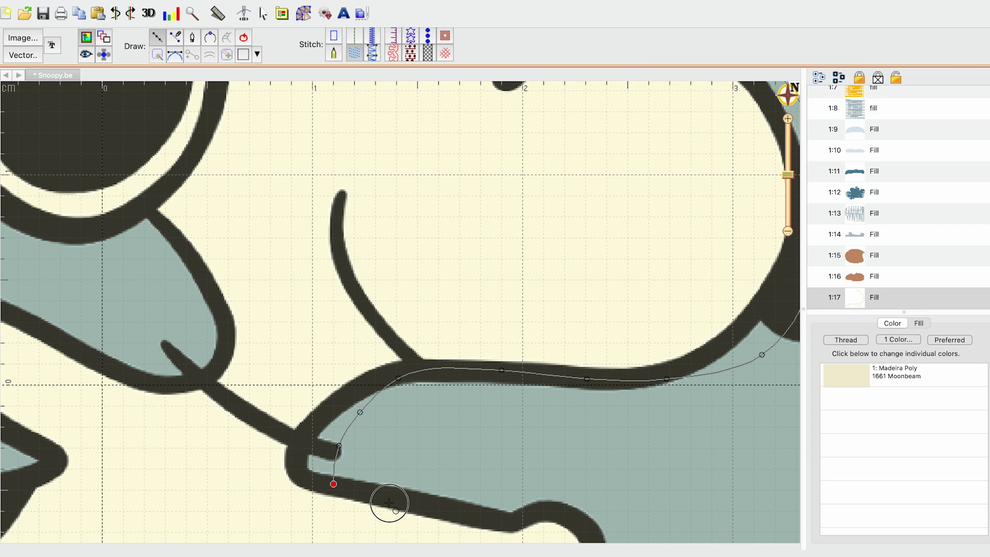
Step: Continue the Moonbeam outline along the front arm, around its paw and back along the arm's underside
scroll(389, 502, "down", 2)
scroll(389, 502, "right", 2)
left_click(369, 427)
left_click(411, 436)
left_click(451, 422)
left_click(500, 439)
left_click(512, 471)
scroll(516, 497, "down", 2)
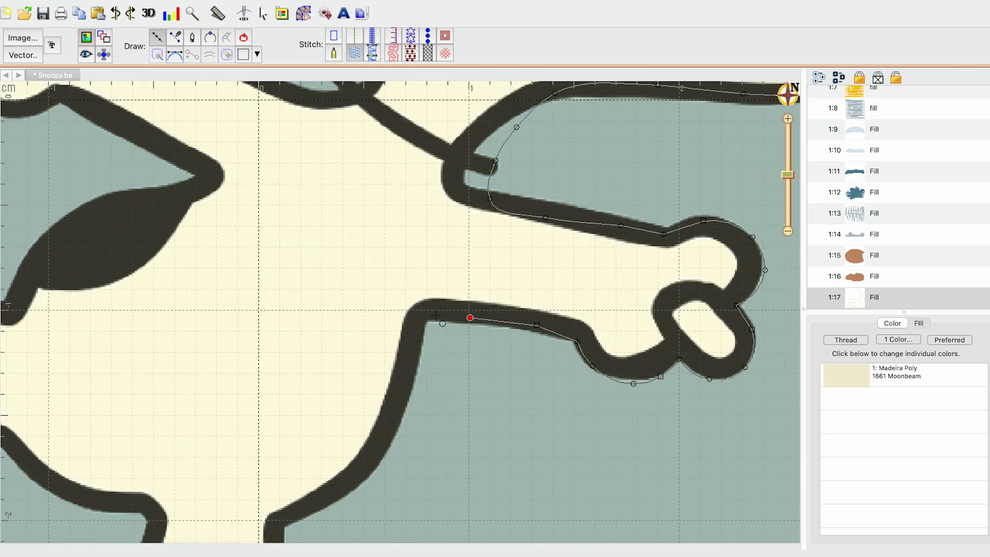
left_click(447, 313)
left_click_drag(419, 327, 507, 313)
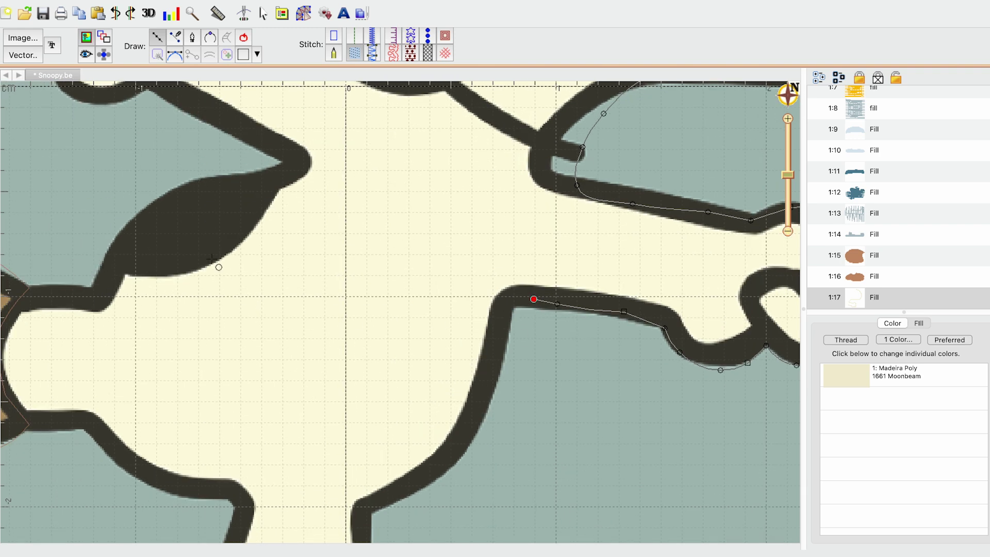
scroll(402, 276, "right", 5)
scroll(403, 275, "up", 1)
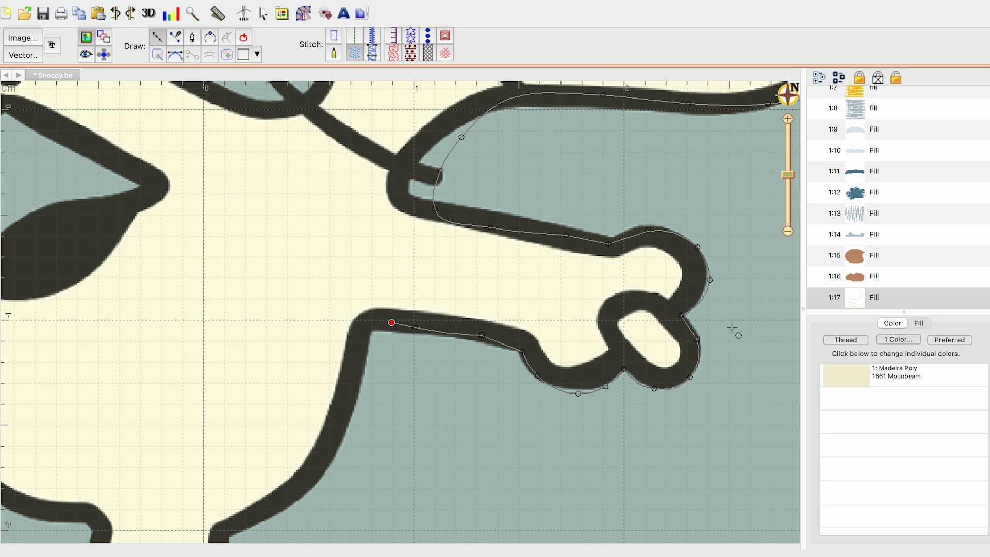
scroll(579, 310, "up", 1)
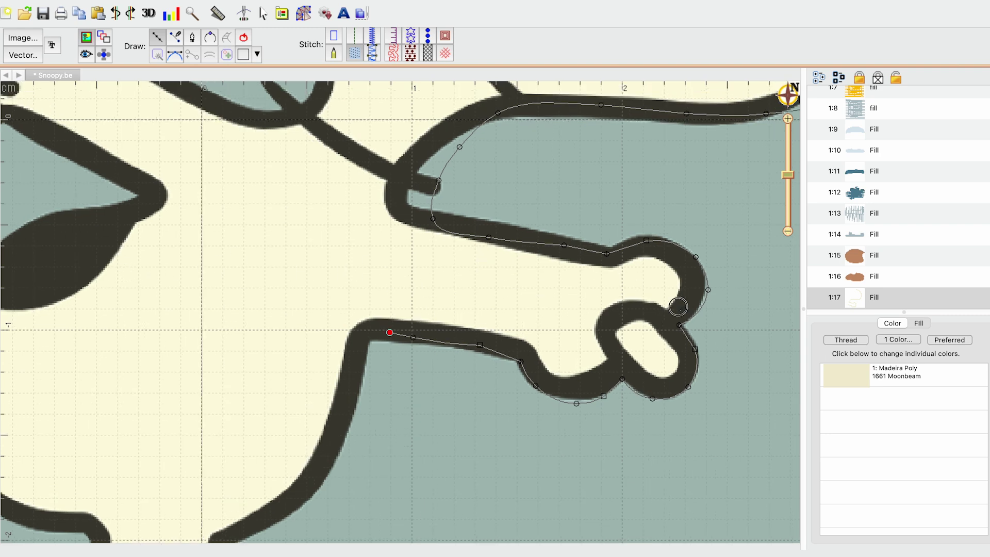
scroll(673, 284, "right", 1)
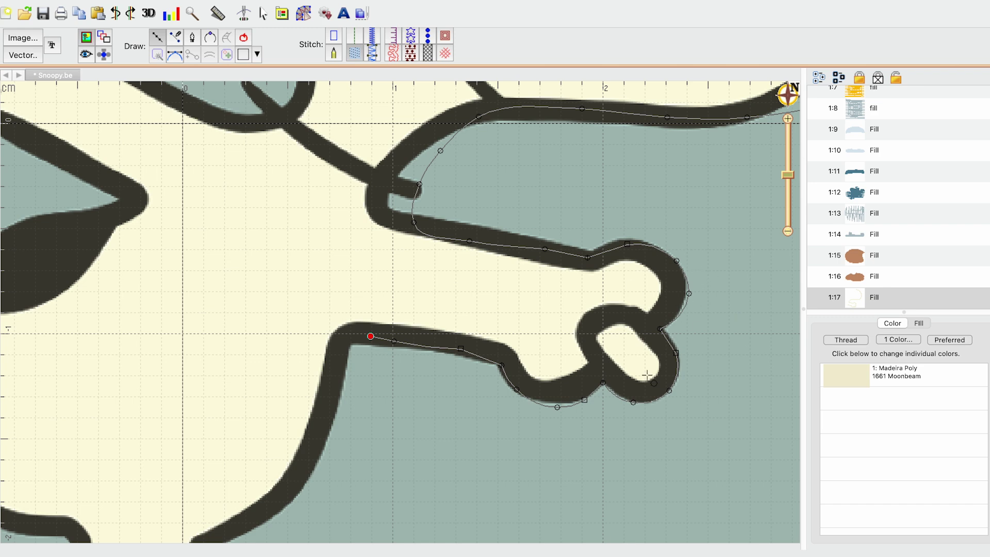
scroll(381, 287, "left", 5)
scroll(380, 288, "down", 2)
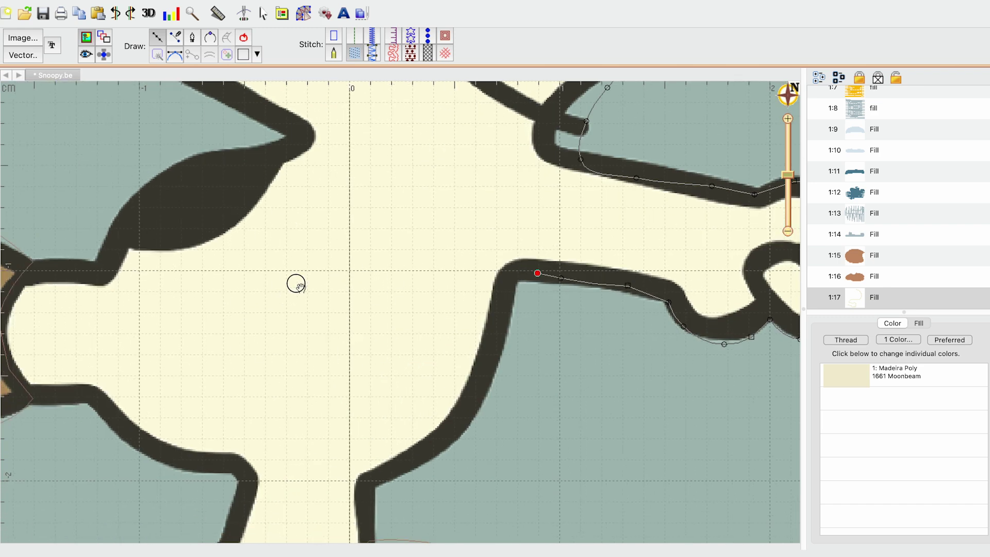
Step: Continue the Moonbeam outline from the front arm's underside down the belly to the standing leg
scroll(294, 283, "left", 3)
scroll(294, 283, "down", 1)
left_click(624, 263)
left_click(612, 335)
left_click(573, 410)
left_click(504, 444)
Step: Continue the Moonbeam outline down the front of the standing leg and across the top of the standing shoe
scroll(497, 447, "down", 3)
left_click(477, 342)
left_click(479, 374)
left_click(480, 416)
left_click(444, 433)
left_click(409, 444)
left_click(360, 435)
left_click(320, 418)
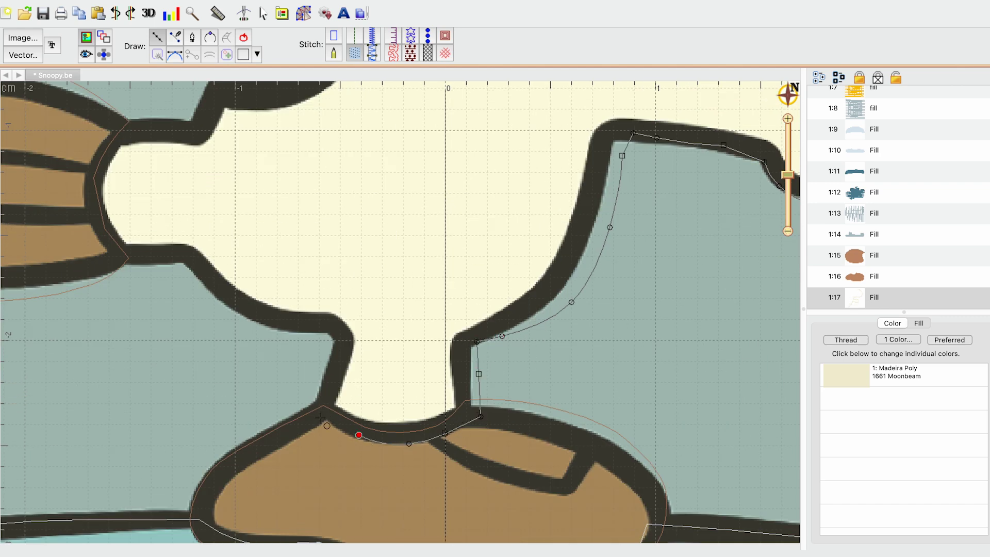
Step: Continue the Moonbeam outline up the back of the standing leg and along the raised leg's underside to the raised shoe
left_click(326, 371)
left_click(334, 341)
left_click(326, 326)
left_click(293, 326)
left_click(245, 307)
left_click(187, 262)
left_click(181, 258)
left_click(143, 257)
left_click(103, 255)
Step: Continue the Moonbeam outline around the raised leg's ankle, overlapping the raised shoe, and along the leg's upper edge
scroll(104, 256, "up", 2)
left_click(143, 269)
left_click(142, 210)
left_click(268, 281)
Step: Continue the Moonbeam outline along the upper edge of the black tail and place a corner point where the rear arm begins
scroll(308, 267, "up", 2)
left_click(276, 344)
left_click(315, 290)
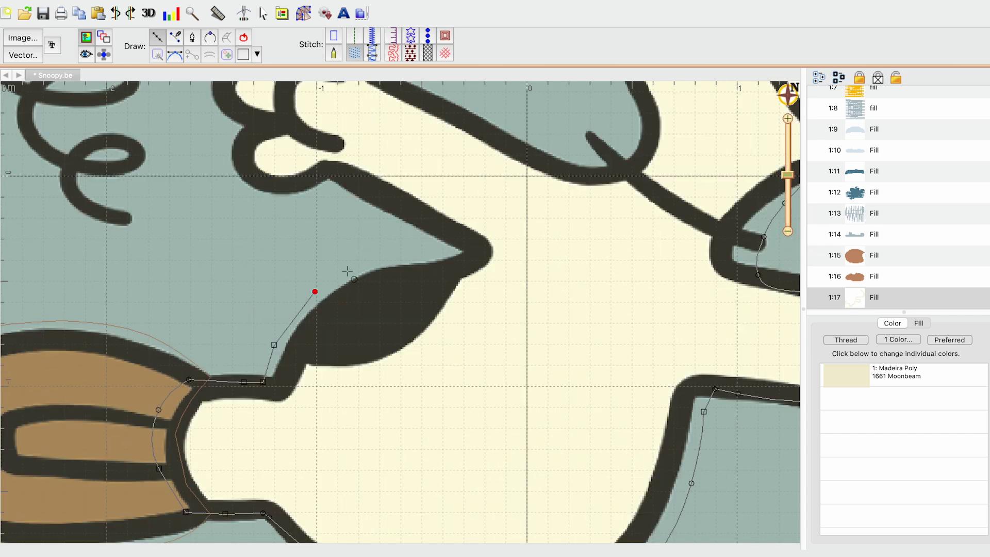
scroll(356, 296, "up", 1)
left_click(372, 318)
left_click(438, 305)
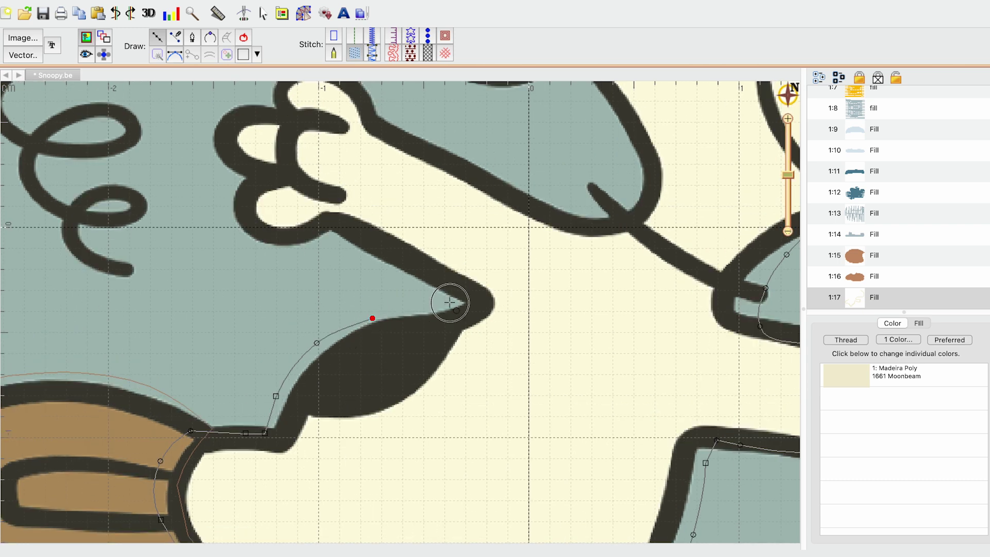
right_click(450, 302)
Step: Continue the Moonbeam outline along the rear arm's lower edge and around the paw's fingers
left_click(410, 275)
left_click(352, 238)
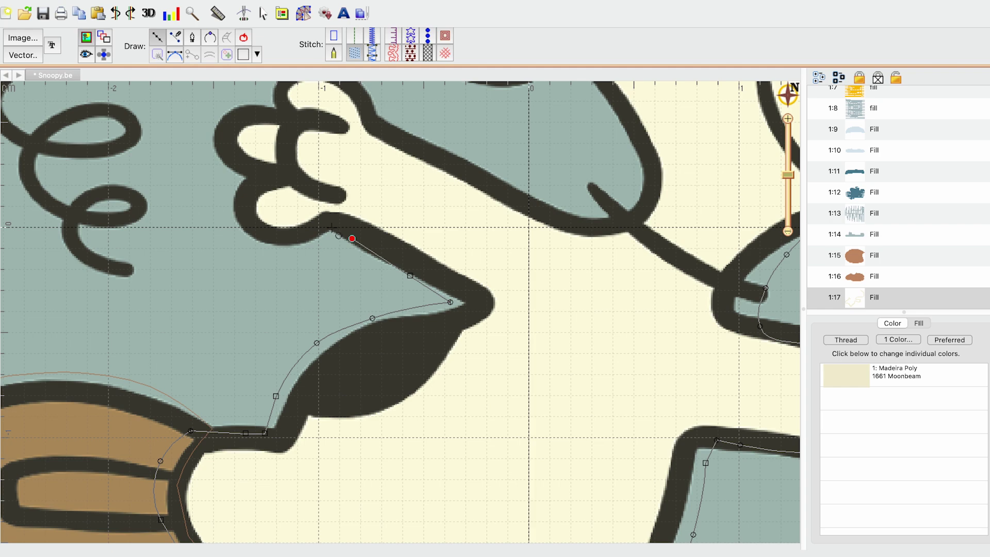
left_click(326, 221)
left_click(349, 326)
left_click(303, 318)
left_click(288, 289)
left_click(298, 265)
left_click(279, 323)
left_click(295, 293)
left_click(339, 287)
left_click(343, 254)
left_click(396, 245)
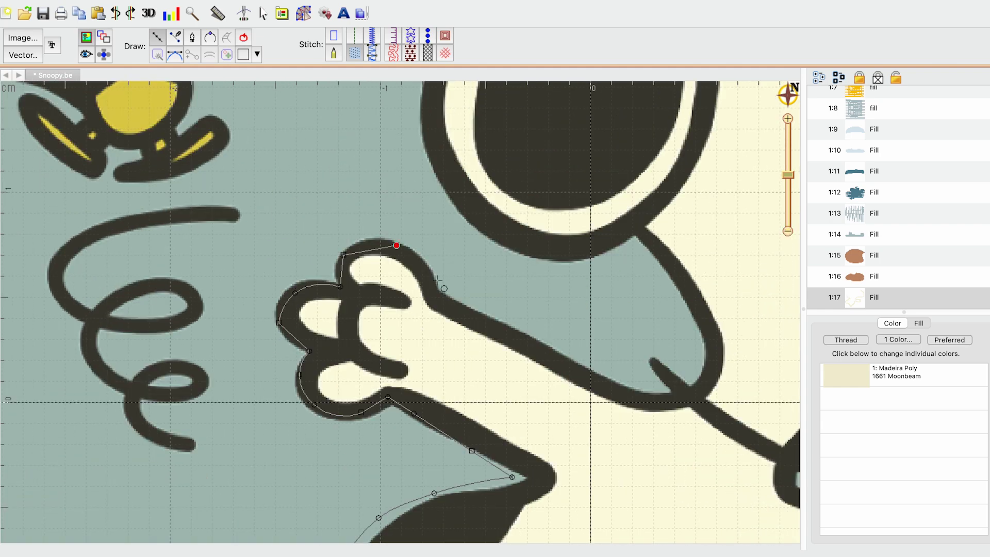
Step: Continue the Moonbeam outline along the rear arm's upper edge, up the neck and beneath the ear
left_click(438, 289)
left_click(501, 331)
left_click(519, 417)
left_click(562, 425)
left_click(590, 401)
left_click(529, 269)
left_click_drag(494, 278, 553, 391)
left_click(544, 398)
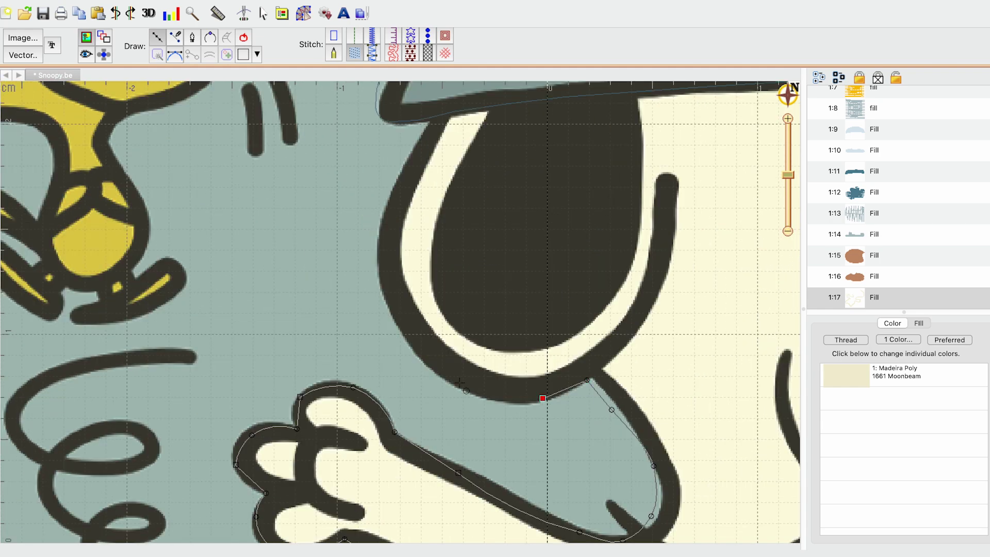
Step: Continue the Moonbeam outline beneath the ear and up its outer edge toward the hat band's lower corner
left_click(405, 342)
left_click_drag(366, 263, 422, 361)
left_click(422, 361)
left_click(433, 283)
left_click(475, 206)
Step: Complete the Moonbeam outline along the hat band's lower edge to the forehead and generate the body fill
left_click(395, 300)
left_click(459, 290)
left_click(585, 285)
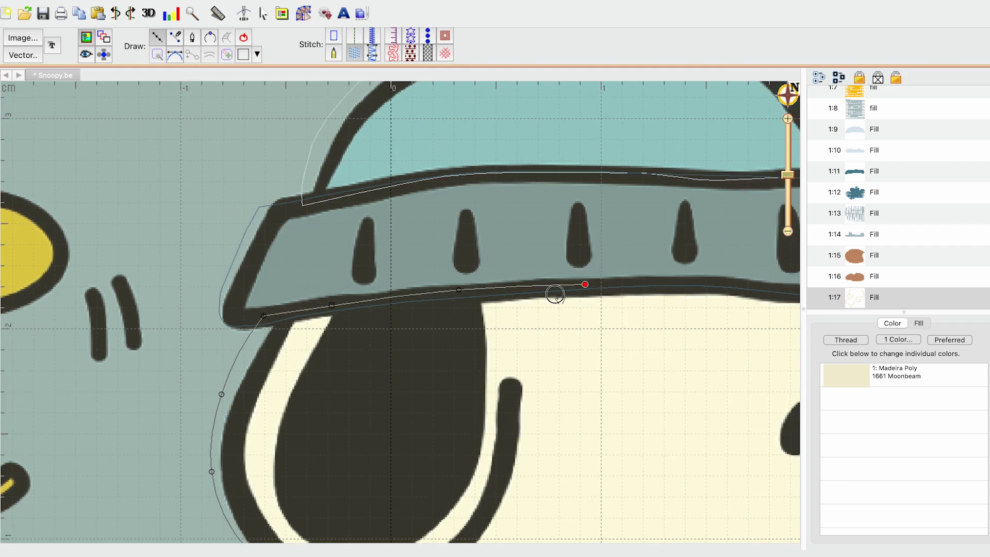
left_click(483, 301)
left_click(590, 309)
left_click(699, 320)
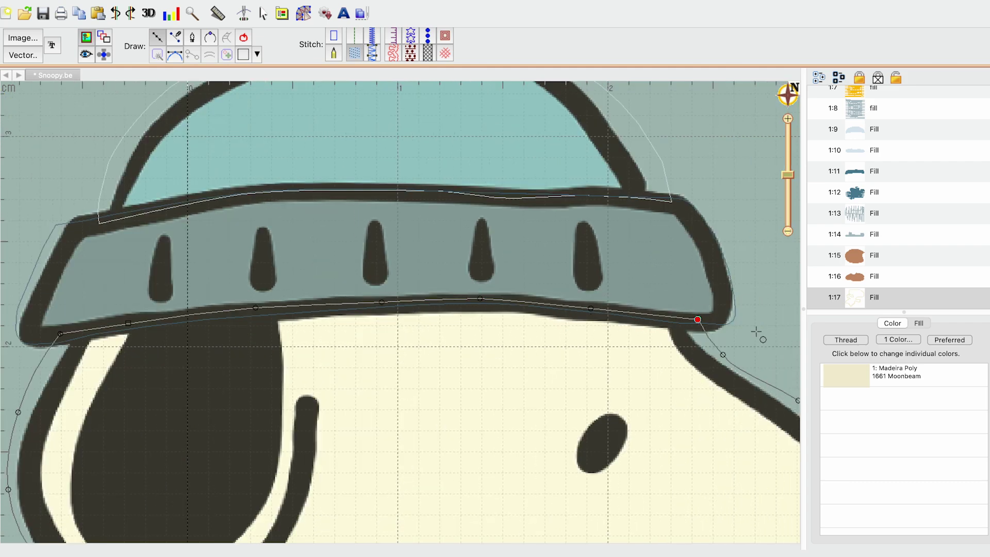
key("Return")
key("1")
left_click_drag(652, 335, 685, 305)
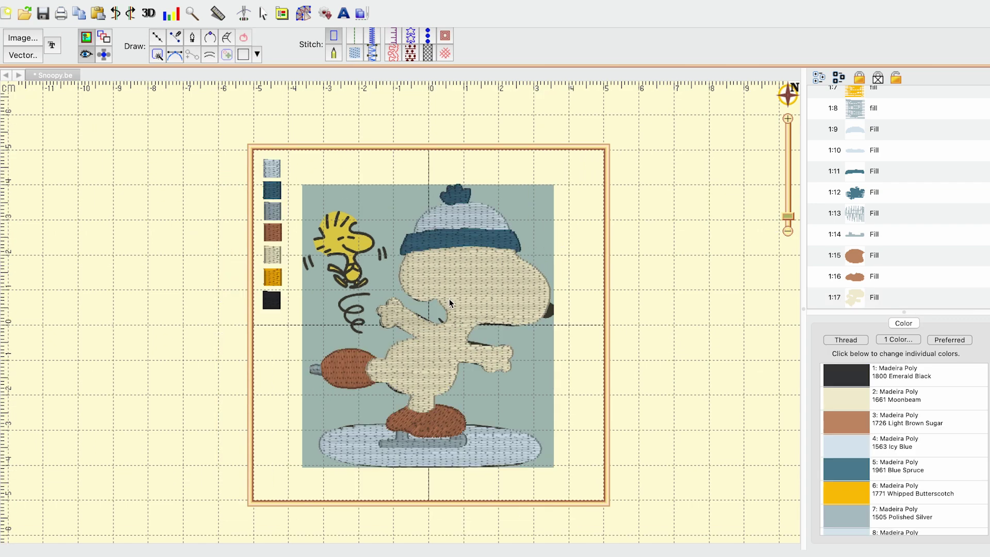
Step: Hide the stitch preview and reposition the Moonbeam fill's outline points along Snoopy's forehead and upper snout
scroll(610, 256, "up", 5)
left_click_drag(522, 291, 359, 377)
left_click(394, 306)
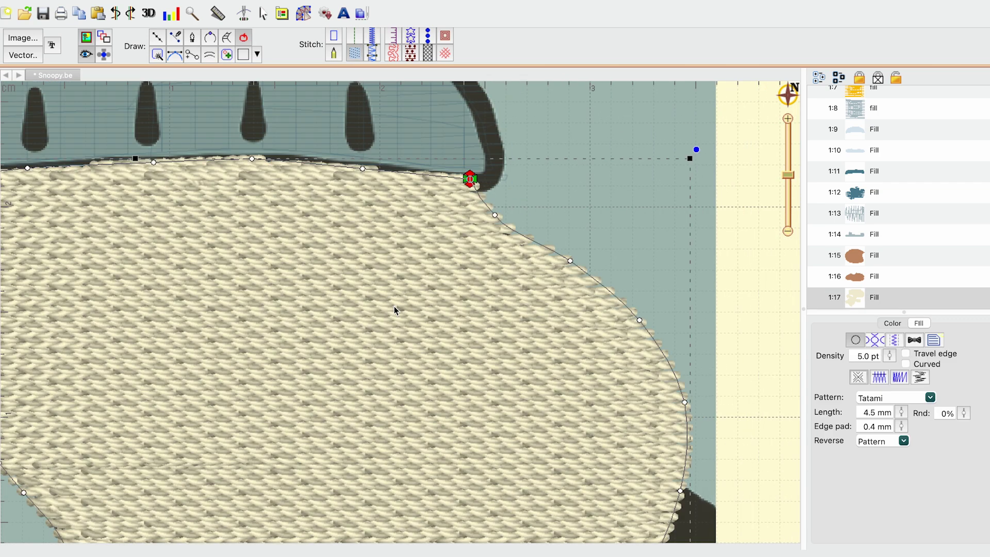
left_click(87, 56)
left_click_drag(495, 215, 497, 215)
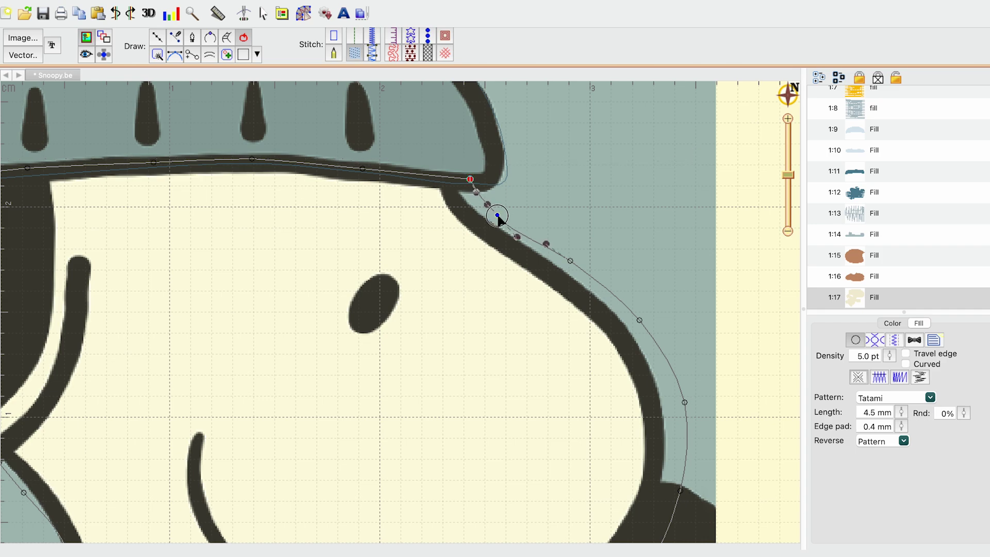
left_click_drag(571, 261, 571, 264)
scroll(657, 311, "down", 4)
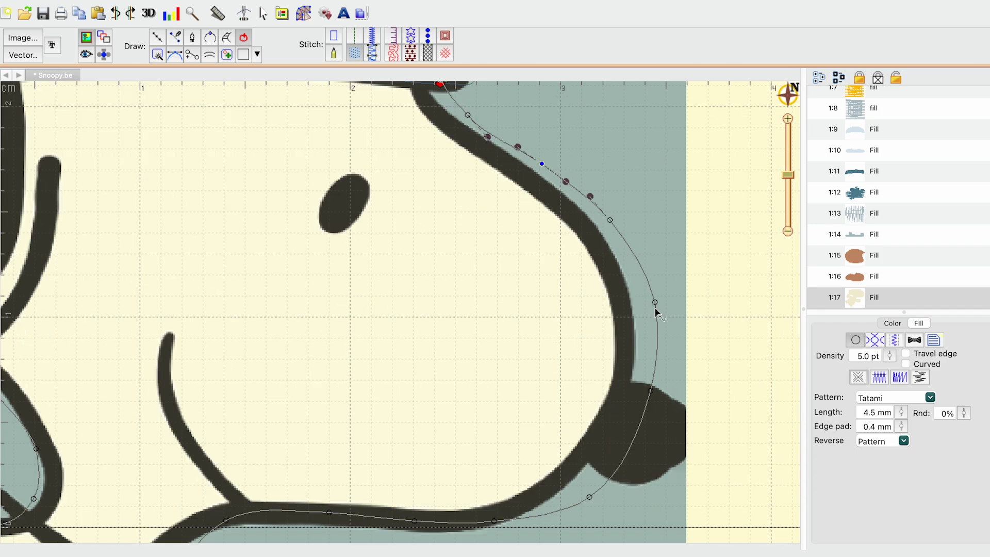
Step: Pull the Moonbeam outline points in closer to the artwork beneath the muzzle and around the front paw
left_click_drag(604, 415, 595, 415)
left_click_drag(514, 440, 508, 441)
scroll(508, 440, "left", 3)
left_click_drag(573, 422, 600, 436)
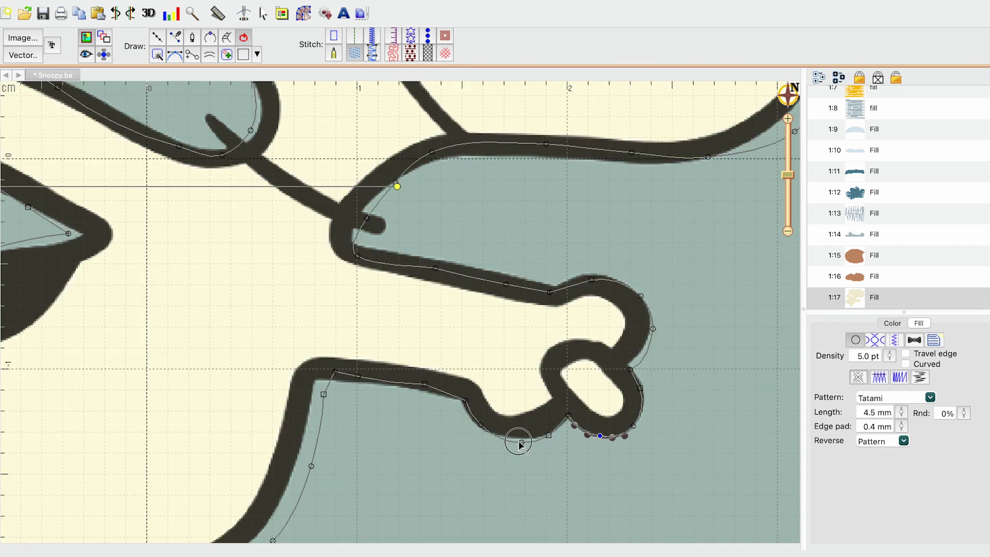
mouse_move(519, 442)
left_mouse_down()
mouse_move(545, 427)
mouse_move(518, 433)
left_mouse_up()
scroll(519, 434, "left", 2)
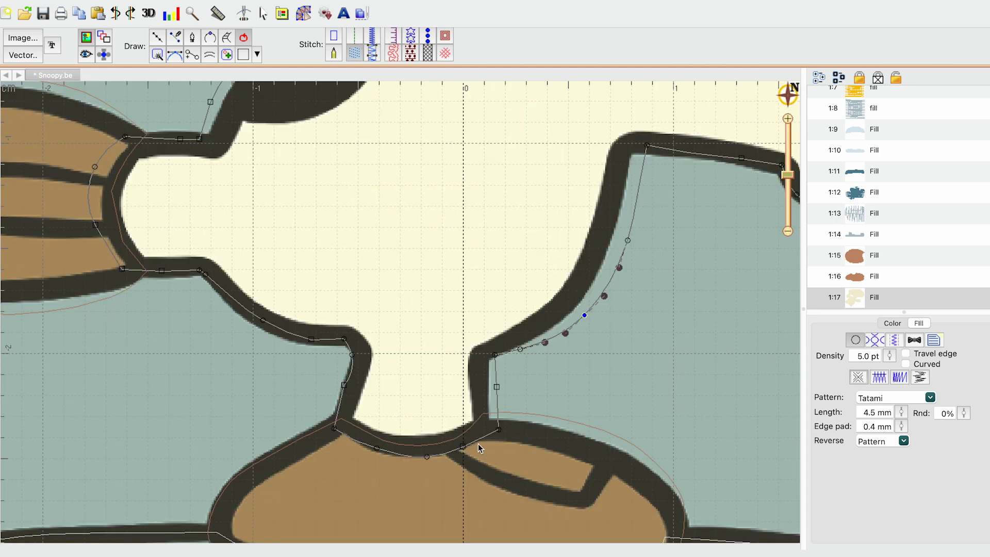
Step: Refine the Moonbeam outline around the standing leg's ankle, removing a surplus point and repositioning the corner above it
left_click(335, 428)
scroll(409, 413, "left", 3)
scroll(409, 413, "up", 1)
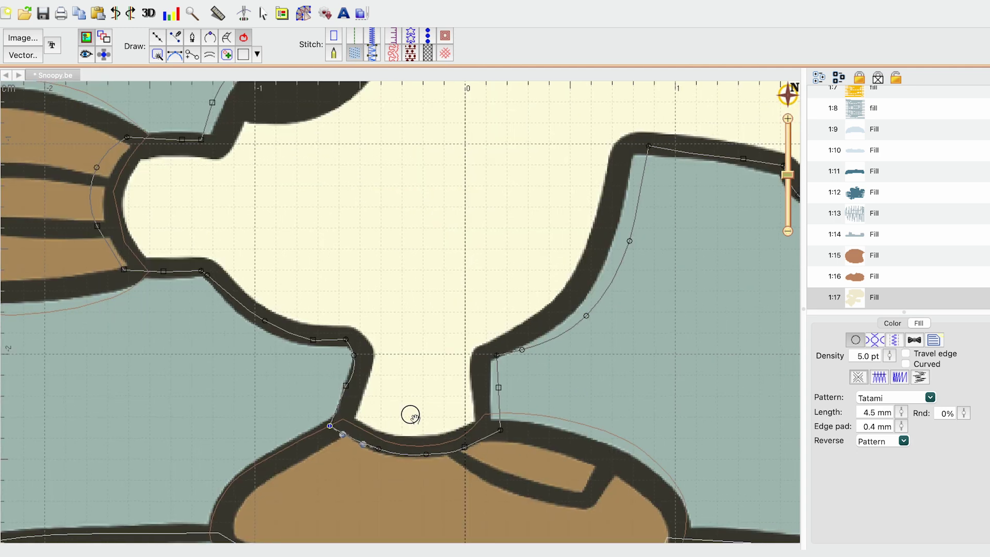
left_click(486, 398)
key("Delete")
left_click_drag(478, 383, 483, 384)
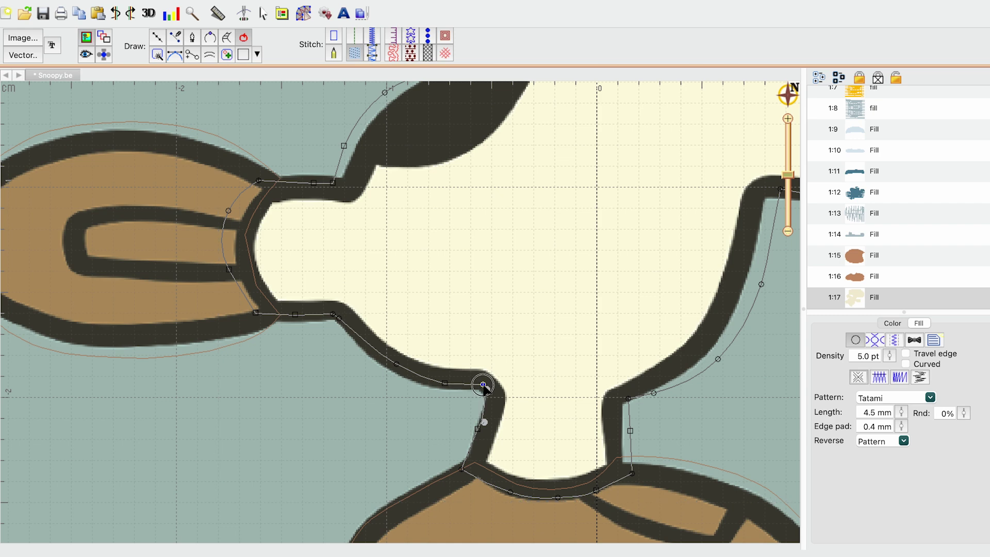
left_click(445, 383)
scroll(442, 380, "left", 2)
scroll(443, 380, "up", 1)
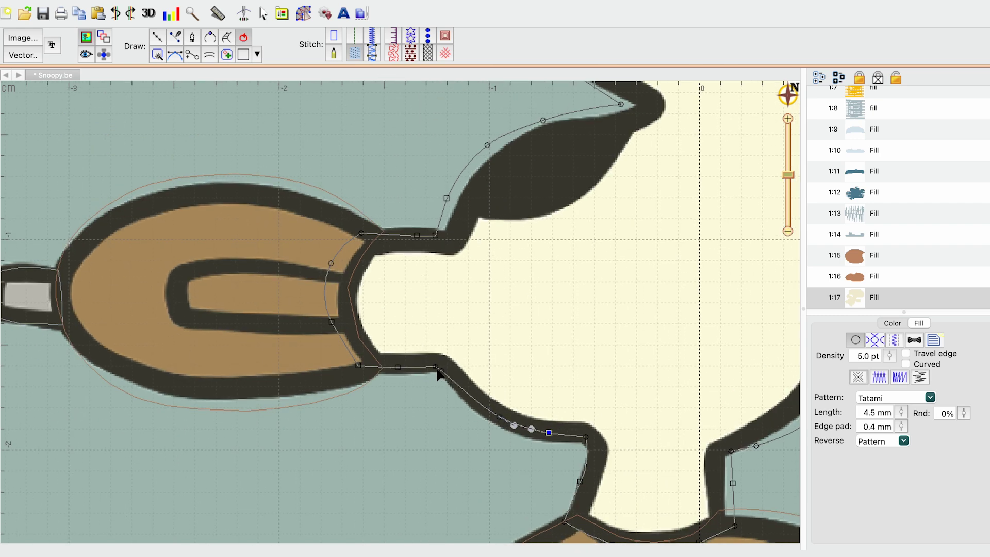
Step: Adjust the Moonbeam outline points along the raised leg and inside its shoe, and delete an extra point near the leg
left_click(441, 376)
left_click_drag(436, 367, 440, 366)
left_click_drag(359, 312, 341, 363)
left_click_drag(335, 305, 343, 305)
scroll(345, 309, "up", 2)
left_click(420, 341)
key("Delete")
Step: Refine the Moonbeam outline around the tail, rear arm and rear paw, converting two points on the fingers to curved
scroll(495, 243, "up", 3)
left_click_drag(508, 334, 508, 329)
scroll(557, 310, "up", 4)
scroll(557, 310, "left", 2)
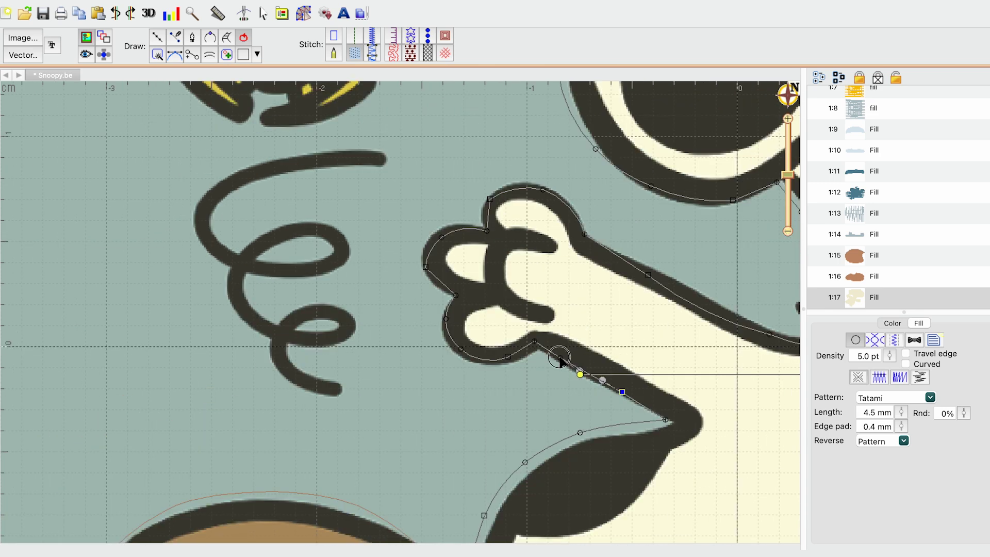
left_click(438, 320)
left_click_drag(438, 319, 438, 317)
right_click(438, 317)
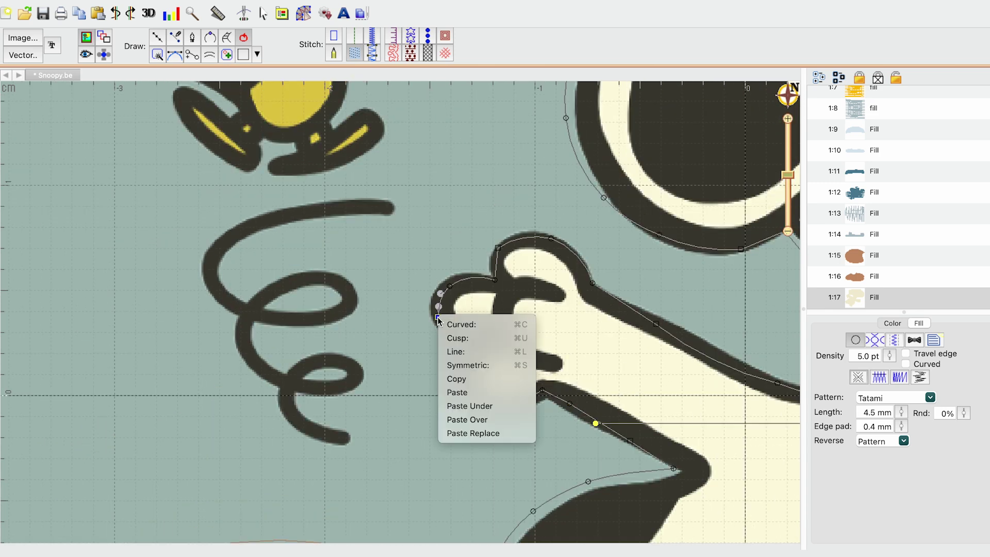
left_click(473, 326)
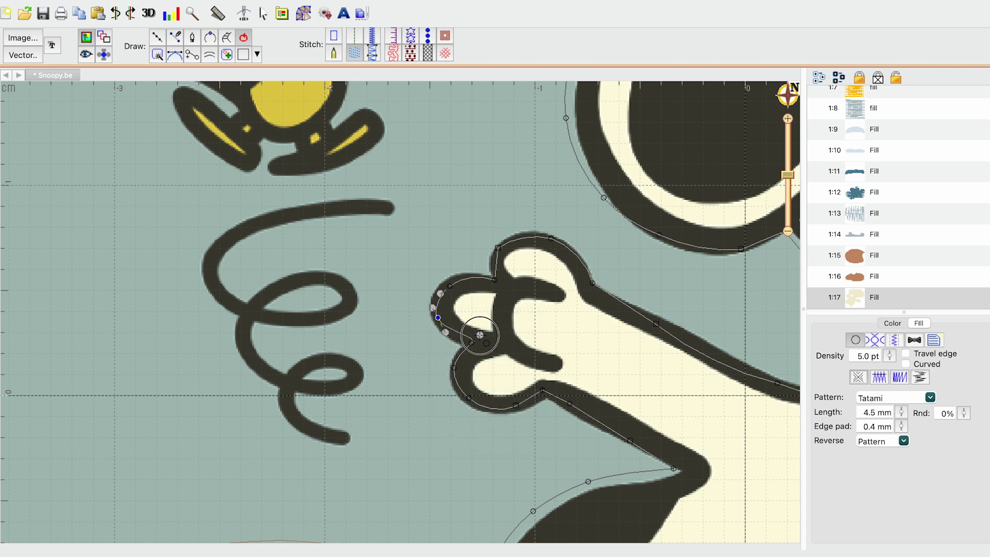
right_click(499, 250)
left_click(523, 259)
left_click_drag(551, 238, 546, 239)
Step: Reshape the Moonbeam outline along the rear arm, neck and outer ear edge, and deselect the finished body fill
scroll(546, 239, "right", 3)
left_click(426, 325)
scroll(584, 427, "right", 2)
left_click_drag(610, 417, 571, 416)
left_click_drag(506, 327, 533, 355)
left_click_drag(415, 315, 482, 401)
left_click_drag(525, 435, 523, 428)
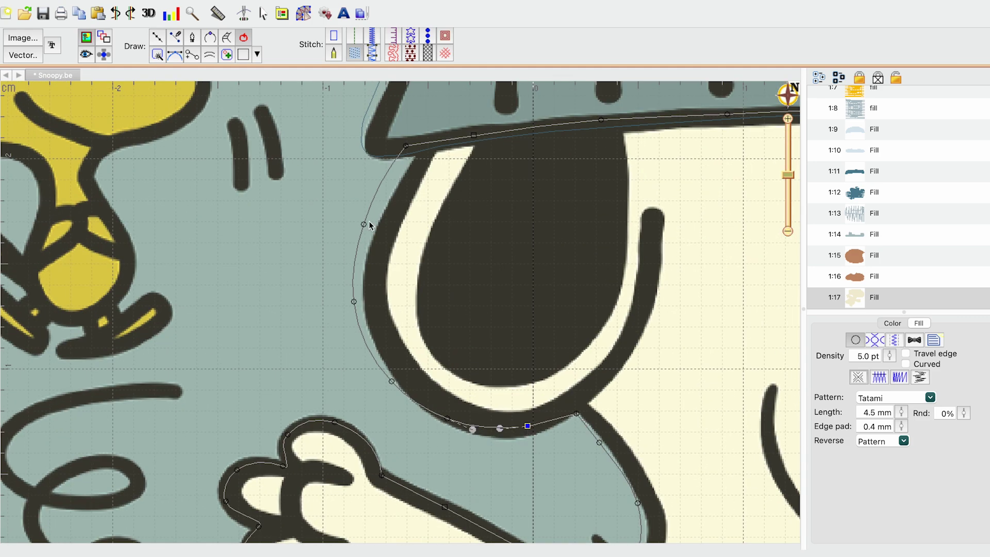
left_click_drag(415, 197, 331, 280)
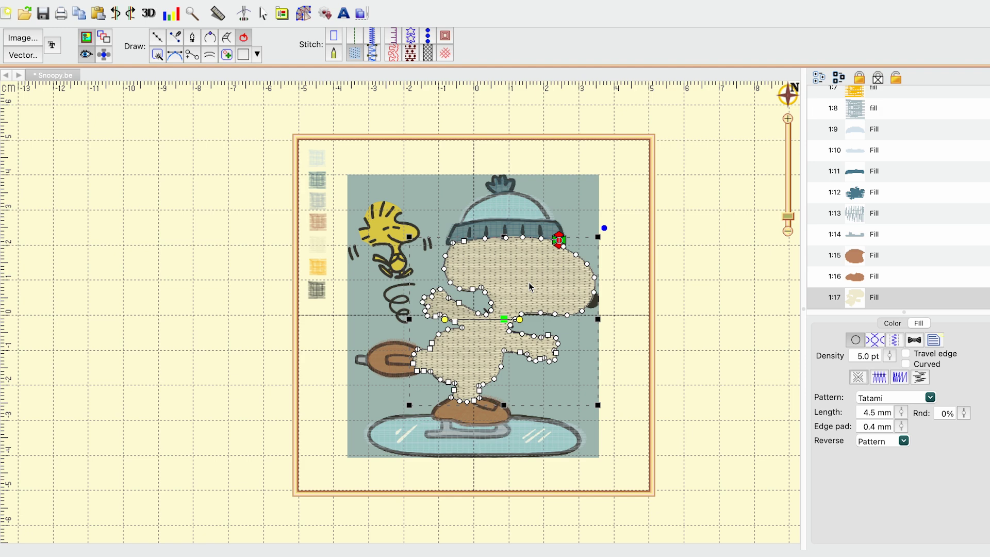
left_click_drag(905, 414, 904, 413)
left_click(708, 357)
Step: Start a new fill for Woodstock and assign it the thread color Madeira Poly 1771 Whipped Butterscotch
scroll(487, 287, "up", 1)
scroll(487, 286, "left", 2)
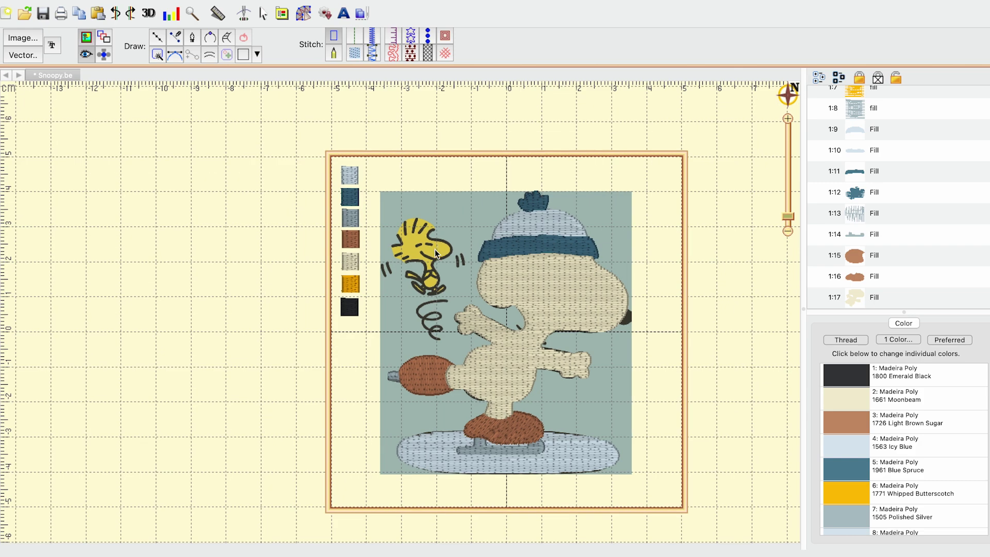
scroll(447, 254, "up", 2)
scroll(435, 312, "up", 2)
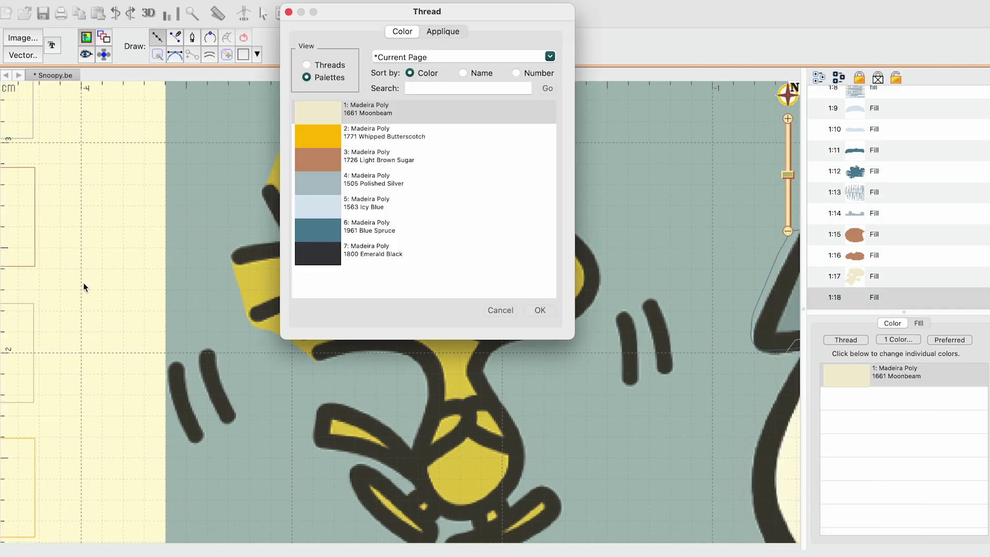
left_click(308, 133)
left_click(539, 309)
left_click(375, 306)
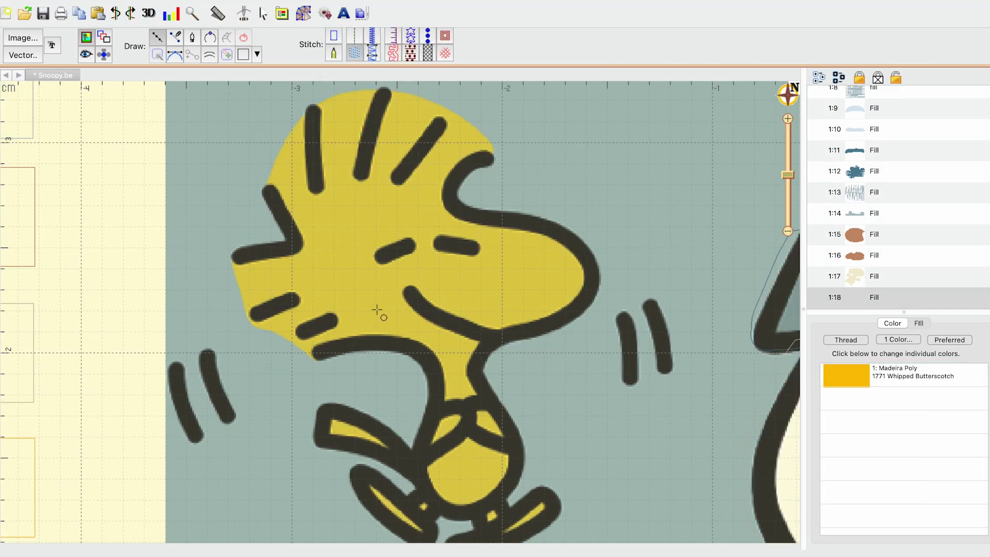
left_click_drag(408, 348, 458, 300)
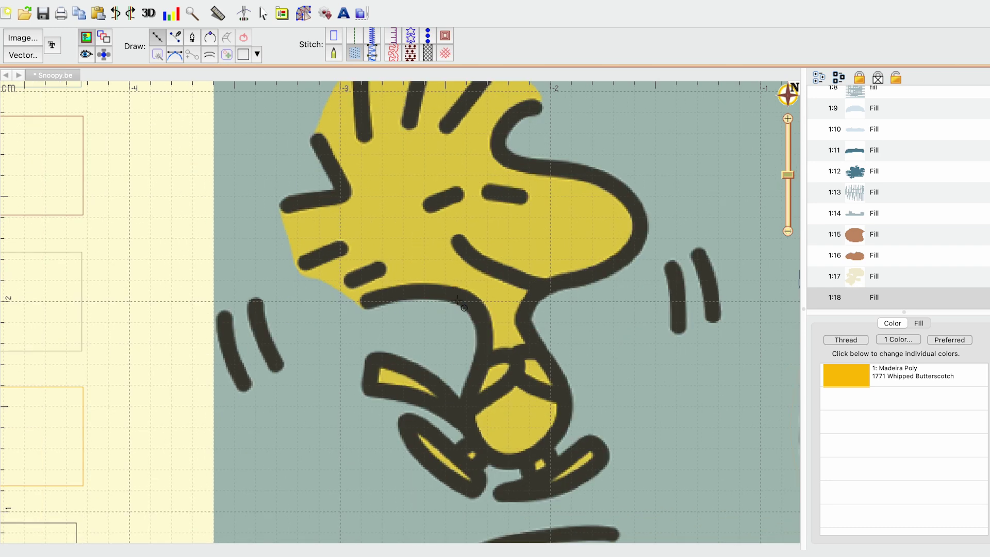
left_click_drag(470, 185, 521, 246)
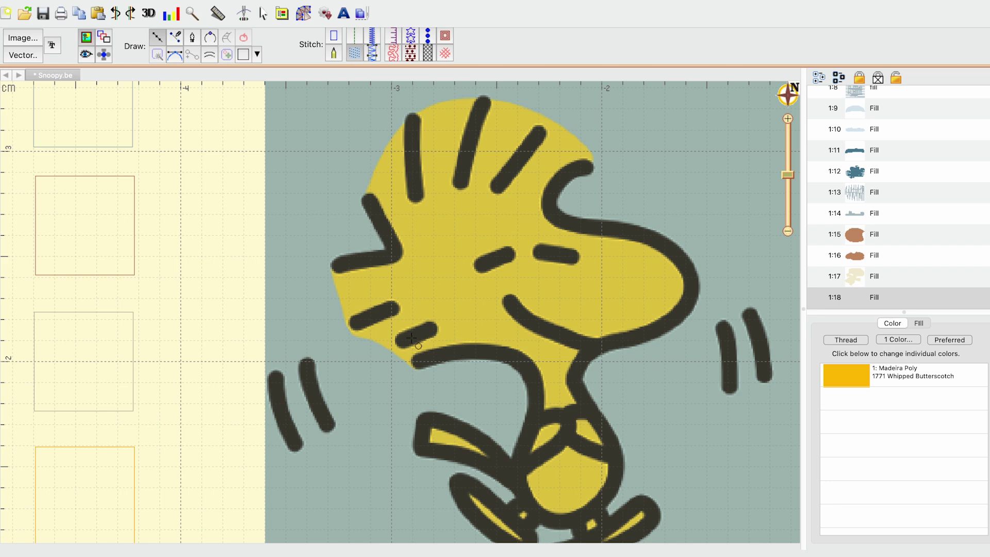
Step: Outline the back of Woodstock's head and the pointed hair tuft, starting where the neck line begins
left_click(404, 364)
left_click(350, 336)
left_click(335, 297)
left_click(333, 269)
left_click(363, 263)
left_click(400, 254)
scroll(394, 257, "up", 2)
left_click(364, 265)
Step: Continue Woodstock's outline from the notch above the face, around the beak and back beneath it to the neck
left_click(544, 253)
left_click(572, 270)
left_click(650, 284)
left_click(692, 321)
left_click(684, 365)
left_click(612, 389)
left_click(579, 404)
Step: Continue Woodstock's outline down the front of the body and around the forward foot
scroll(561, 423, "down", 3)
left_click(577, 411)
left_click(591, 426)
left_click(621, 407)
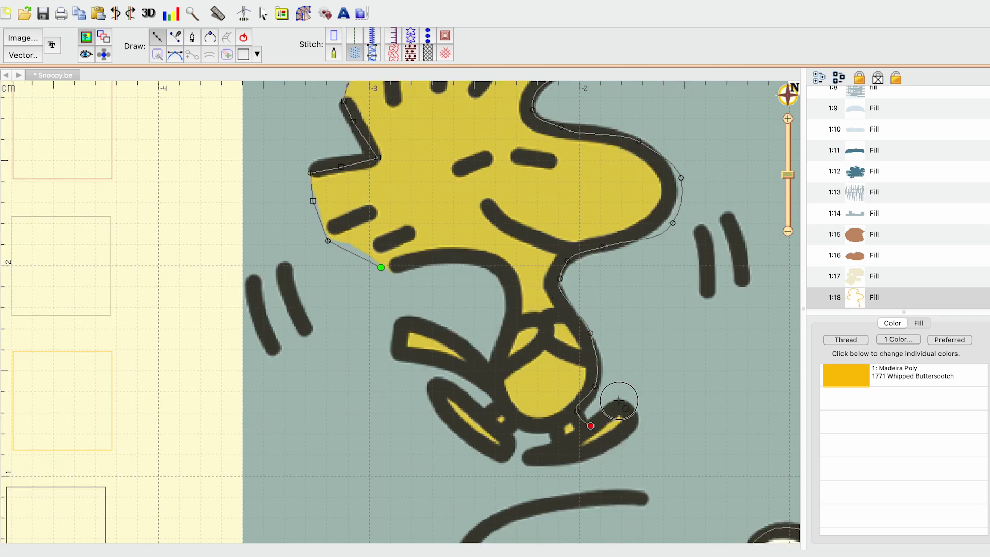
left_click(632, 425)
left_click(606, 452)
left_click(533, 460)
Step: Trace between Woodstock's feet, around the rear foot and tail, and close the outline at its starting point
left_click(559, 443)
left_click(551, 426)
left_click(520, 424)
left_click(508, 432)
left_click(506, 457)
left_click(471, 439)
left_click(437, 394)
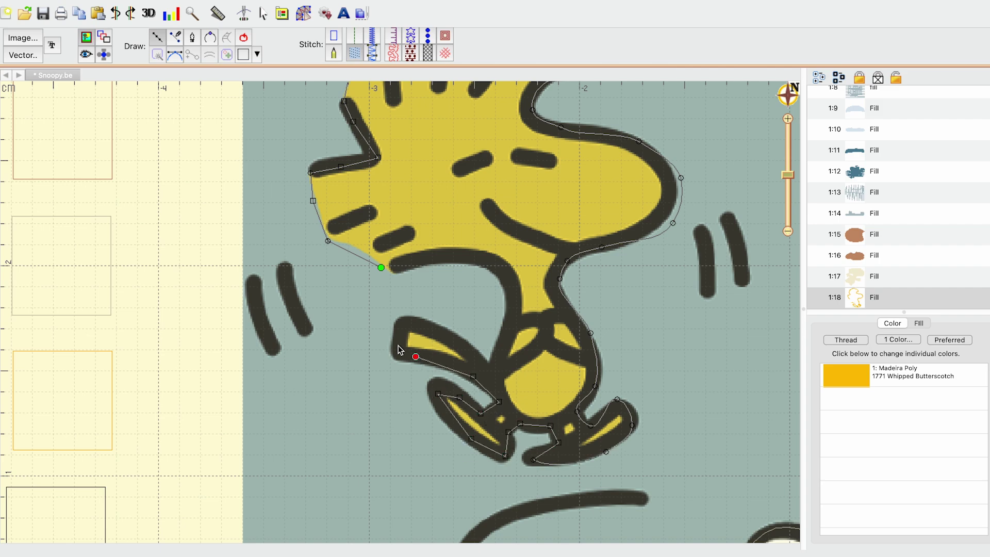
left_click(381, 267)
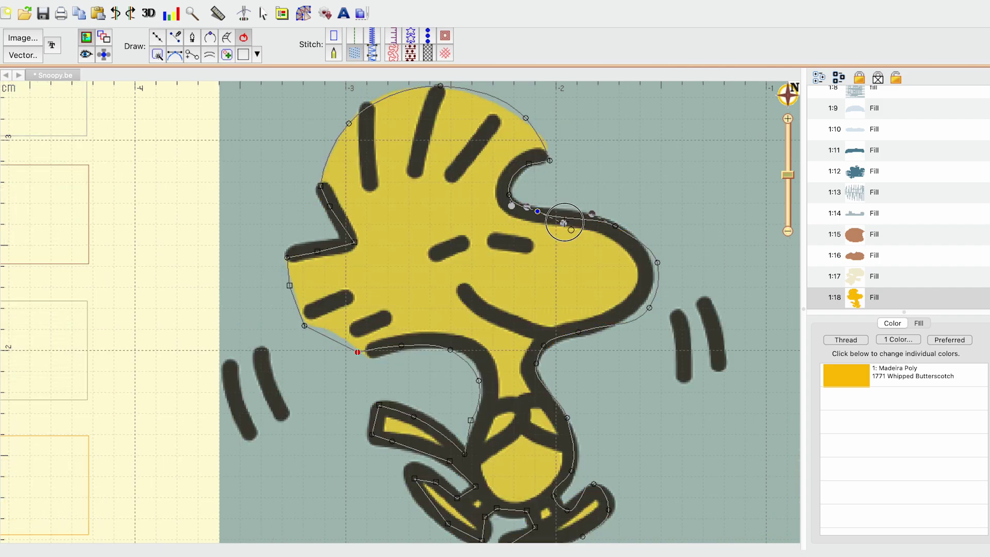
Step: Fine-tune the Whipped Butterscotch fill's outline points along Woodstock's beak, neck, both feet and tail
left_click_drag(649, 310, 643, 307)
left_click(536, 363)
left_click_drag(601, 432, 617, 336)
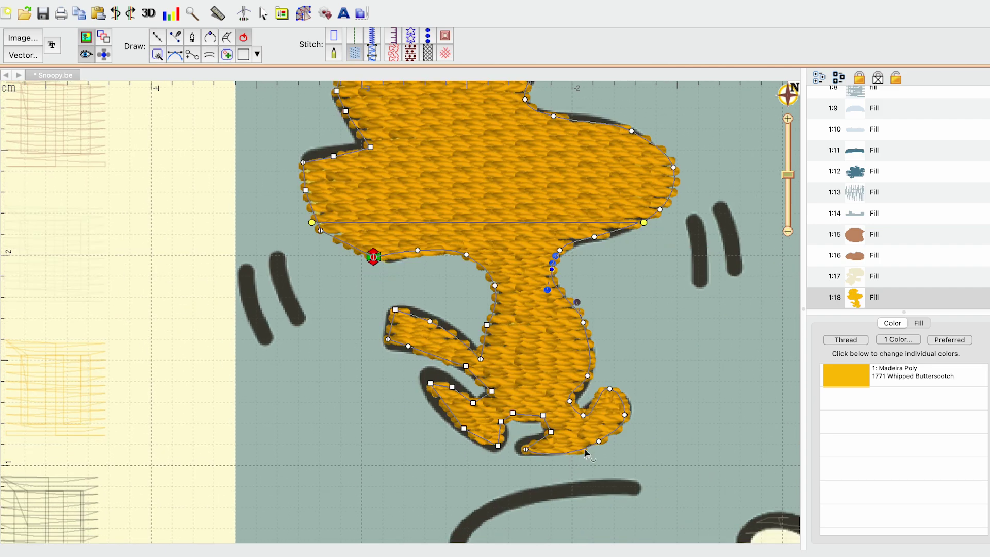
left_click_drag(526, 449, 558, 450)
left_click_drag(609, 390, 541, 412)
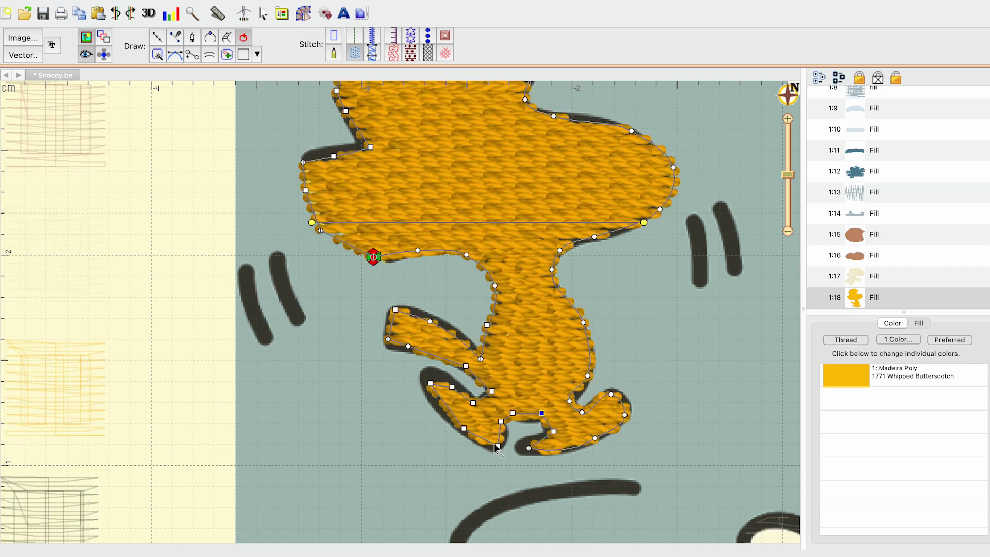
left_click_drag(497, 445, 463, 427)
left_click_drag(431, 383, 426, 374)
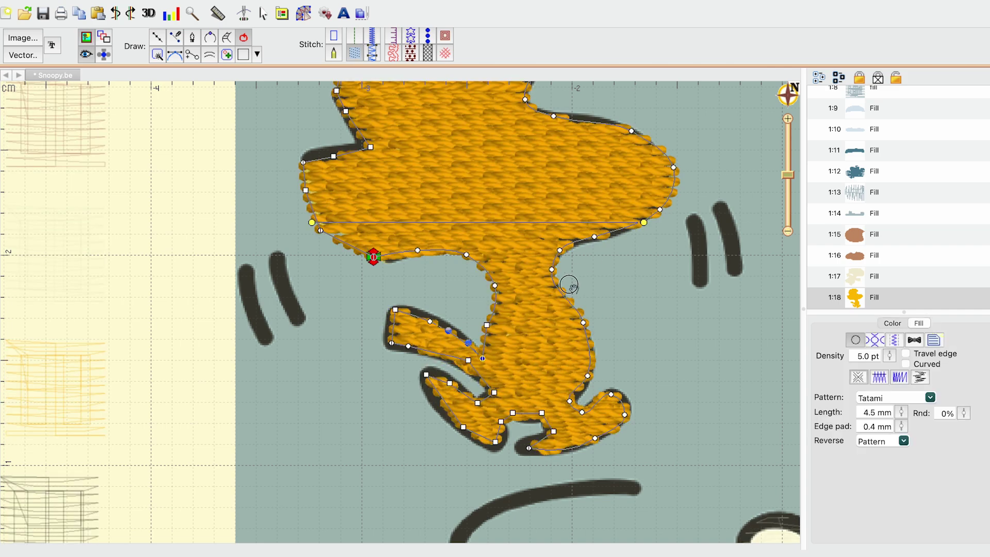
left_click_drag(577, 274, 559, 308)
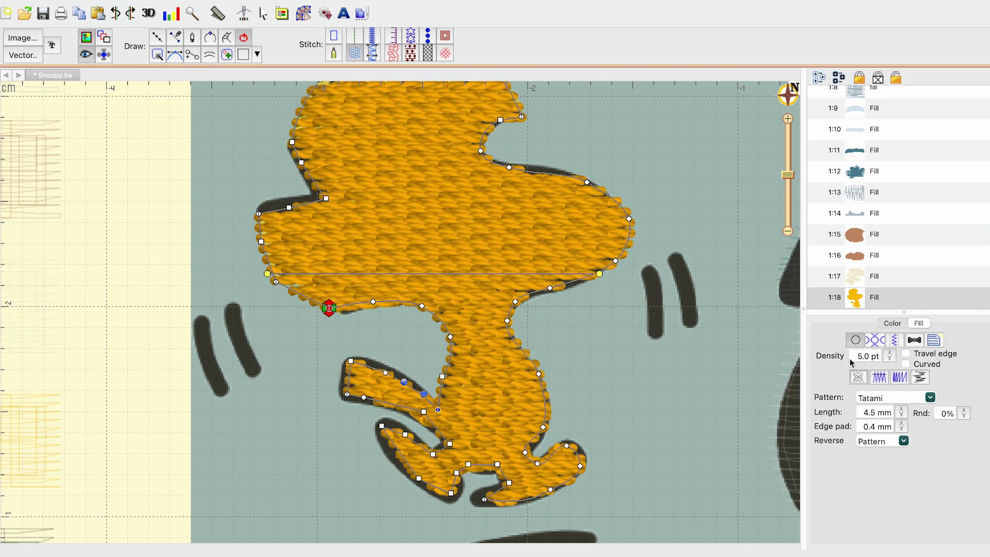
left_click(897, 415)
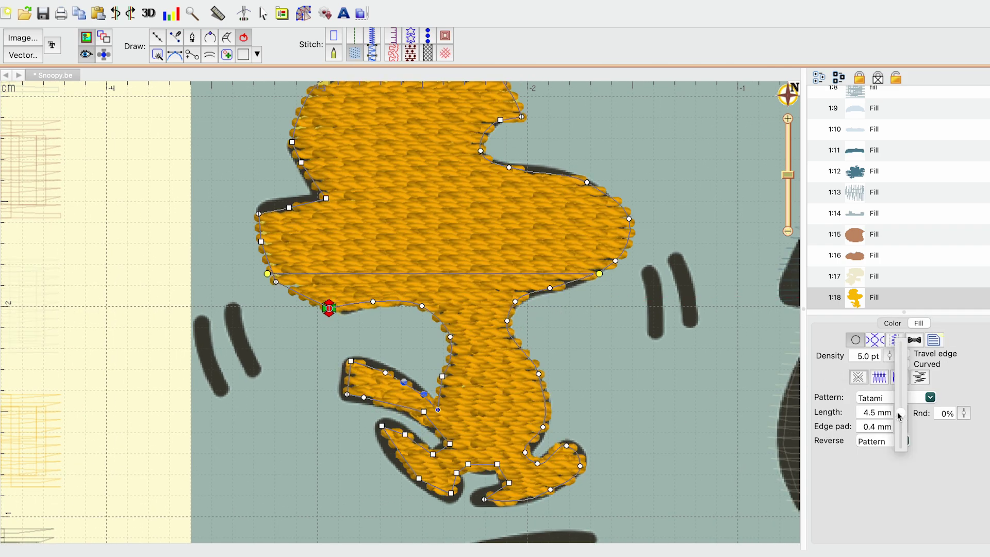
left_click(626, 386)
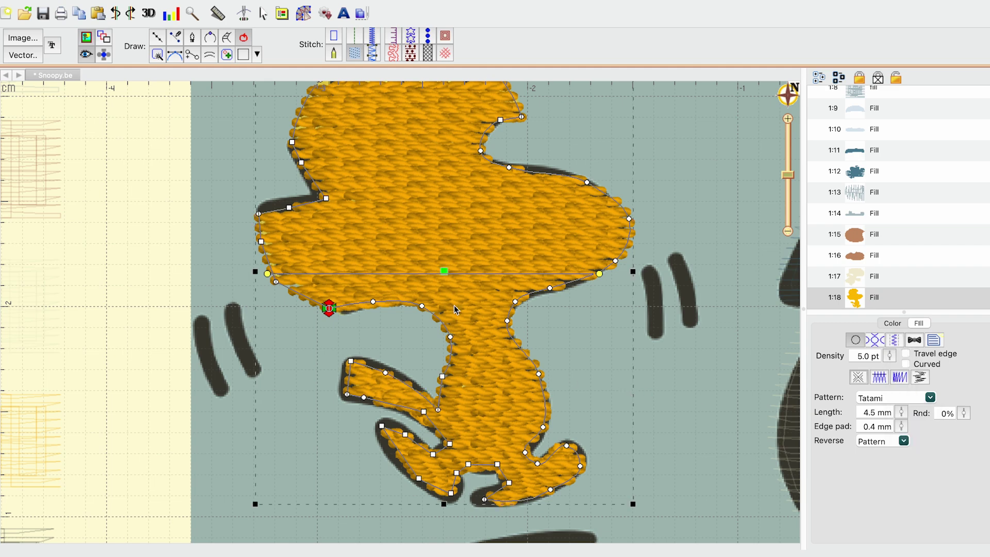
Step: Draw a 1661 Moonbeam satin column over the long diagonal highlight near the puddle's left end, with Parallel underlay added to Edge Run
left_click(86, 55)
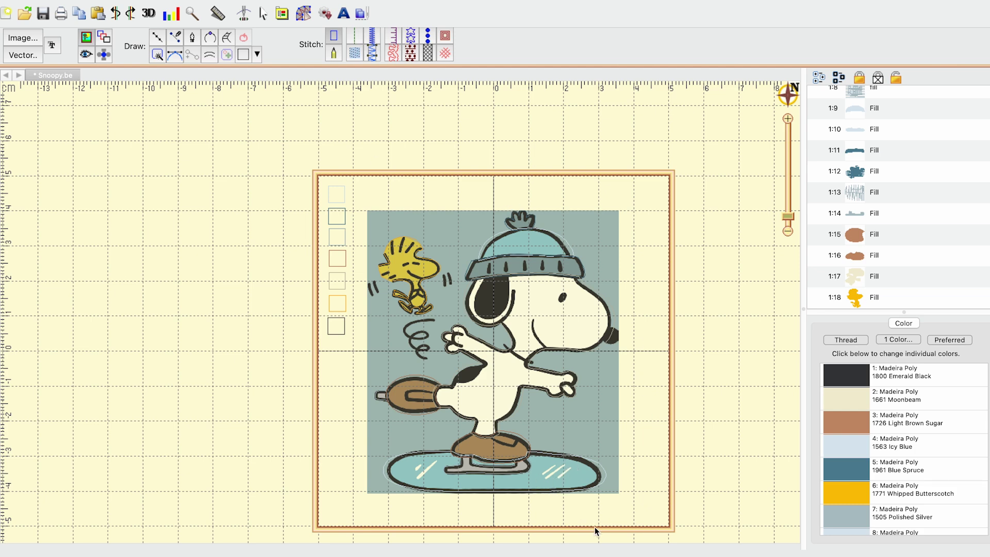
scroll(418, 495, "up", 8)
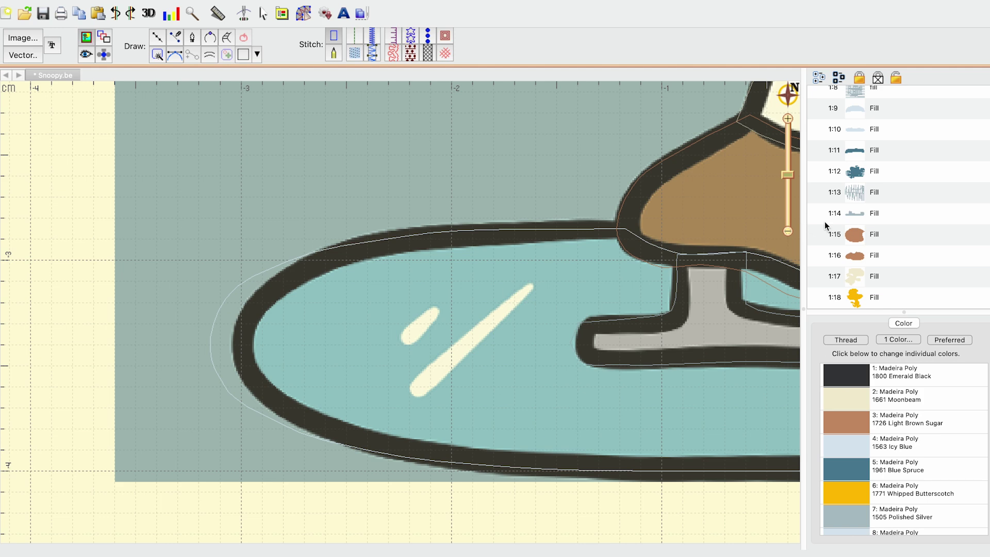
left_click(878, 277)
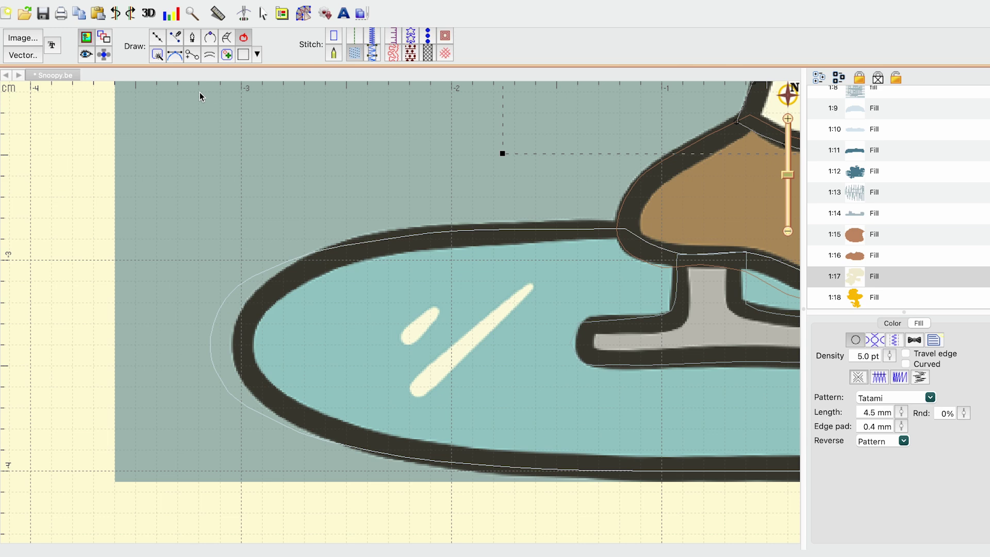
left_click(227, 40)
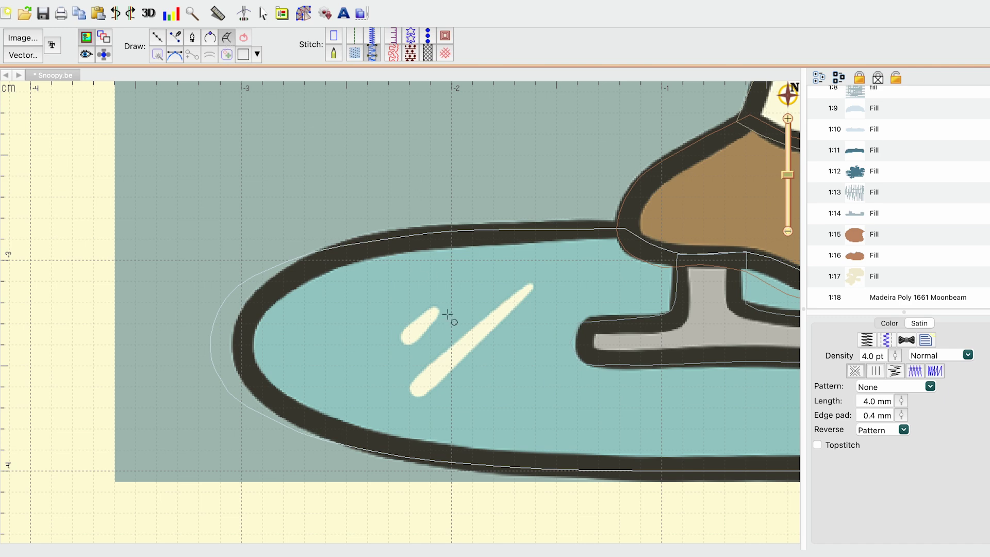
left_click(426, 395)
left_click(409, 378)
left_click(537, 295)
left_click(520, 280)
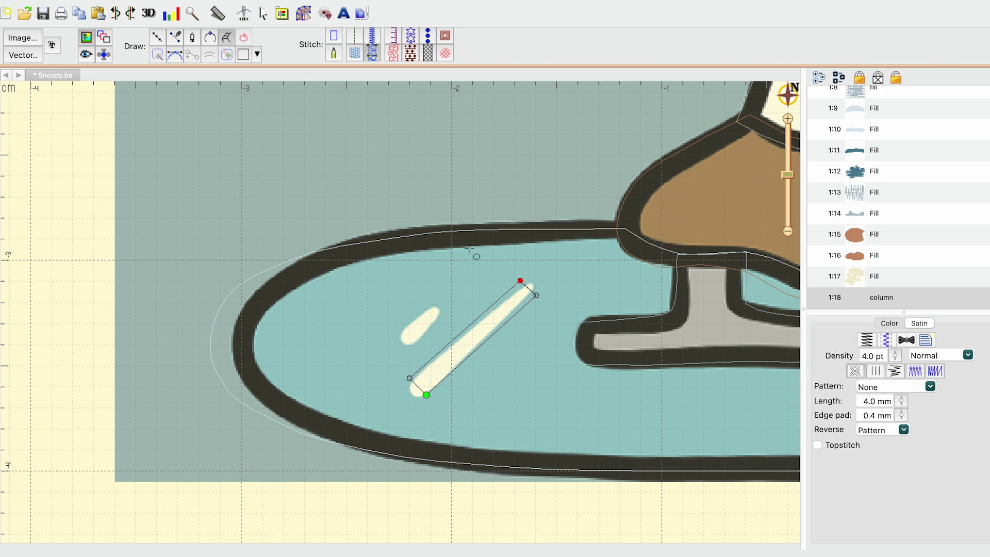
key("Return")
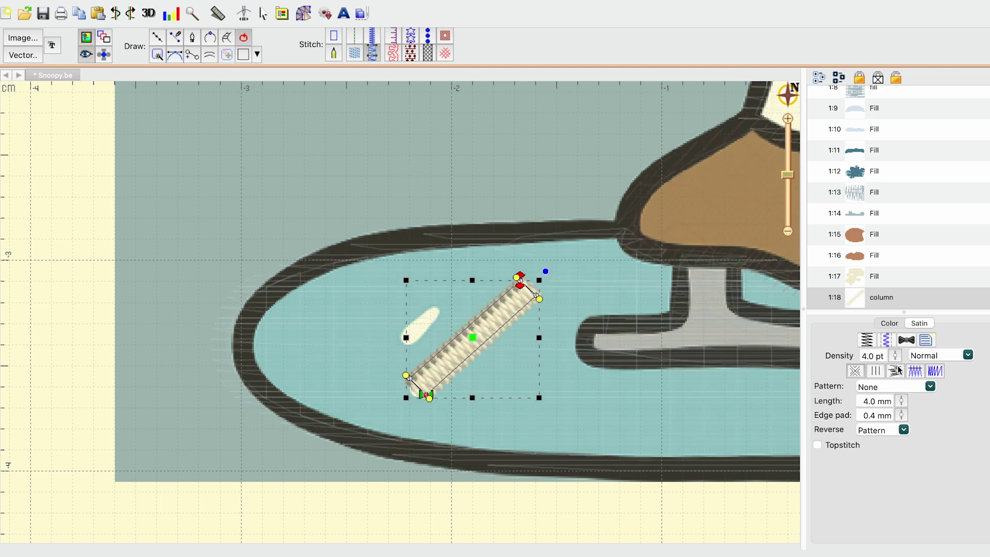
left_click(885, 342)
left_click(829, 390)
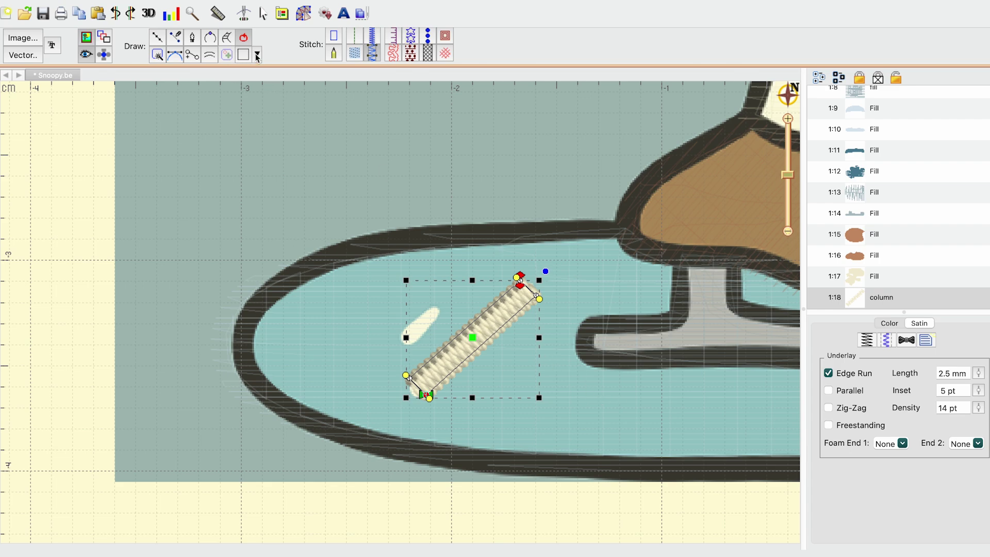
Step: Draw a second Moonbeam satin column over the short highlight near the puddle's left end
left_click(228, 40)
left_click(406, 347)
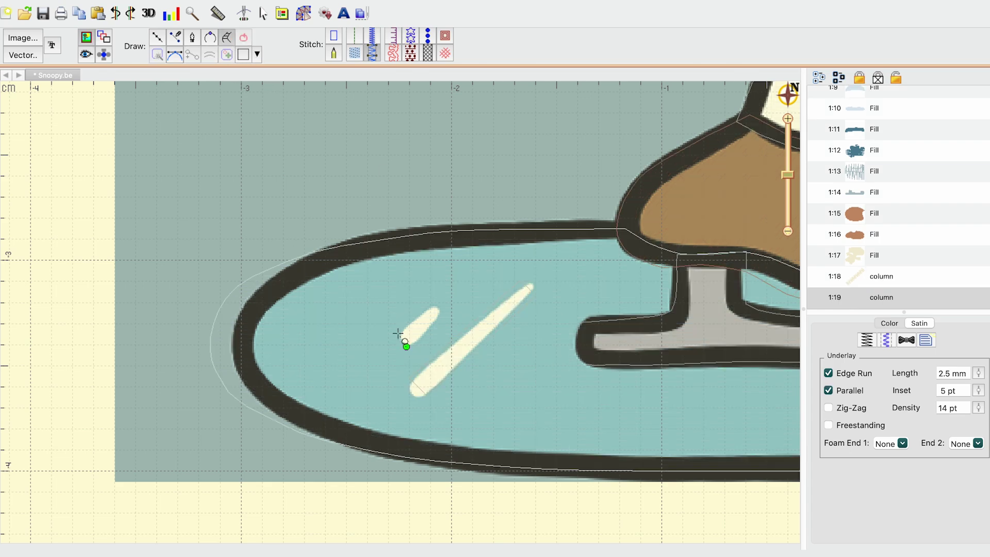
left_click(398, 333)
left_click(439, 313)
left_click(429, 301)
key("Return")
Step: Cover the three diagonal highlights near the puddle's right end with separate Moonbeam satin columns
scroll(641, 345, "right", 10)
left_click(227, 38)
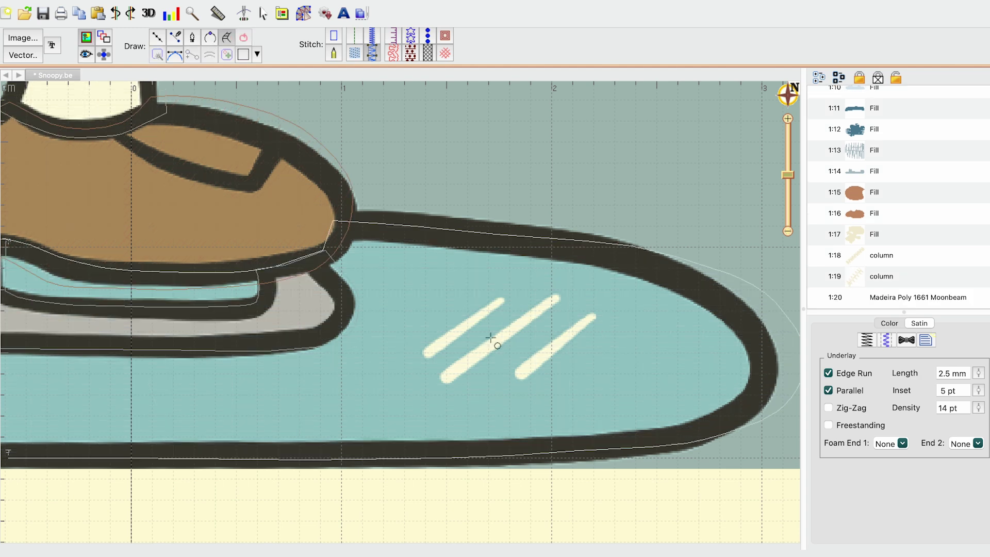
left_click(419, 346)
left_click(428, 357)
left_click(509, 299)
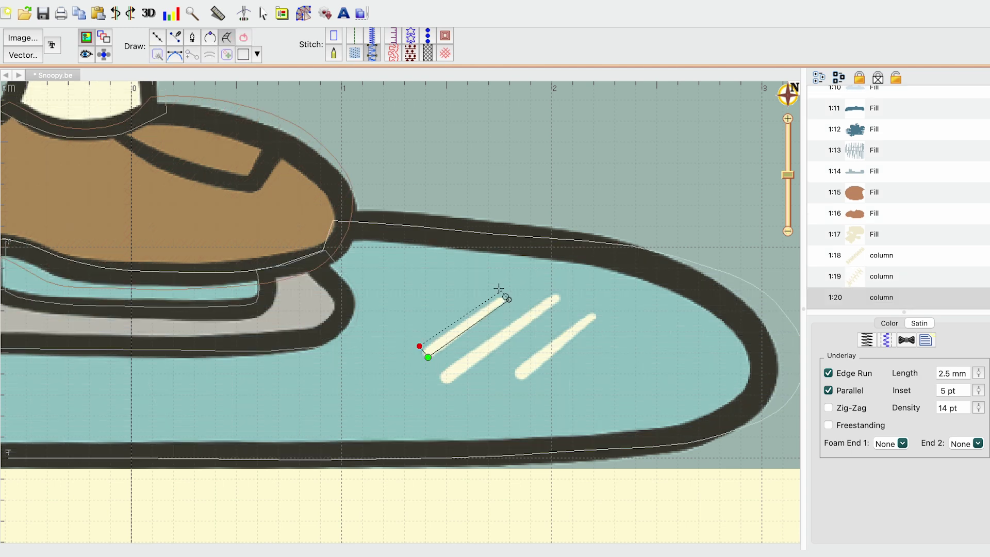
left_click(499, 289)
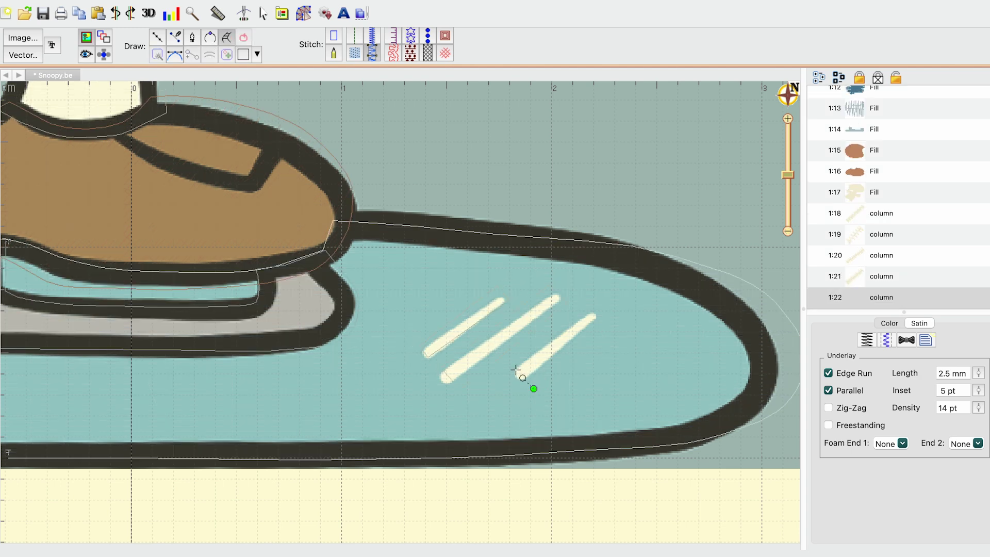
left_click(509, 366)
left_click(607, 327)
left_click(581, 299)
key("Return")
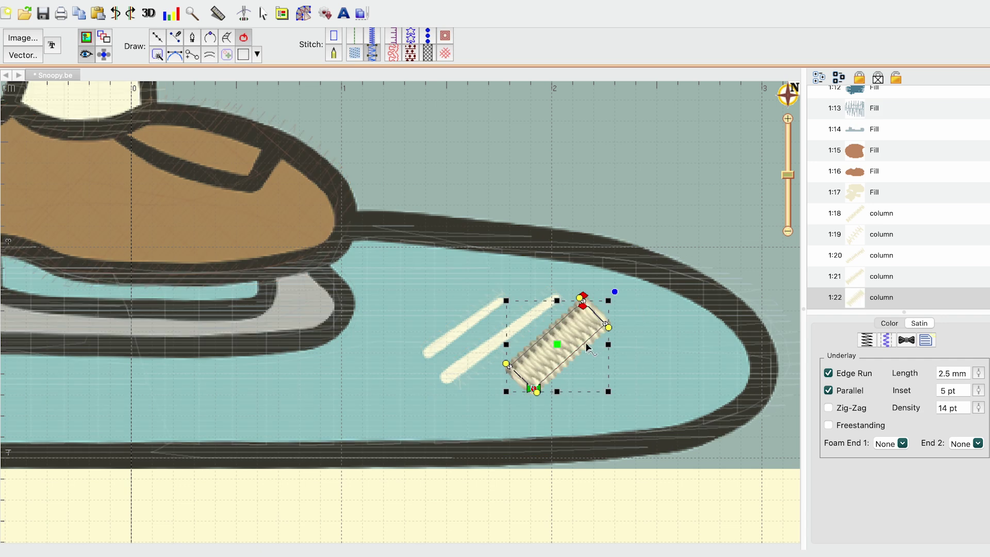
Step: Nudge the first of the three right-hand highlight columns slightly up and to the left, away from its neighbour
left_click(98, 41)
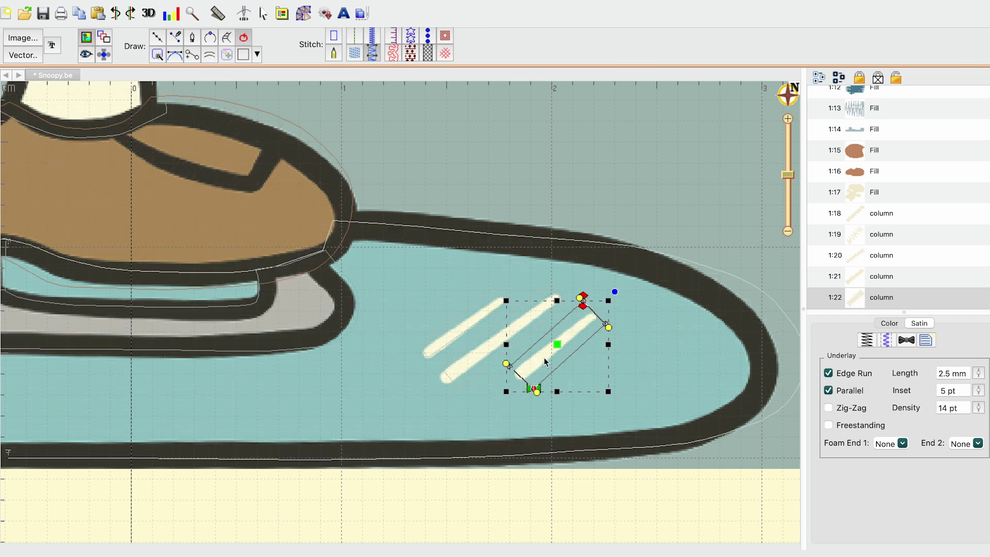
left_click(221, 181)
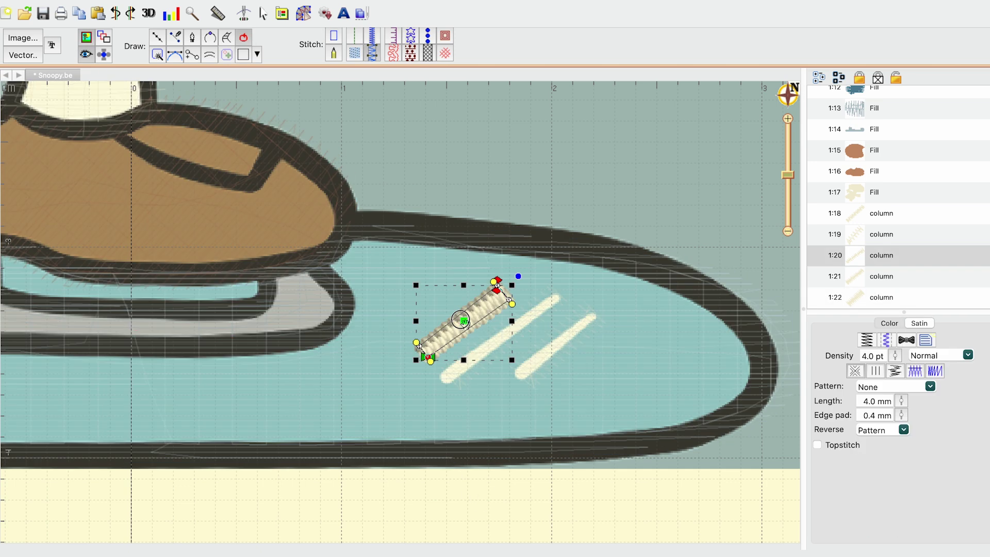
left_click_drag(464, 322, 461, 318)
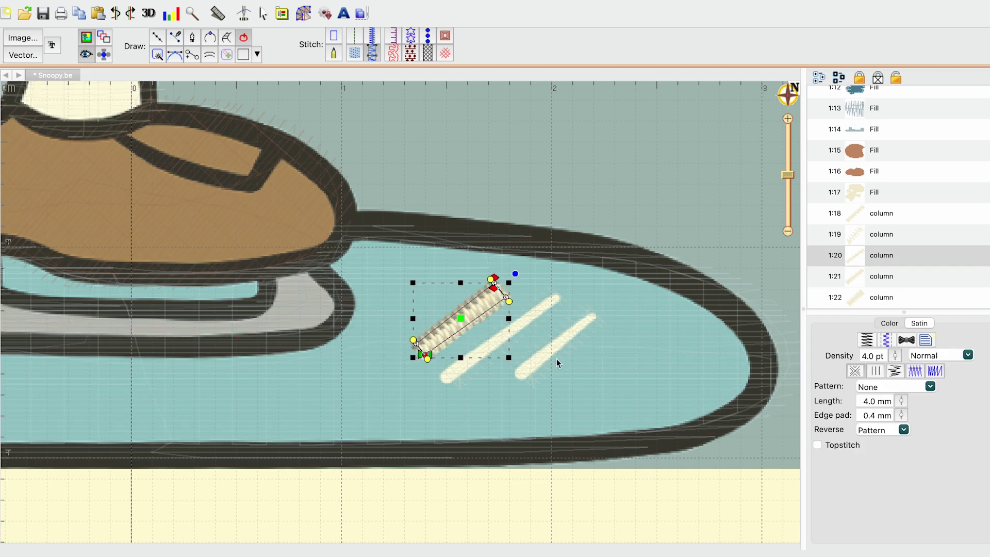
left_click(560, 363)
left_click(490, 353)
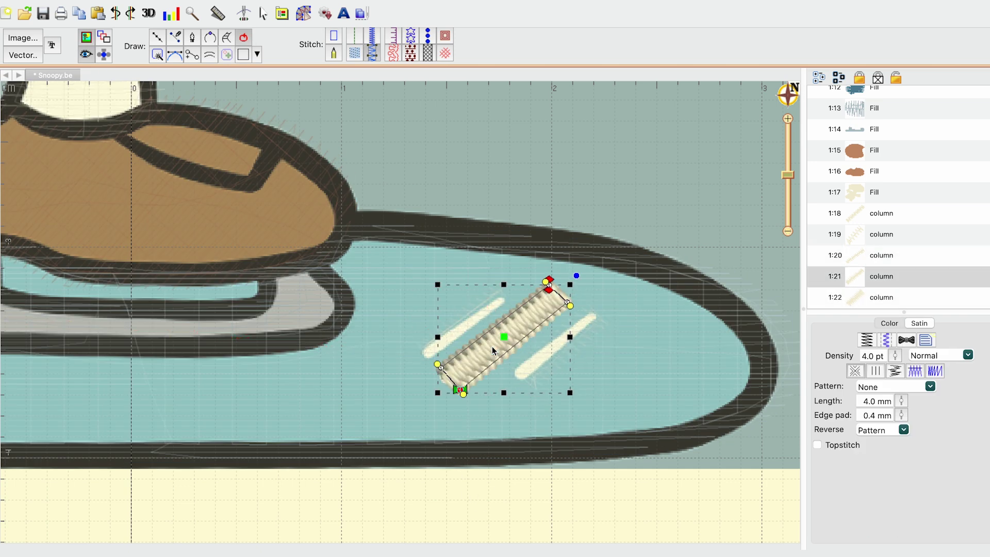
Step: Widen the short left-hand highlight column slightly by moving its upper corner point outward
scroll(361, 356, "left", 10)
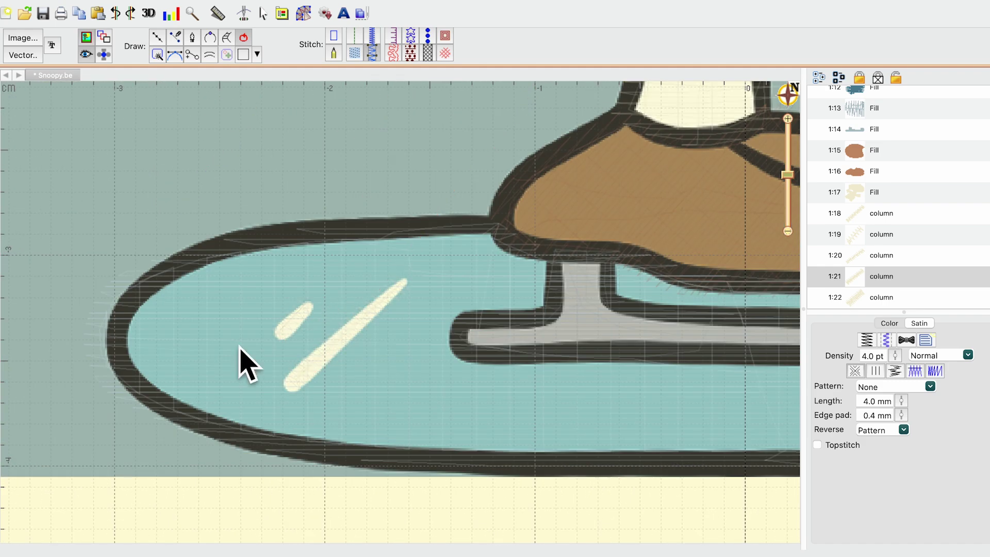
left_click(305, 369)
left_click(289, 327)
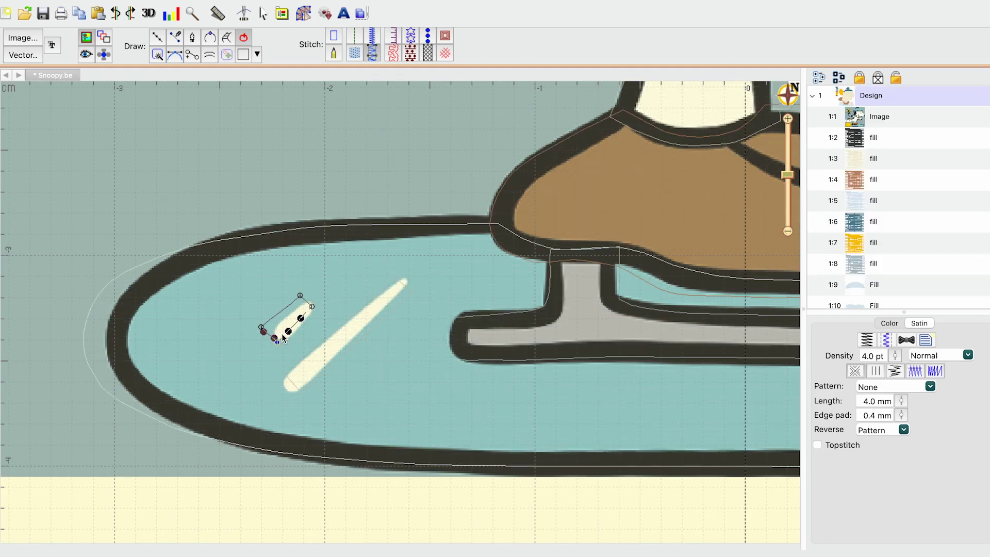
left_click_drag(300, 295, 294, 289)
left_click(679, 486)
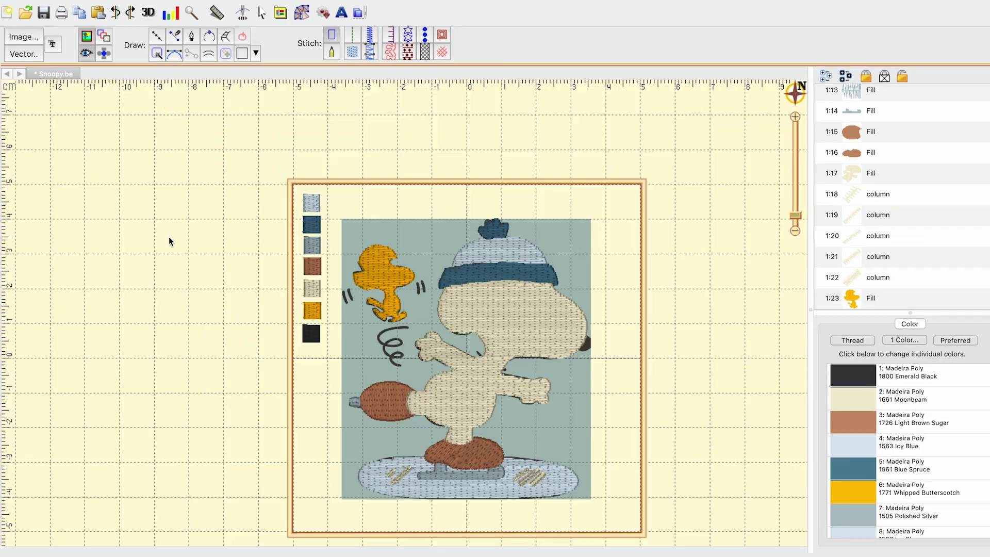
Step: Trace the bottom tail of the swirl beneath Woodstock with a satin column, from its free end up to the lowest loop's crossing
left_click(87, 56)
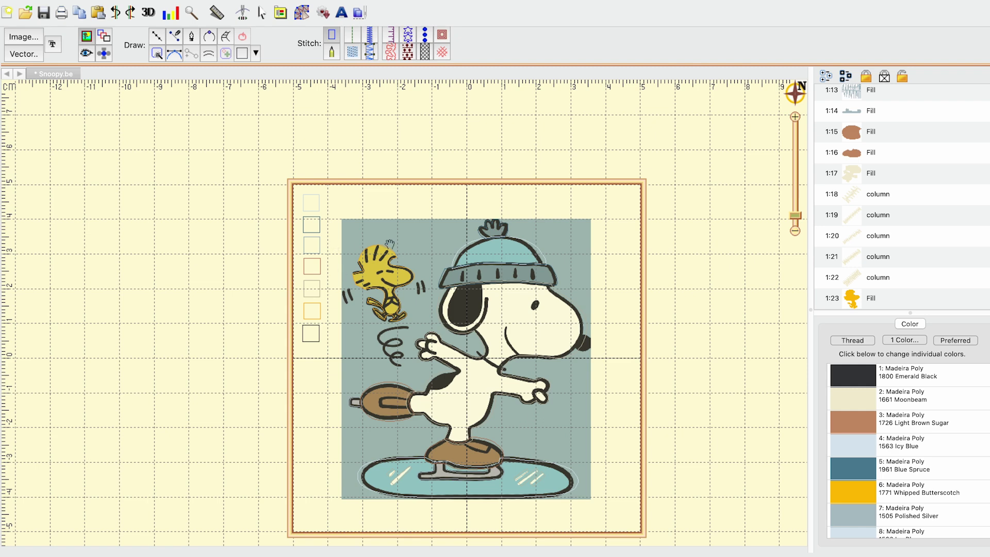
scroll(386, 240, "left", 2)
scroll(457, 318, "up", 6)
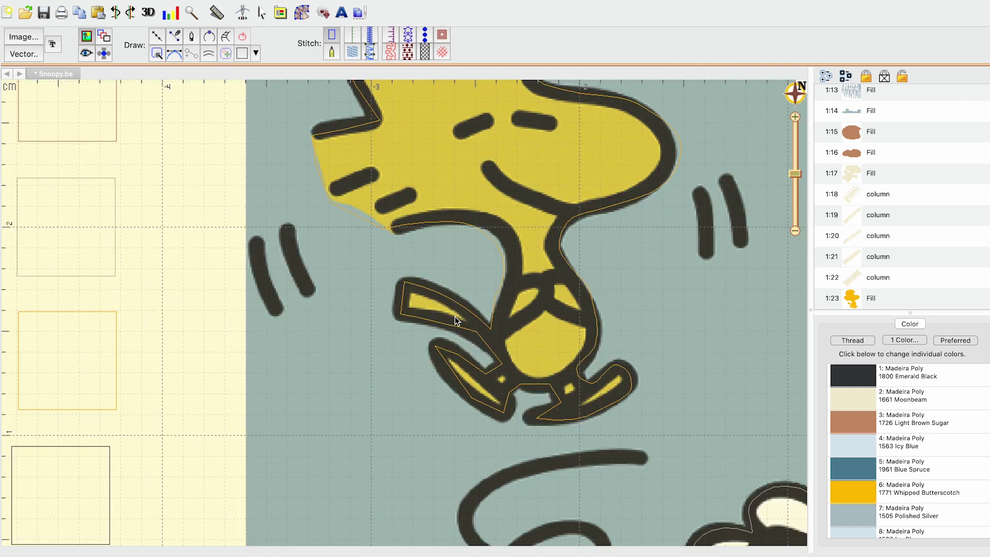
scroll(457, 317, "down", 4)
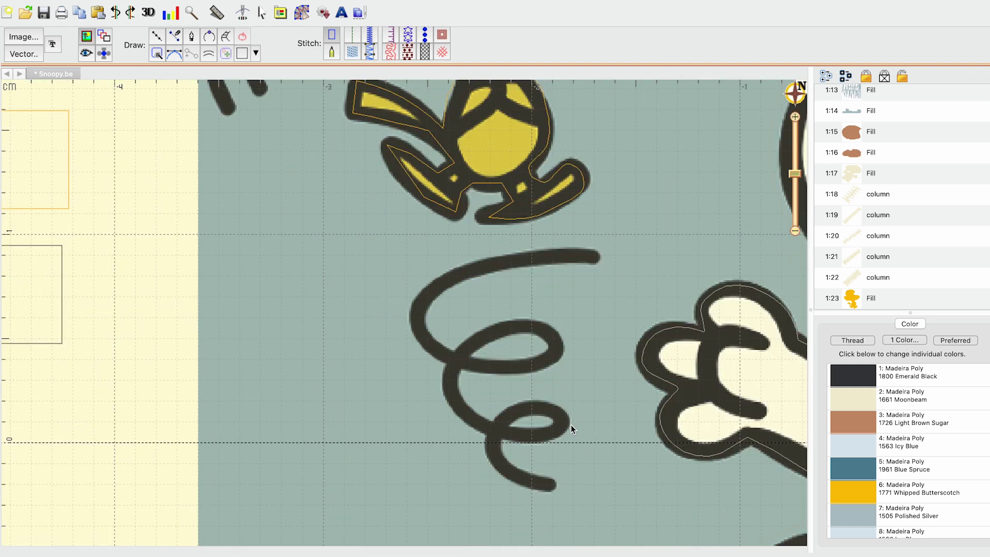
left_click(227, 37)
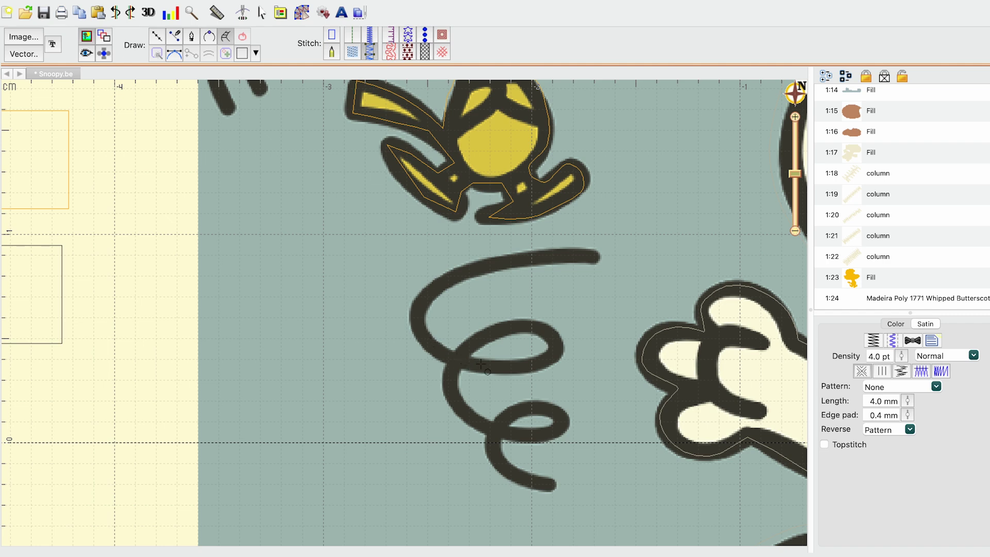
left_click(550, 498)
left_click(551, 473)
left_click(509, 483)
left_click(521, 462)
left_click(482, 458)
left_click(506, 452)
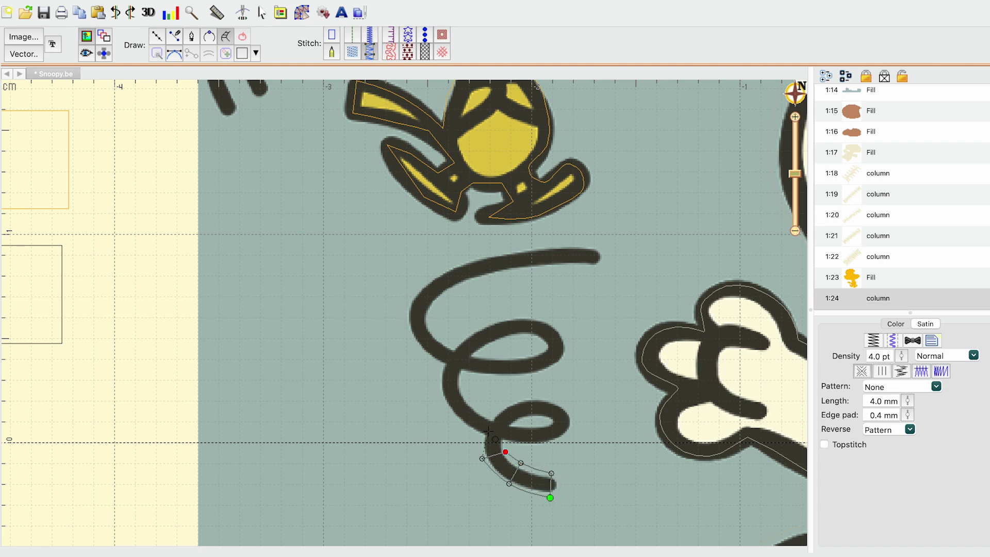
left_click(488, 429)
left_click(504, 434)
key("Return")
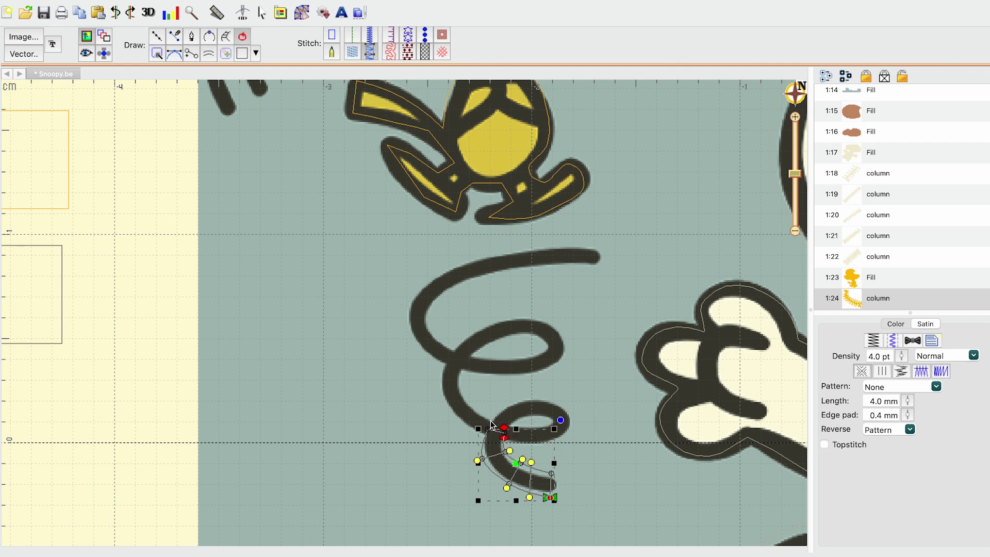
Step: Change the swirl tail column's thread to Madeira Poly 1800 Emerald Black
left_click(895, 323)
left_click(861, 379)
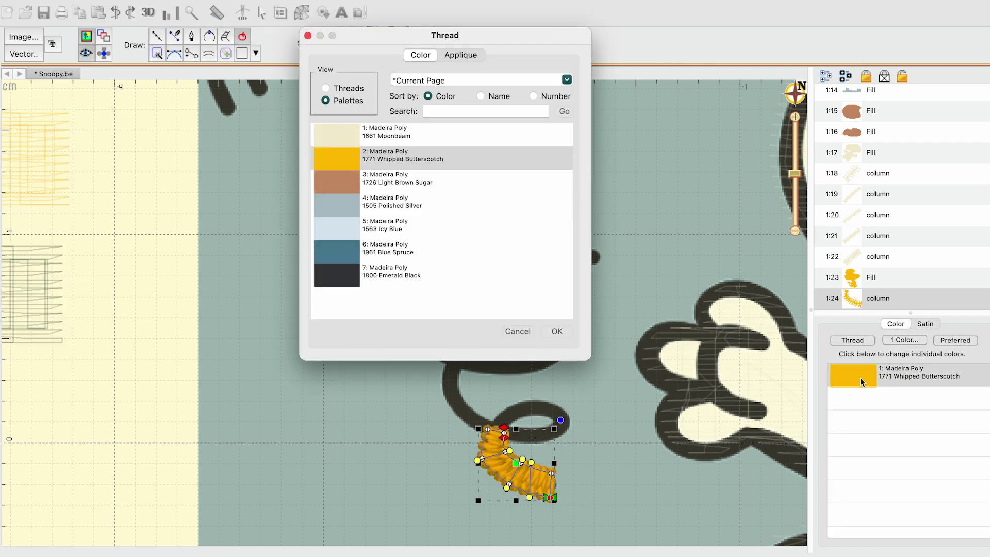
left_click(397, 277)
left_click(557, 331)
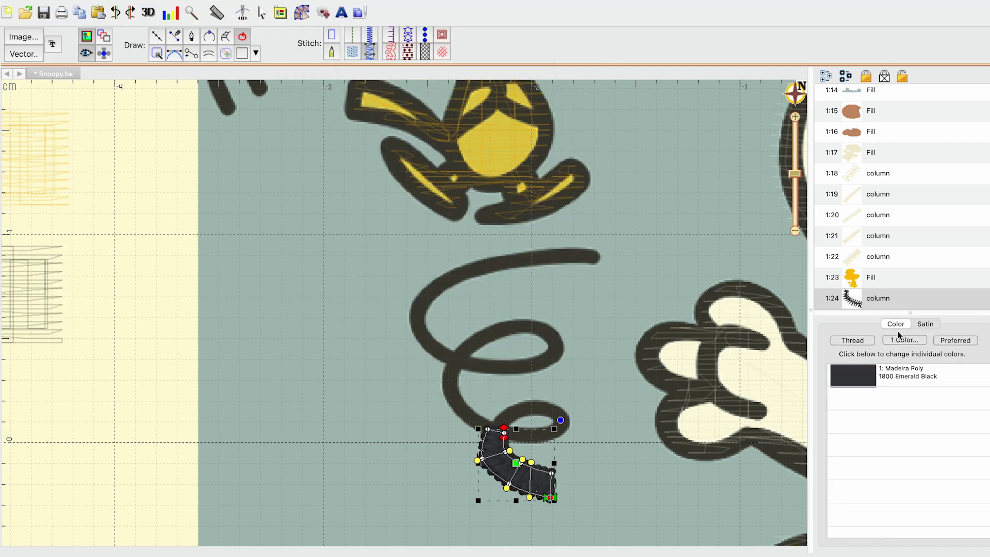
Step: Set the swirl tail column's density to 4.5 pt and add Parallel underlay to its Edge Run
left_click(926, 324)
left_click_drag(903, 362, 904, 356)
left_click(894, 342)
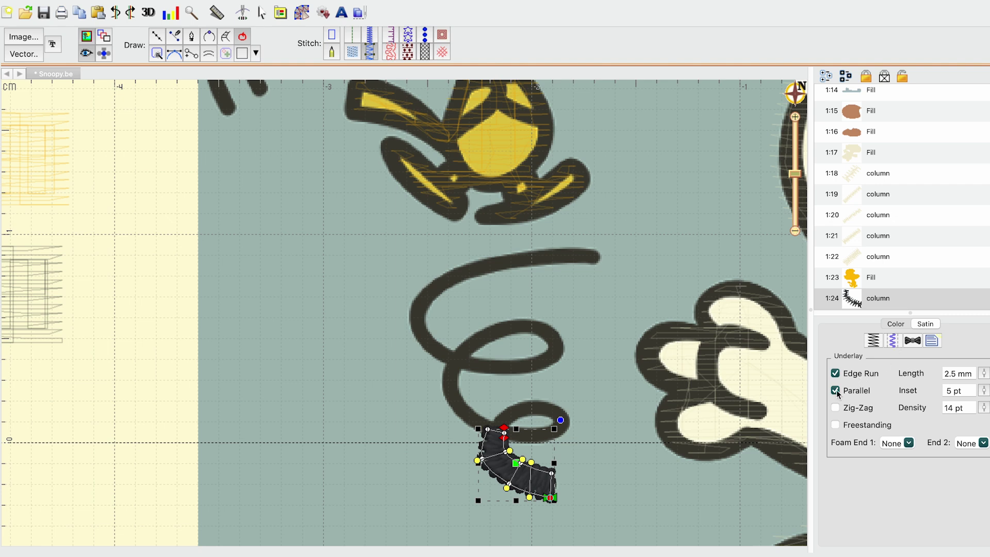
Step: Start a new Emerald Black satin column at the upper loop's crossing and trace the swirl down to the lowest loop's crossing
left_click(499, 431)
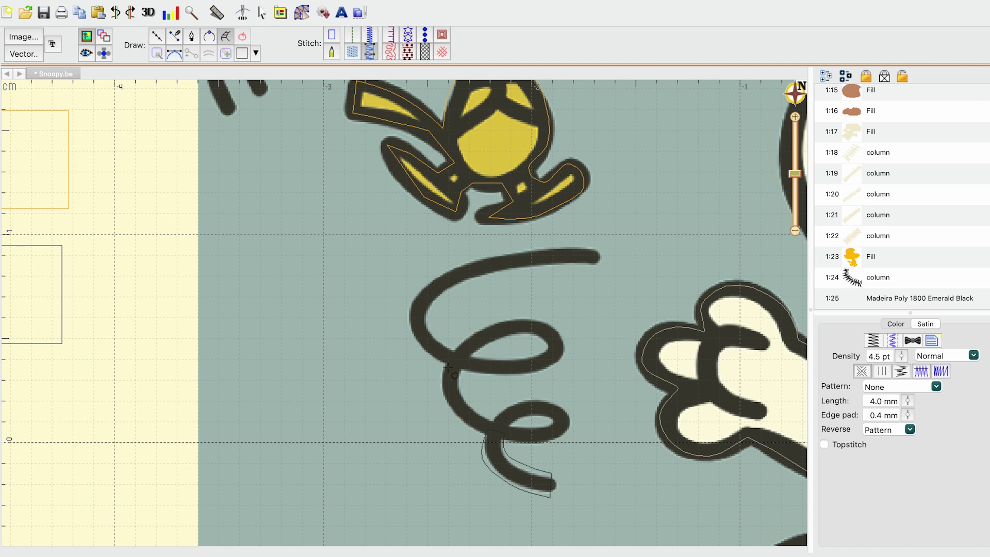
left_click(446, 358)
left_click(464, 368)
left_click(440, 395)
left_click(464, 392)
left_click(474, 435)
left_click(490, 416)
left_click(503, 440)
left_click(518, 426)
Step: Continue the column around the swirl's lowest loop and finish it back at the crossing
left_click(545, 444)
left_click(542, 426)
left_click(568, 431)
left_click(550, 419)
left_click(573, 411)
left_click(530, 427)
left_click(538, 399)
left_click(539, 418)
left_click(525, 419)
left_click(506, 405)
left_click(512, 428)
key("Return")
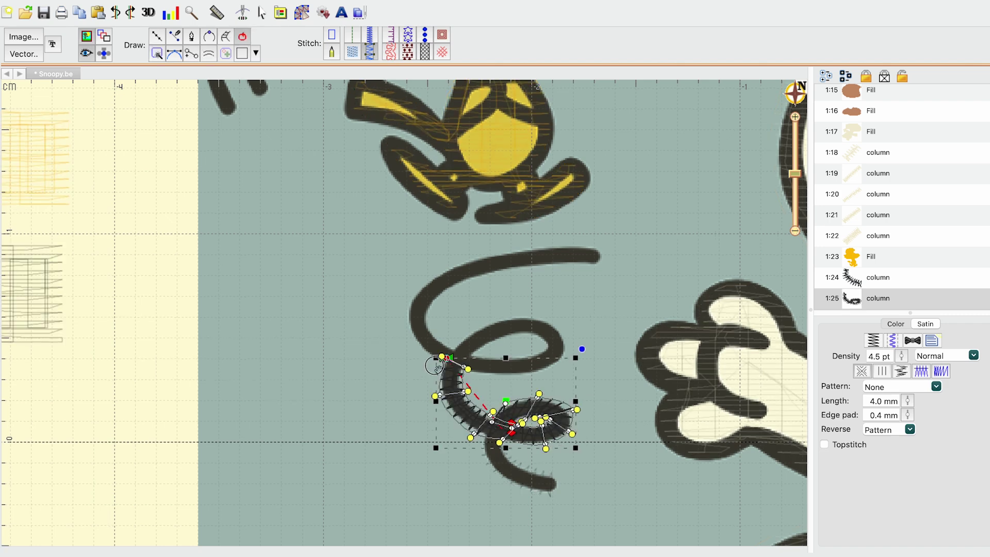
Step: Adjust the lower loop column's start at the upper crossing and reshape its inner curve around the lowest loop
scroll(437, 367, "down", 1)
left_click_drag(467, 352, 443, 344)
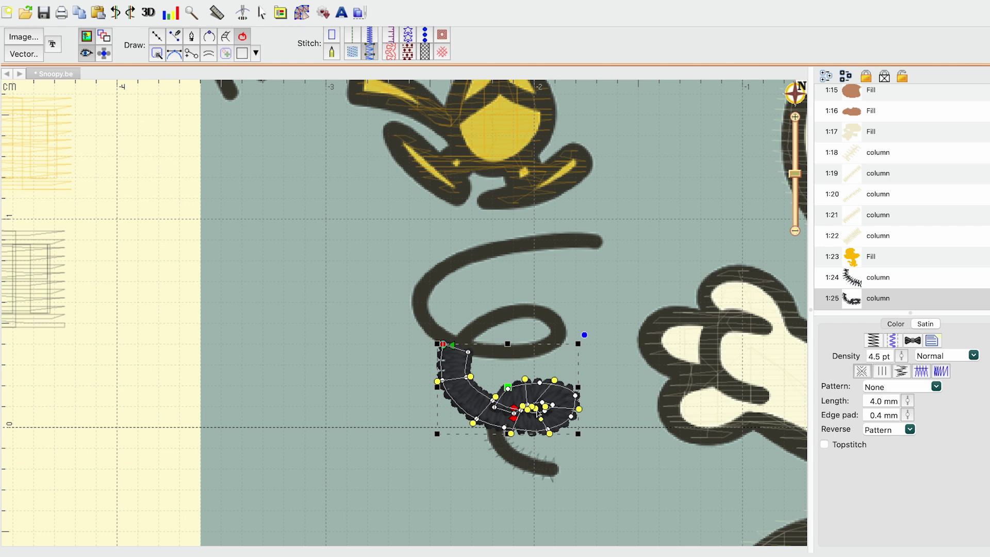
scroll(537, 412, "up", 1)
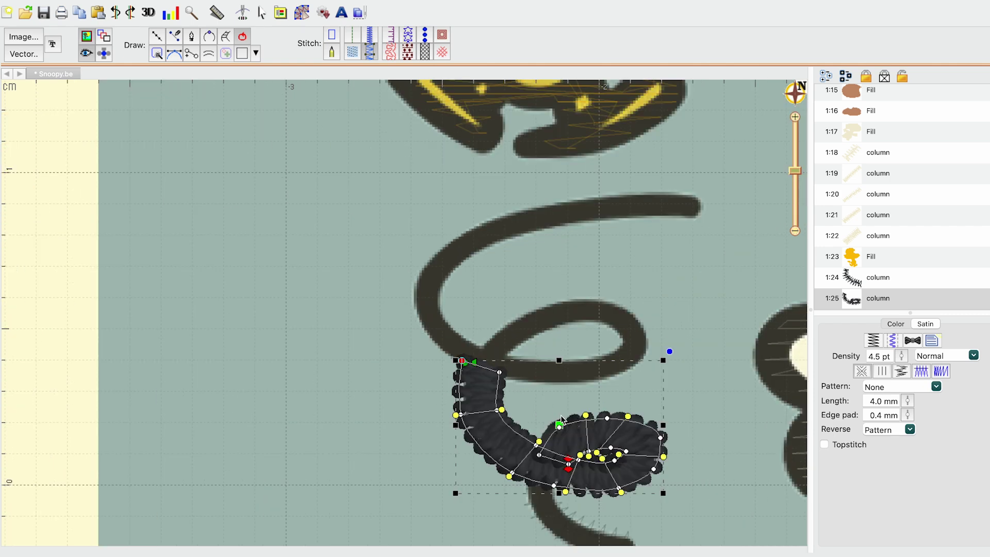
scroll(577, 423, "right", 2)
scroll(577, 423, "down", 1)
mouse_move(549, 435)
left_mouse_down()
mouse_move(545, 424)
mouse_move(561, 429)
left_mouse_up()
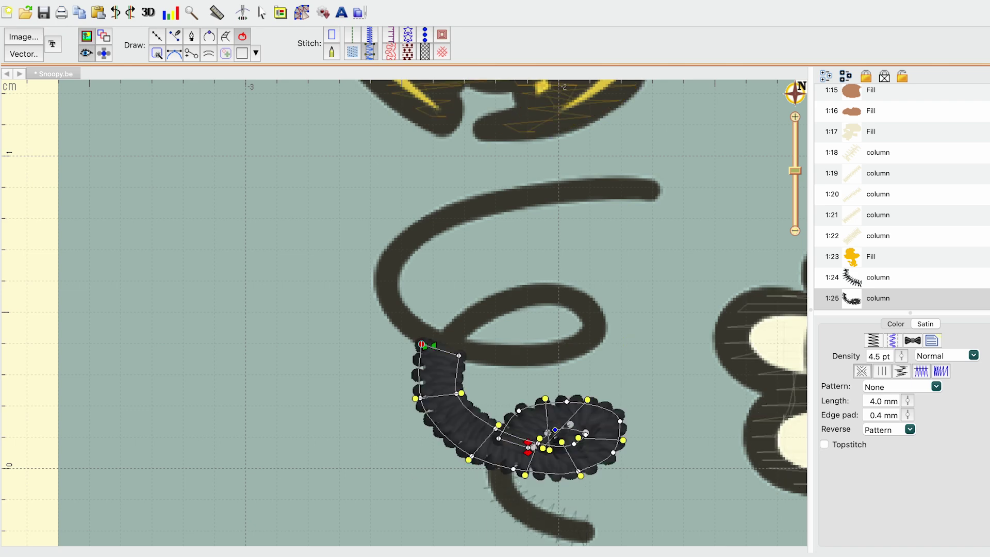
Step: Refine the inner points and stitch inclination lines around the swirl's lowest loop so the stitches follow its curve
left_click(585, 435)
scroll(584, 435, "down", 2)
scroll(585, 435, "left", 1)
left_click(501, 461)
left_click(575, 404)
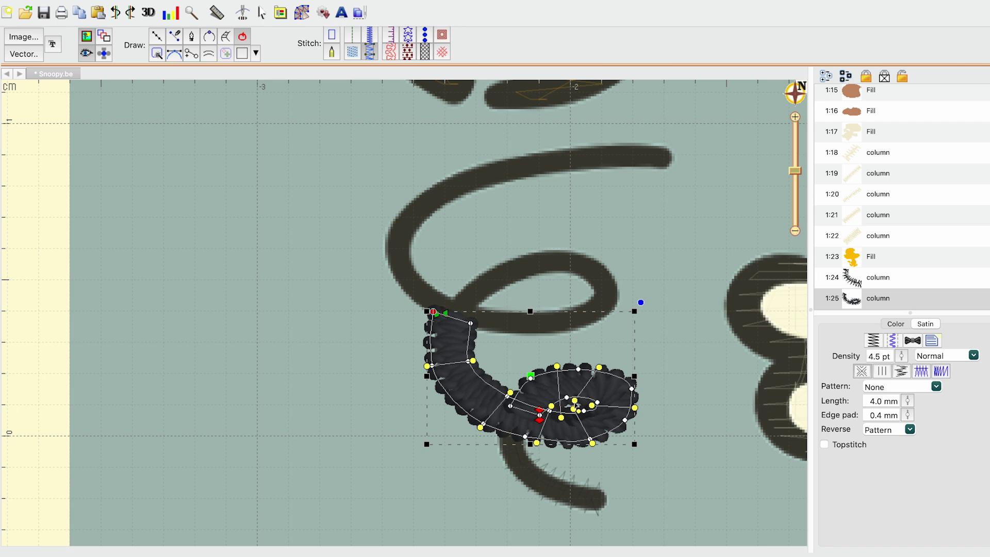
left_click_drag(575, 402, 574, 409)
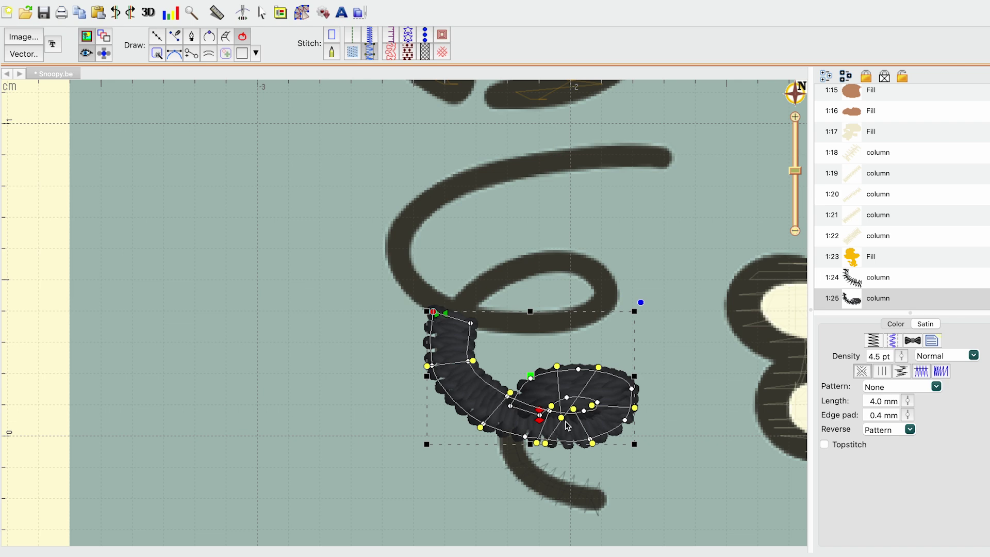
left_click_drag(545, 443, 565, 404)
left_click(518, 342)
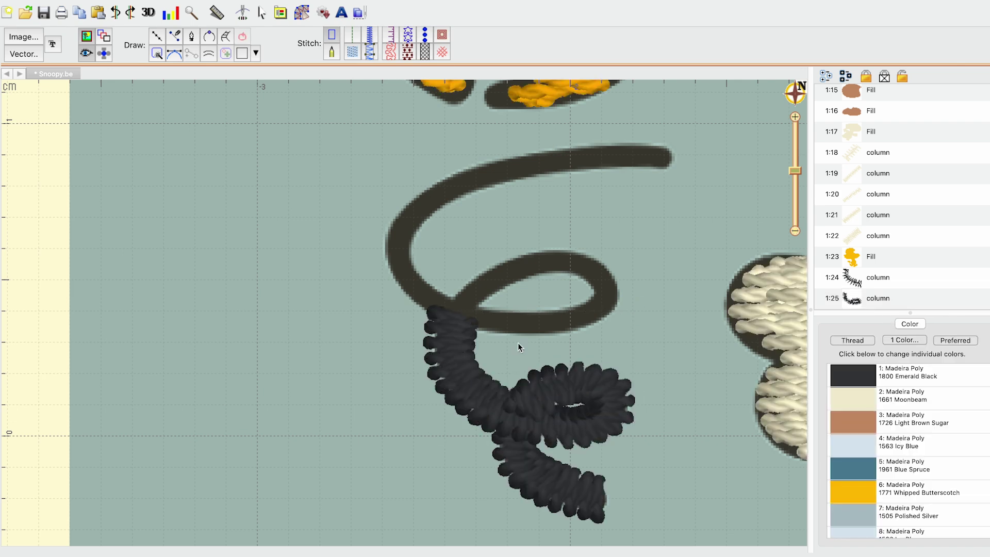
Step: Move the lower loop column's exit point to its upper end at the upper loop's crossing
left_click(540, 496)
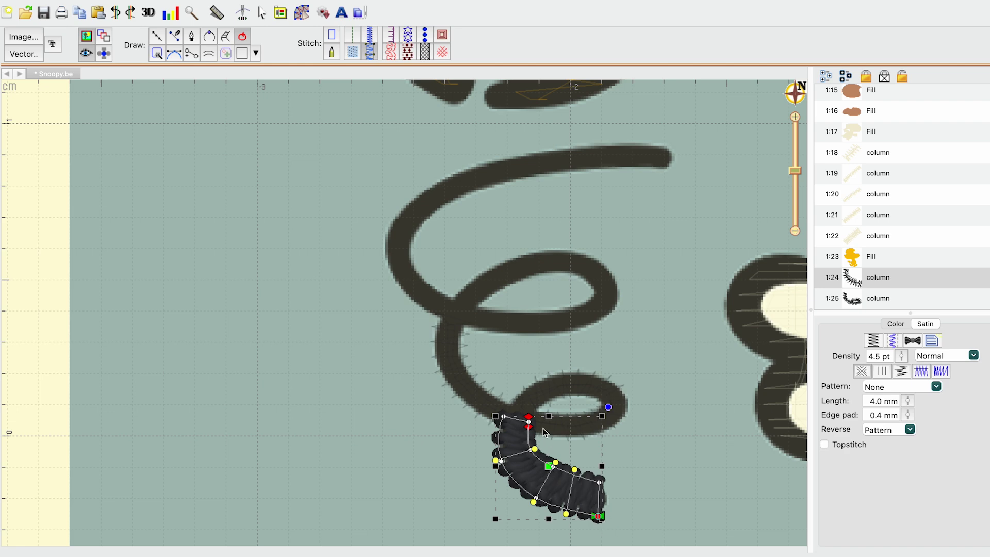
left_click(569, 388)
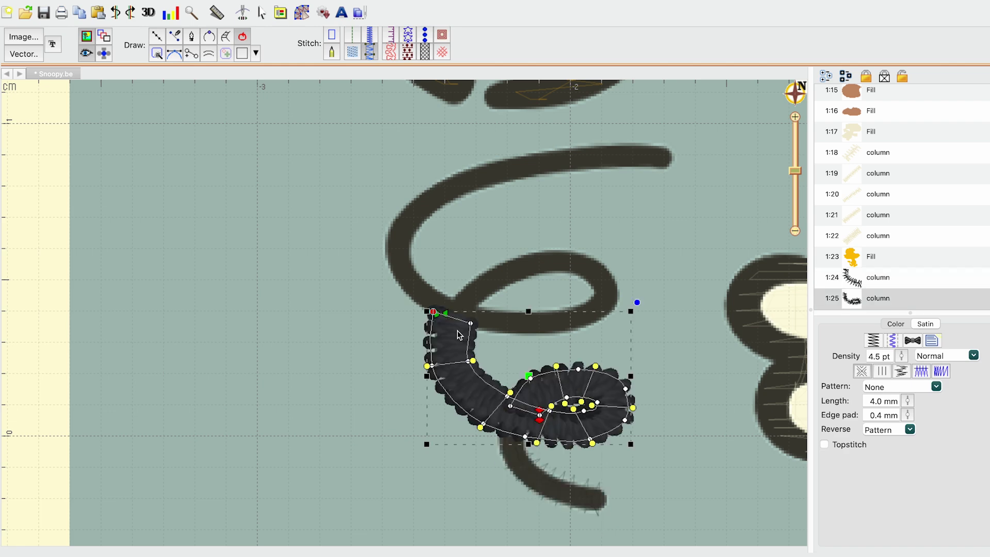
mouse_move(456, 326)
left_mouse_down()
mouse_move(525, 437)
mouse_move(515, 380)
mouse_move(469, 316)
mouse_move(458, 325)
left_mouse_up()
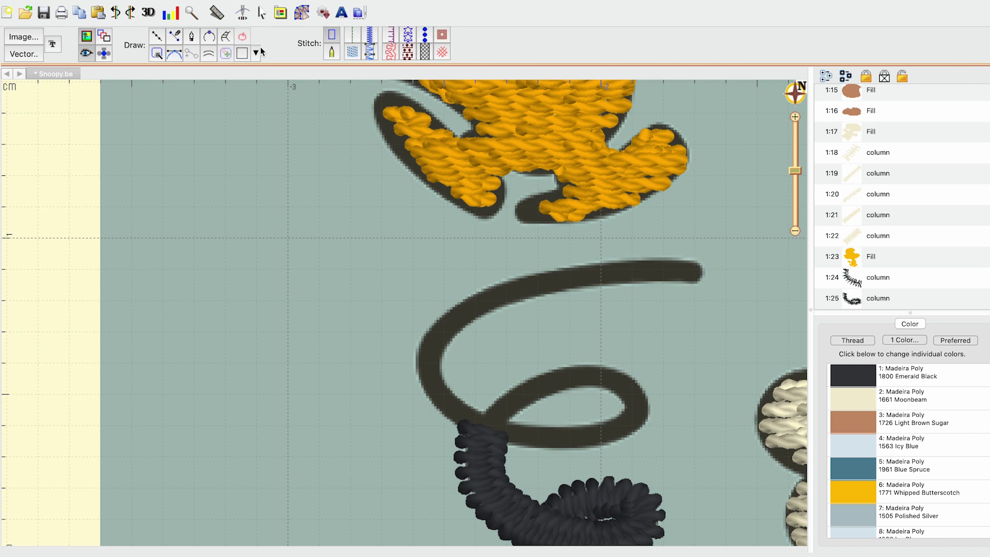
Step: Start a new satin column at the swirl's upper free end and trace its outer bend down towards the upper crossing
left_click(225, 36)
left_click(695, 286)
left_click(694, 259)
left_click(632, 285)
left_click(626, 256)
left_click(531, 301)
left_click(514, 272)
left_click(466, 331)
left_click(445, 367)
left_click(409, 371)
left_click(456, 389)
left_click(439, 419)
Step: Continue the column around the swirl's upper loop and finish it back at the crossing
left_click(504, 418)
left_click(503, 446)
left_click(574, 426)
left_click(573, 454)
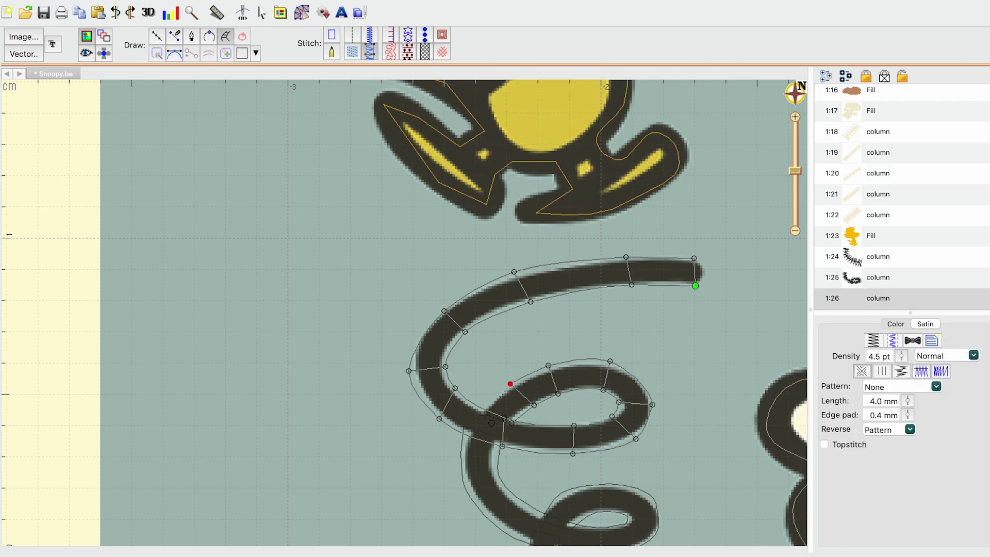
key("Return")
Step: Adjust the inclination lines along the upper swirl column's outer bend and check its join with the lower loop column
left_click_drag(632, 290, 619, 291)
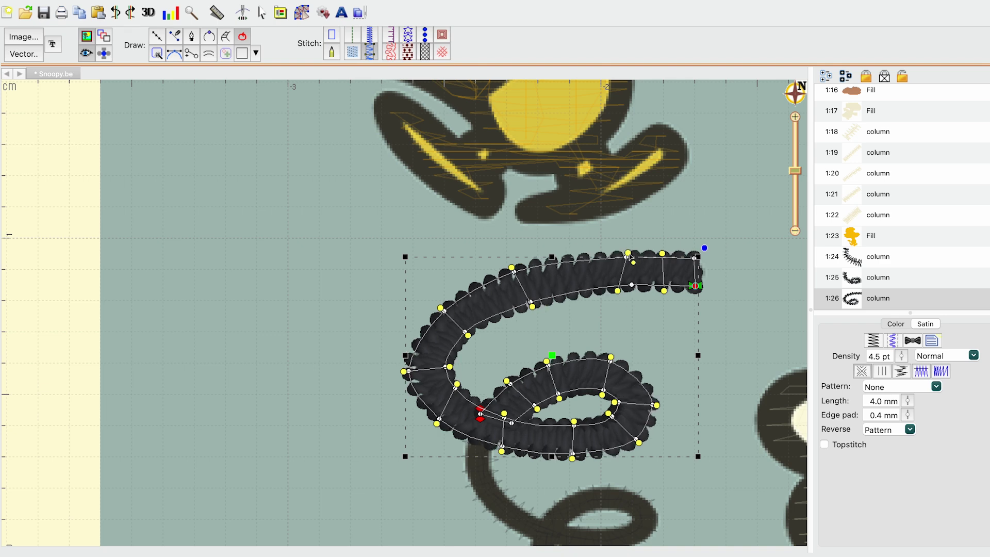
left_click_drag(532, 303, 528, 300)
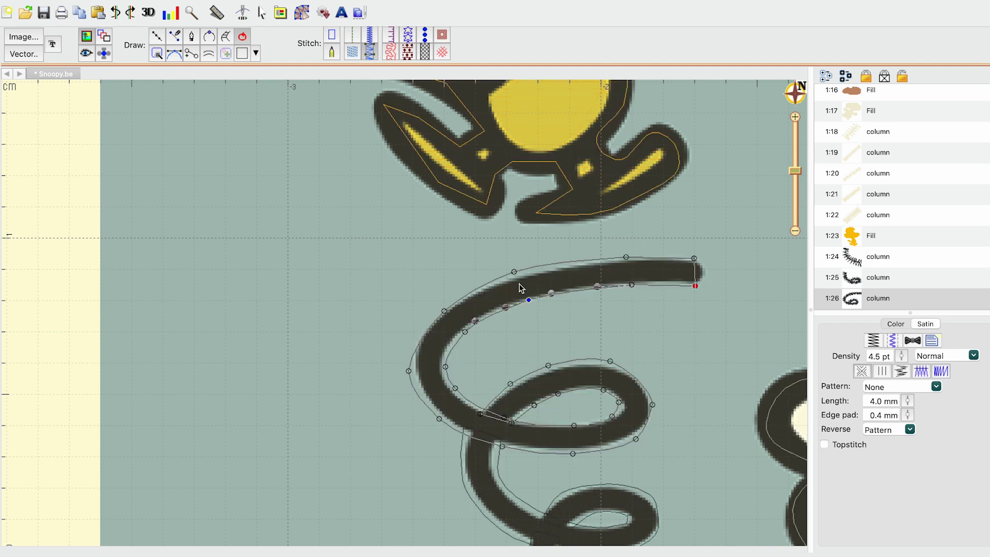
left_click_drag(455, 387, 457, 386)
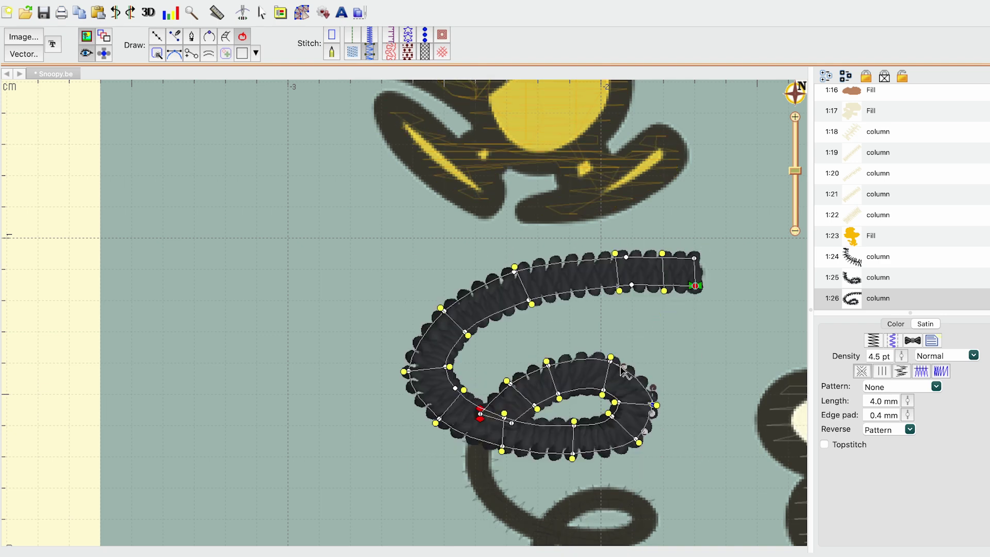
left_click(480, 490)
key("Escape")
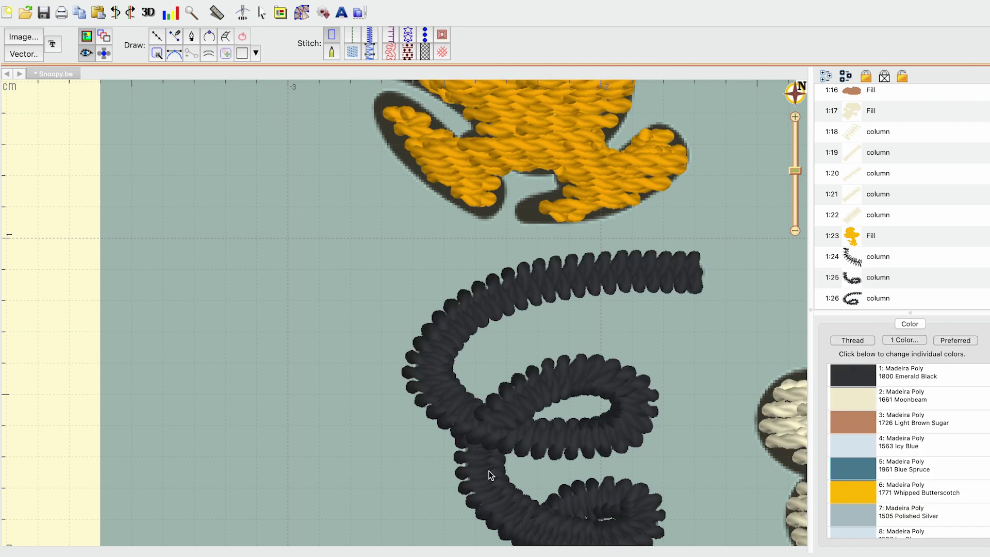
left_click(489, 471)
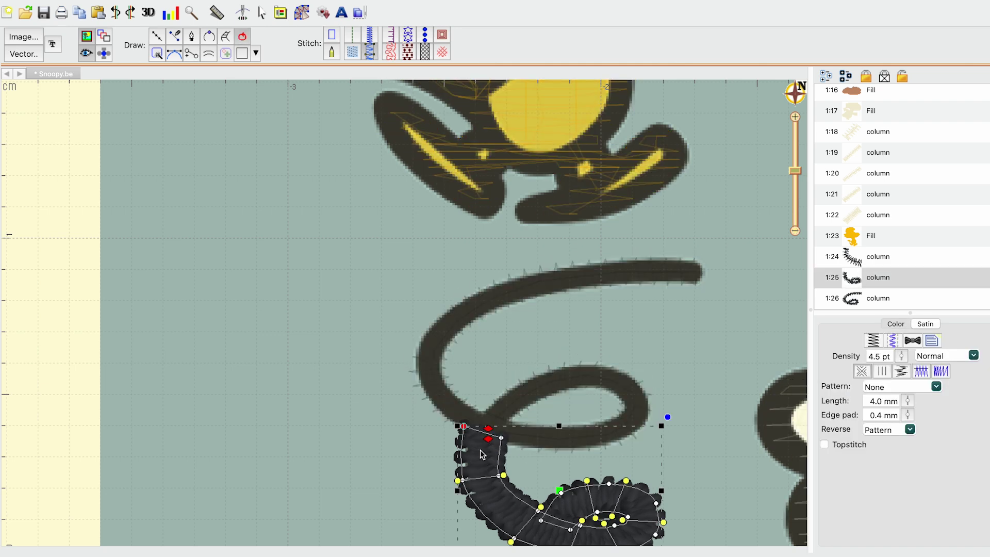
left_click(576, 283)
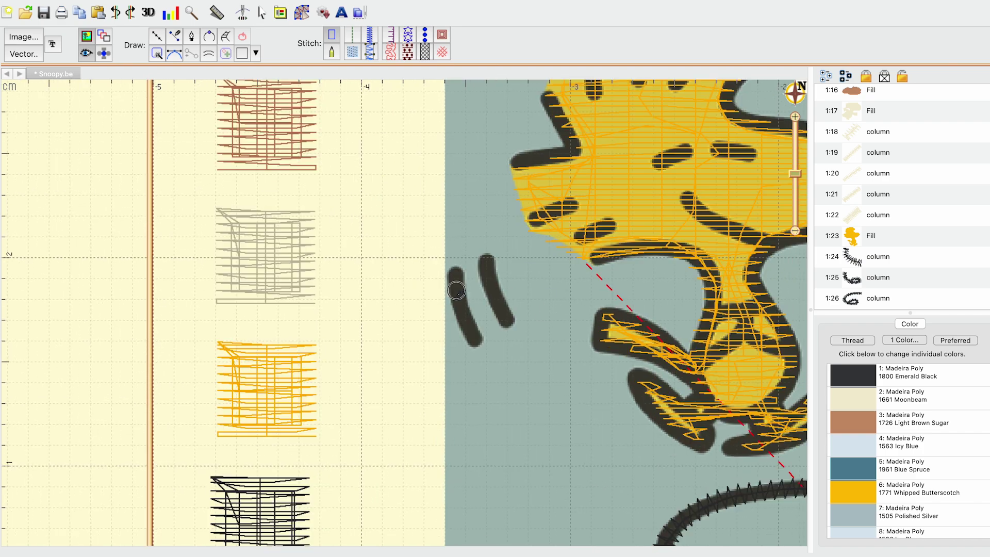
Step: Trace the outer motion line behind the bird as a satin column and adjust its stitch angle and end points
left_click_drag(456, 291, 357, 272)
left_click(225, 37)
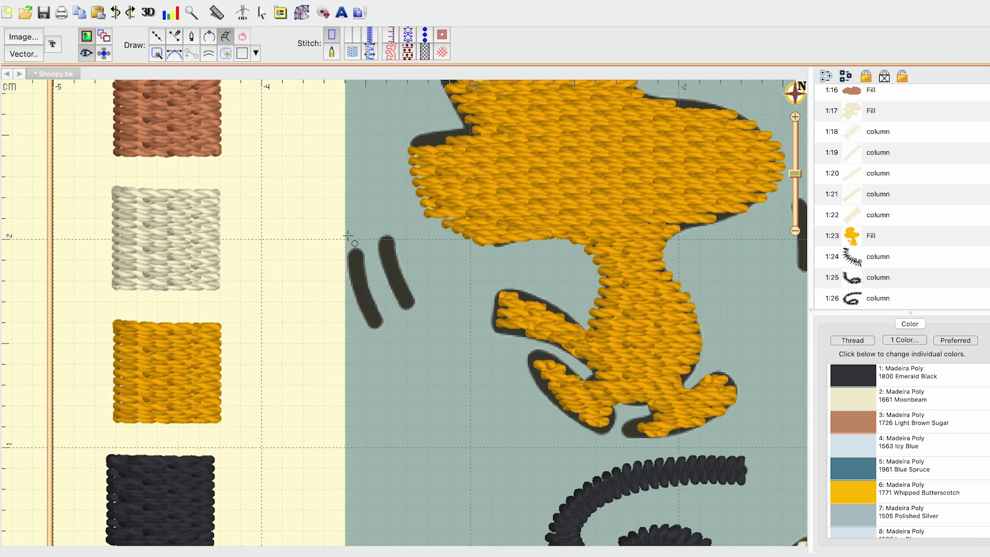
left_click(372, 329)
left_click(385, 318)
left_click(353, 293)
left_click(370, 282)
left_click(346, 257)
left_click(366, 253)
key("Return")
left_click_drag(385, 319, 389, 319)
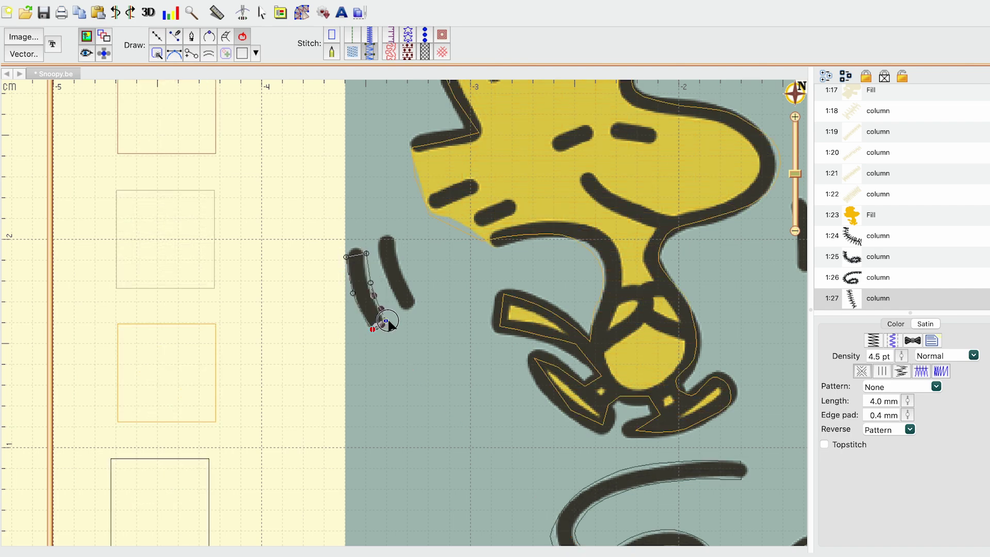
left_click(351, 253)
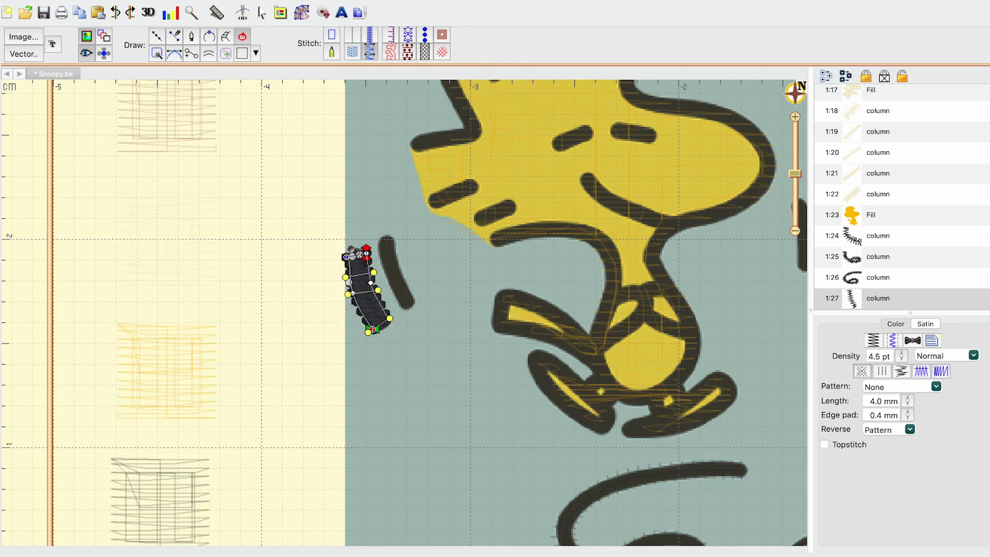
Step: Duplicate the motion line column and place the copy over the neighbouring inner line behind the bird
left_click(374, 308)
left_click(98, 13)
left_click_drag(367, 290, 396, 273)
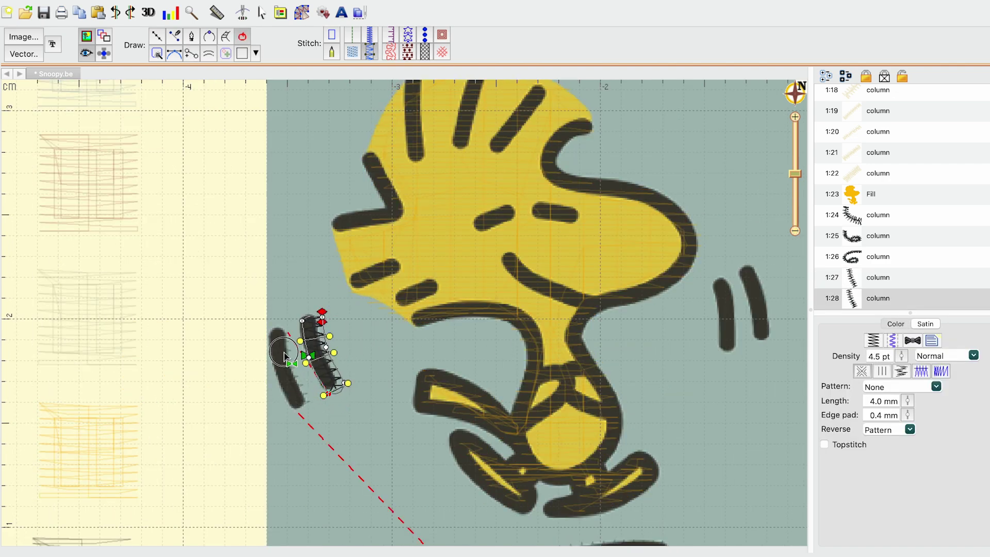
left_click_drag(276, 336, 283, 270)
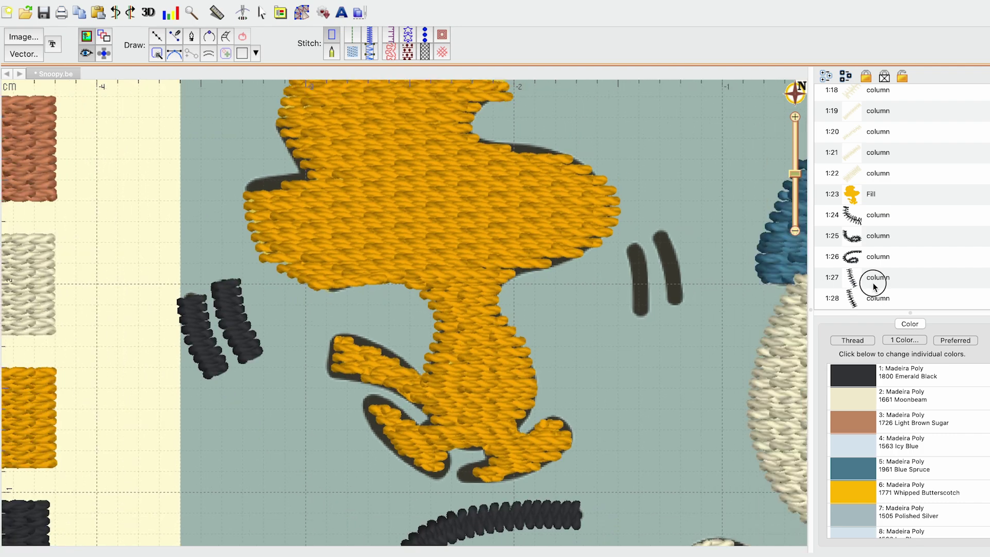
Step: Duplicate both motion line columns and position the copies over the two lines in front of the bird's beak
left_click(875, 281)
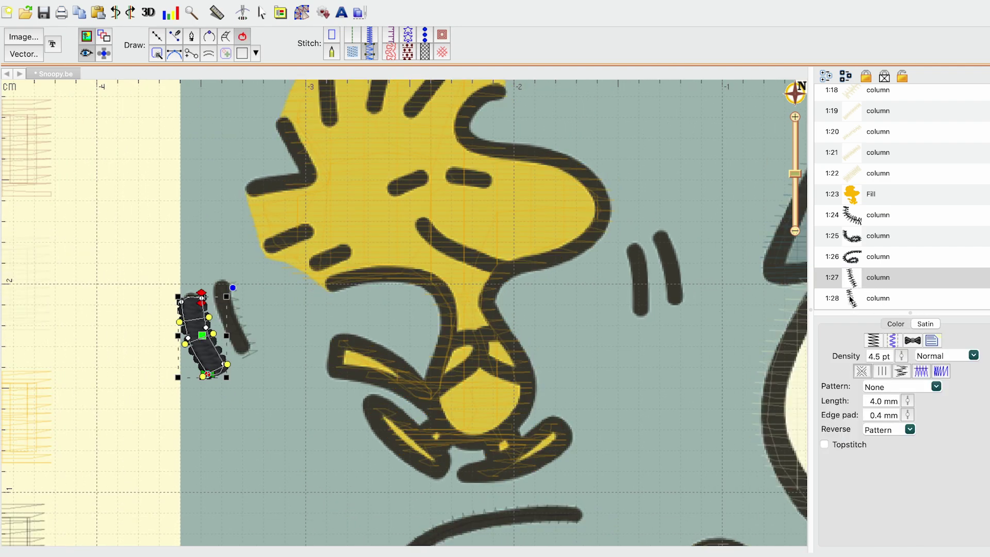
left_click(850, 295, "shift")
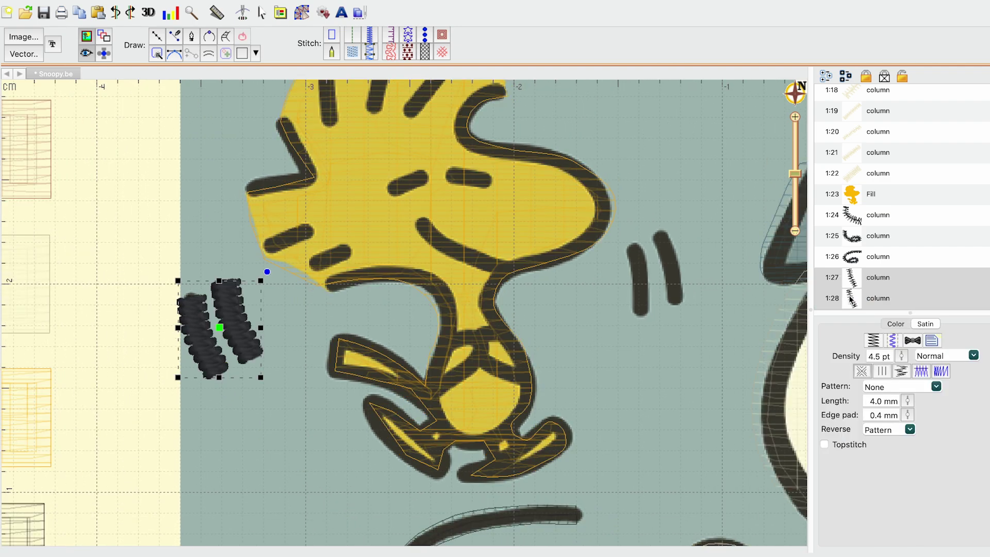
left_click(102, 14)
left_click_drag(245, 308, 685, 261)
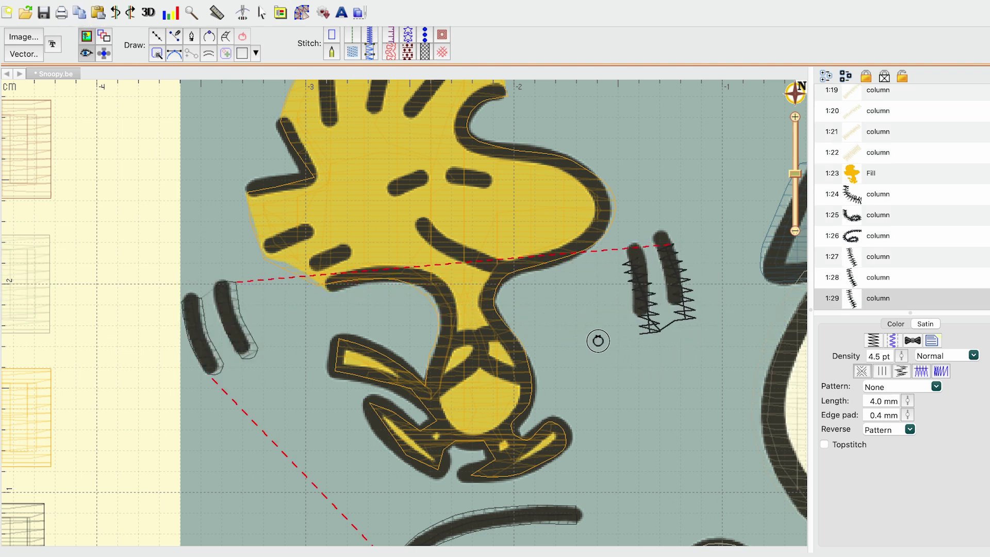
left_click_drag(660, 290, 658, 272)
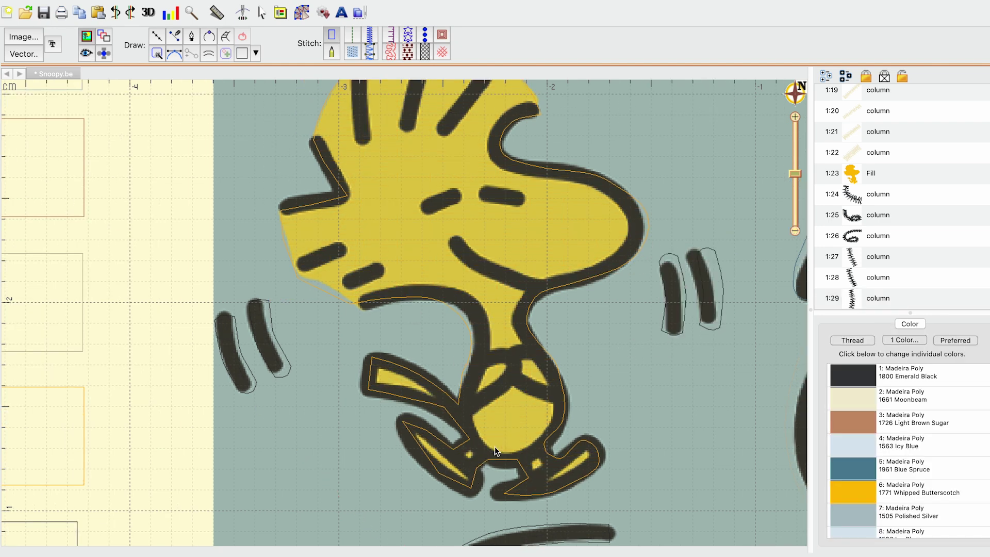
Step: Check the bird fill's dimensions in inches, view the whole design, and return the units to millimetres
left_click_drag(429, 262, 428, 313)
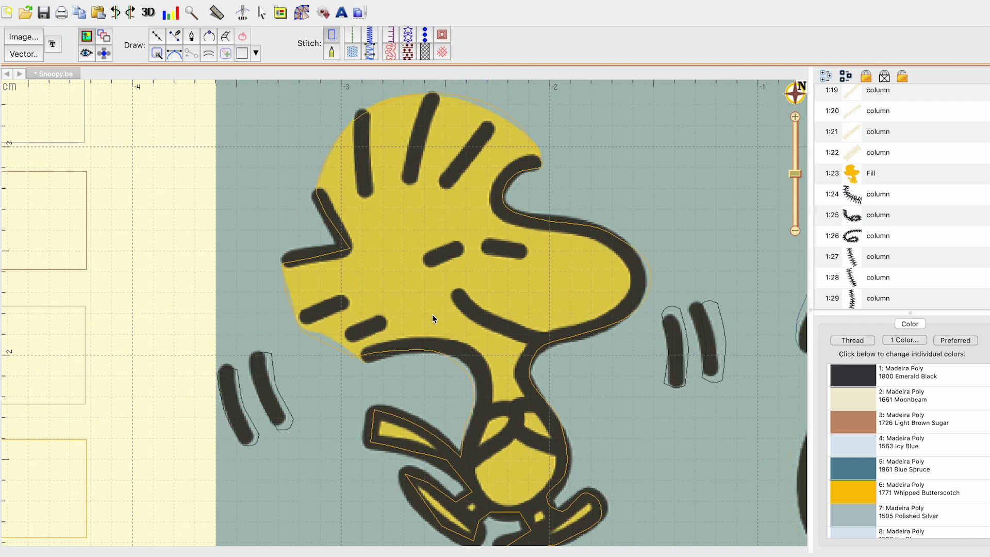
left_click_drag(553, 305, 542, 294)
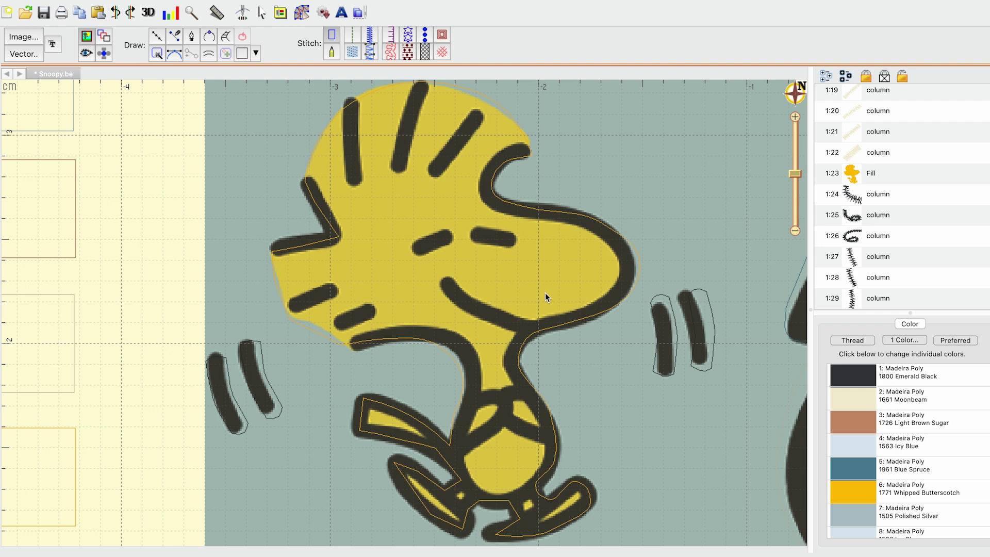
left_click(871, 173)
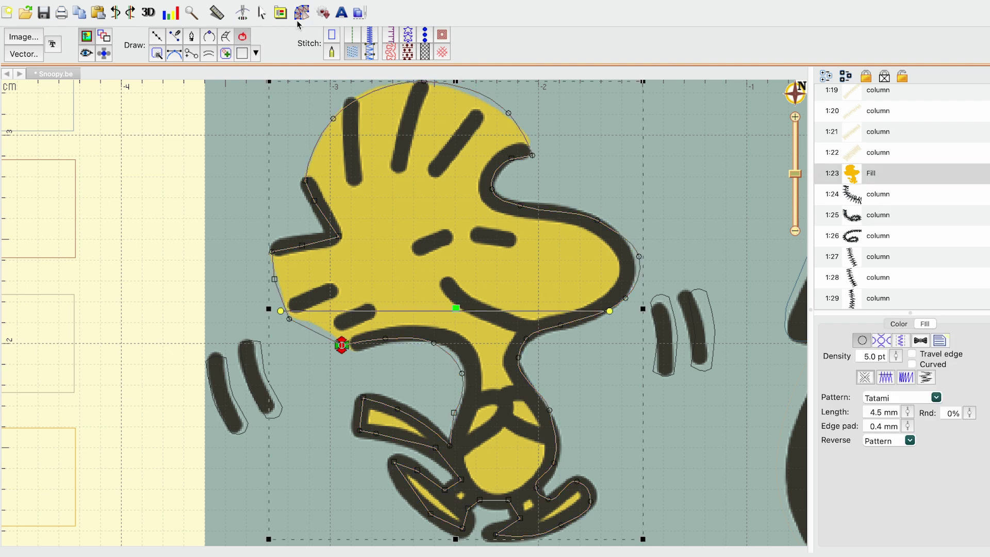
left_click(263, 14)
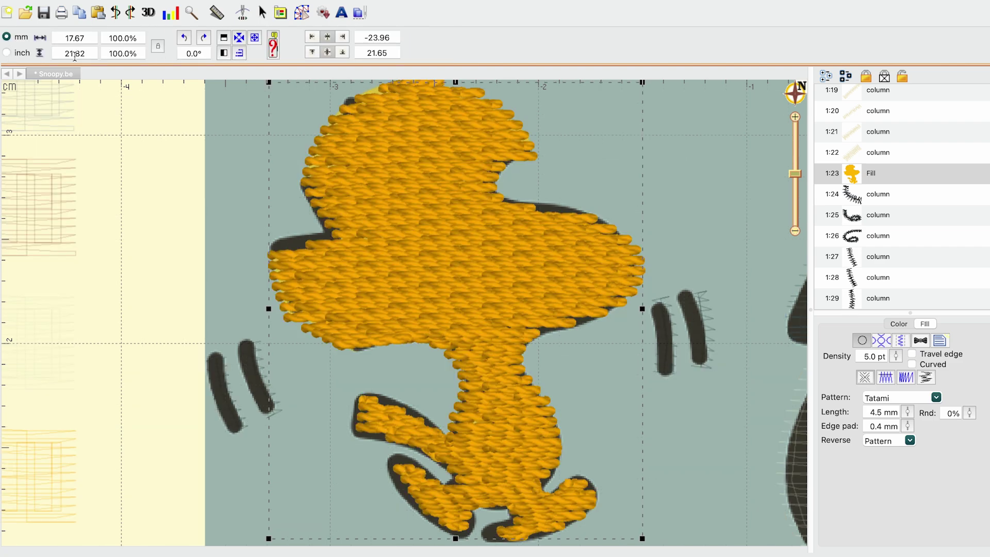
left_click(25, 53)
scroll(406, 227, "up", 1)
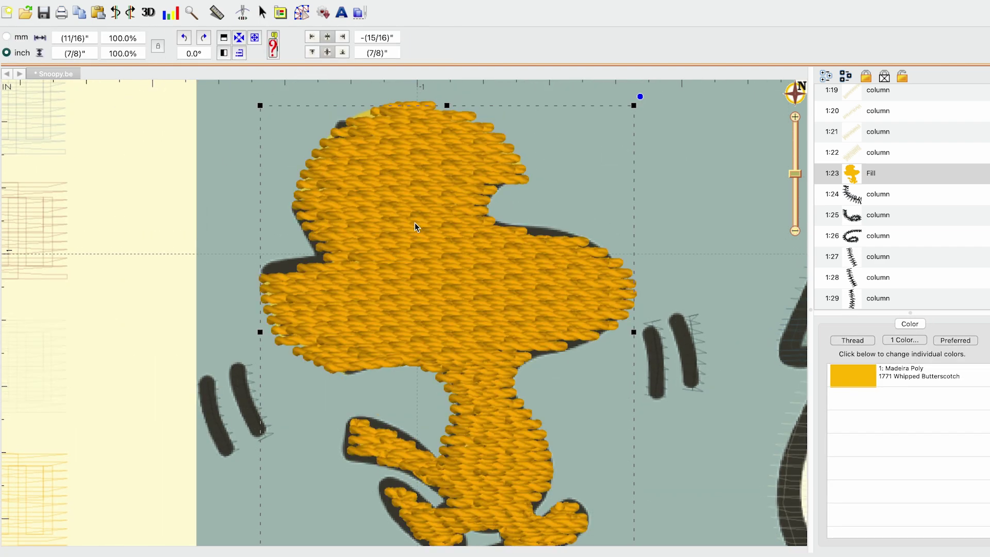
key("super+0")
left_click(416, 215)
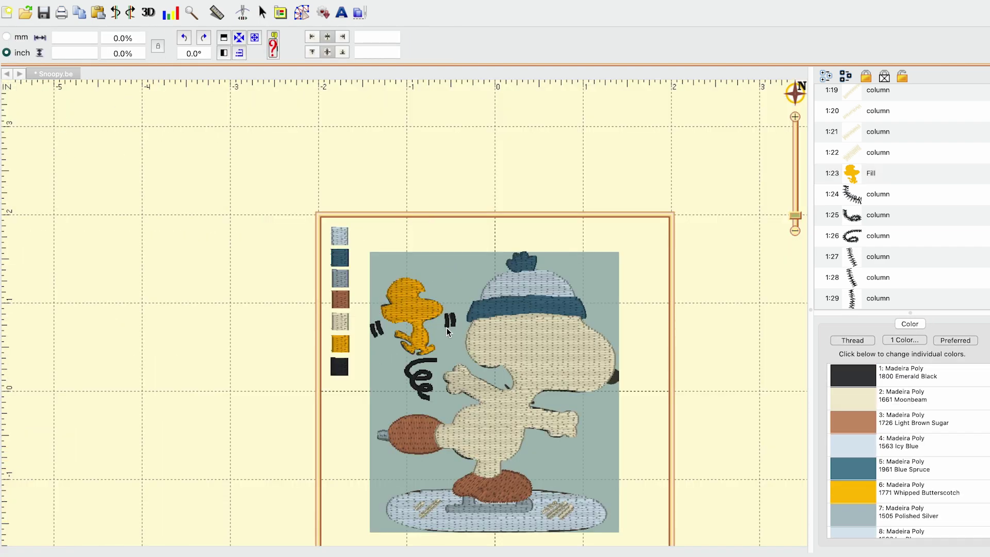
scroll(446, 327, "up", 2)
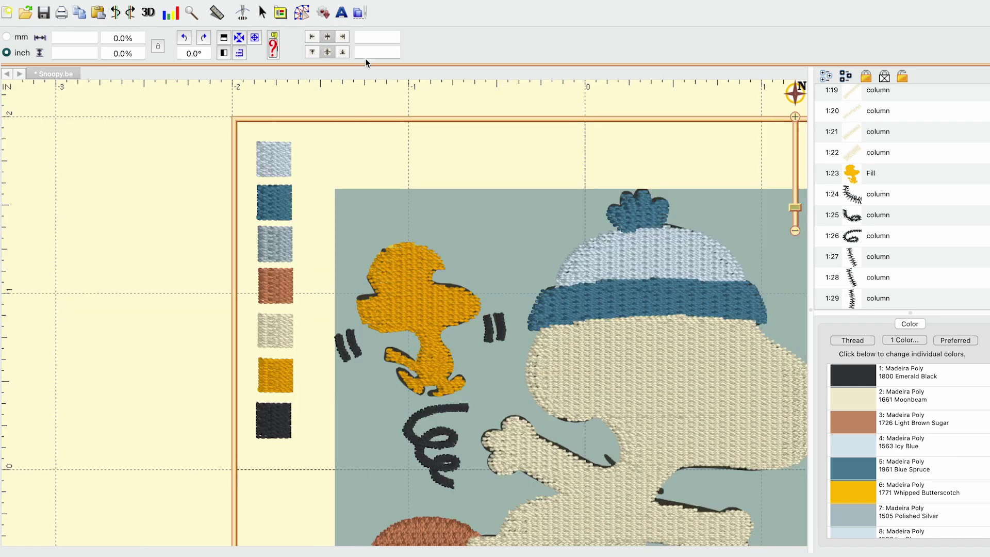
left_click(23, 40)
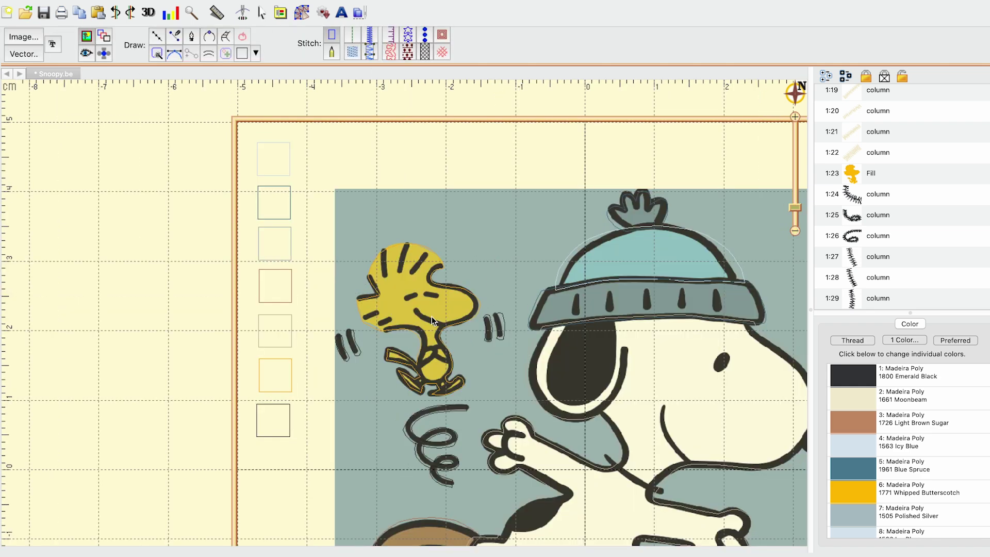
Step: Start a new Emerald Black run-stitch object with point-by-point drawing for the bird's feather marks
scroll(432, 321, "up", 3)
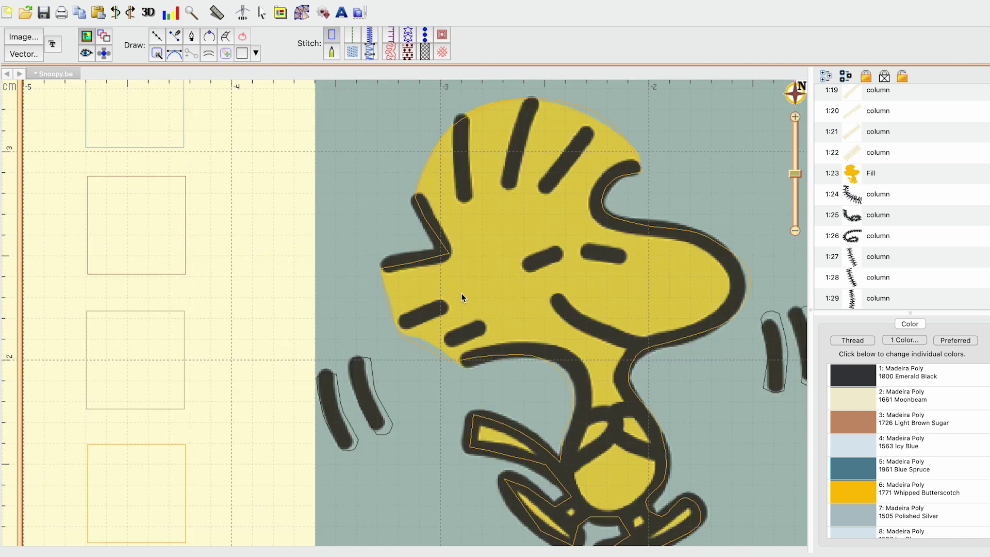
left_click(157, 36)
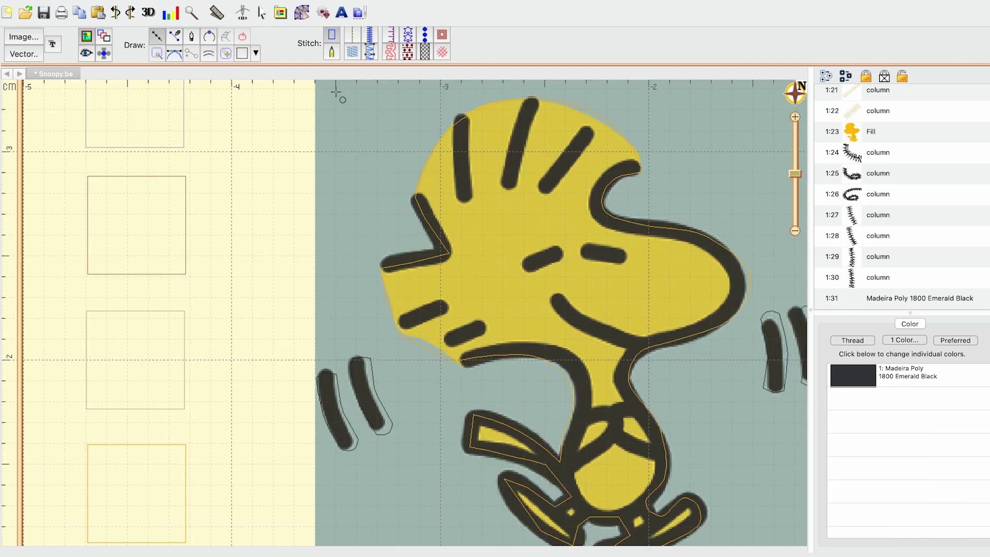
left_click(353, 37)
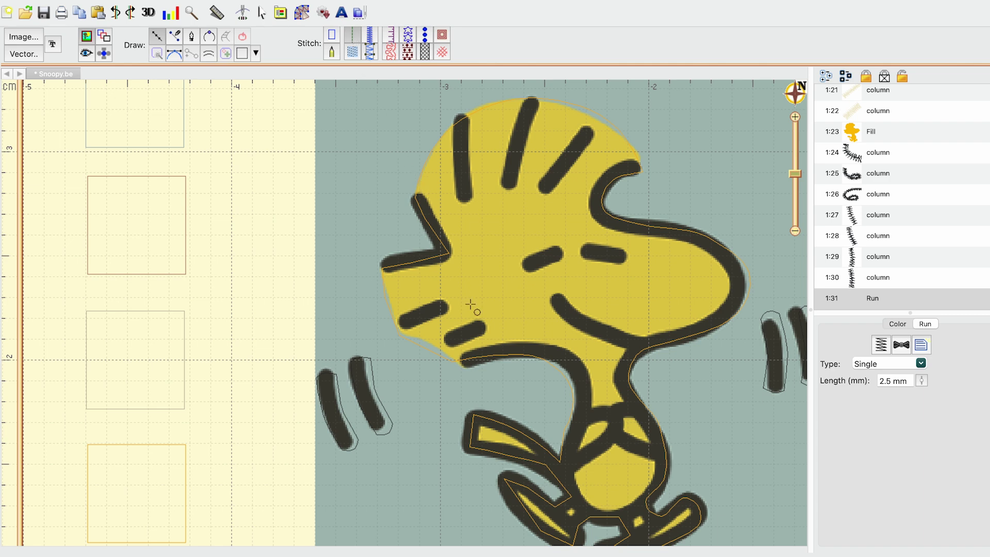
left_click(328, 225)
left_click(346, 204)
left_click(363, 181)
left_click(345, 161)
right_click(290, 185)
left_click(328, 228)
left_click(367, 285)
left_click(373, 222)
left_click(367, 265)
left_click(350, 307)
left_click(307, 281)
left_click(296, 252)
left_click(354, 237)
key("super+z")
left_click(314, 278)
right_click(320, 233)
left_click(353, 226)
left_click(369, 292)
left_click(354, 327)
left_click(304, 317)
left_click(284, 263)
left_click(293, 199)
left_click(319, 173)
left_click(266, 230)
key("Escape")
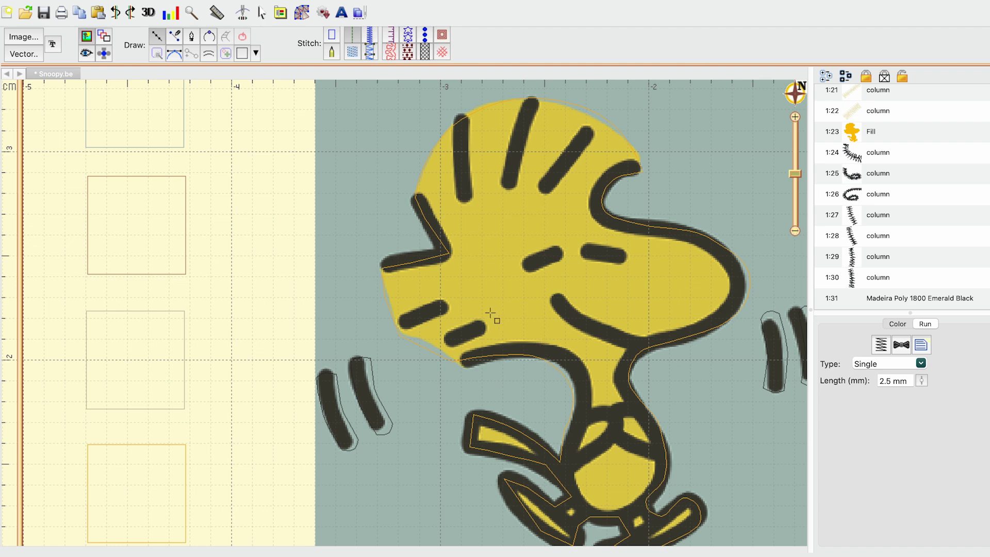
Step: Trace the lower short feather mark at the back of the bird's head with back-and-forth passes of a single 2.5 mm run stitch
left_click(448, 342)
left_click(481, 326)
left_click(448, 344)
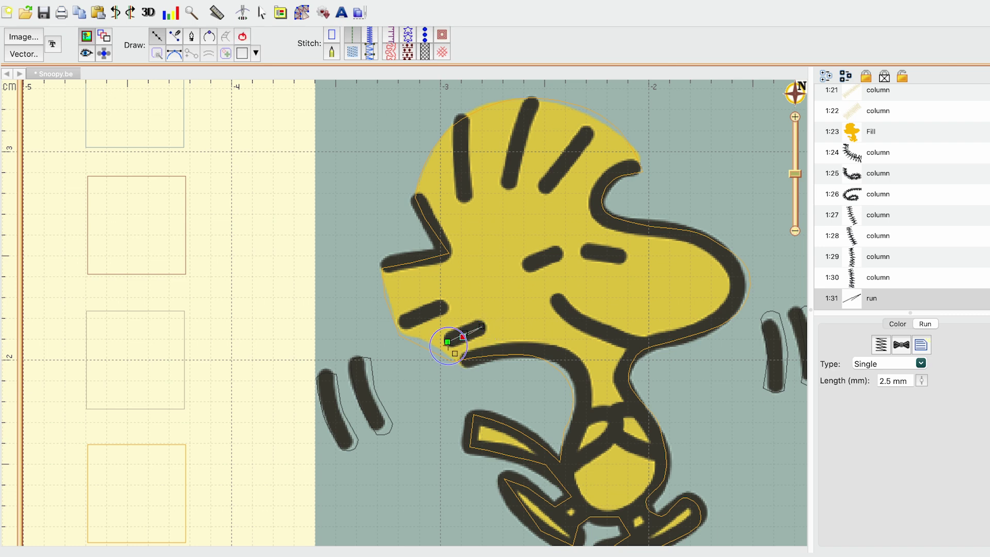
left_click(480, 326)
left_click(463, 334)
left_click(449, 345)
key("Return")
Step: Trace the upper short feather mark at the back of the bird's head as a single 2.5 mm run stitch
left_click_drag(405, 305, 423, 327)
left_click(225, 51)
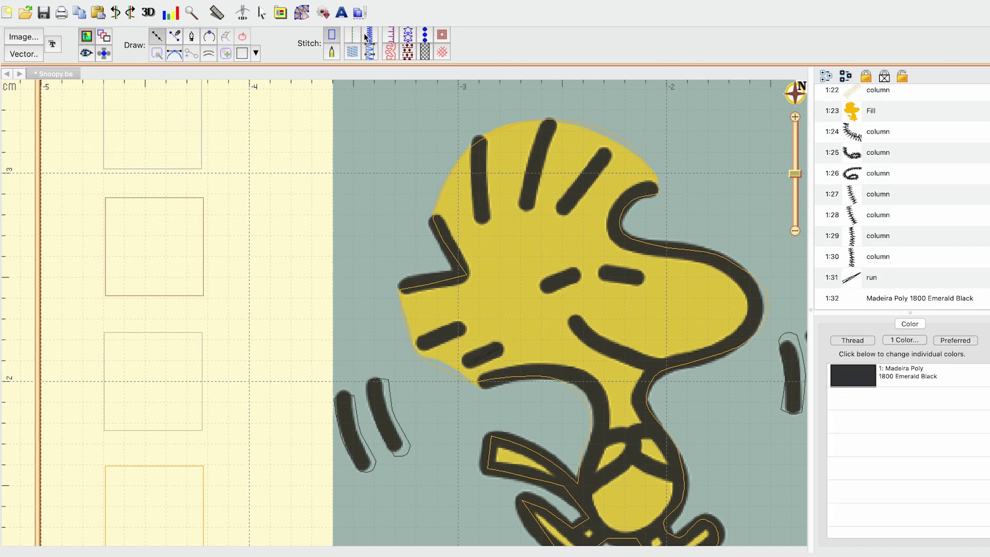
left_click(459, 329)
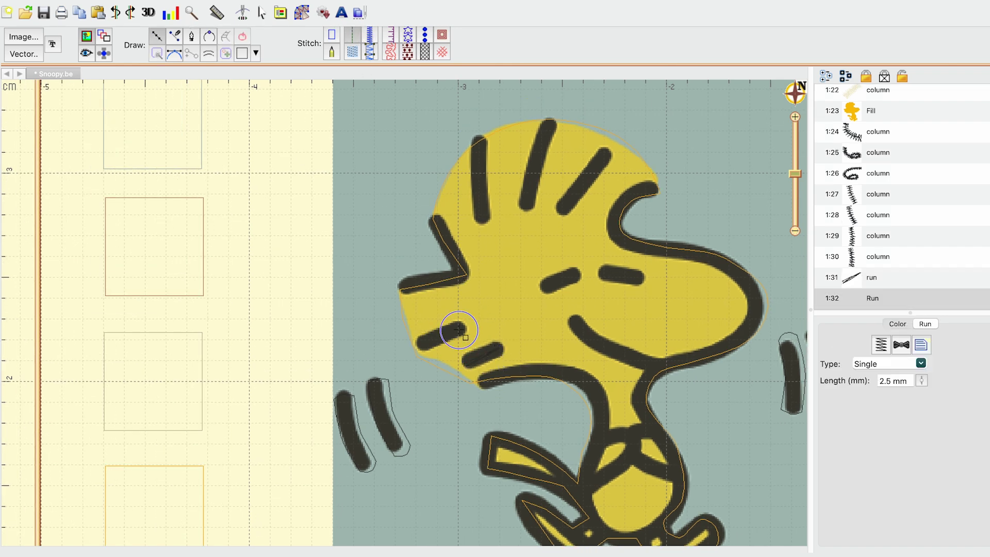
left_click(422, 346)
key("Escape")
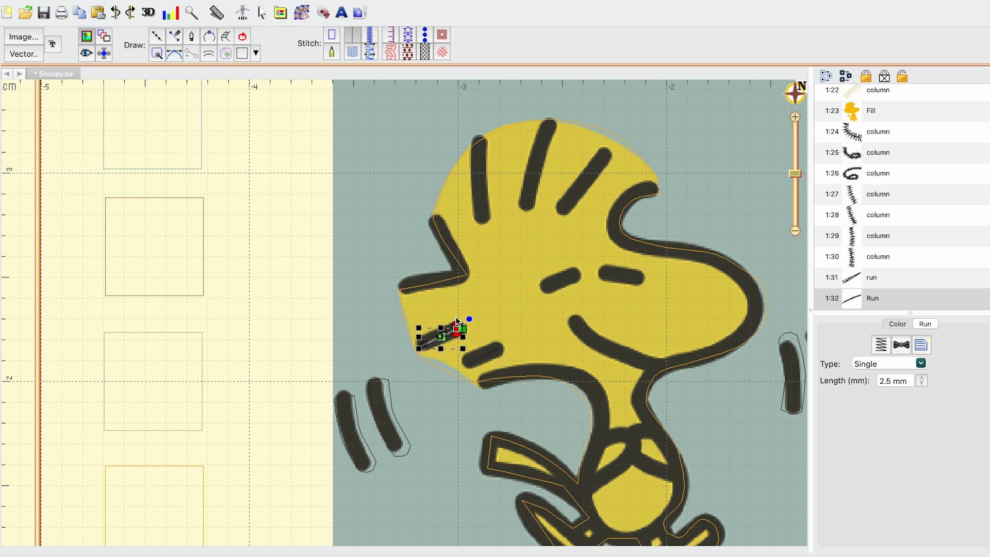
Step: Select the two short feather-mark runs in turn to compare their placement on the artwork
left_click_drag(395, 330, 419, 365)
left_click(389, 334)
left_click_drag(513, 373, 493, 393)
left_click_drag(575, 358, 507, 295)
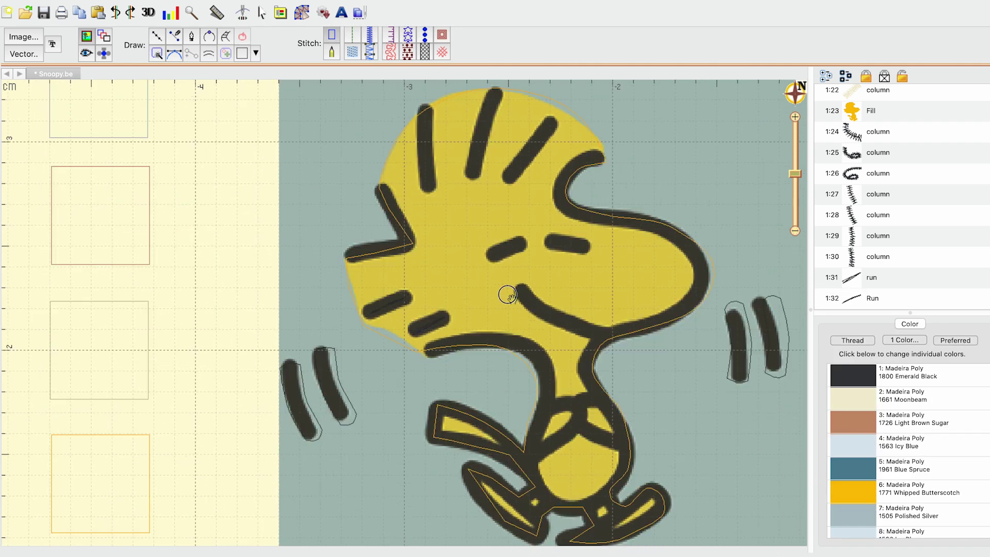
left_click(430, 324)
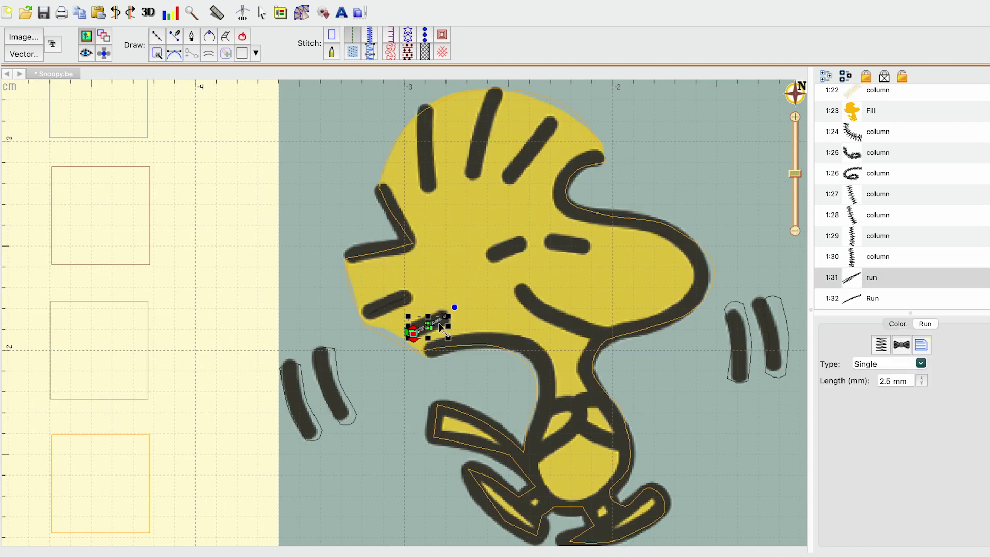
left_click(907, 302)
left_click_drag(417, 335, 442, 372)
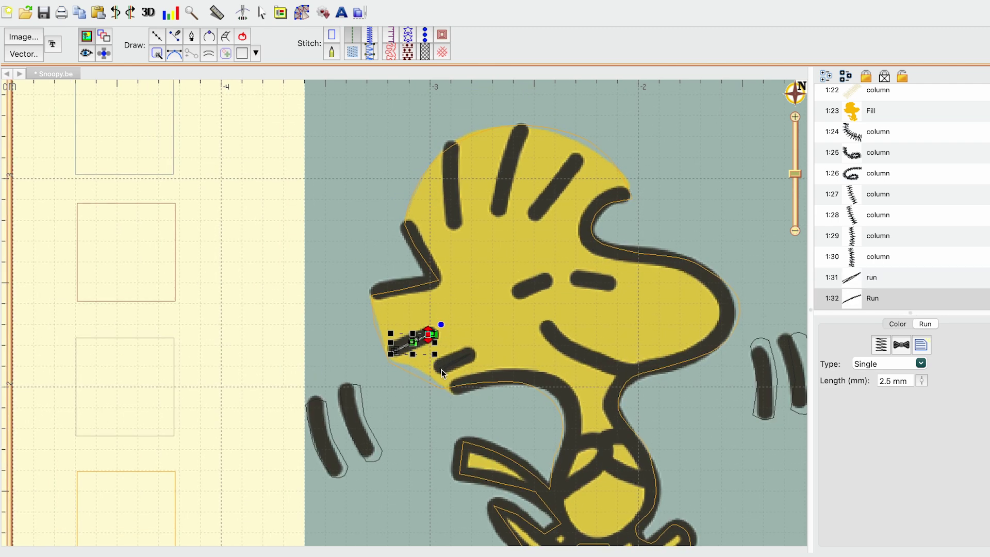
Step: Trace the V-shaped feather notch at the back of the bird's head with repeated passes of a single 2.5 mm run stitch
left_click(246, 237)
left_click(157, 37)
left_click(352, 34)
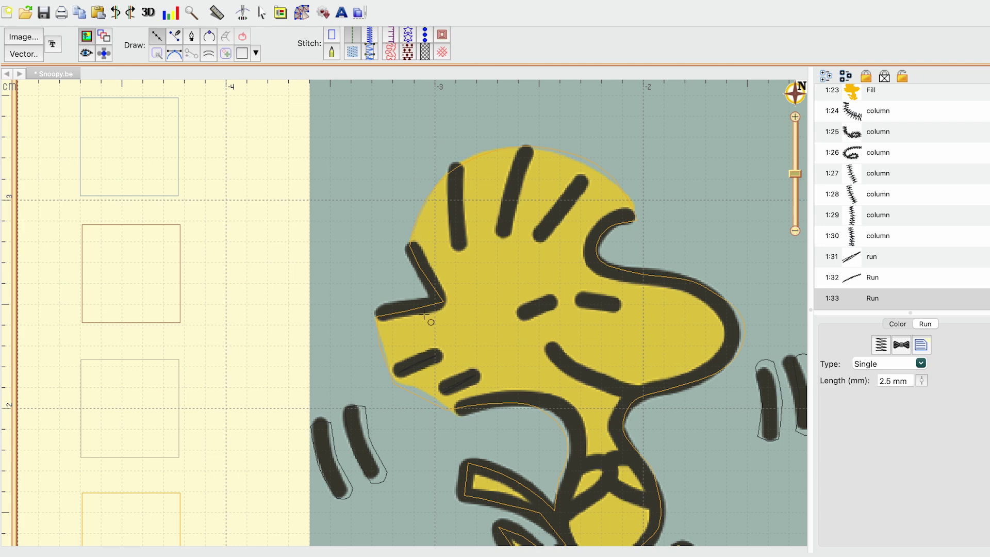
left_click(381, 313)
left_click(443, 304)
left_click(412, 248)
left_click(440, 303)
left_click(412, 310)
left_click(380, 316)
left_click(412, 311)
left_click(441, 303)
left_click(424, 270)
left_click(414, 249)
key("Return")
Step: Trace the rearmost long head feather with back-and-forth passes of a single 2.5 mm run stitch
left_click_drag(492, 218, 469, 285)
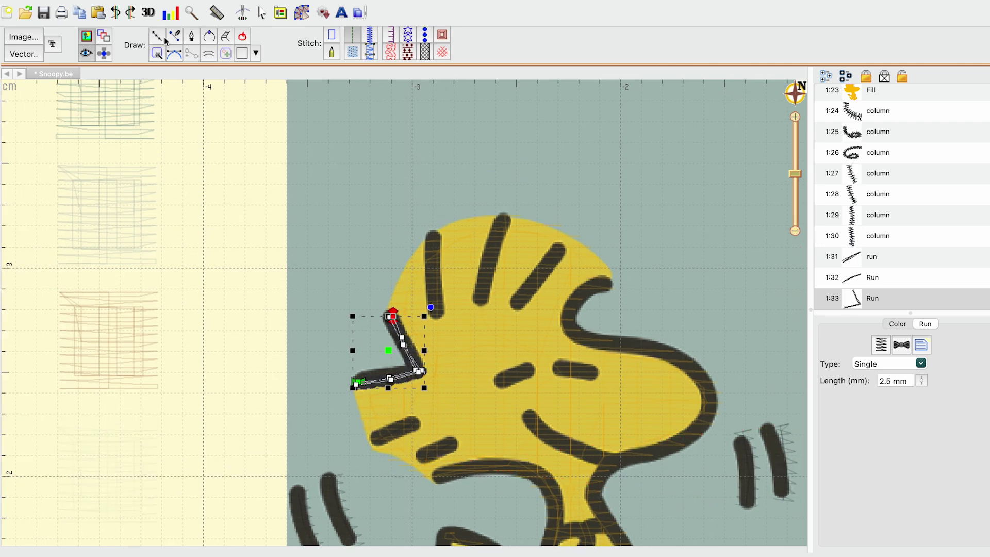
left_click(158, 37)
left_click(433, 242)
left_click(434, 305)
left_click(433, 242)
left_click(434, 315)
left_click(436, 235)
key("Return")
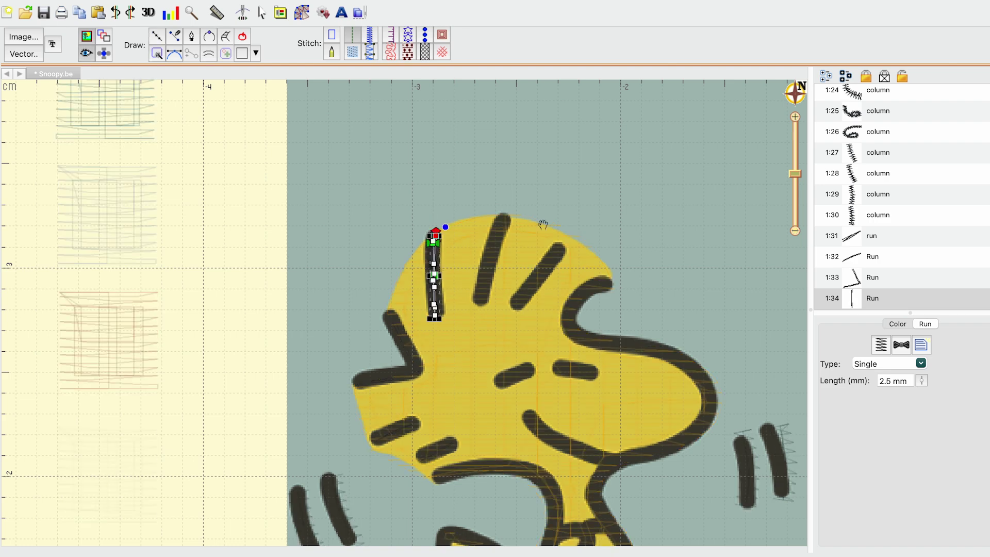
Step: Draw a back-and-forth line along the middle long feather on top of the bird's head
left_click_drag(543, 224, 472, 253)
left_click(157, 36)
left_click(407, 324)
left_click(425, 269)
left_click(411, 322)
left_click(431, 251)
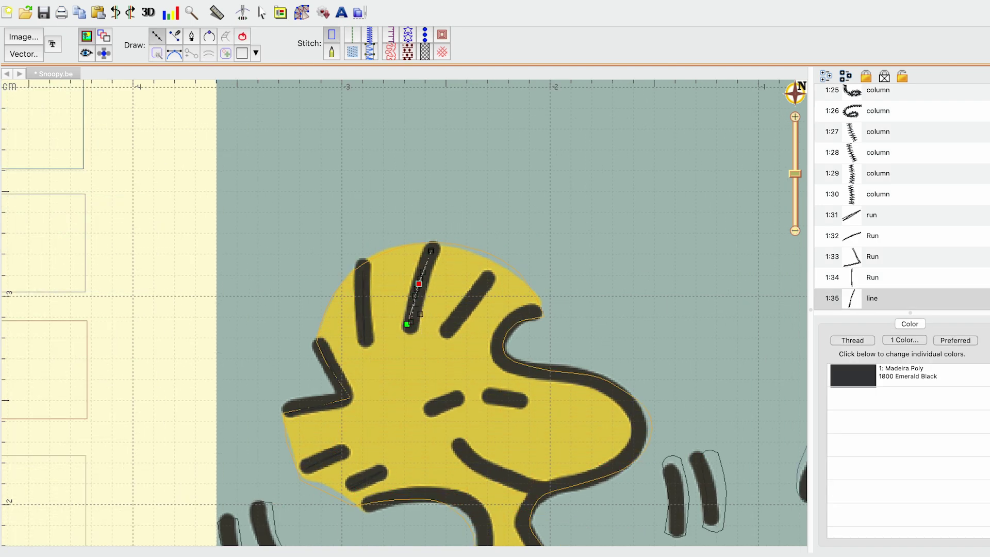
Step: Draw a back-and-forth line along the front long feather on the bird's head and deselect it
scroll(510, 310, "right", 3)
left_click(386, 262)
left_click(350, 311)
left_click(389, 263)
key("Return")
scroll(364, 276, "left", 3)
left_click(267, 186)
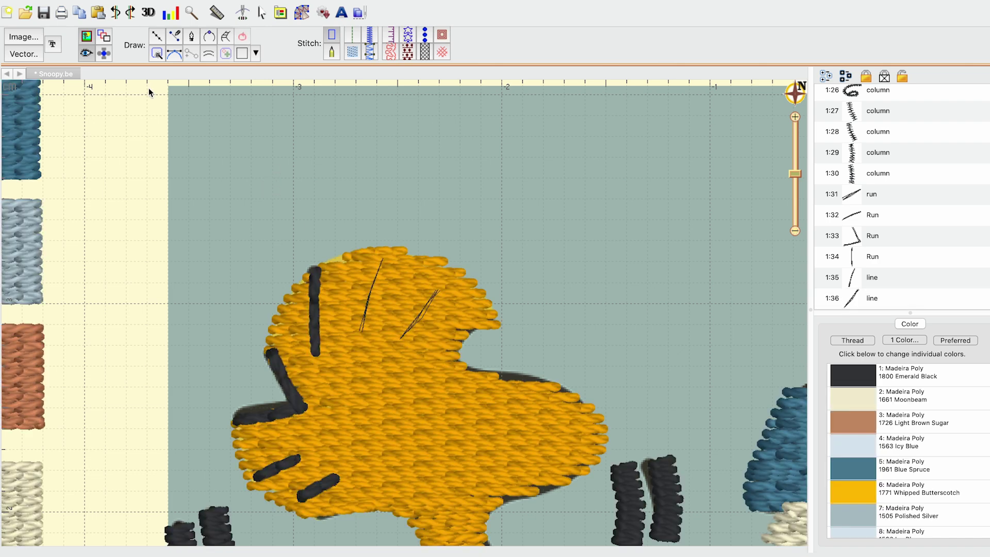
Step: Convert the two remaining line objects in the yellow bird's hair (1:35 and 1:36) to run stitches
left_click(875, 285)
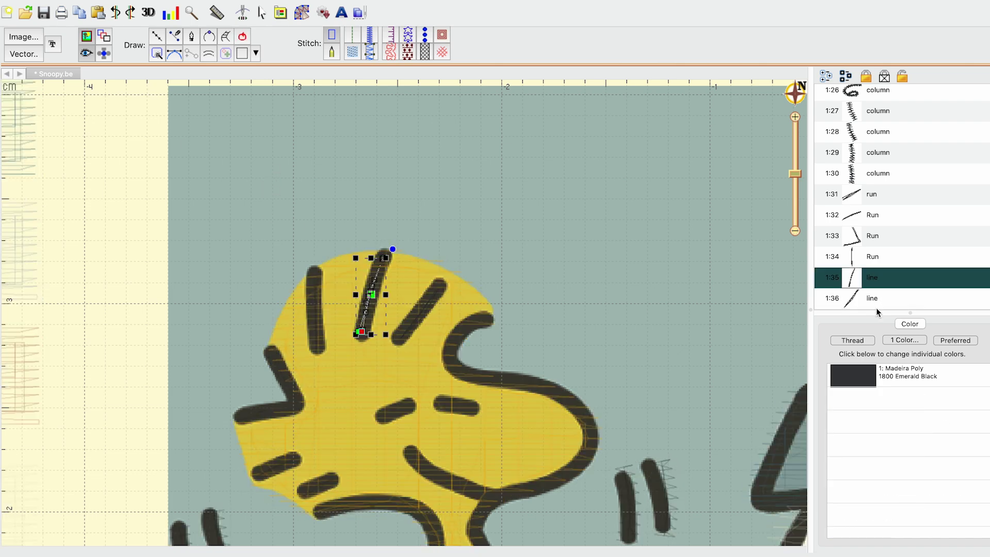
left_click(877, 306, "shift")
left_click(354, 36)
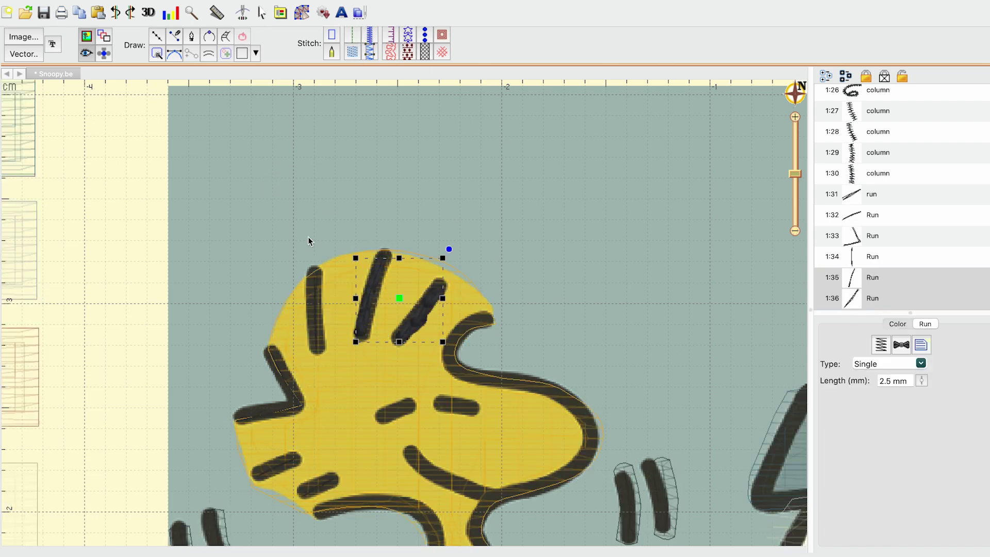
left_click(196, 196)
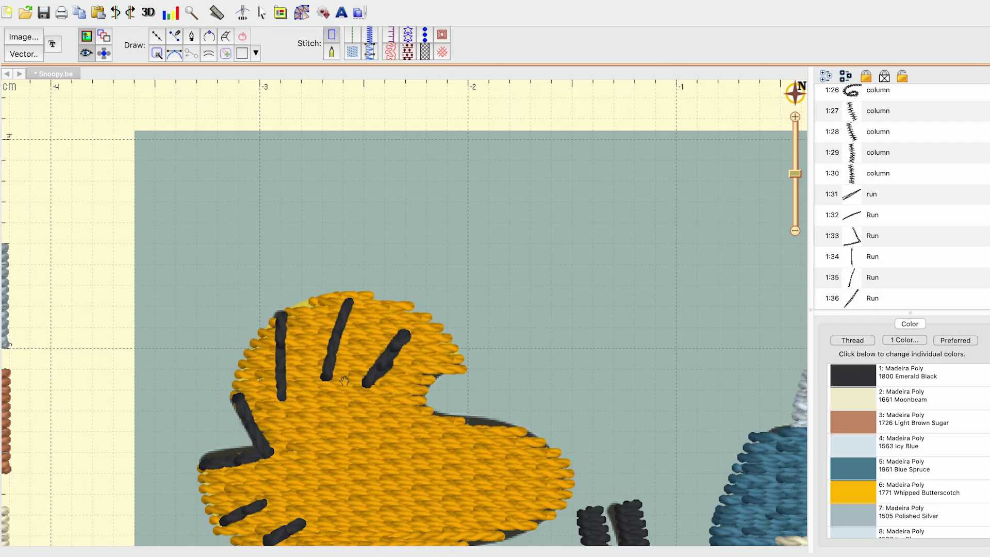
Step: Examine the black hair strokes on the yellow bird's head in the stitch preview
left_click_drag(339, 377, 356, 375)
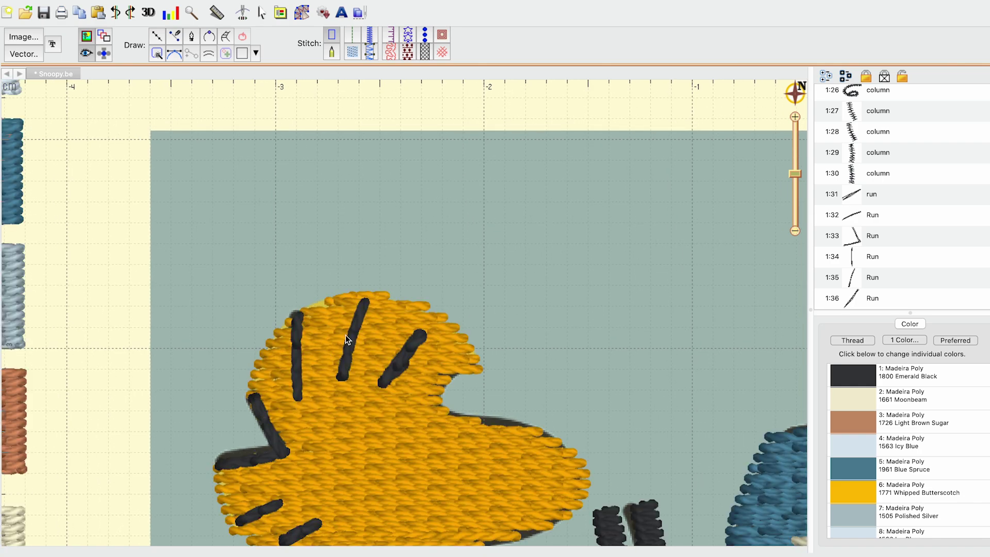
left_click_drag(305, 341, 336, 313)
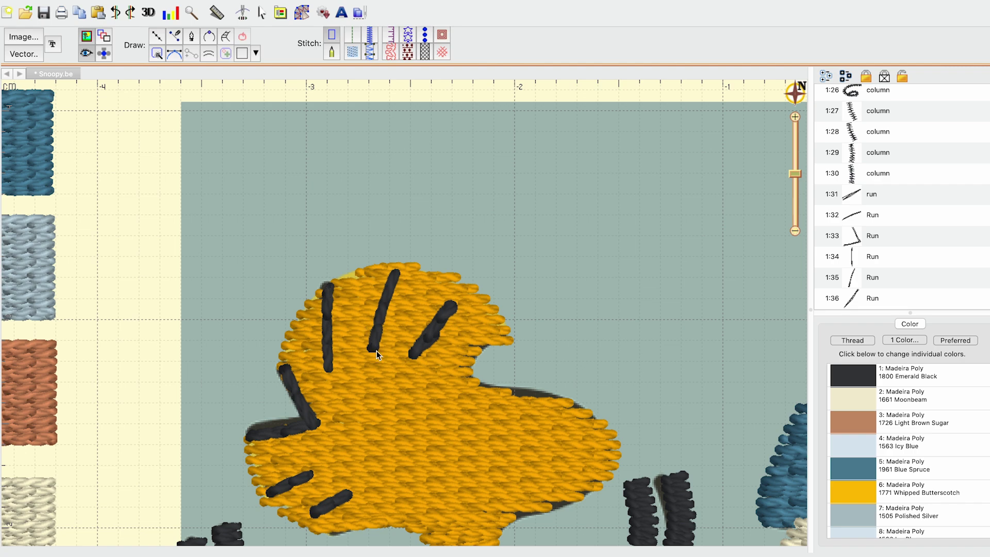
mouse_move(378, 352)
left_mouse_down()
mouse_move(367, 358)
mouse_move(355, 340)
mouse_move(378, 338)
left_mouse_up()
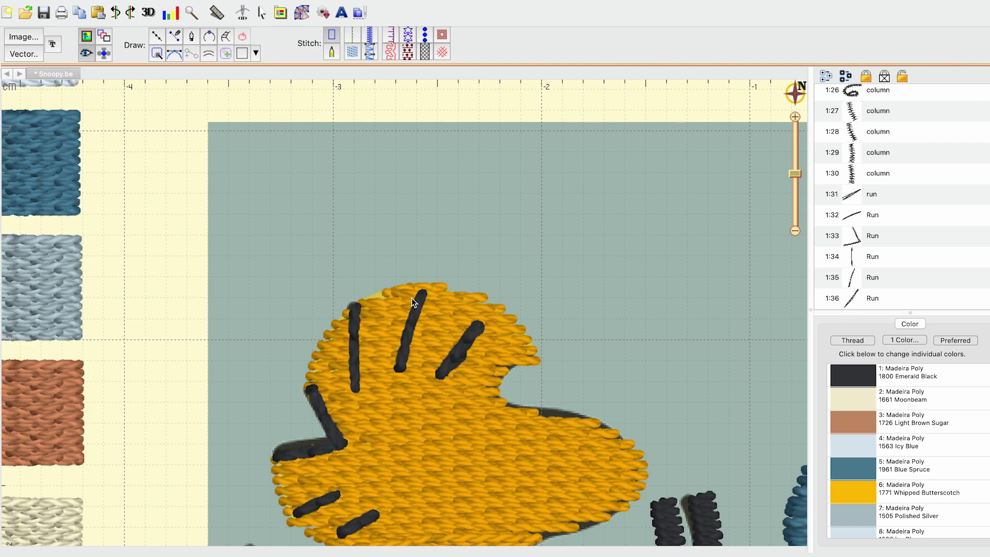
left_click_drag(412, 298, 437, 322)
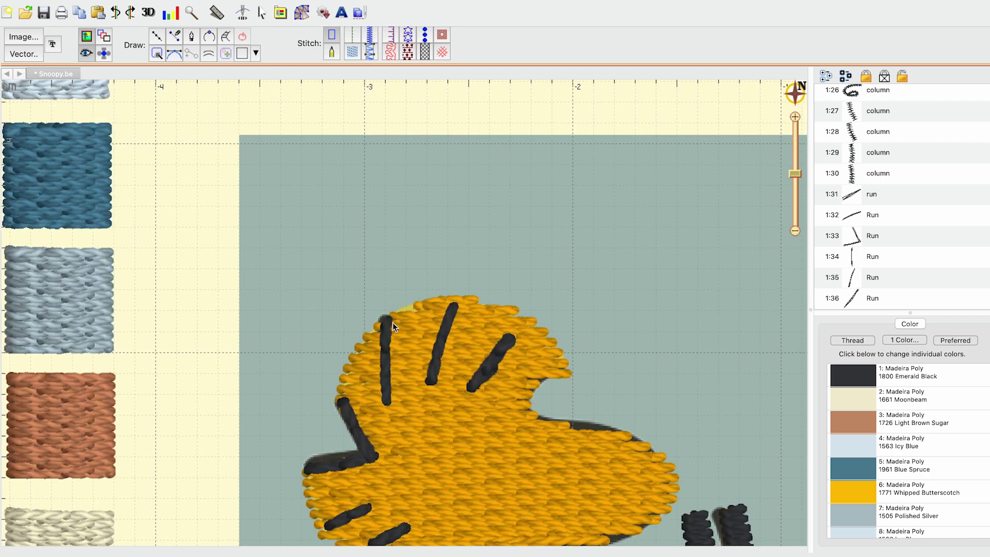
left_click_drag(431, 351, 423, 333)
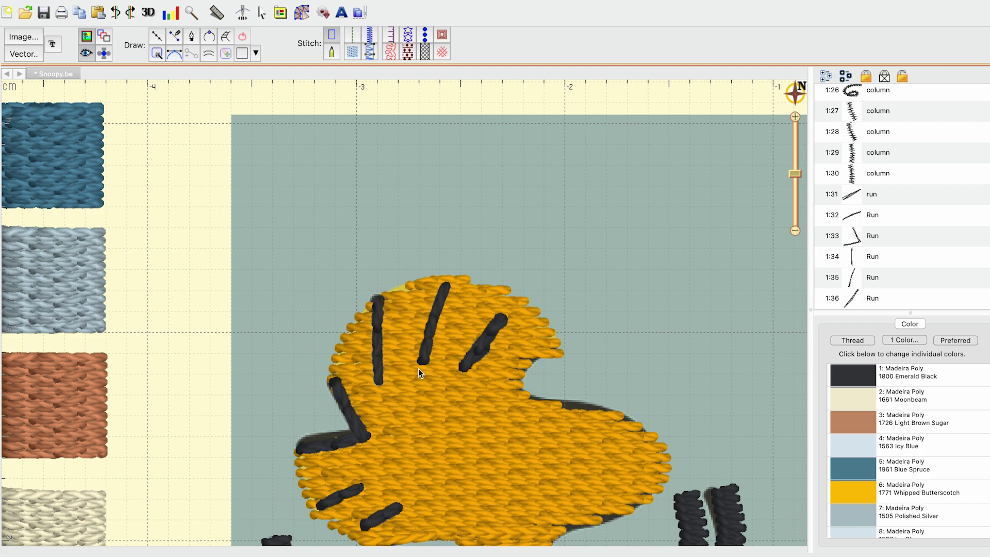
left_click_drag(421, 226, 383, 301)
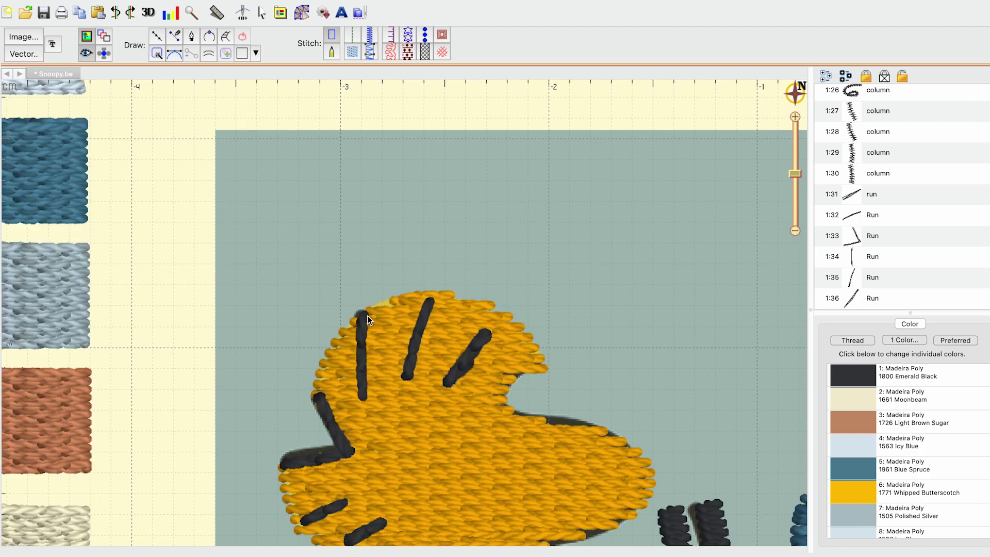
left_click_drag(416, 320, 386, 325)
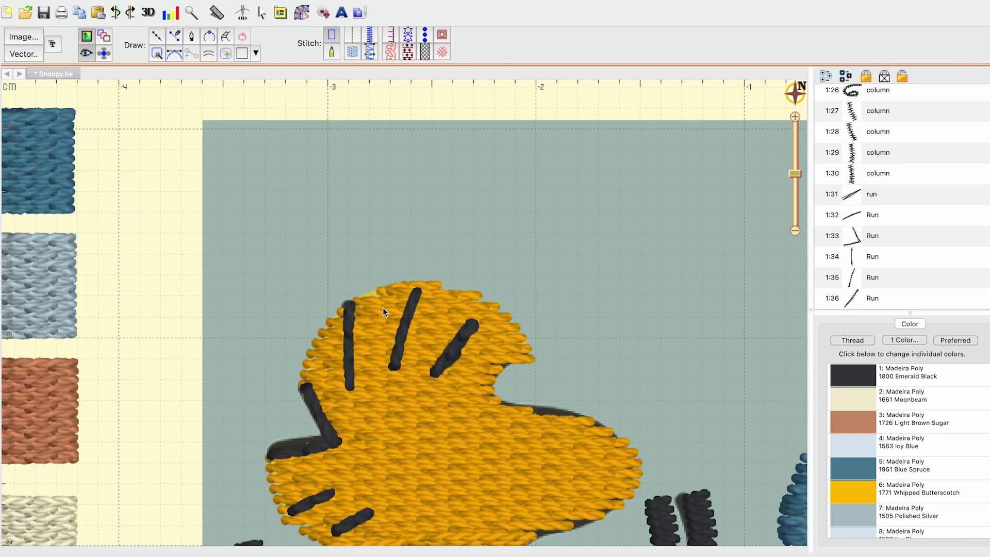
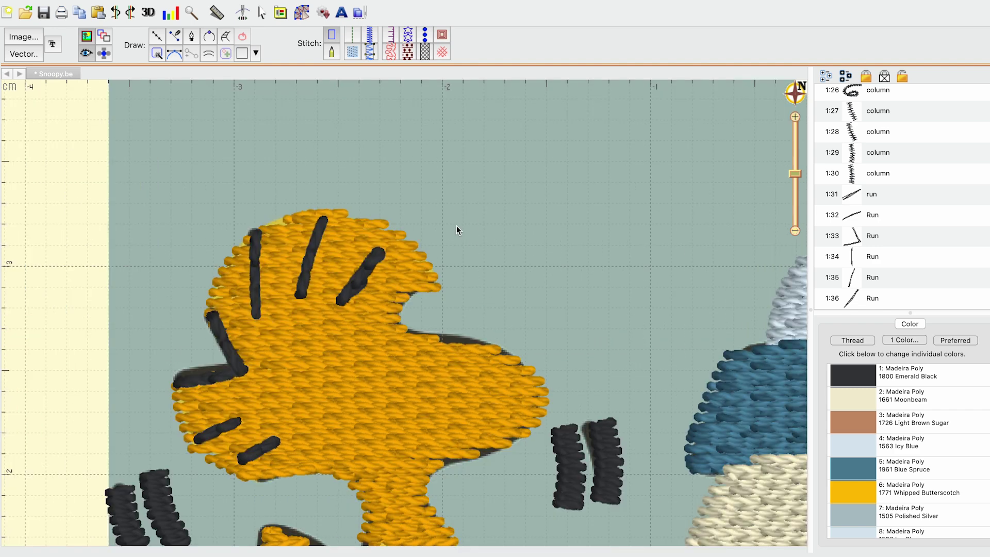
Step: Start a run-stitch outline at the tip of the bird's forehead curl and trace it along the top of the beak
left_click(157, 36)
left_click(352, 35)
scroll(361, 218, "down", 3)
left_click(380, 220)
left_click(355, 234)
left_click(348, 255)
left_click(359, 271)
left_click(395, 276)
left_click(431, 282)
left_click(463, 298)
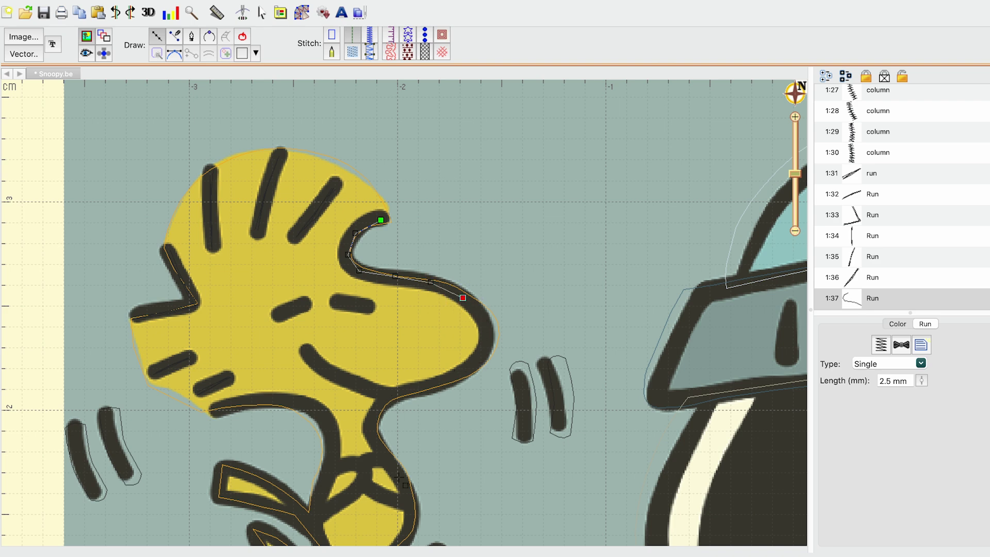
Step: Retrace the forehead outline back to its starting point and forward again to the top of the beak
left_click(440, 286)
left_click(403, 278)
left_click(374, 273)
left_click(352, 263)
left_click(347, 246)
left_click(361, 233)
left_click(381, 220)
left_click(365, 226)
left_click(352, 242)
left_click(349, 257)
left_click(369, 274)
left_click(402, 277)
left_click(442, 286)
left_click(463, 297)
Step: Continue the run outline around the beak tip, along its underside and up the mouth line
scroll(463, 251, "down", 3)
left_click(464, 263)
left_click(460, 290)
left_click(452, 290)
left_click(429, 306)
left_click(404, 312)
left_click(371, 320)
left_click(337, 312)
left_click(287, 280)
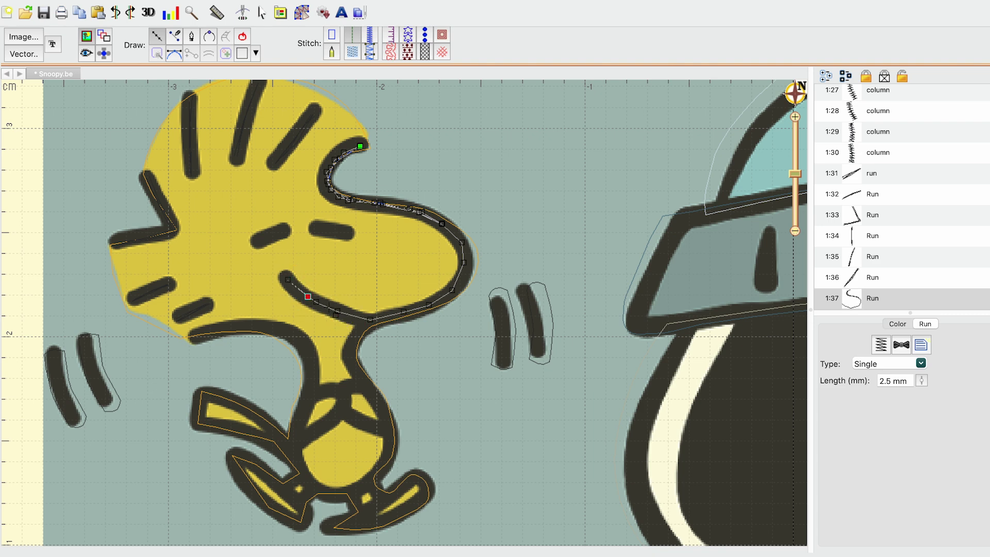
Step: Double the run over the mouth line and retrace the underside of the beak up to its tip
left_click(321, 303)
left_click(293, 284)
left_click(315, 300)
left_click(354, 318)
left_click(376, 320)
left_click(410, 313)
left_click(444, 297)
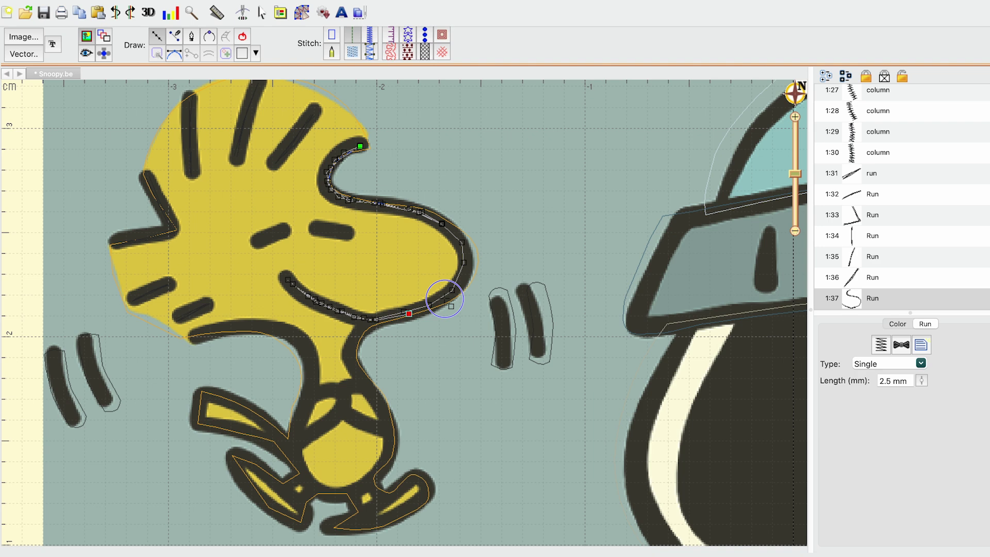
left_click(467, 270)
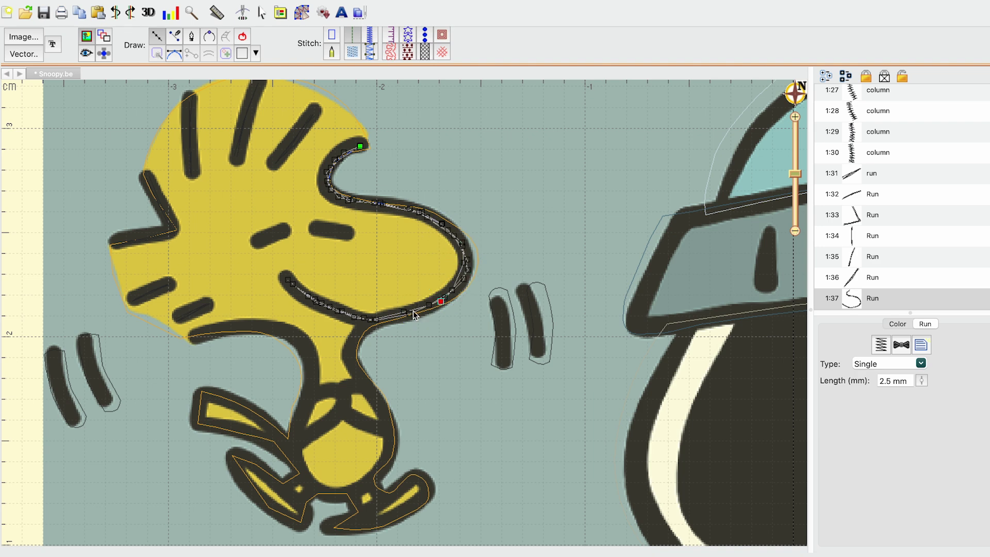
Step: Bring the run back along the beak's underside and continue it down the front of the bird's neck
left_click(396, 315)
left_click(375, 321)
left_click_drag(364, 299, 380, 230)
left_click(376, 265)
left_click(369, 281)
left_click(375, 302)
left_click(390, 324)
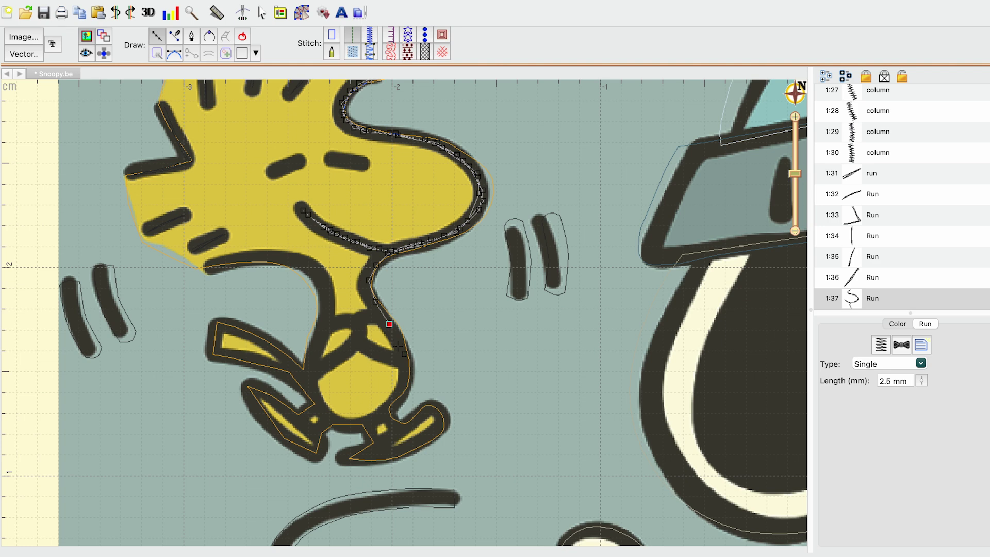
Step: Remove the last point, then trace the loop on the front of the bird's chest and the belly's front edge
key("BackSpace")
left_click(385, 316)
left_click(373, 316)
left_click(357, 324)
left_click(366, 349)
left_click(394, 363)
left_click(405, 364)
left_click(377, 355)
left_click(366, 318)
left_click(370, 286)
left_click(398, 342)
left_click(389, 410)
left_click(405, 384)
Step: Continue the run outline around the bird's front foot and back over it to the leg
scroll(405, 384, "down", 2)
scroll(422, 361, "down", 2)
left_click(405, 353)
left_click(442, 351)
left_click(445, 385)
left_click(365, 400)
left_click(405, 376)
left_click(456, 367)
left_click(415, 367)
Step: Trace the run along the bottom of the belly and around the bird's rear foot
mouse_move(414, 368)
left_mouse_down()
mouse_move(376, 401)
mouse_move(391, 380)
mouse_move(354, 366)
mouse_move(330, 336)
left_mouse_up()
scroll(330, 336, "up", 2)
left_click(371, 393)
left_click(324, 369)
left_click(388, 431)
left_click(399, 400)
left_click(354, 381)
left_click(347, 409)
left_click(392, 408)
left_click(328, 383)
left_click(370, 393)
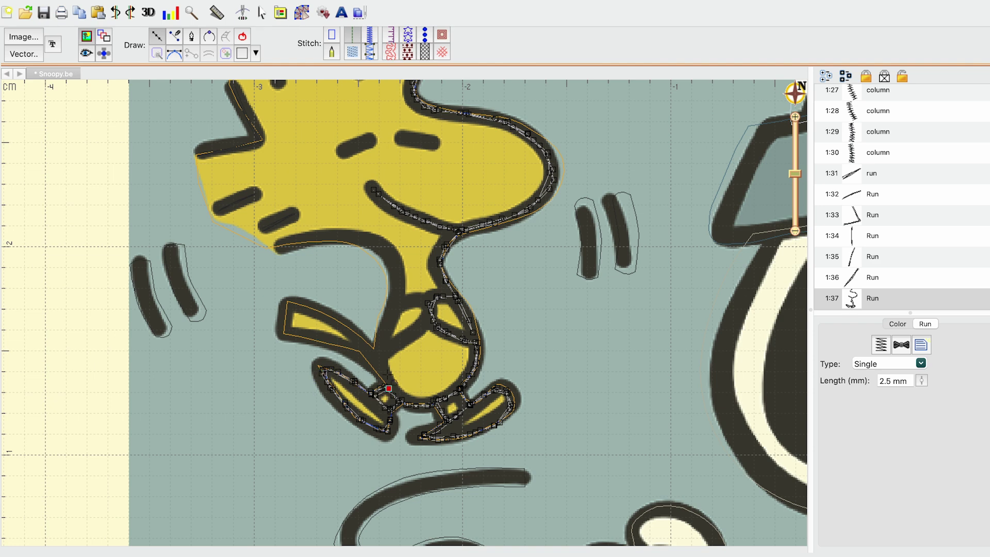
Step: Outline the bird's tail with the same run and bring it back to the body
scroll(371, 393, "up", 3)
left_click(372, 414)
left_click(331, 410)
left_click(331, 381)
left_click(393, 423)
left_click(418, 445)
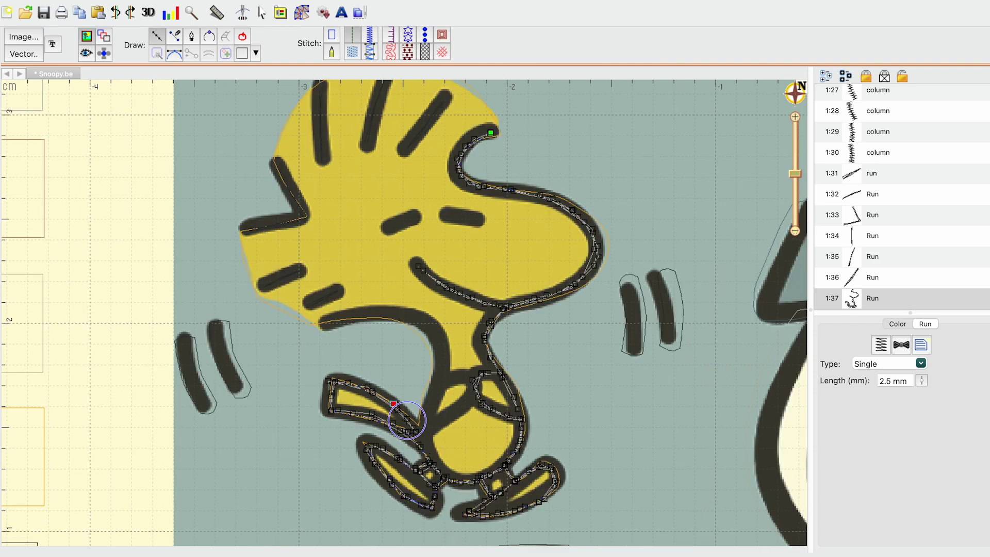
left_click(423, 433)
Step: Trace the run across the chest and around the loop on the back side of the bird's body
scroll(424, 424, "up", 2)
left_click(457, 419)
left_click(479, 416)
left_click(490, 428)
left_click(476, 447)
left_click(440, 462)
left_click(455, 414)
Step: Continue the run up the back of the neck and along the underside of the head, then finish the object
scroll(455, 413, "up", 2)
left_click(463, 398)
left_click(433, 384)
left_click(392, 389)
left_click(476, 420)
left_click(462, 398)
left_click(365, 396)
key("Return")
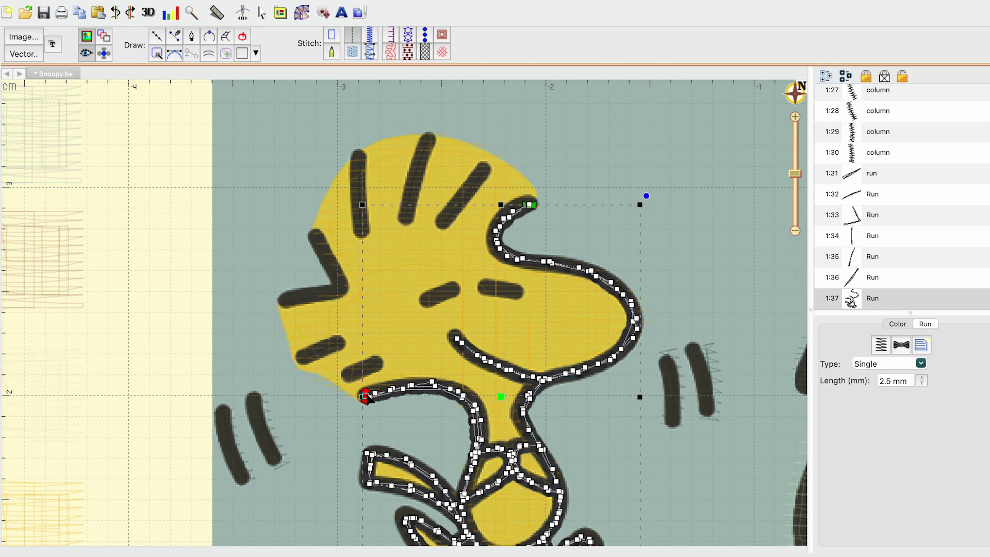
left_click(232, 309)
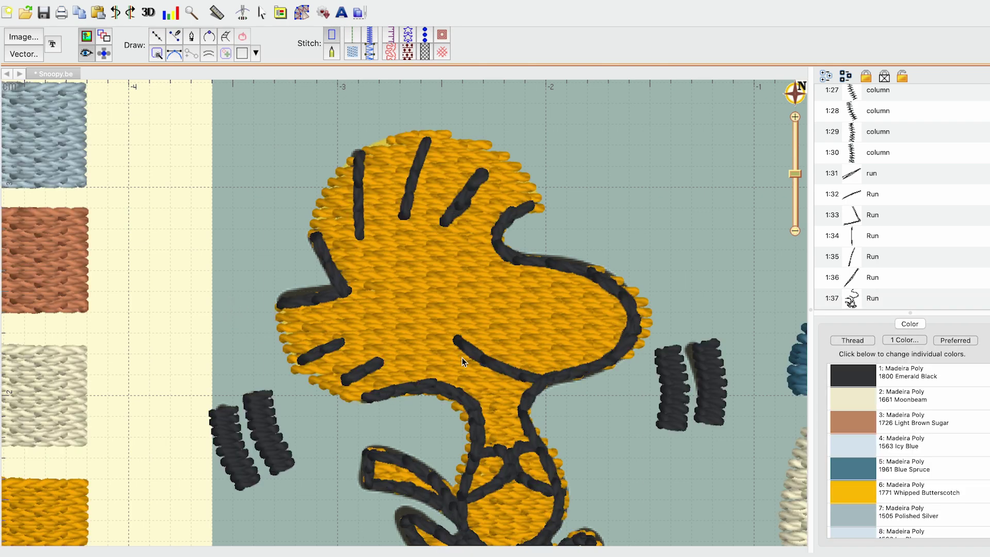
Step: Draw a run-stitch line over the bird's rear eye dash, passing forward and back along it
scroll(540, 407, "down", 2)
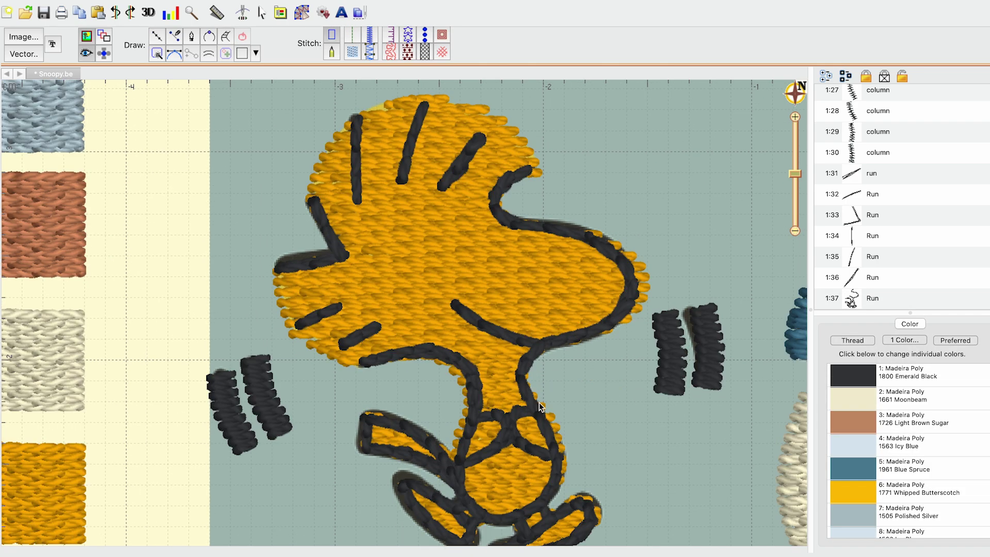
scroll(467, 309, "up", 3)
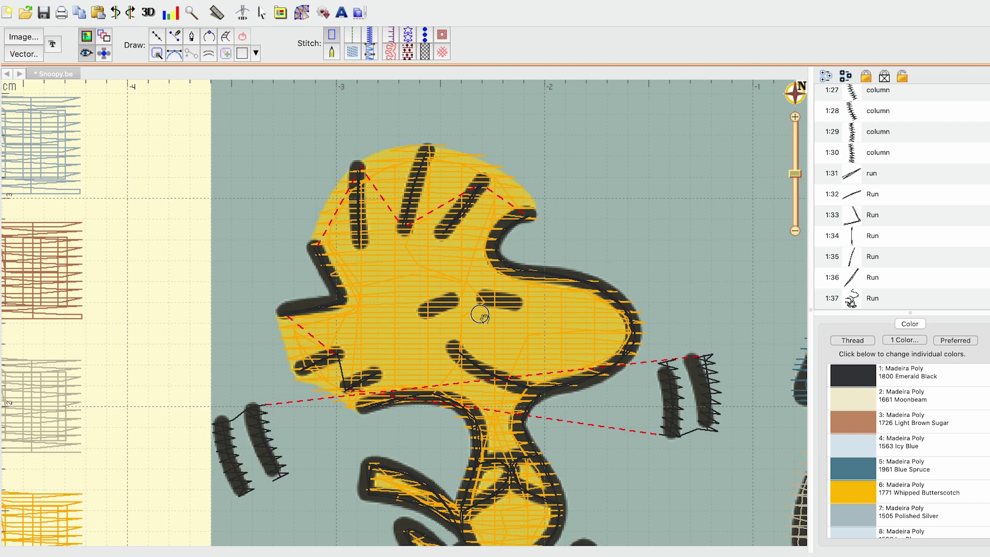
scroll(467, 314, "left", 2)
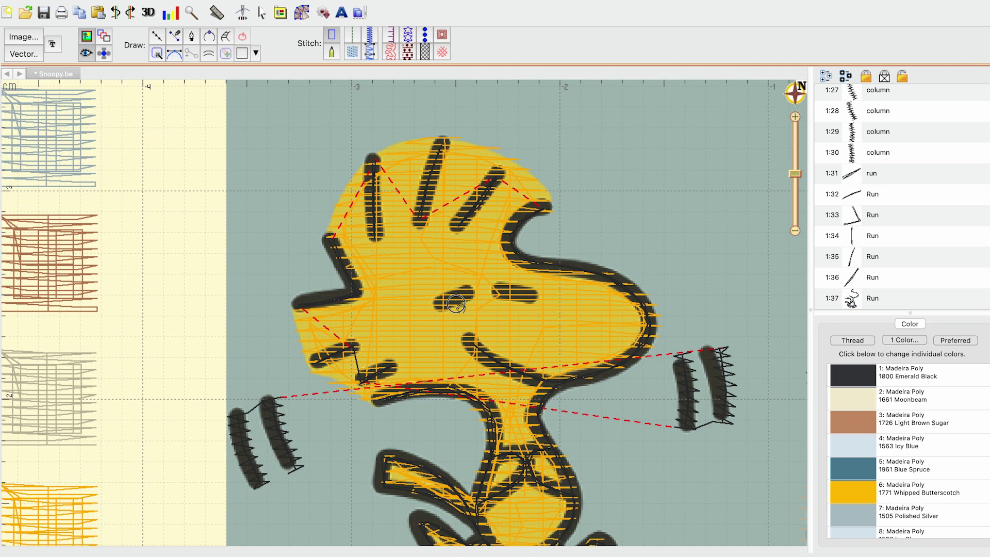
left_click(157, 36)
left_click(354, 35)
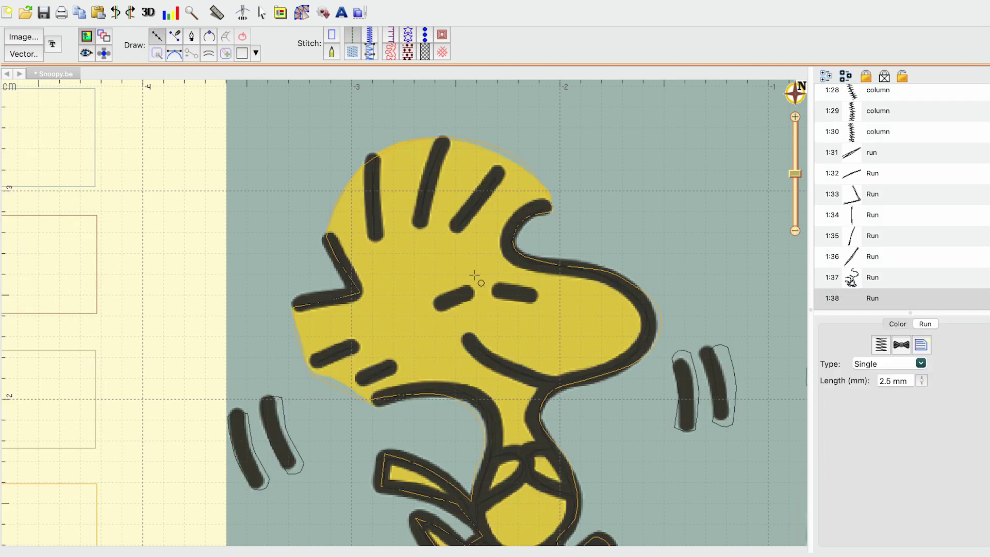
left_click(438, 305)
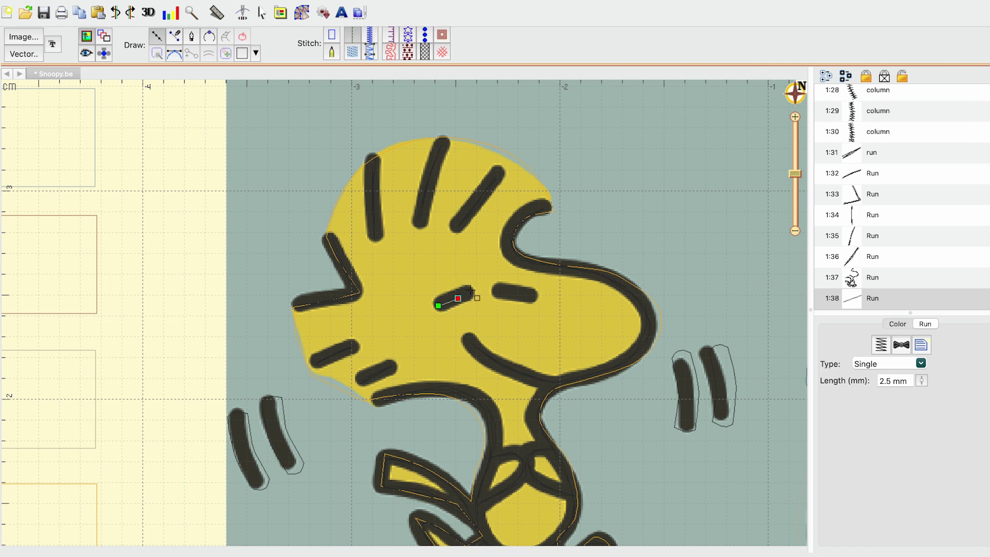
left_click(471, 289)
left_click(470, 290)
left_click(455, 298)
left_click(439, 305)
right_click(403, 286)
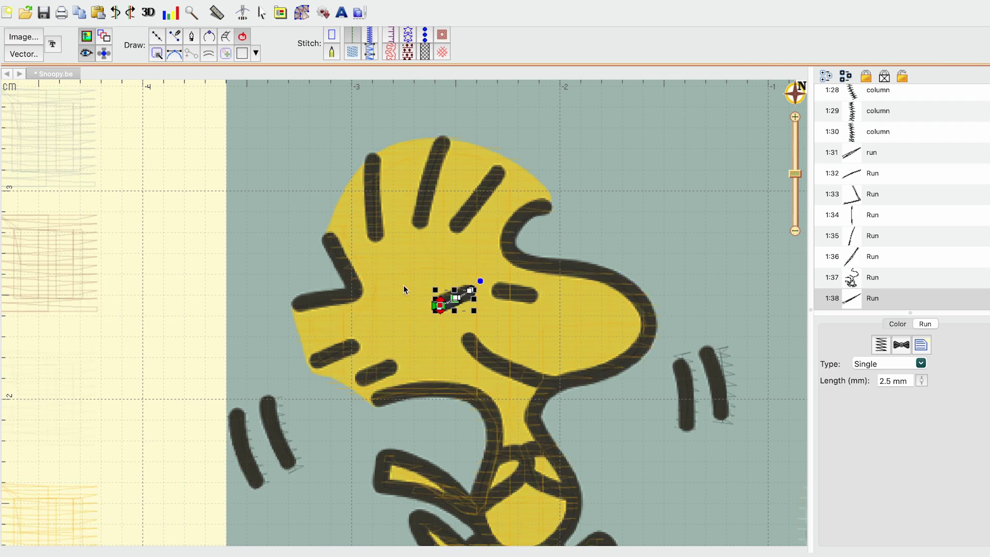
Step: Draw another run-stitch line over the bird's front eye dash beside the beak and finish it
left_click(158, 39)
left_click(498, 291)
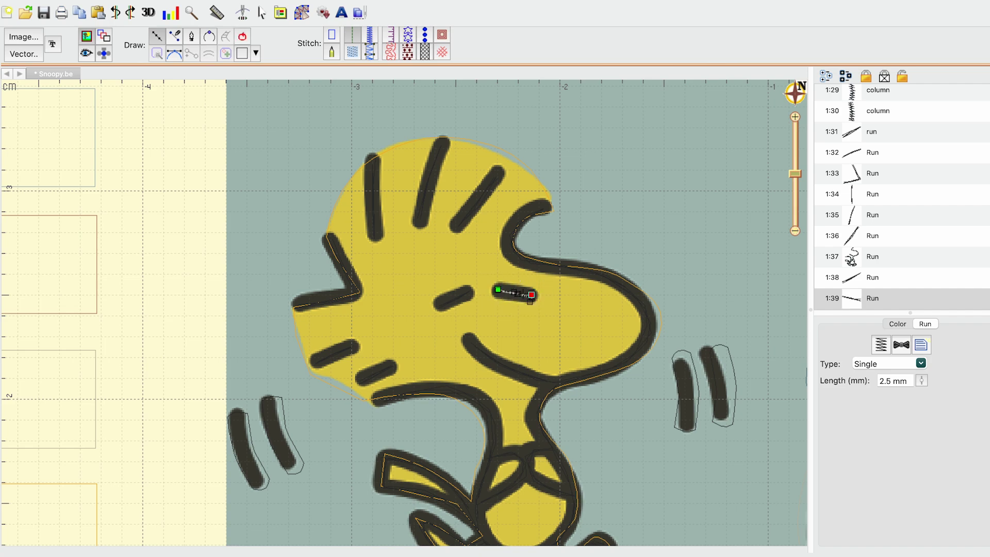
key("Return")
left_click(711, 253)
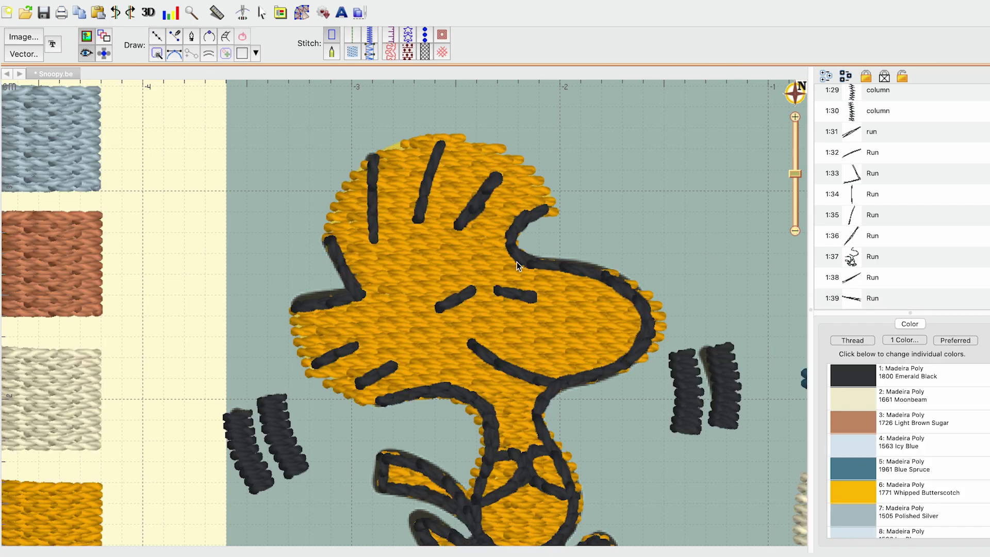
Step: Move the two column objects for the motion lines in front of the beak to the end of the stitch order
scroll(520, 255, "down", 3)
left_click_drag(377, 332, 469, 230)
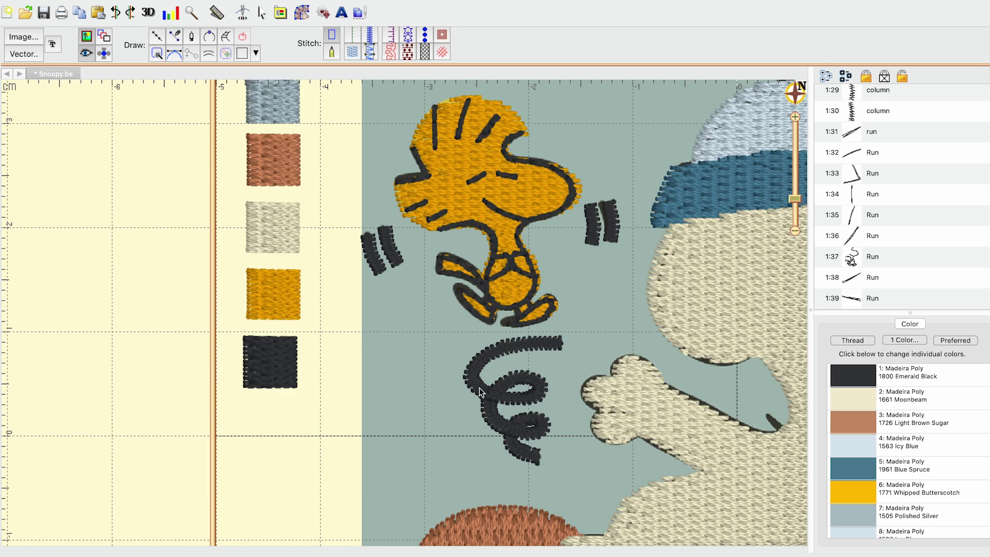
scroll(891, 177, "up", 4)
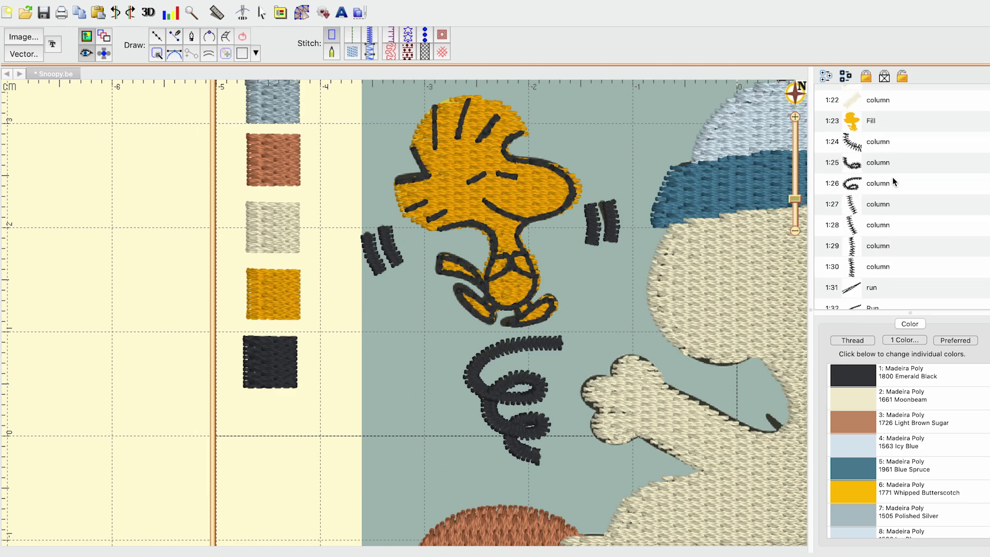
left_click(862, 160)
left_click(858, 182)
left_click(862, 206)
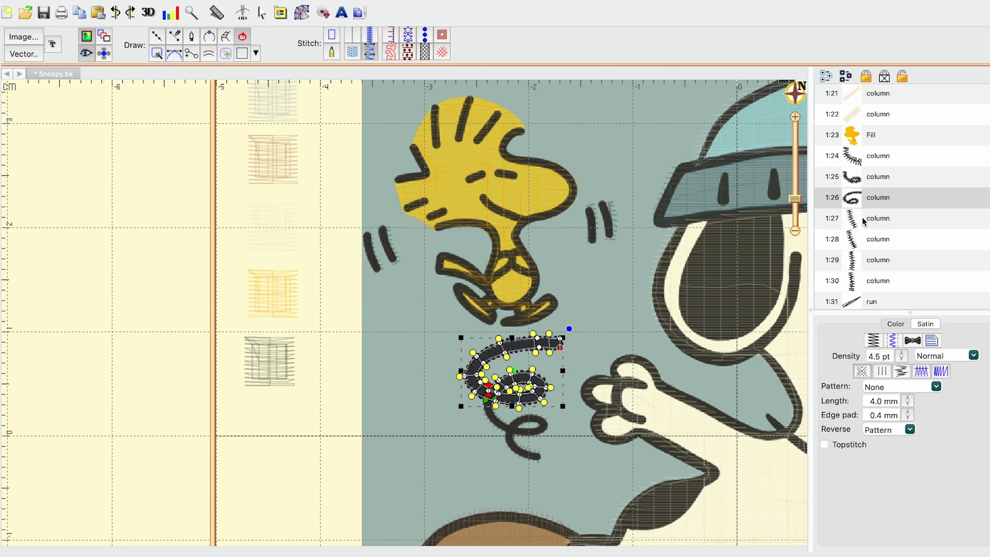
left_click(862, 217)
left_click(863, 241)
scroll(863, 249, "down", 1)
left_click(861, 246)
left_click(856, 229, "shift")
left_click_drag(860, 255, 857, 305)
Step: Check the stitch order by going through the columns and runs one by one down to the last column
left_click(869, 219)
left_click(875, 235)
left_click(868, 257)
scroll(869, 255, "down", 1)
left_click(871, 252)
left_click(873, 272)
scroll(875, 248, "down", 2)
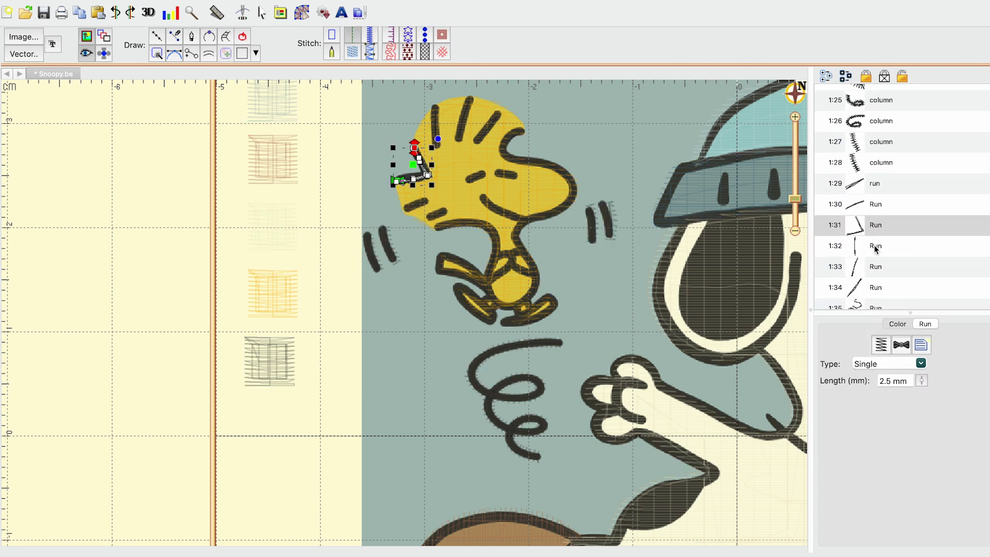
left_click(875, 249)
scroll(872, 250, "down", 2)
left_click(870, 251)
scroll(874, 257, "down", 2)
left_click(879, 267)
scroll(879, 267, "down", 1)
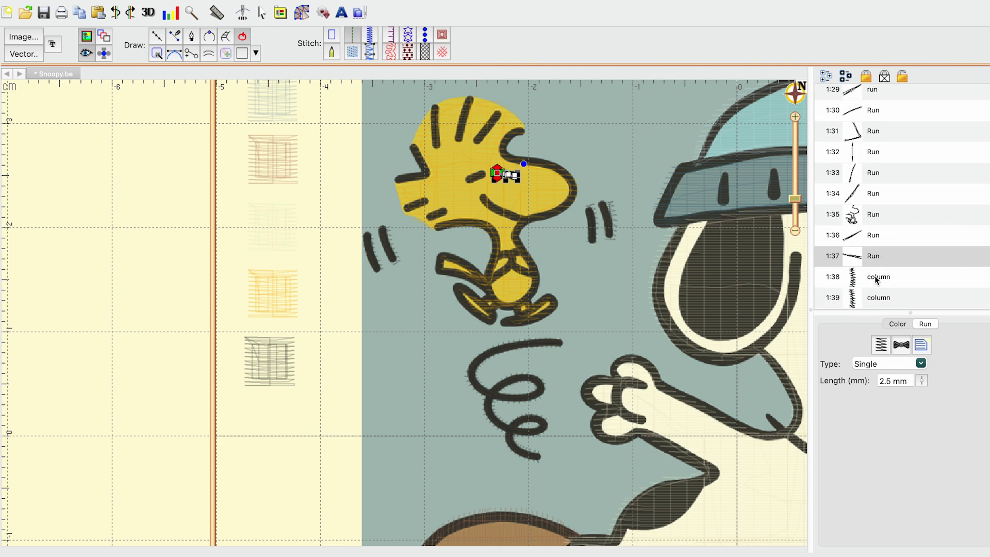
left_click(875, 276)
left_click(878, 299)
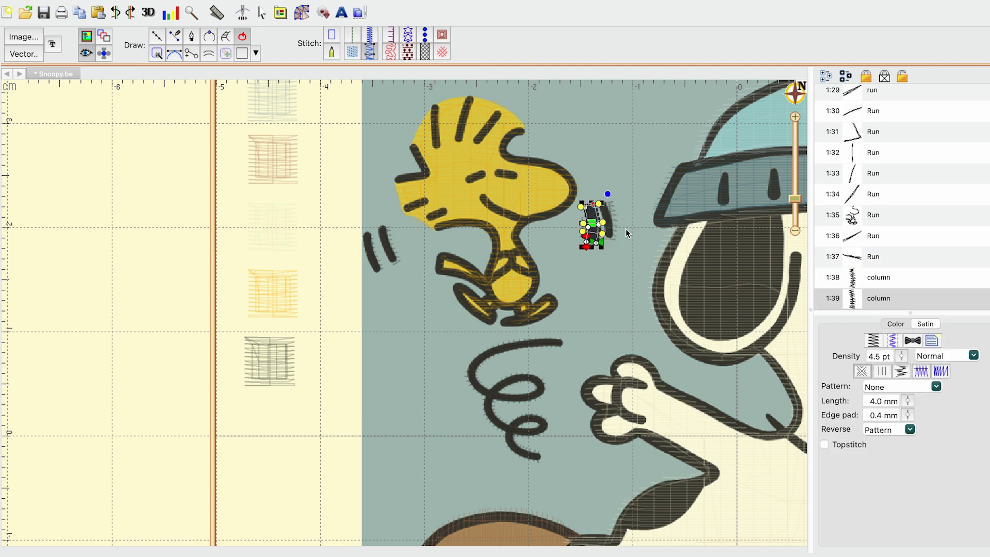
left_click(594, 165)
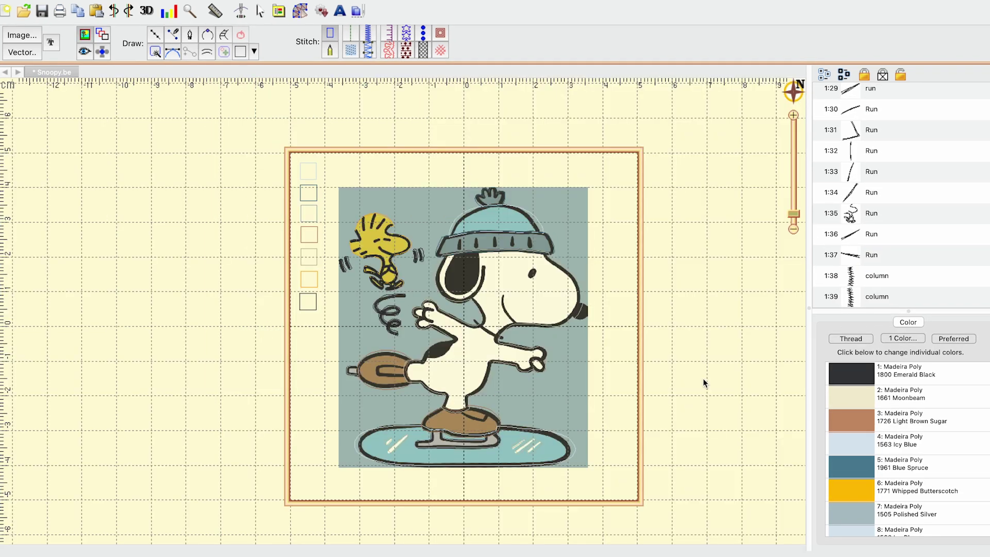
Step: Start a satin column at the shoe's left side and lay its first point pairs along the ice outline's upper left edge
left_click_drag(415, 351, 443, 363)
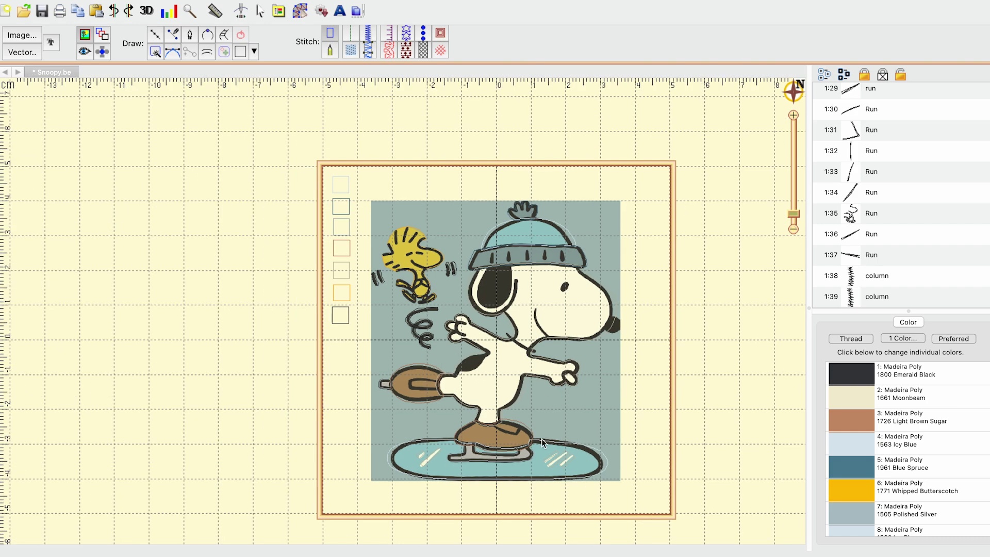
scroll(472, 443, "up", 5)
left_click_drag(438, 263, 357, 83)
left_click_drag(456, 250, 351, 82)
left_click_drag(458, 341, 401, 161)
scroll(401, 162, "down", 6)
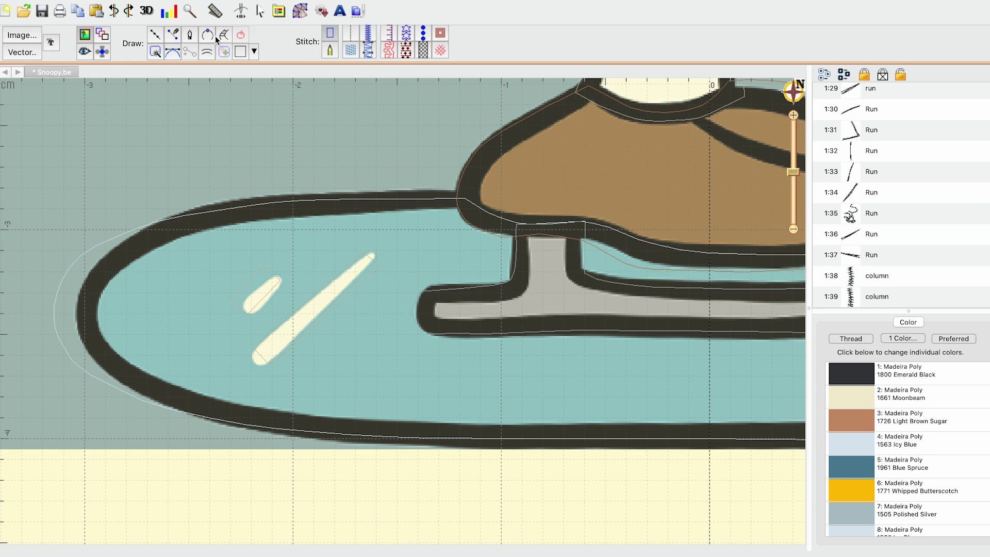
left_click(223, 36)
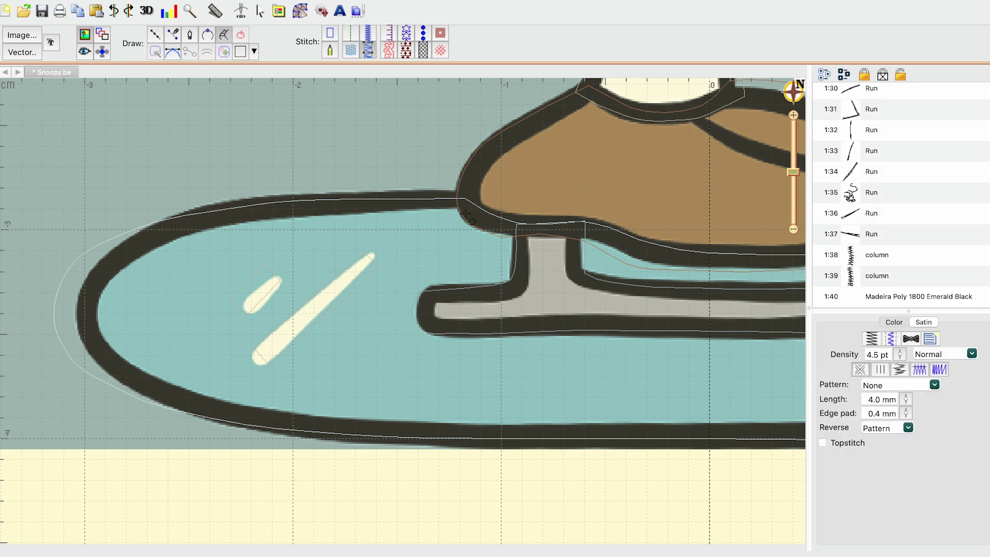
left_click(463, 215)
left_click(462, 187)
left_click(354, 217)
left_click(354, 187)
left_click(393, 298)
left_click(384, 262)
Step: Continue the column with point pairs around the rounded left end of the ice outline
left_click(319, 322)
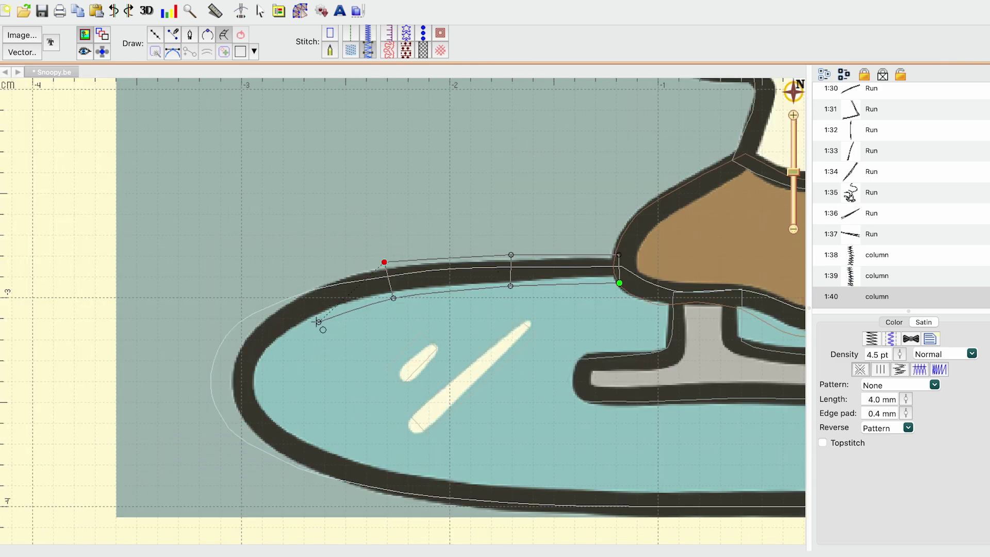
left_click(297, 291)
left_click(268, 357)
left_click(235, 349)
left_click(274, 337)
left_click(239, 342)
left_click(304, 373)
left_click(280, 400)
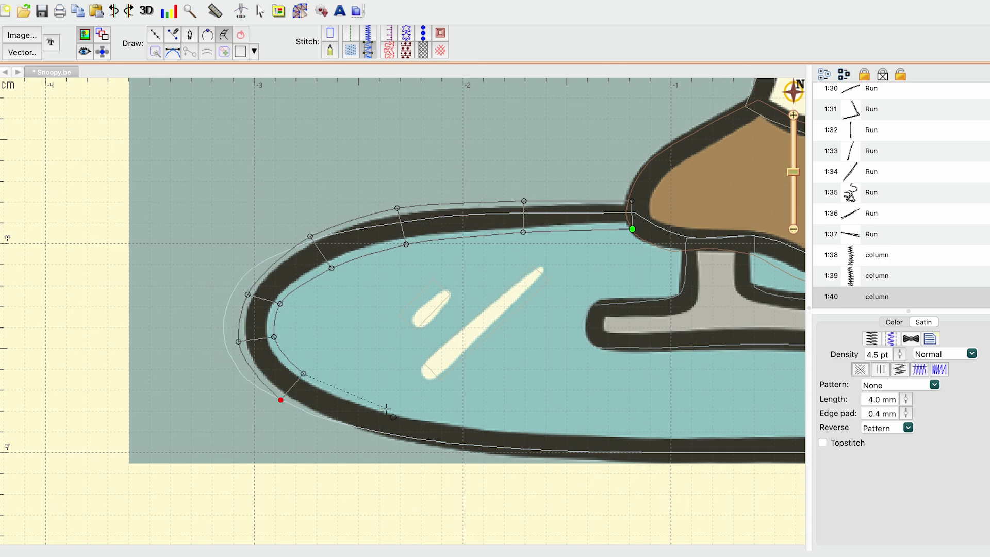
left_click(386, 408)
left_click(377, 438)
Step: Extend the column with inner and outer point pairs along the straight lower edge of the ice outline
left_click(451, 407)
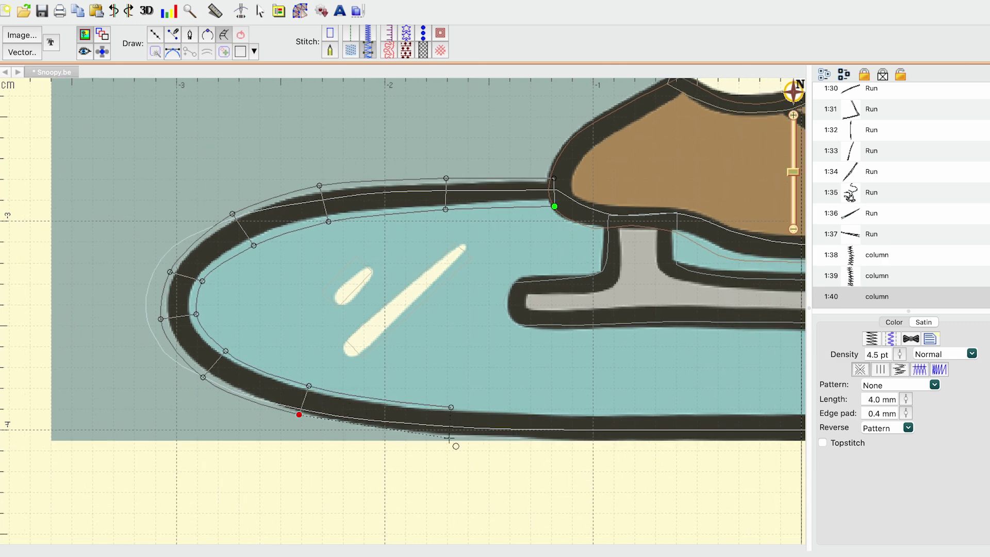
left_click(449, 438)
left_click(543, 393)
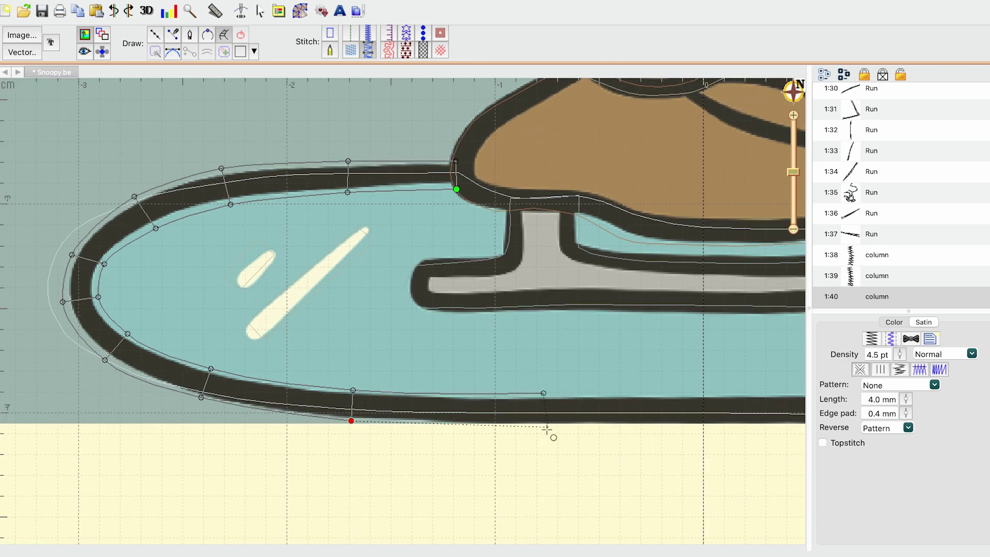
left_click(543, 428)
left_click(600, 401)
left_click(600, 435)
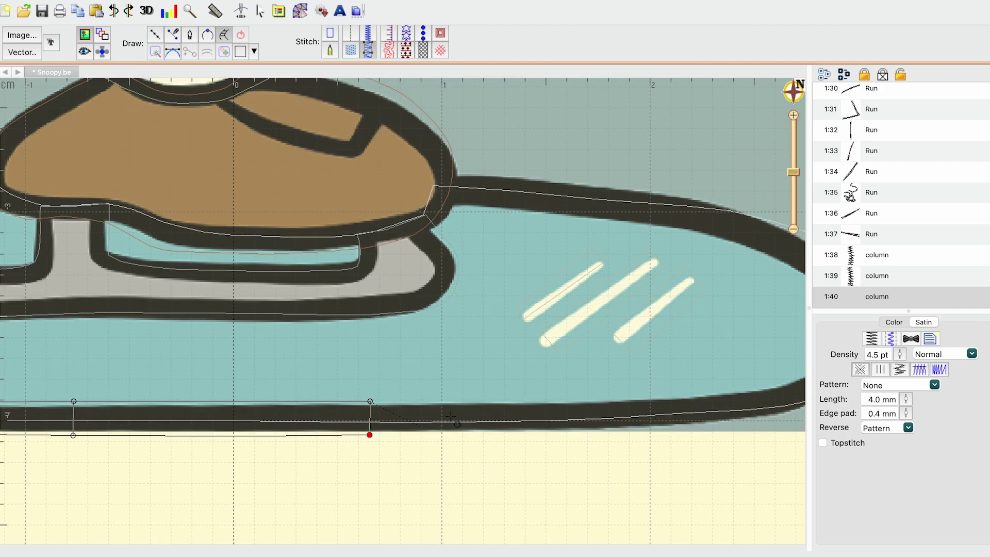
left_click(557, 400)
left_click(557, 435)
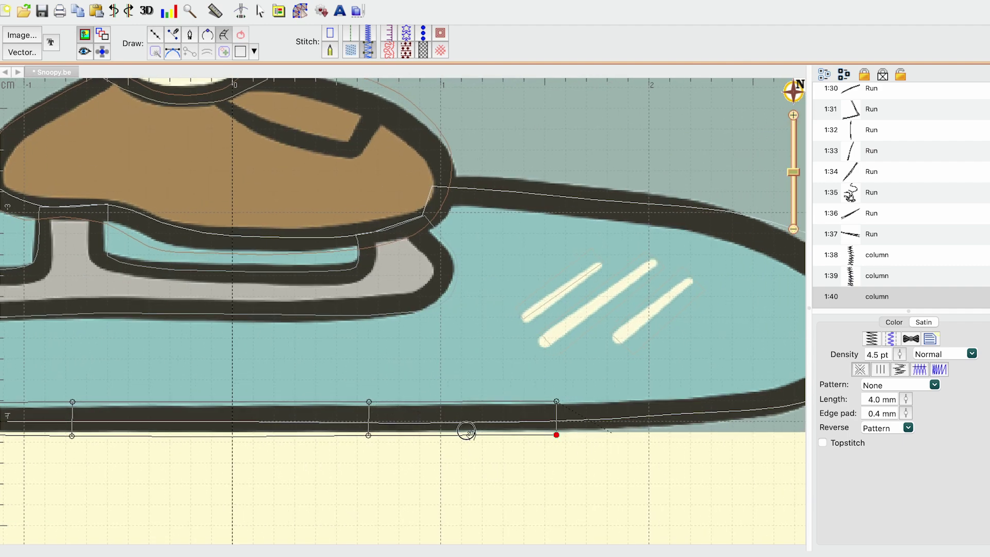
Step: Carry the column around the right end of the ice outline back to the shoe and finish it
left_click(508, 402)
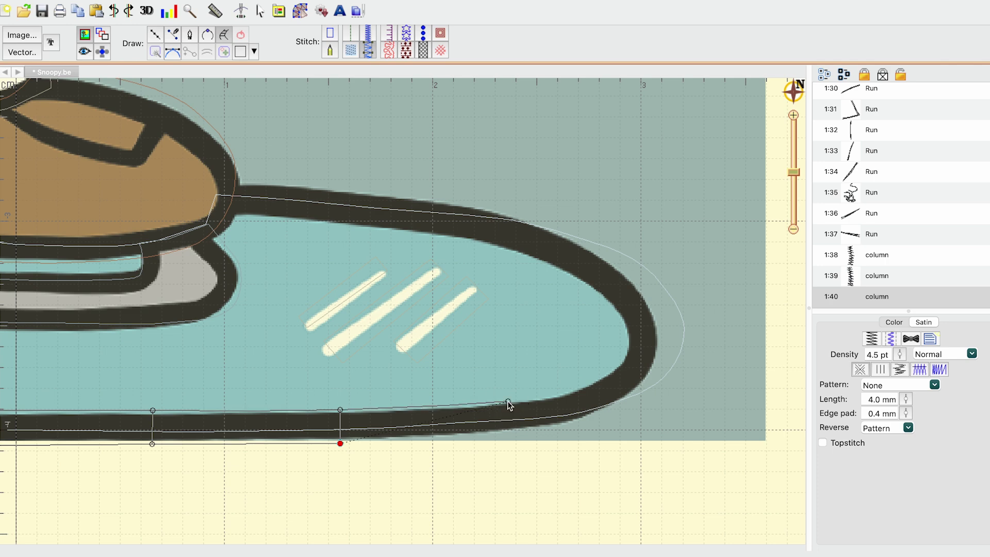
left_click(508, 433)
left_click(593, 381)
left_click(614, 410)
left_click(626, 351)
left_click(661, 359)
left_click(618, 321)
left_click(660, 315)
left_click(587, 288)
left_click(584, 330)
left_click(489, 352)
left_click(495, 312)
left_click(304, 334)
left_click(307, 300)
key("Return")
Step: Show the stitches and adjust the ice column's edge points around its left end to fit the drawn outline
left_click_drag(382, 374, 546, 343)
left_click(83, 51)
left_click_drag(150, 328, 405, 336)
left_click_drag(277, 317, 462, 304)
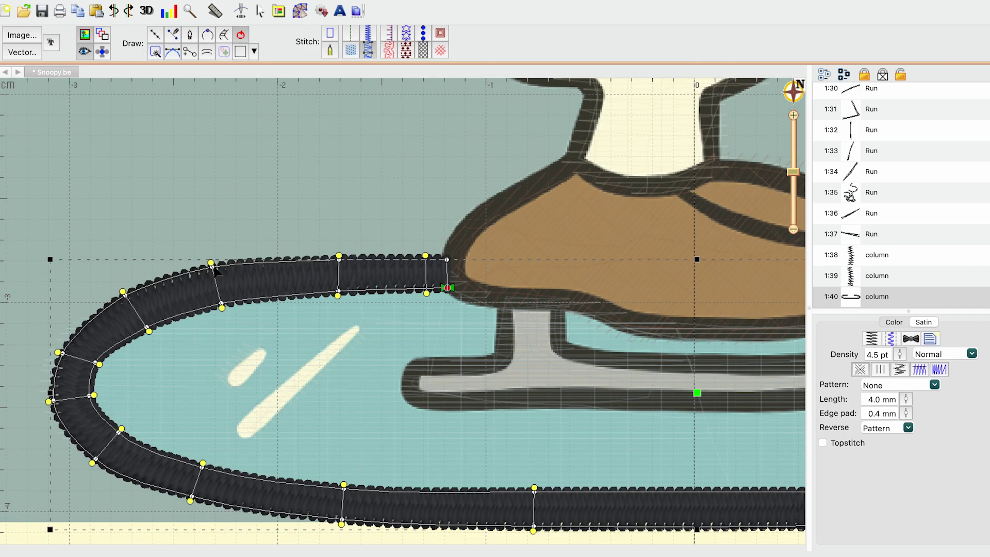
left_click_drag(213, 267, 212, 270)
left_click_drag(221, 303, 220, 300)
left_click_drag(147, 327, 145, 326)
left_click_drag(62, 353, 121, 325)
left_click_drag(404, 460, 404, 458)
scroll(405, 459, "right", 10)
left_click(665, 335)
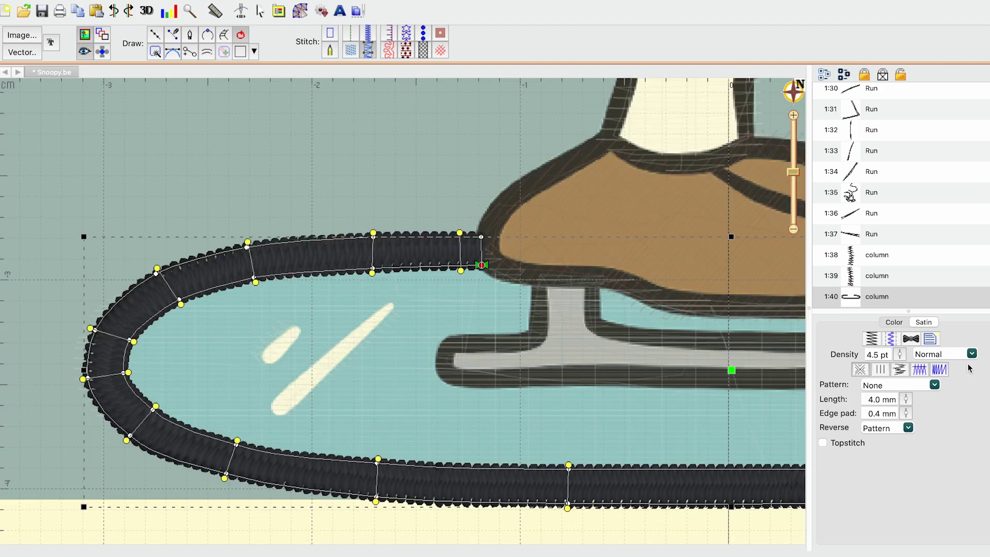
scroll(735, 346, "right", 2)
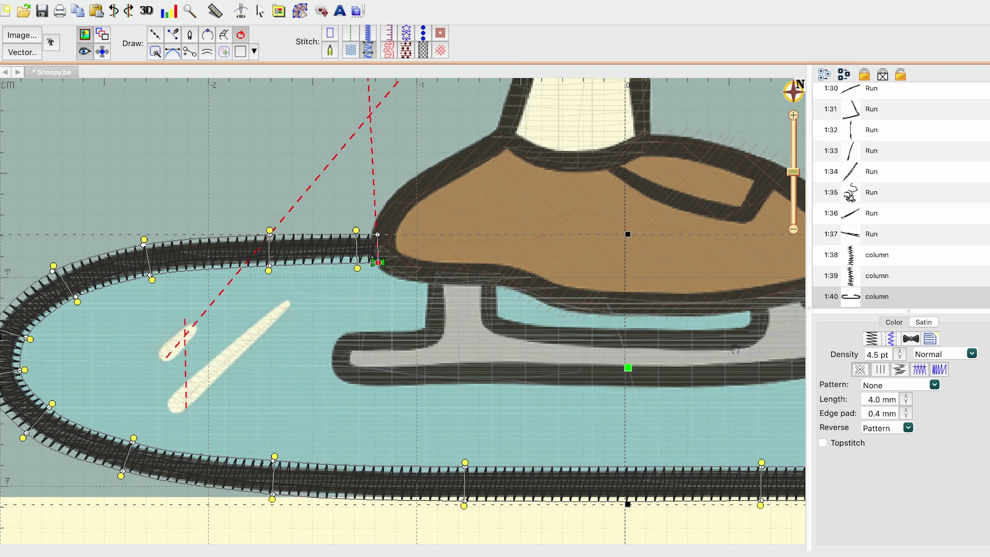
left_click(891, 338)
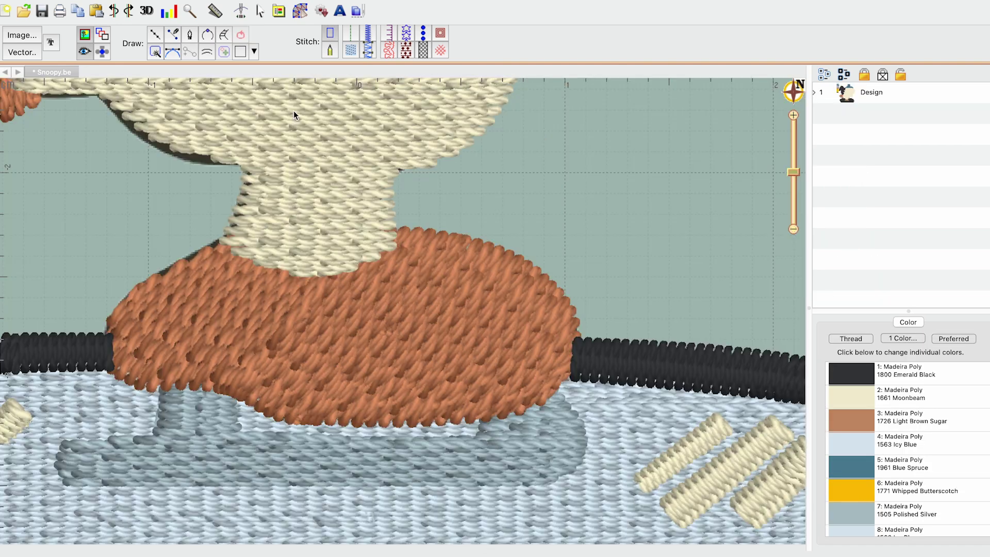
Step: Draw a satin column along the shoe's outline from the ankle around the right end to the underside above the blade
left_click(224, 35)
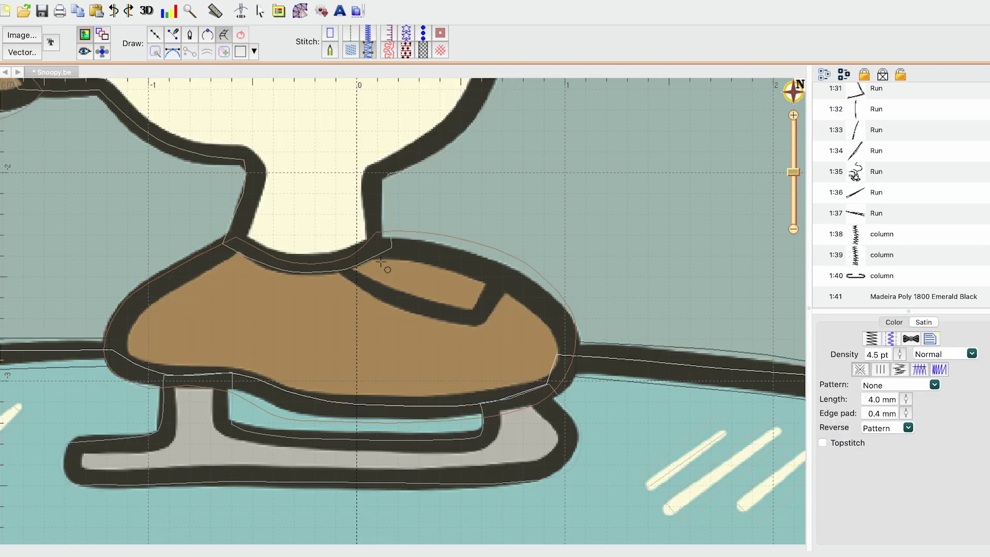
left_click(375, 261)
left_click(384, 236)
left_click(466, 278)
left_click(476, 249)
left_click(532, 313)
left_click(555, 292)
left_click(552, 347)
left_click(584, 346)
left_click(567, 393)
left_click(524, 407)
left_click(476, 386)
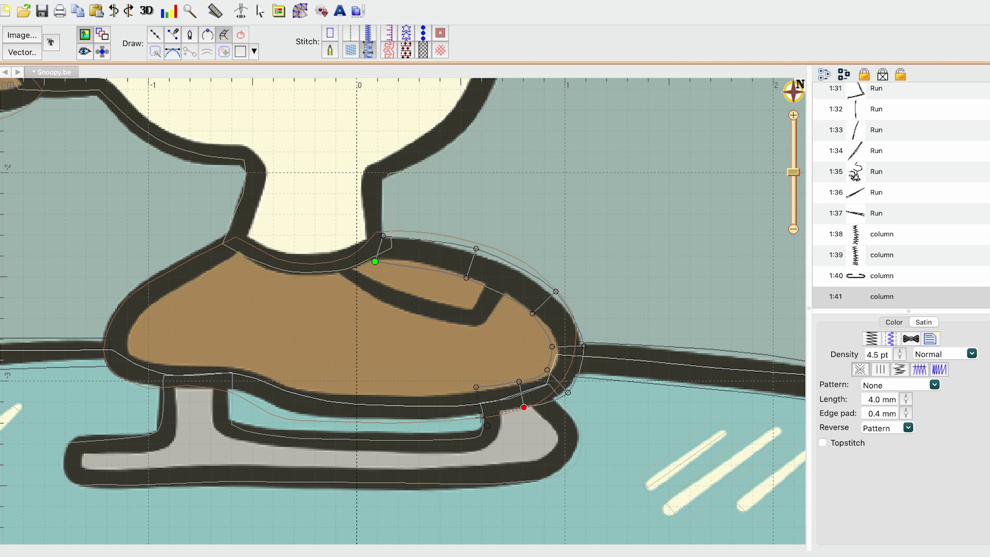
left_click(480, 419)
right_click(585, 449)
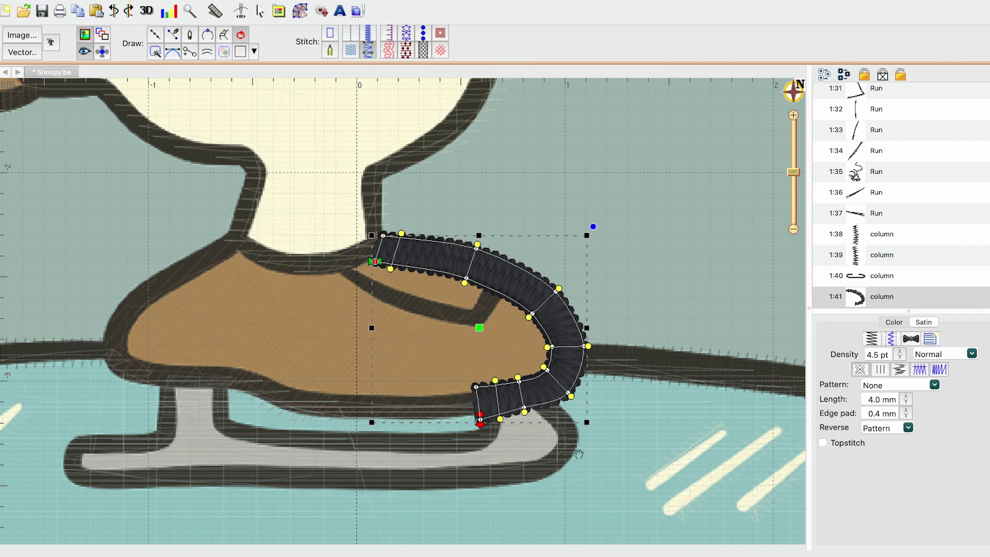
Step: Shorten the shoe column's lower end and fine-tune its edge points along the outer curve
left_click_drag(579, 454, 599, 435)
left_click(607, 386)
left_click(520, 389)
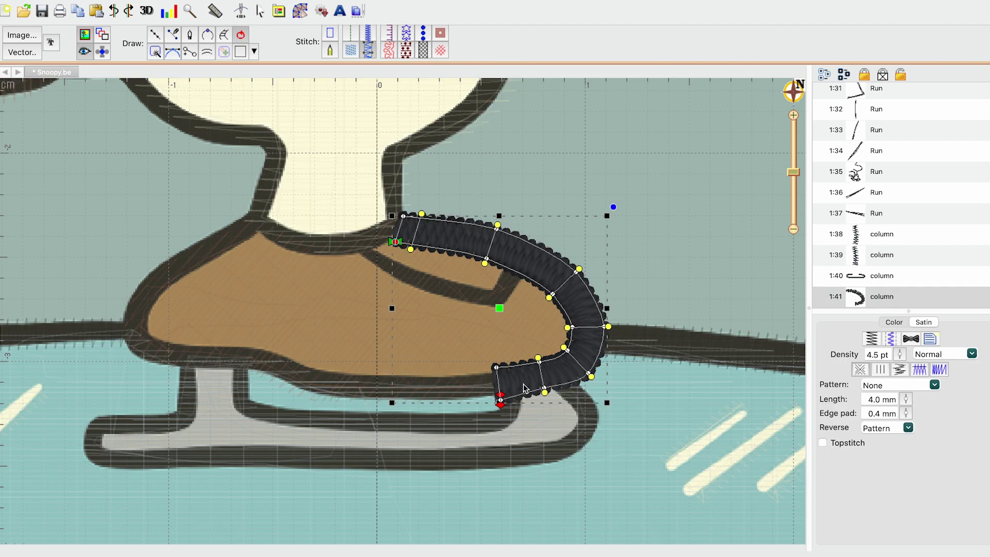
left_click_drag(497, 368, 521, 392)
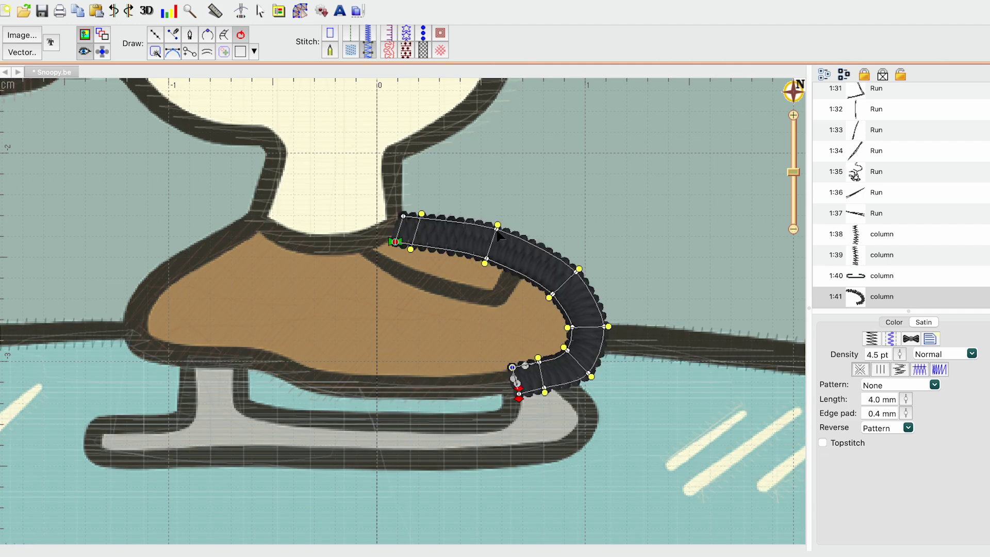
left_click_drag(496, 229, 496, 228)
left_click_drag(604, 326, 603, 321)
left_click_drag(572, 328, 573, 324)
left_click_drag(568, 350, 583, 372)
left_click_drag(512, 367, 513, 367)
left_click(656, 259)
key("Delete")
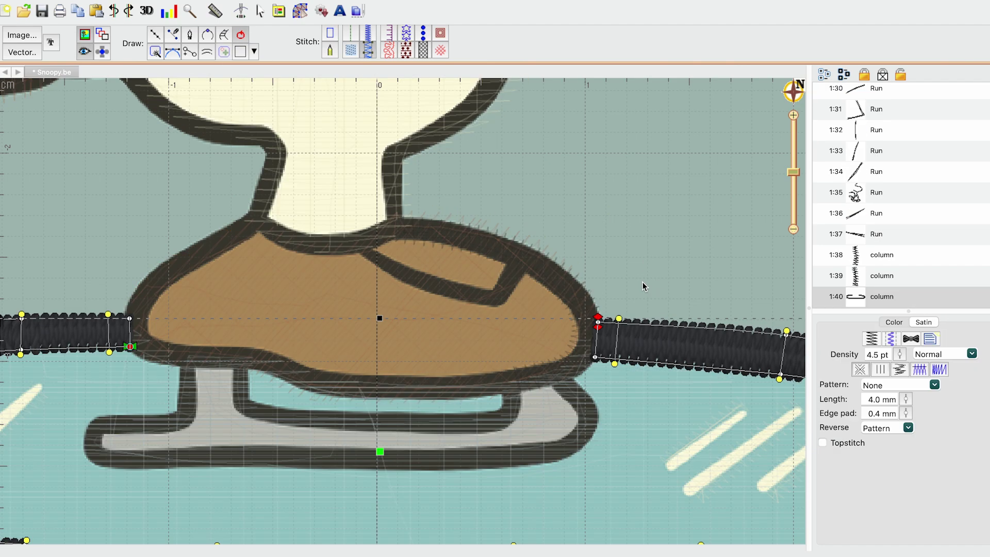
Step: Move the shoe column's start point to where the ice outline ends and its exit point to the top of the blade
left_click_drag(643, 283, 447, 248)
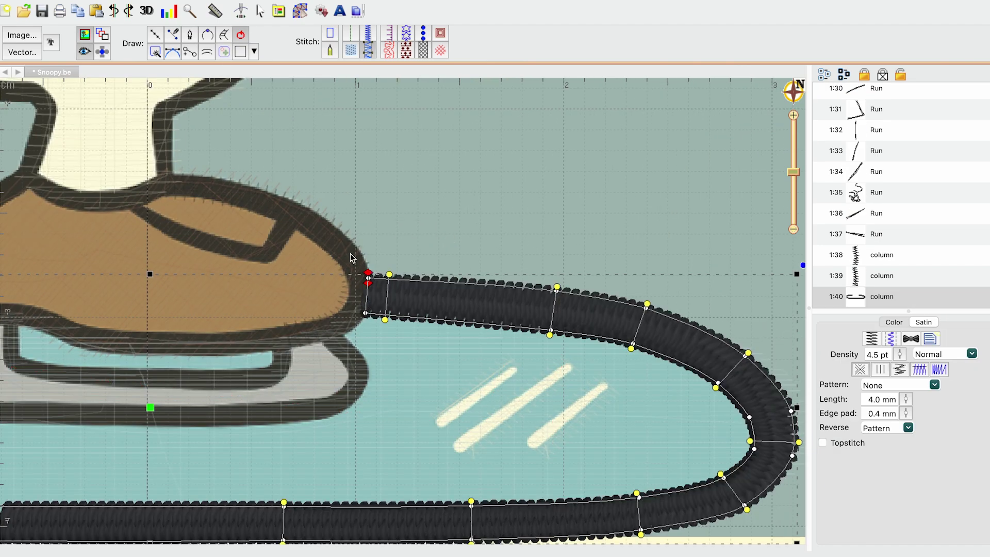
left_click(298, 214)
mouse_move(172, 200)
left_mouse_down()
mouse_move(323, 241)
mouse_move(376, 277)
mouse_move(380, 291)
left_mouse_up()
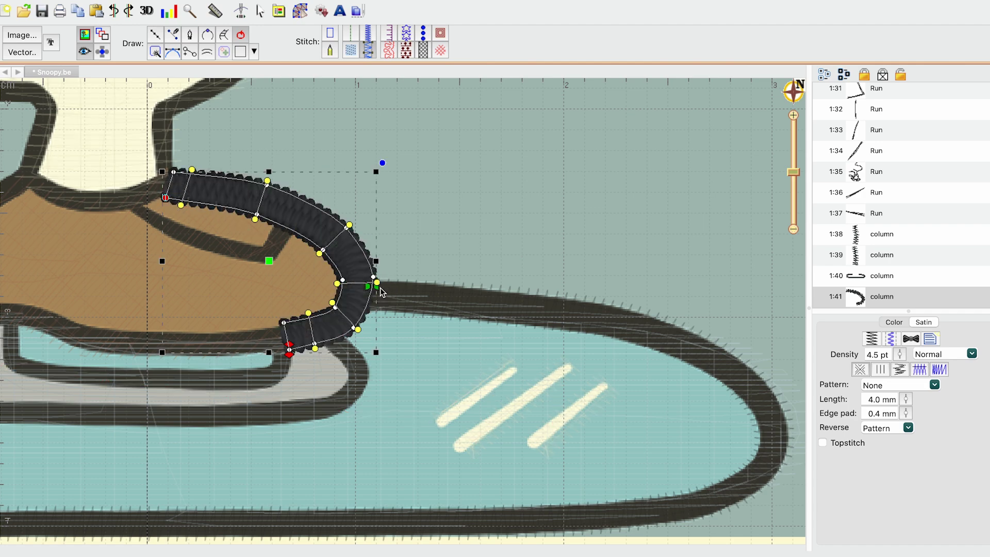
left_click_drag(324, 308, 403, 322)
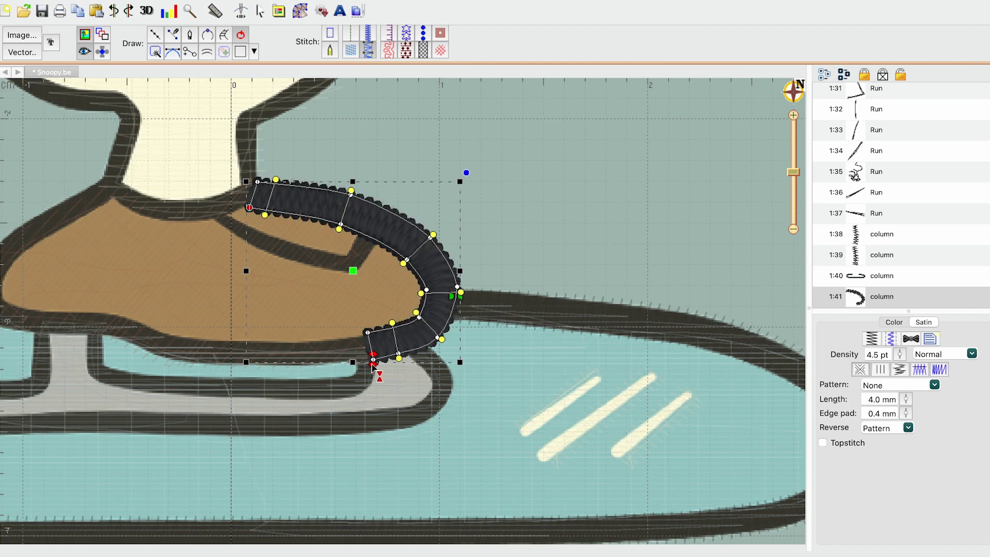
left_click_drag(373, 361, 422, 349)
left_click(493, 239)
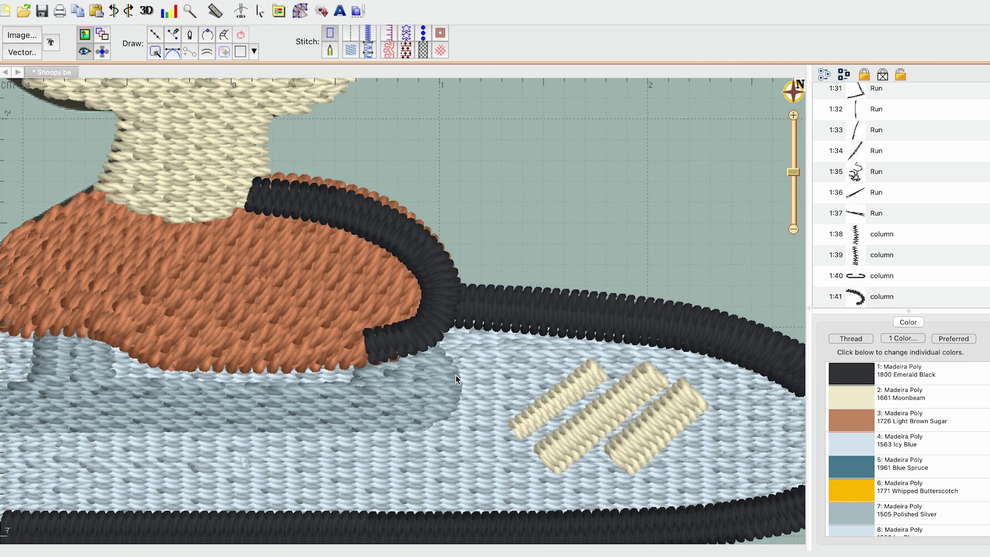
Step: Start a satin column under the shoe's right end and lay point pairs around the blade's curve to its lower edge
left_click_drag(436, 411, 469, 405)
key("c")
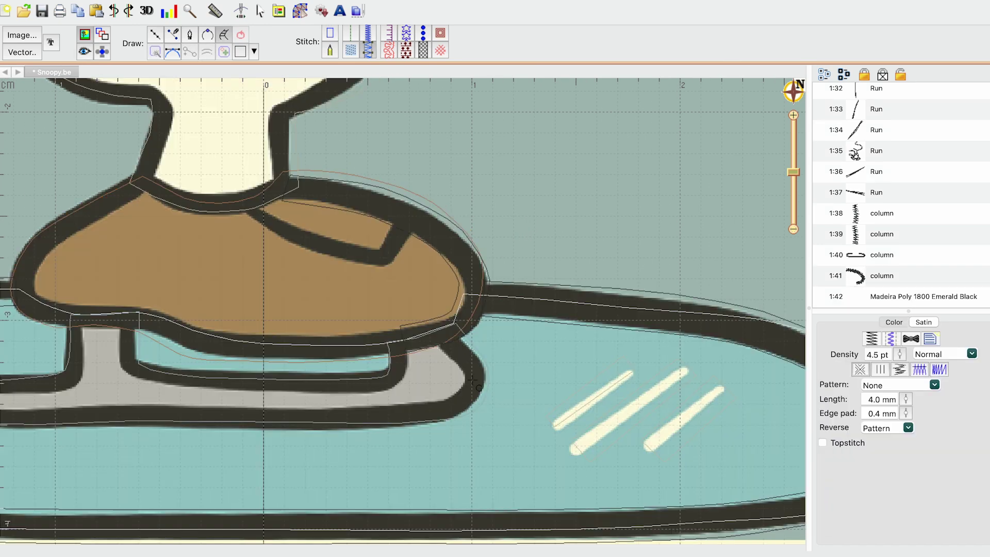
scroll(473, 382, "left", 1)
left_click(466, 332)
left_click(492, 323)
left_click(489, 365)
left_click(515, 361)
scroll(515, 360, "left", 4)
left_click(607, 317)
left_click(626, 339)
left_click(576, 324)
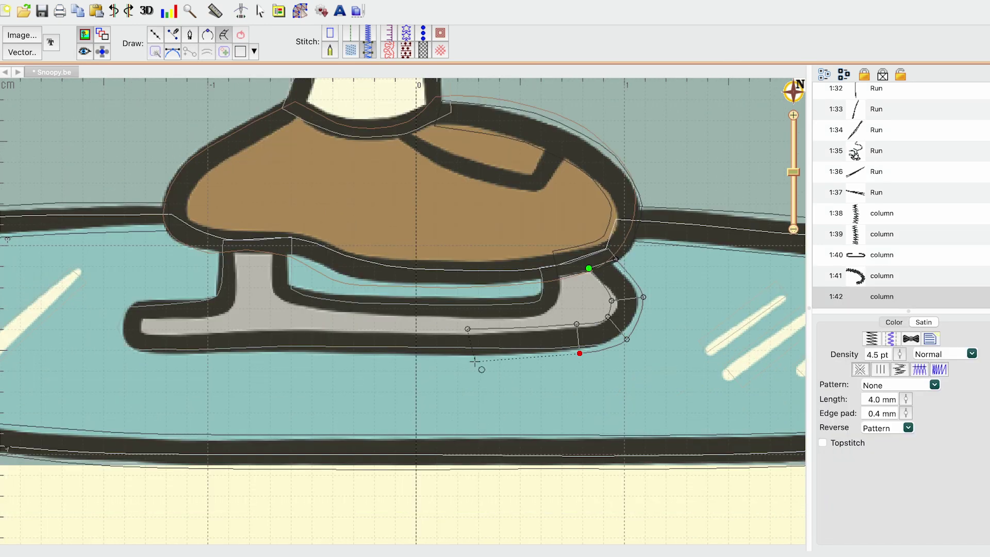
Step: Continue the blade column around its left tip and up the left side of the post, and finish it
left_click(311, 353)
left_click(285, 356)
left_click(314, 348)
left_click(300, 324)
left_click(362, 350)
left_click(359, 321)
left_click(393, 343)
left_click(379, 321)
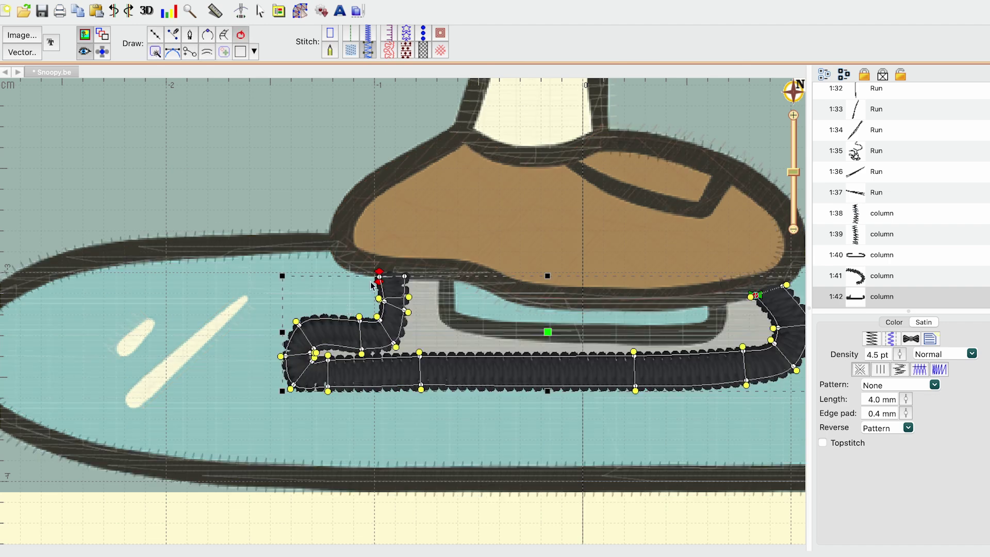
Step: Reshape the blade column's edge points around its left tip to smooth the turn
left_click_drag(313, 361, 339, 355)
left_click_drag(360, 317, 358, 318)
left_click_drag(299, 324, 312, 317)
left_click(352, 323)
left_click_drag(290, 387, 297, 380)
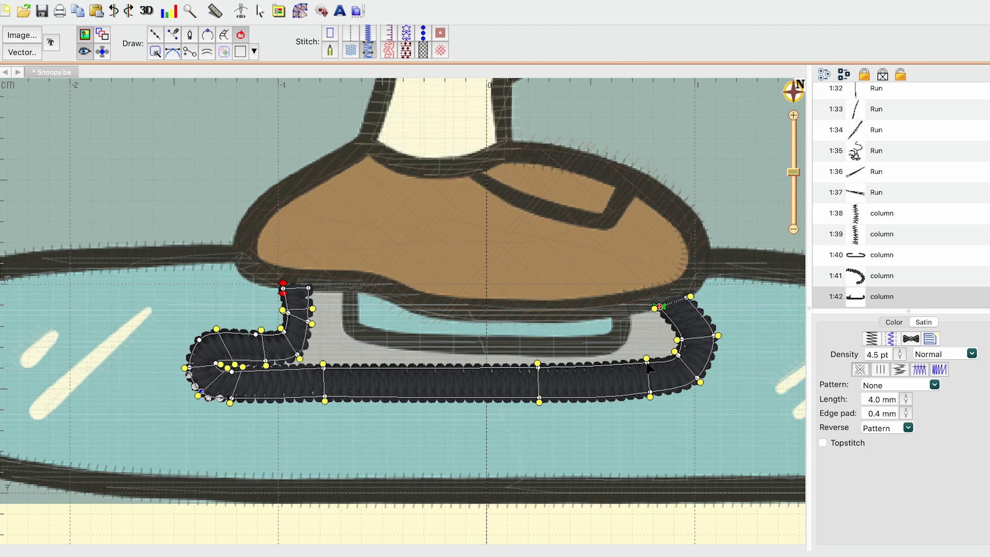
left_click(759, 323)
left_click(722, 200)
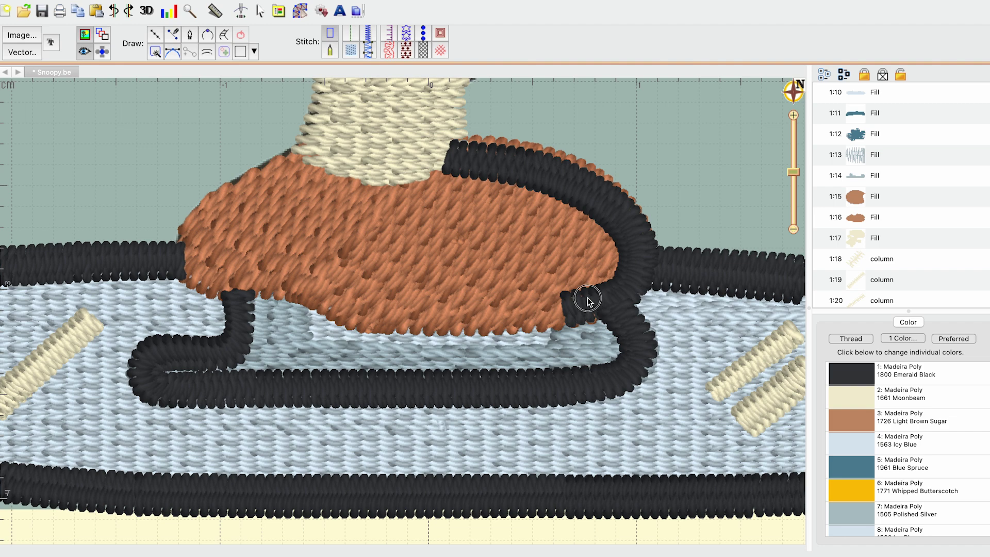
Step: Select the blade column and move its start point to the middle of its end beneath the shoe
left_click(588, 300)
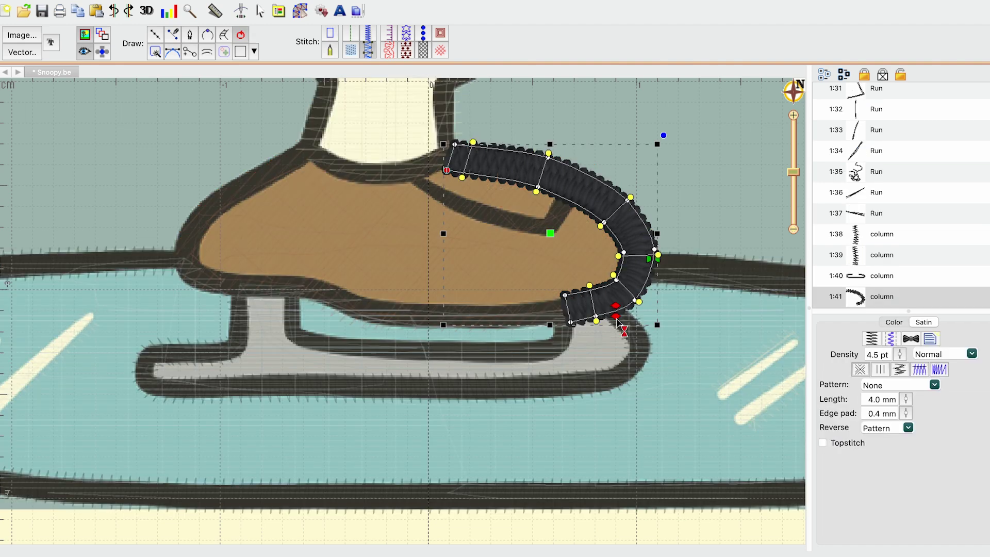
left_click(624, 325)
left_click(624, 324)
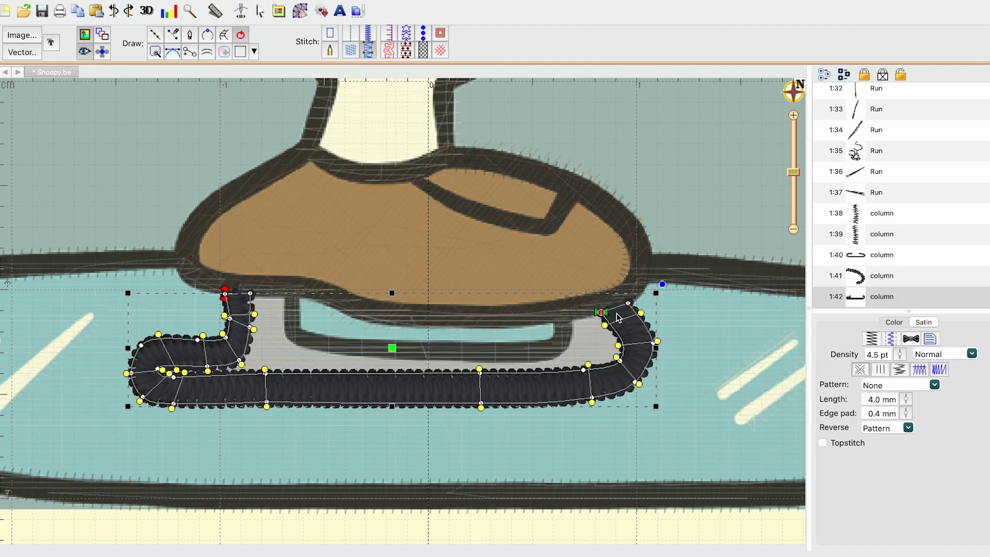
left_click_drag(254, 317, 389, 393)
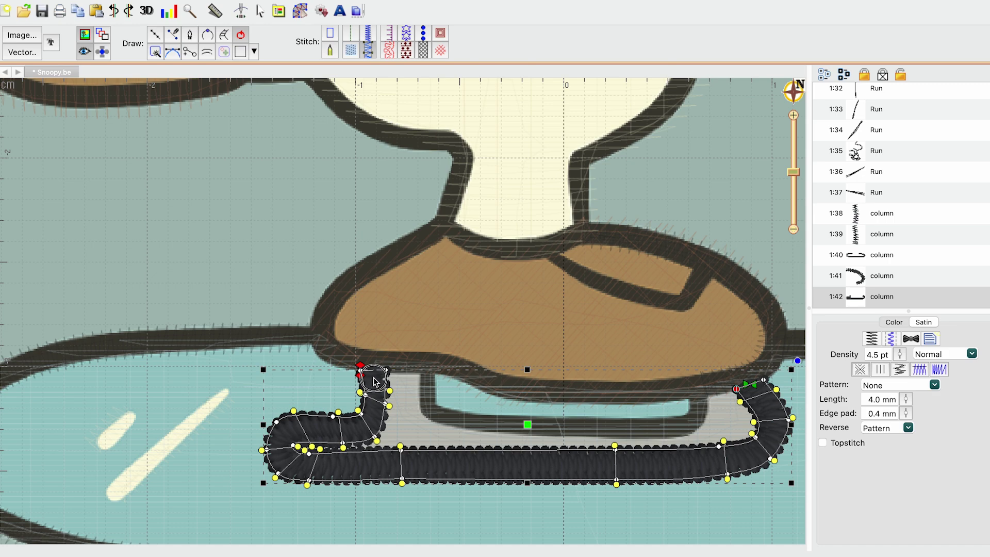
left_click(374, 381)
Step: Draw a single run-stitch line across the top of the skate's left post, just under the shoe
left_click(159, 39)
left_click(352, 37)
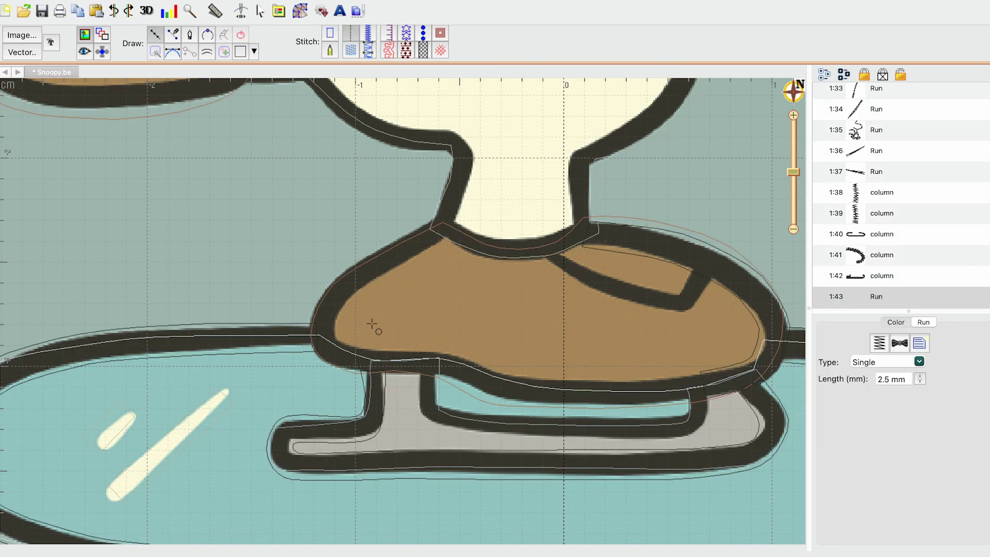
left_click(374, 368)
left_click(398, 365)
left_click(429, 367)
key("Return")
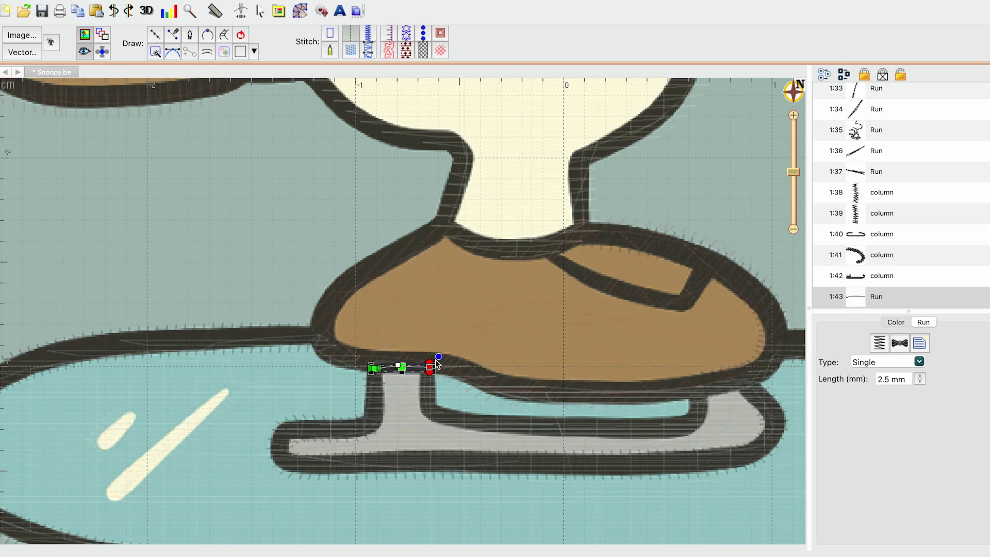
Step: Start a satin column at the shoe and trace the skate's left post down its inner side and around the lower corner
left_click(224, 35)
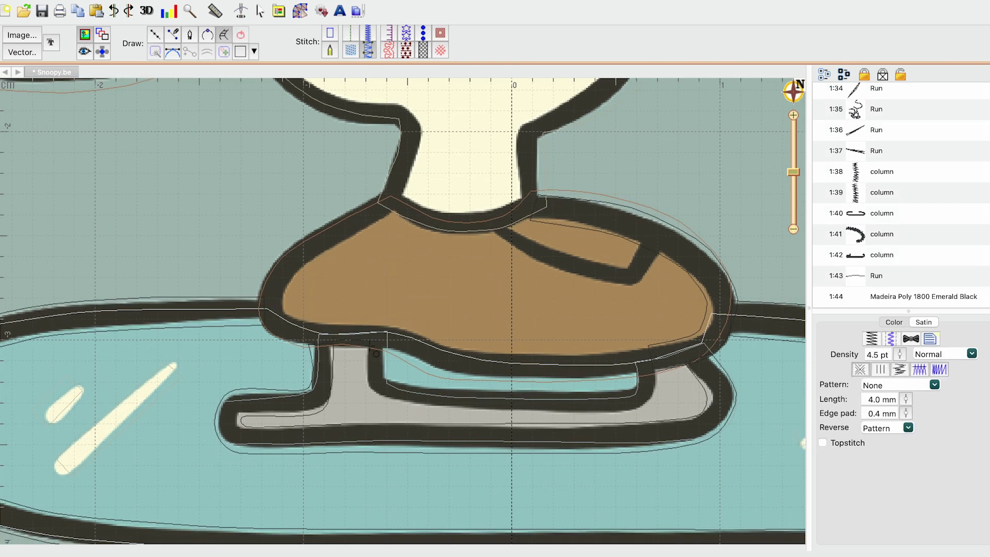
left_click(366, 344)
left_click(388, 344)
left_click(390, 379)
left_click(394, 403)
left_click(410, 384)
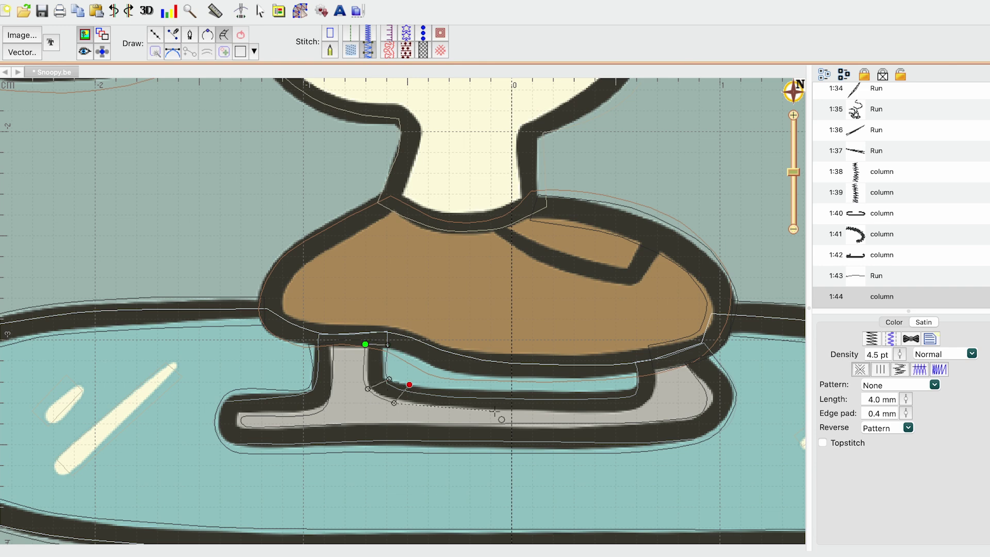
Step: Continue the inner skate column along the bottom of the opening, up the right post to the shoe, and finish it
left_click(495, 411)
left_click(495, 390)
left_click(599, 413)
left_click(599, 393)
left_click(644, 409)
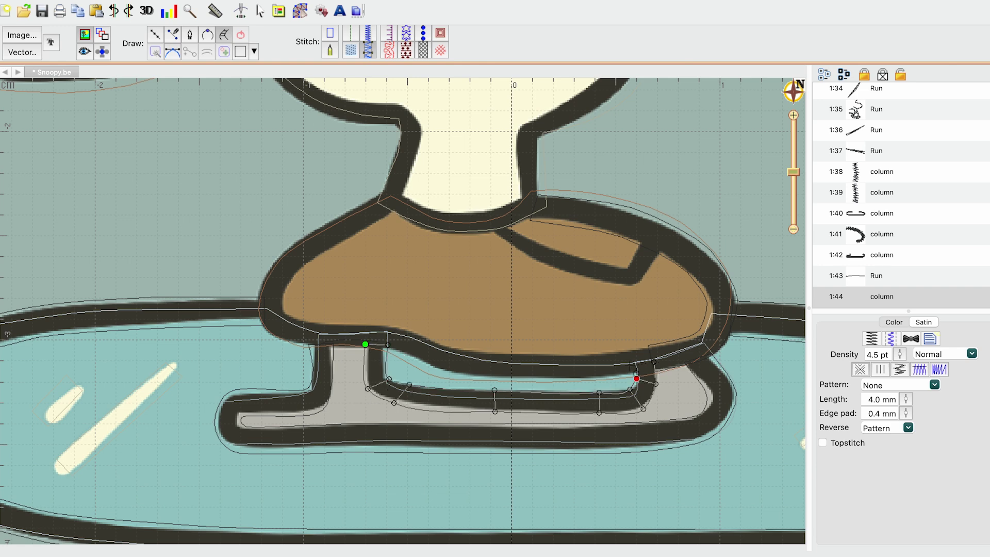
left_click(629, 366)
key("Return")
Step: Smooth the inner skate column's right corner and move its start and end points to the middle of its ends
left_click_drag(637, 380, 631, 379)
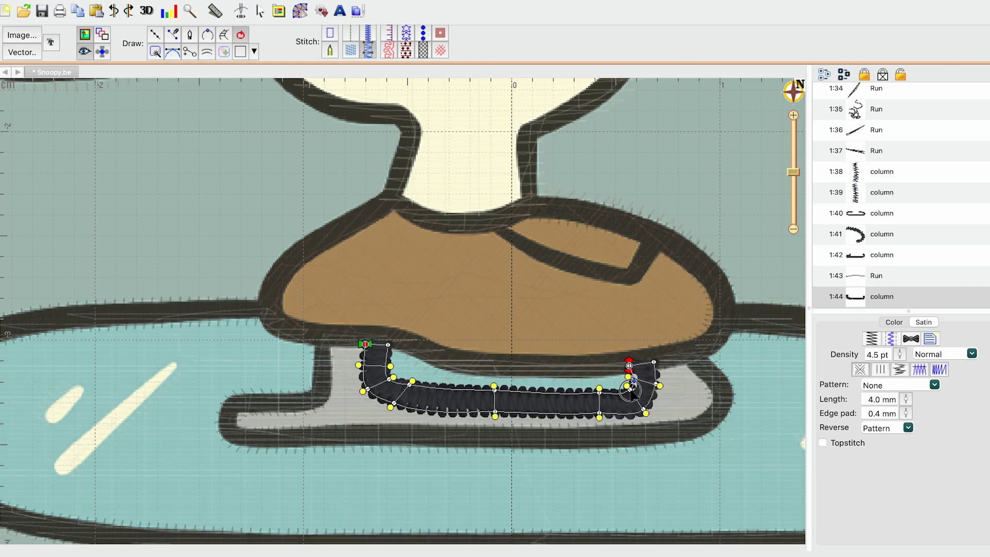
left_click(862, 261)
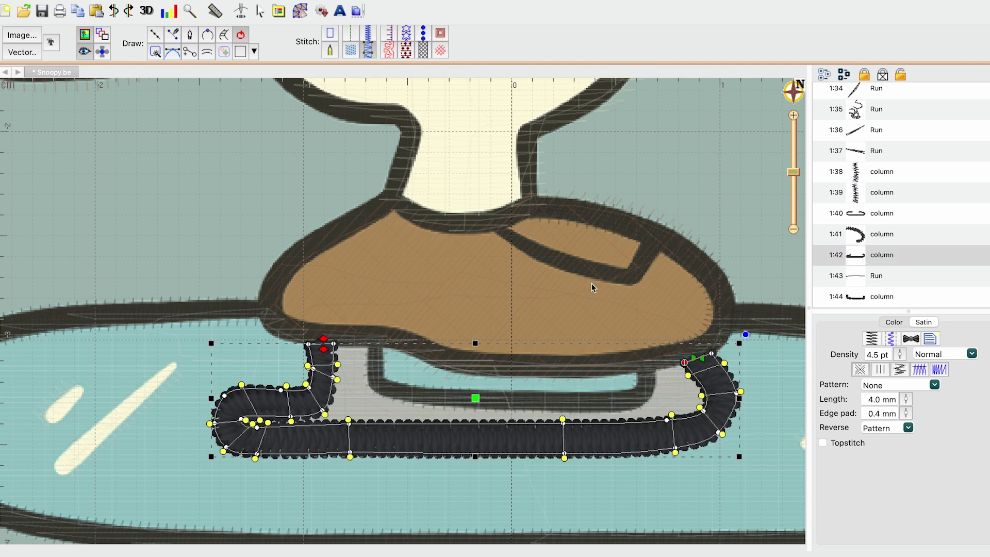
left_click(382, 323)
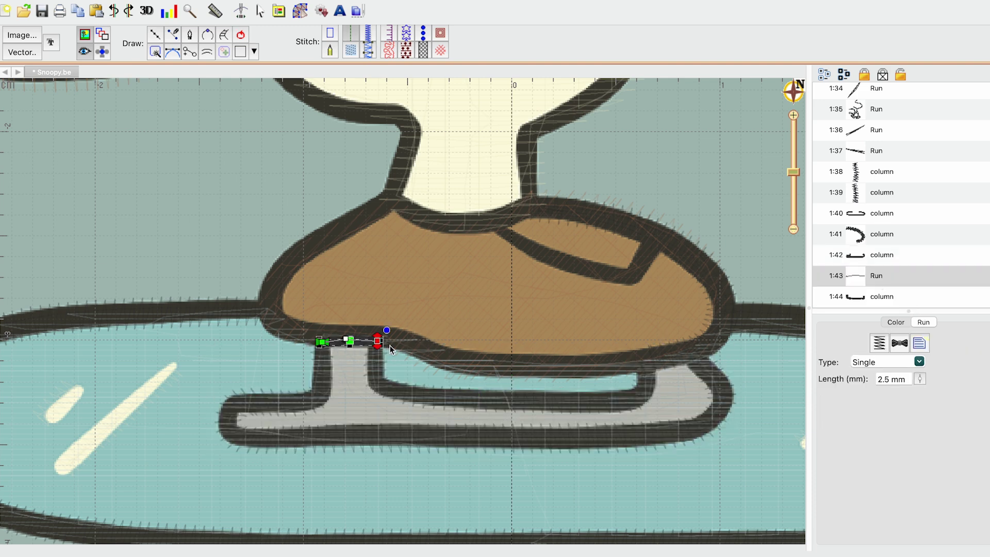
left_click(420, 357)
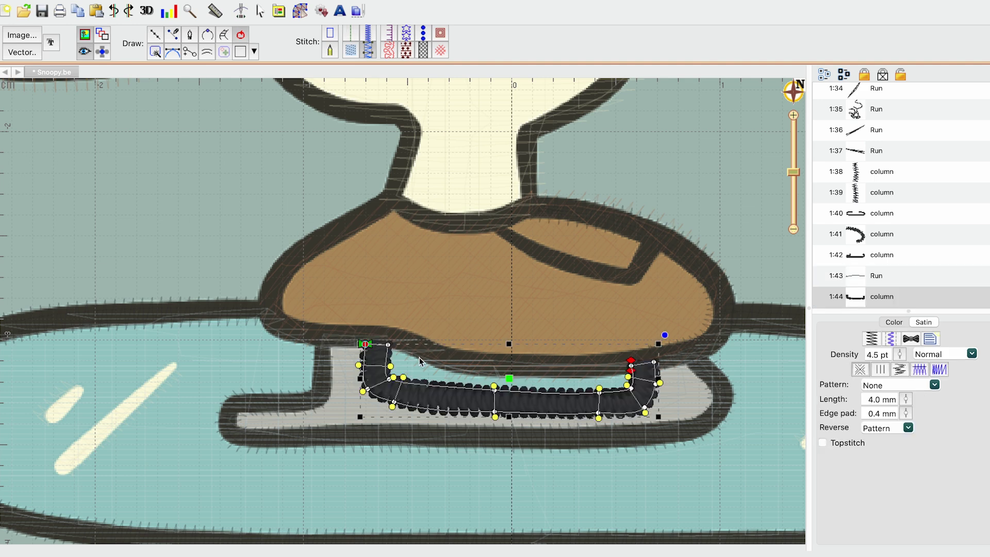
left_click_drag(368, 346, 380, 355)
left_click_drag(631, 364, 643, 360)
left_click(178, 125)
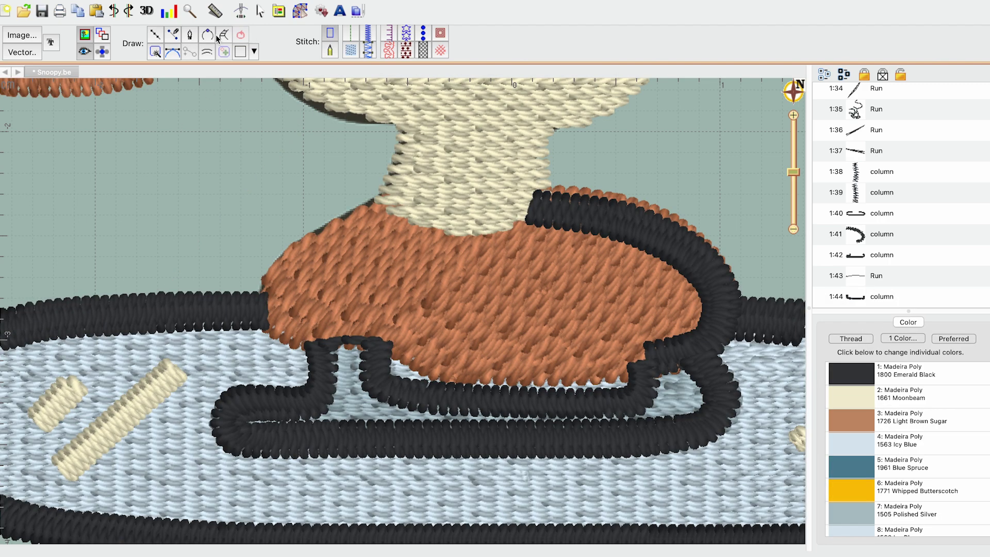
Step: Start a satin column at the skate's right post and trace the underside of the shoe leftward
left_click(224, 34)
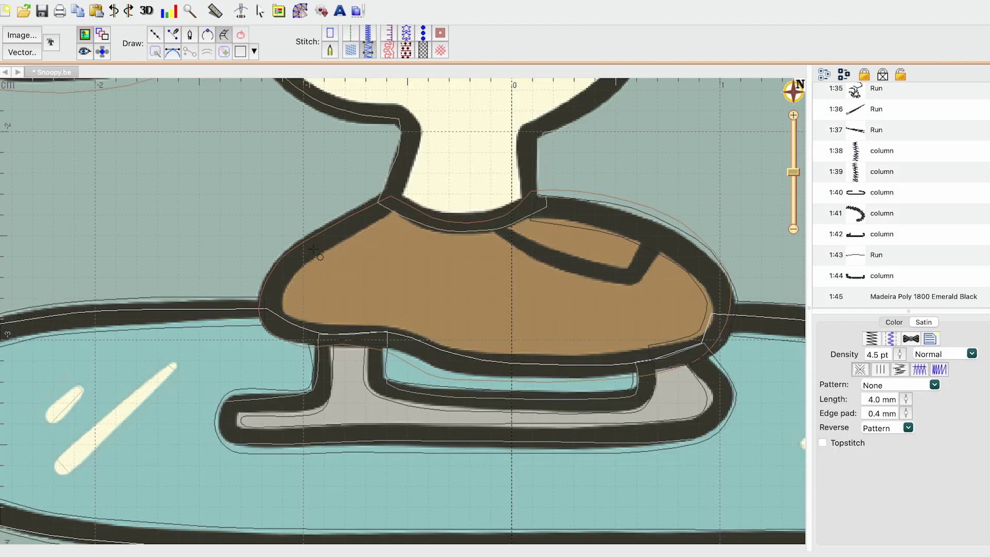
left_click(660, 371)
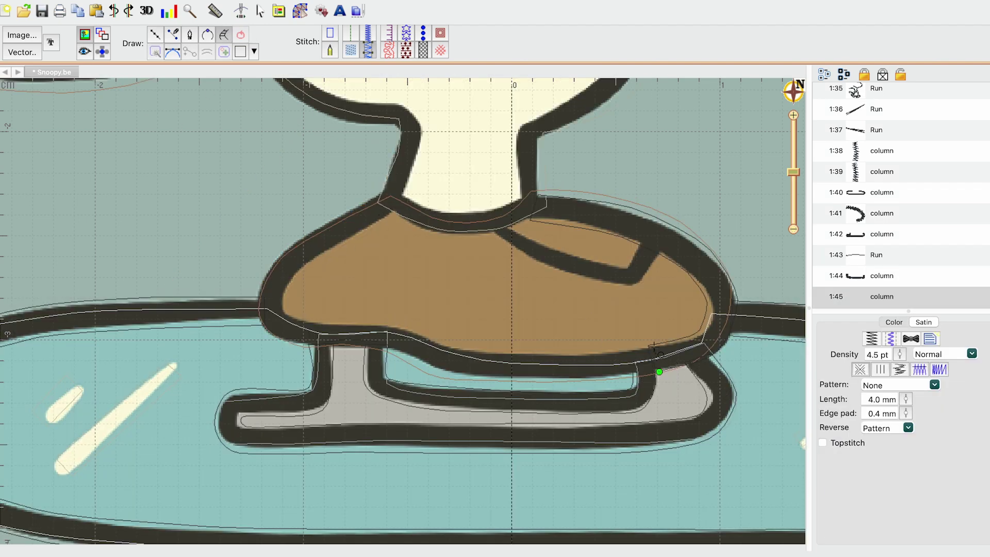
left_click(653, 344)
left_click(603, 379)
left_click(603, 350)
left_click(524, 379)
left_click(525, 349)
left_click(466, 378)
left_click(471, 349)
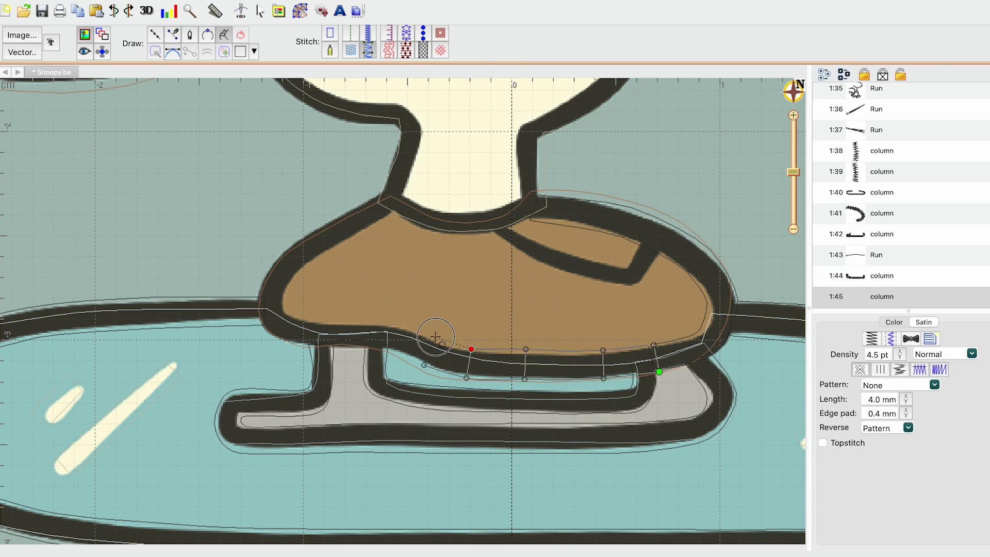
left_click(436, 336)
Step: Continue the shoe column along the rest of the sole, around the heel and up the back edge toward the ankle
scroll(435, 336, "left", 2)
left_click(458, 381)
left_click(467, 352)
left_click(422, 376)
left_click(421, 348)
left_click(383, 378)
left_click(384, 348)
left_click(358, 300)
left_click(381, 319)
left_click(399, 275)
left_click(425, 295)
Step: Turn the shoe column at the ankle, trace it along the shoe's opening to the upper seam, and finish it
left_click(408, 305)
left_click(413, 329)
left_click(430, 299)
left_click(426, 325)
left_click(465, 316)
left_click(463, 347)
left_click(497, 319)
left_click(499, 345)
left_click(526, 314)
left_click(532, 343)
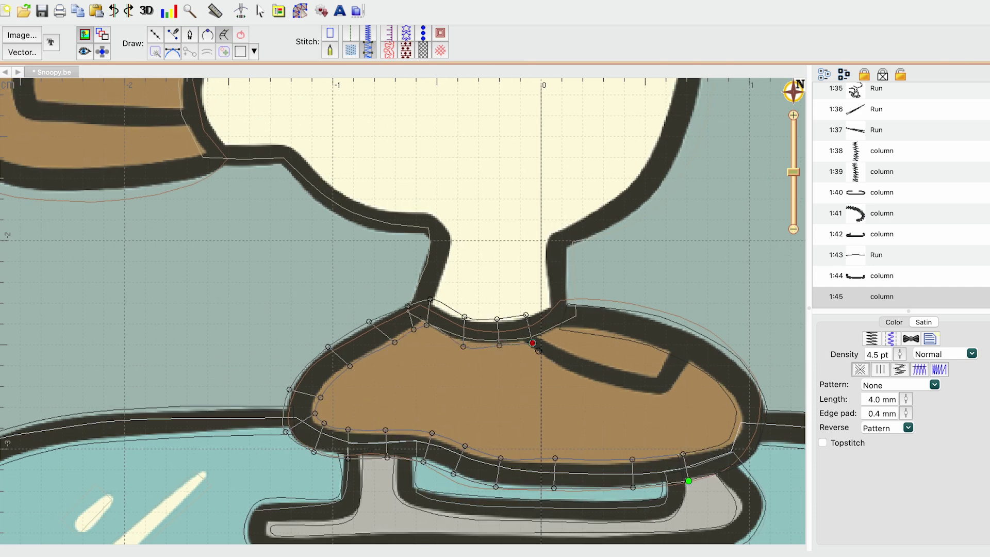
right_click(570, 347)
Step: Adjust the shoe column's edge points around the turn at the ankle
left_click_drag(463, 346, 459, 342)
left_click_drag(429, 297, 421, 300)
left_click_drag(589, 268, 493, 263)
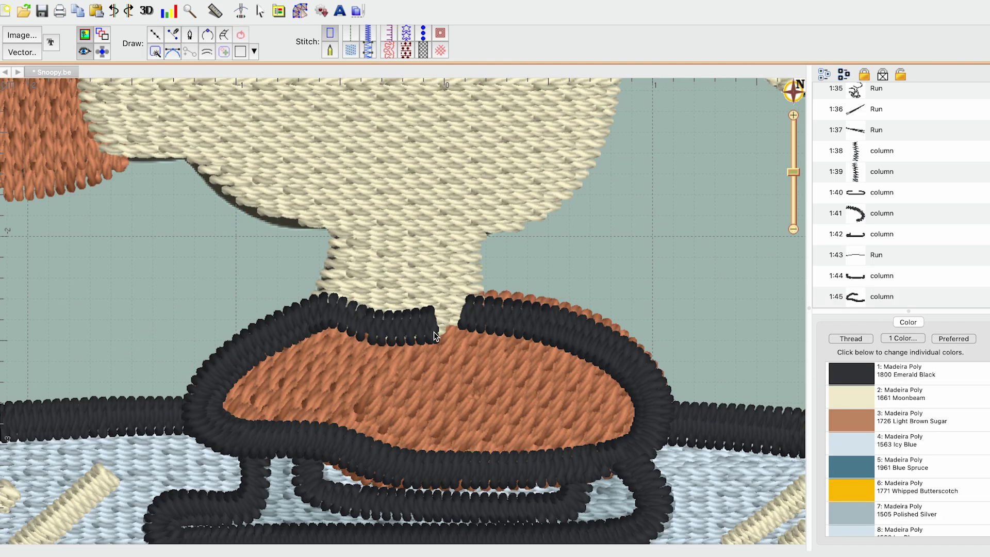
Step: Draw a satin column along the curved seam on the shoe's upper, from the opening to the toe outline
left_click(225, 50)
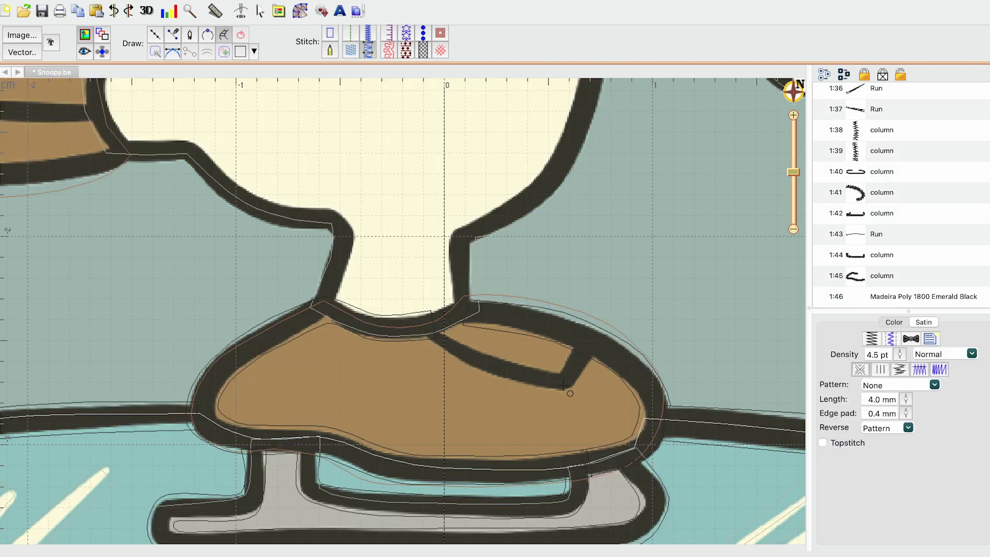
left_click(423, 337)
left_click(465, 364)
left_click(483, 349)
left_click(526, 388)
left_click(530, 366)
left_click(567, 390)
left_click(559, 367)
left_click(586, 370)
left_click(566, 358)
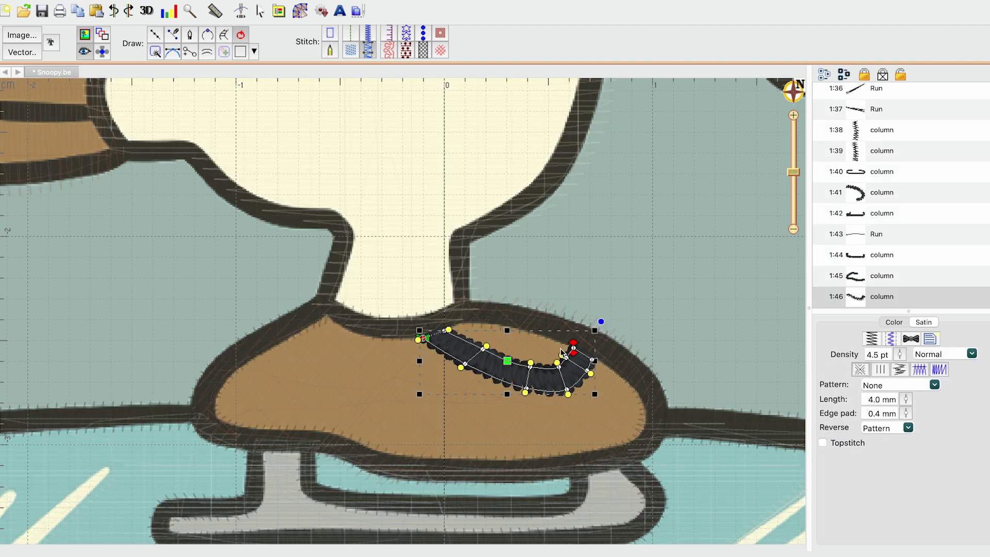
Step: Reshape the seam column's corner and its end at the shoe opening
left_click_drag(575, 351, 560, 366)
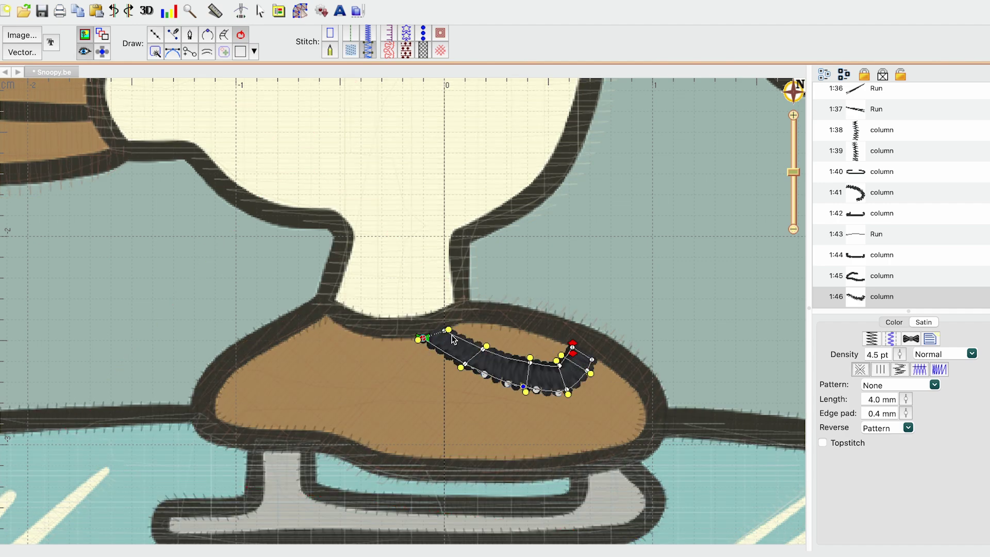
left_click_drag(419, 340, 442, 325)
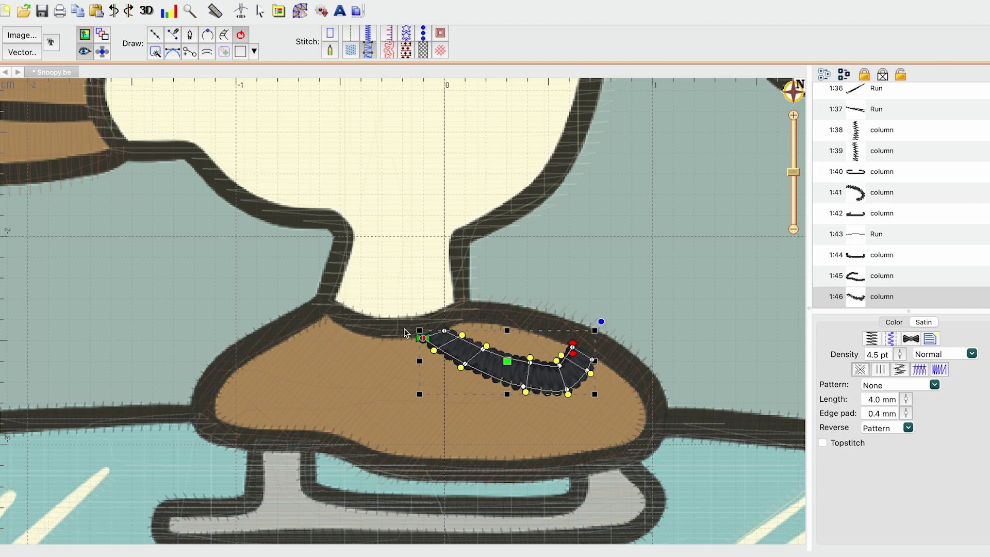
left_click(580, 263)
left_click(442, 334)
left_click(443, 347)
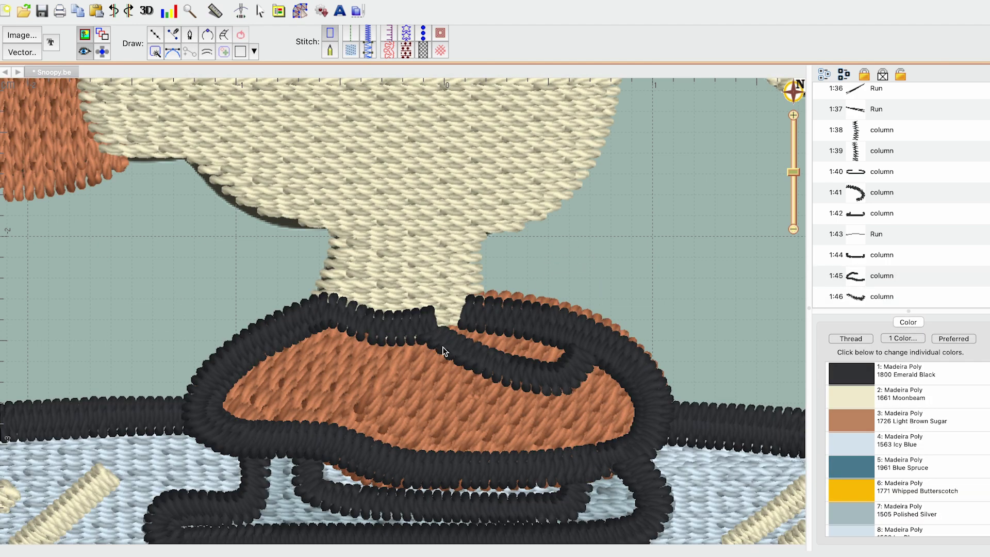
left_click_drag(429, 341, 433, 334)
mouse_move(573, 354)
left_mouse_down()
mouse_move(437, 340)
mouse_move(438, 331)
left_mouse_up()
left_click(563, 242)
Step: Draw a short satin column closing the gap in the shoe's top outline beneath the leg
left_click(451, 338)
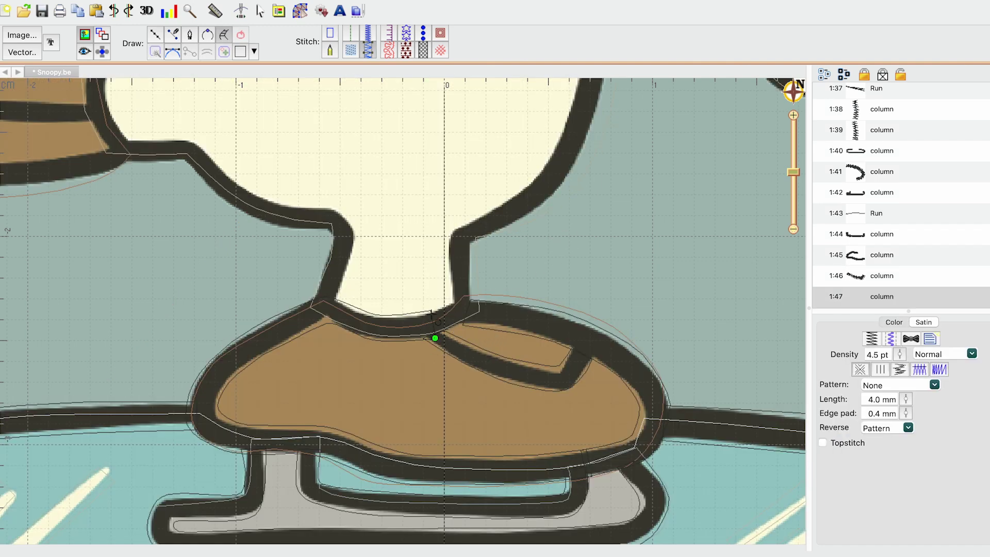
left_click(465, 295)
left_click(487, 307)
key("Return")
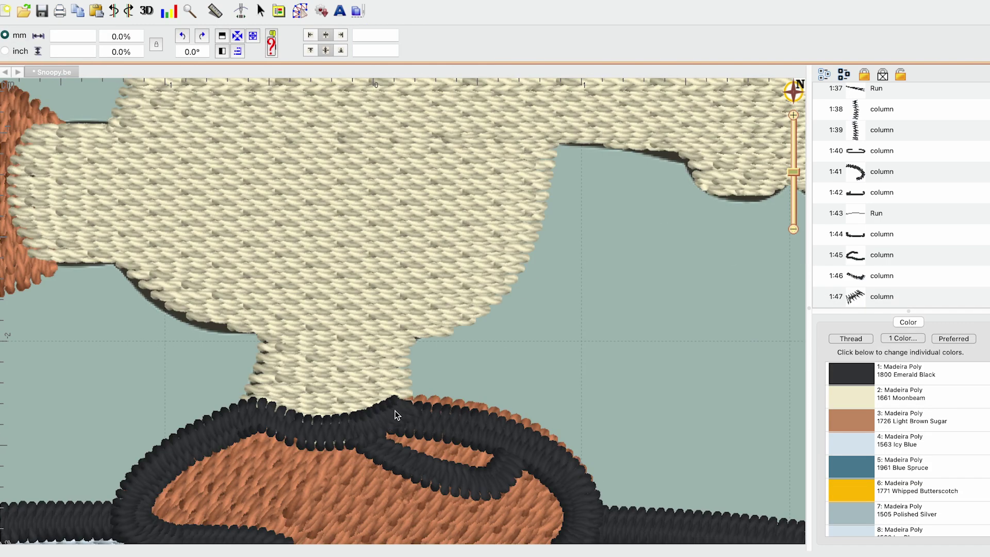
left_click(395, 412)
left_click(301, 10)
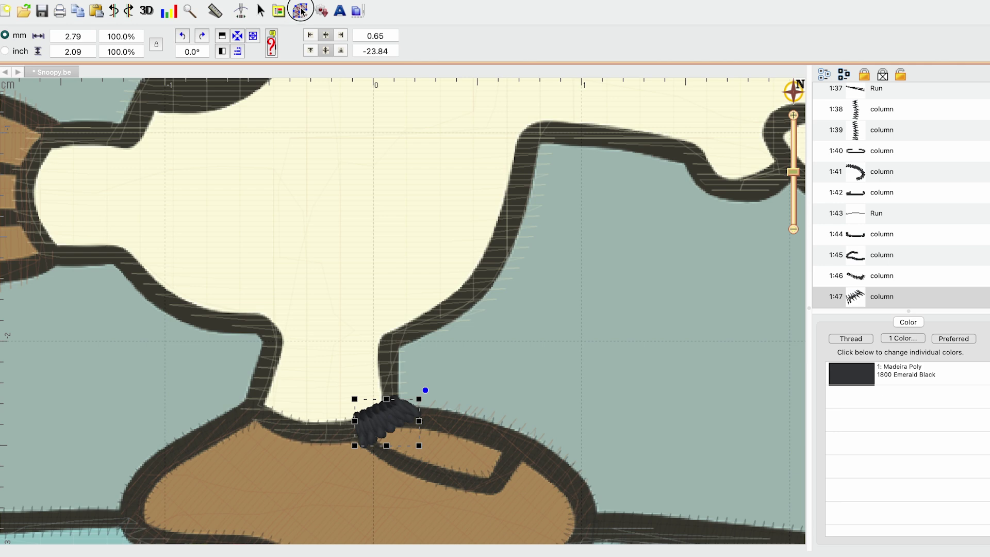
left_click(522, 367)
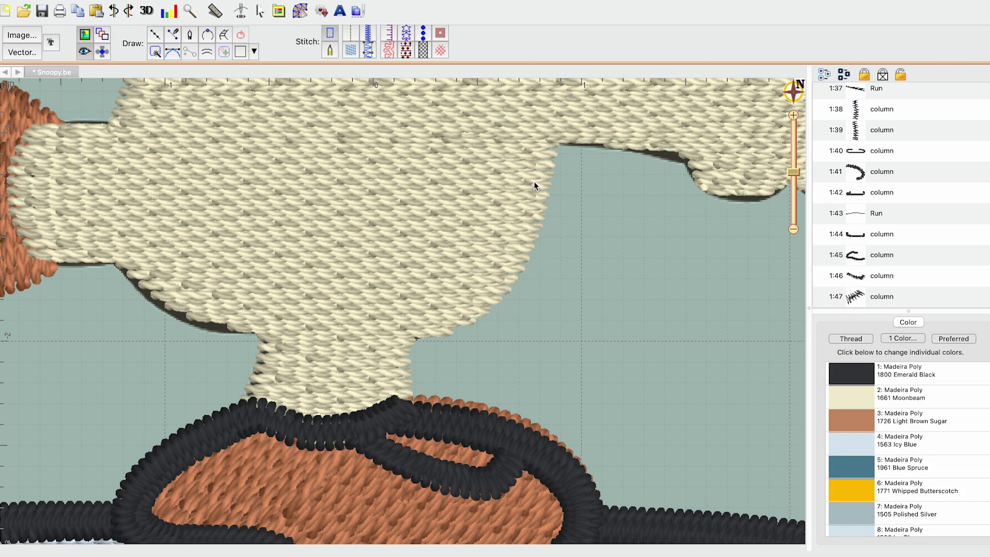
Step: Start a satin column at the shoe top and trace the leg's right side up along the lower belly outline
left_click(224, 34)
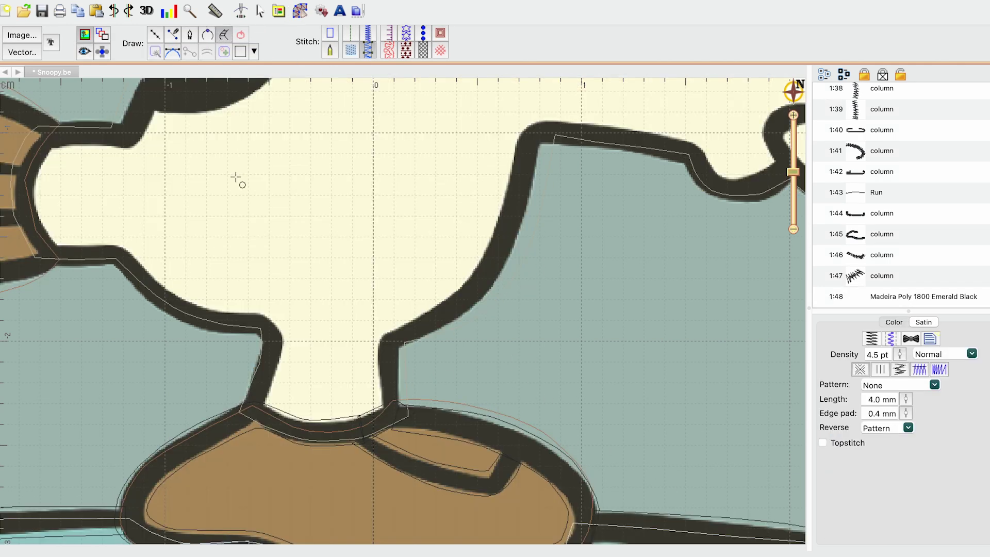
left_click(407, 402)
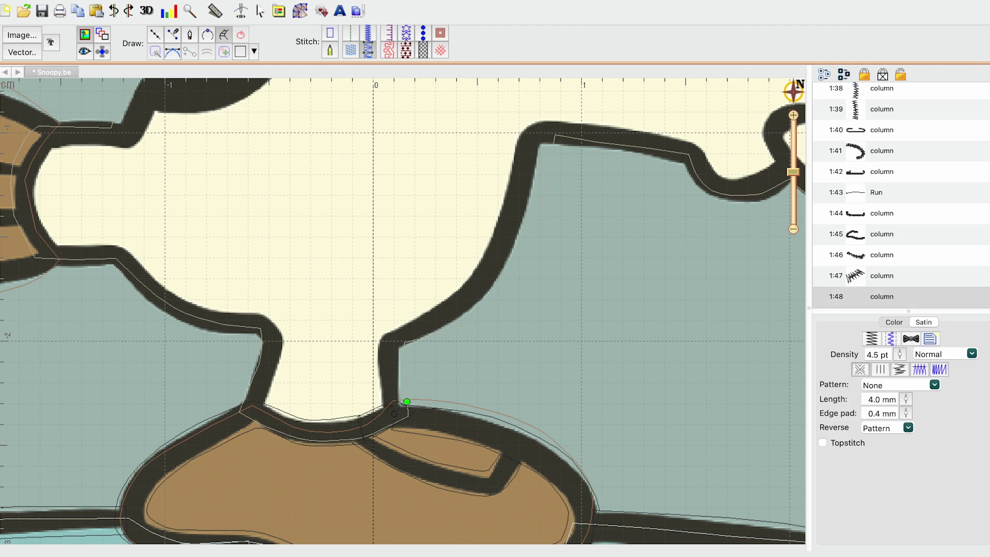
left_click(405, 348)
left_click(375, 330)
left_click(429, 339)
left_click(411, 317)
left_click(432, 441)
left_click(413, 409)
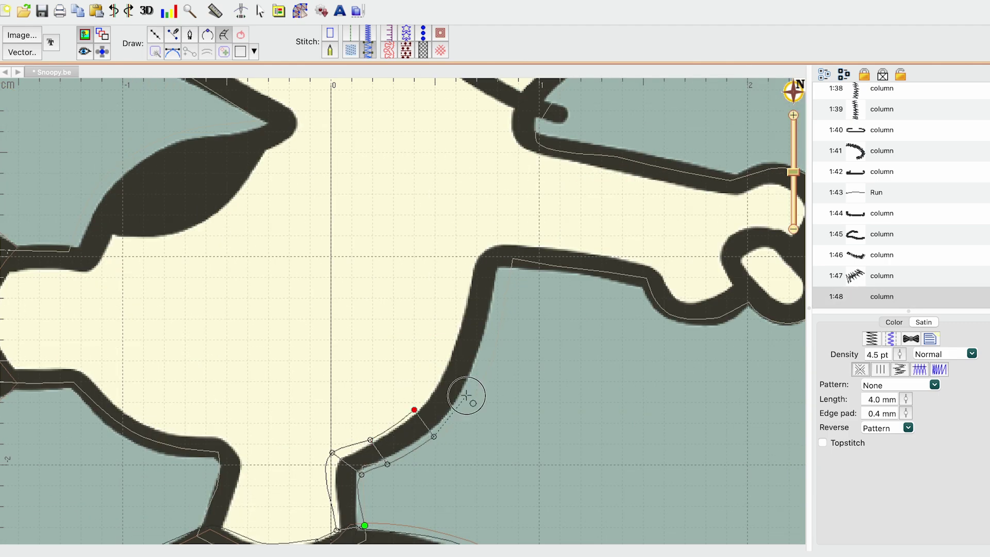
left_click(466, 395)
left_click(443, 371)
Step: Continue the body column up the right side of the belly, around the underarm corner and along the arm's underside
left_click(462, 491)
left_click(427, 478)
left_click(466, 448)
left_click(435, 435)
left_click(458, 392)
left_click(507, 391)
left_click(557, 429)
left_click(570, 402)
left_click(627, 416)
scroll(626, 419, "right", 3)
Step: Continue the body column around the underside of the hand to the small oval at the arm's end
left_click(458, 431)
left_click(485, 414)
left_click(485, 450)
left_click(501, 419)
left_click(522, 446)
left_click(518, 413)
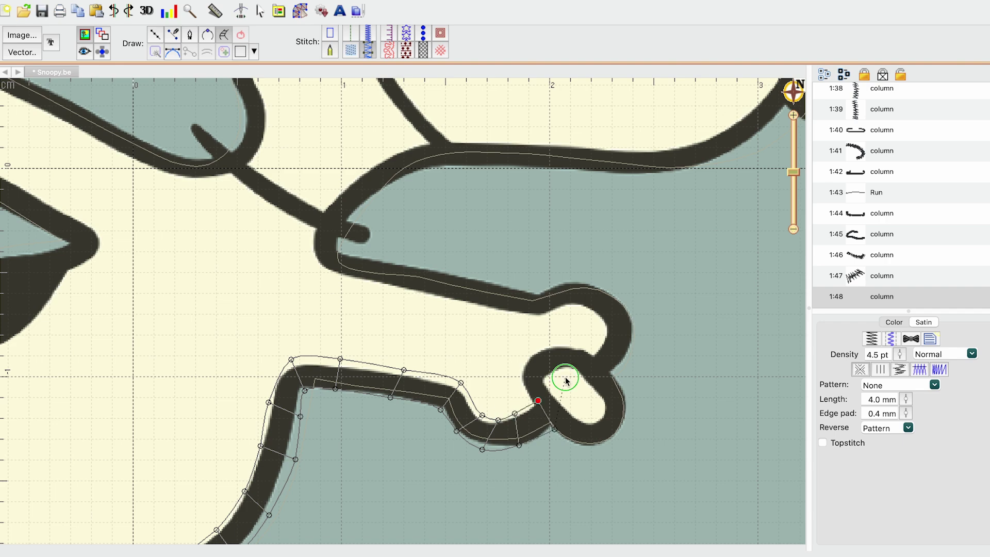
Step: Finish the body column and reshape its outer edge at the bend above the shoe
left_click(307, 474)
left_click(303, 480)
mouse_move(276, 407)
left_mouse_down()
mouse_move(270, 419)
mouse_move(304, 428)
left_mouse_up()
left_click(304, 428)
left_click(329, 416)
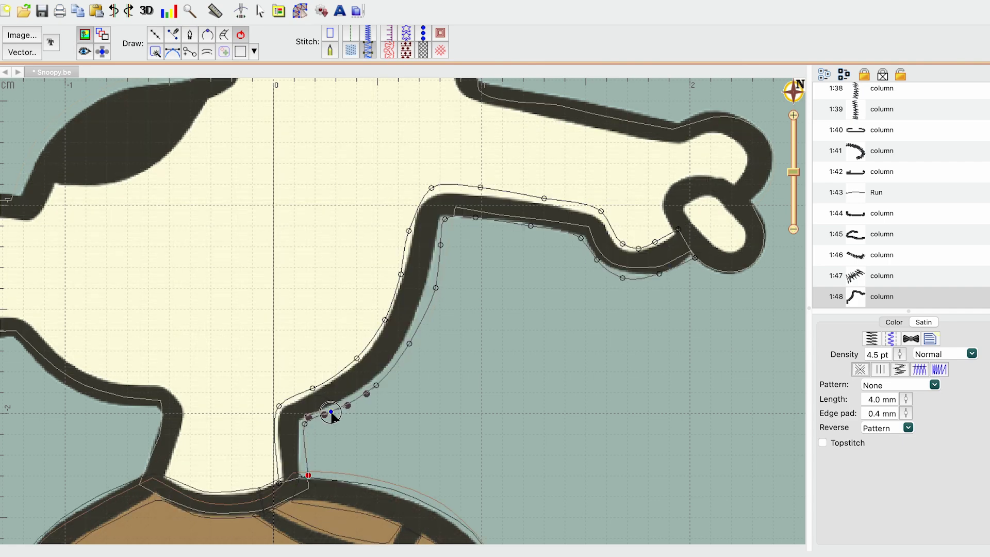
Step: Adjust the body column's edge points along the belly and up to the underarm
scroll(379, 441, "up", 2)
left_click_drag(371, 437, 367, 437)
left_click_drag(404, 396, 402, 396)
left_click_drag(429, 341, 435, 418)
left_click(413, 397)
left_click_drag(425, 377, 420, 374)
left_click_drag(410, 314, 413, 318)
left_click(460, 312)
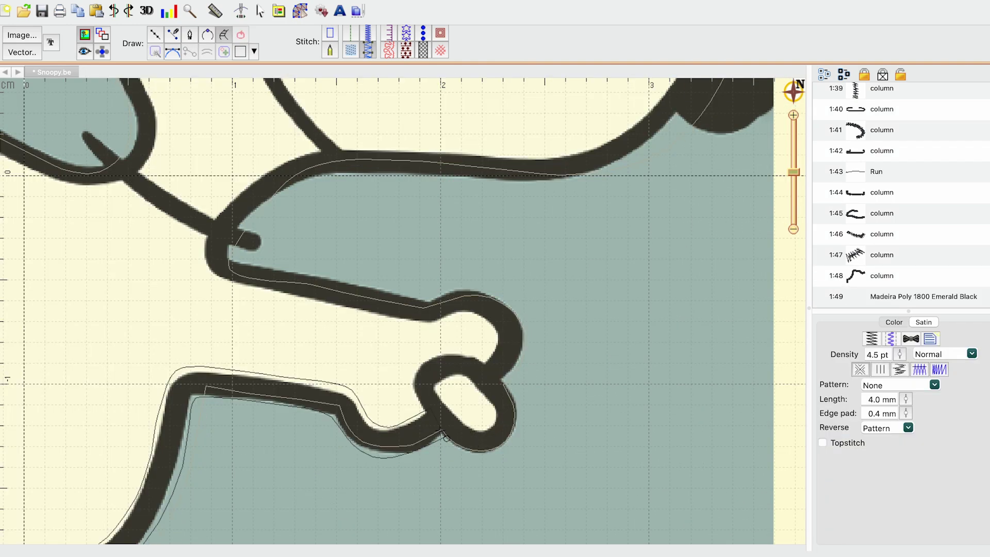
Step: Start a satin column around the oval at the arm's end, tracing its left side and top
left_click(436, 426)
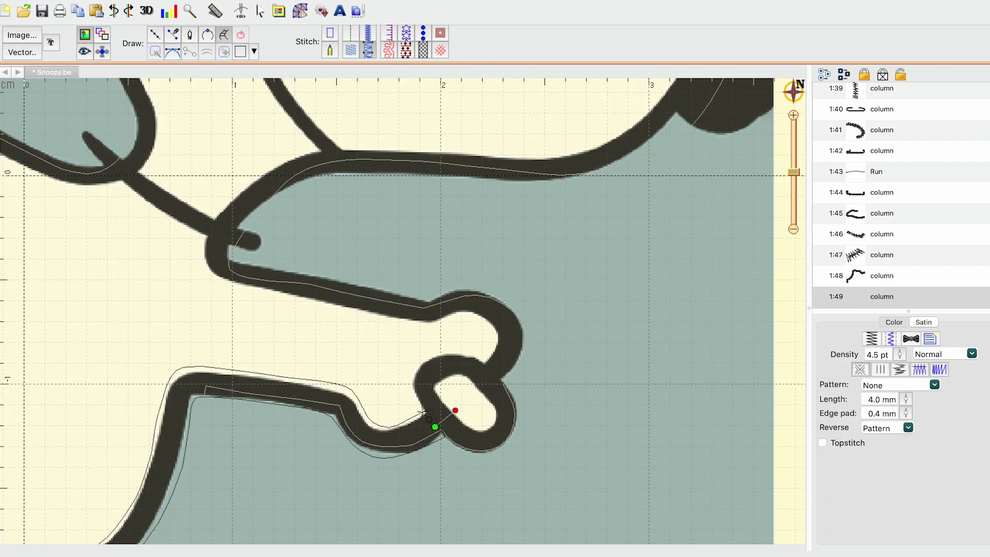
left_click(440, 395)
left_click(440, 352)
left_click(449, 382)
left_click(485, 362)
left_click(467, 382)
left_click(513, 388)
Step: Continue the oval's column down its right side and around the bottom to close the ring, and finish it
left_click(483, 401)
left_click(514, 437)
left_click(492, 419)
left_click(484, 428)
left_click(476, 455)
left_click(460, 418)
right_click(462, 412)
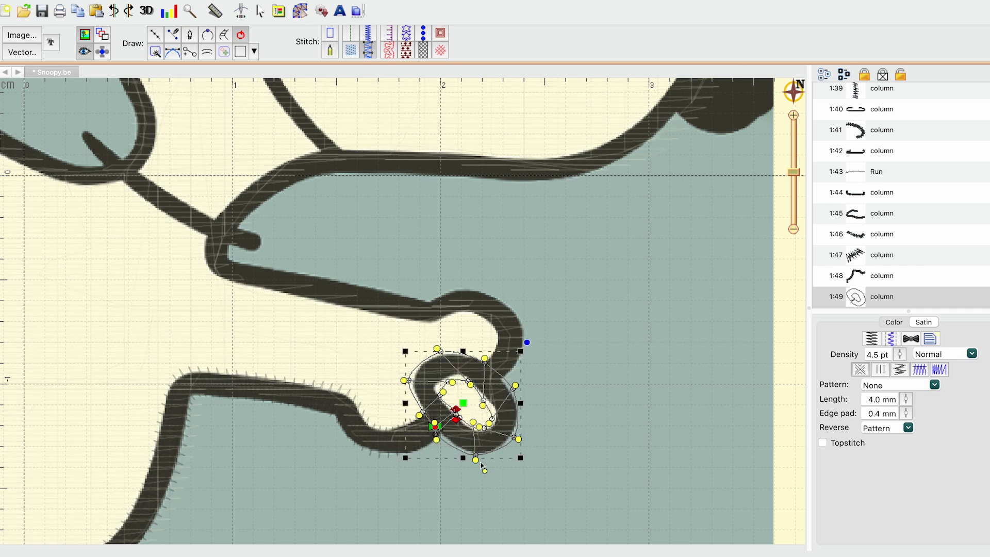
Step: Reshape the ring column's inner and outer edge curves to follow the oval outline at the arm's end
left_click_drag(476, 456, 435, 456)
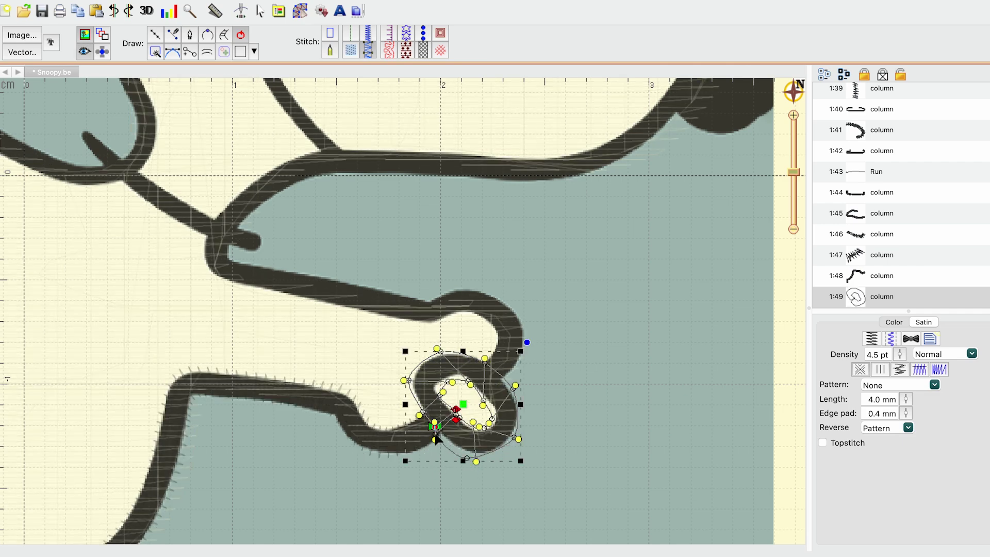
left_click_drag(470, 384, 410, 381)
left_click(405, 381)
left_click_drag(441, 352, 437, 351)
mouse_move(450, 391)
left_mouse_down()
mouse_move(474, 392)
mouse_move(466, 386)
left_mouse_up()
mouse_move(483, 401)
left_mouse_down()
mouse_move(488, 425)
mouse_move(483, 412)
left_mouse_up()
left_click_drag(467, 458, 520, 440)
left_click(467, 421)
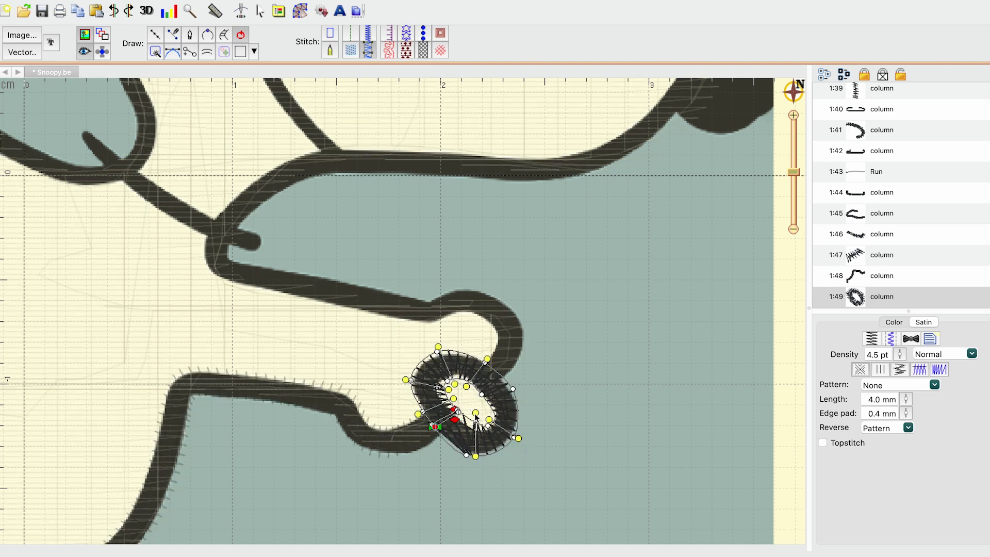
Step: Refine the ring column's stitch direction at its lower left and reshape its edges on the right side
left_click(186, 53)
left_click_drag(468, 410, 434, 454)
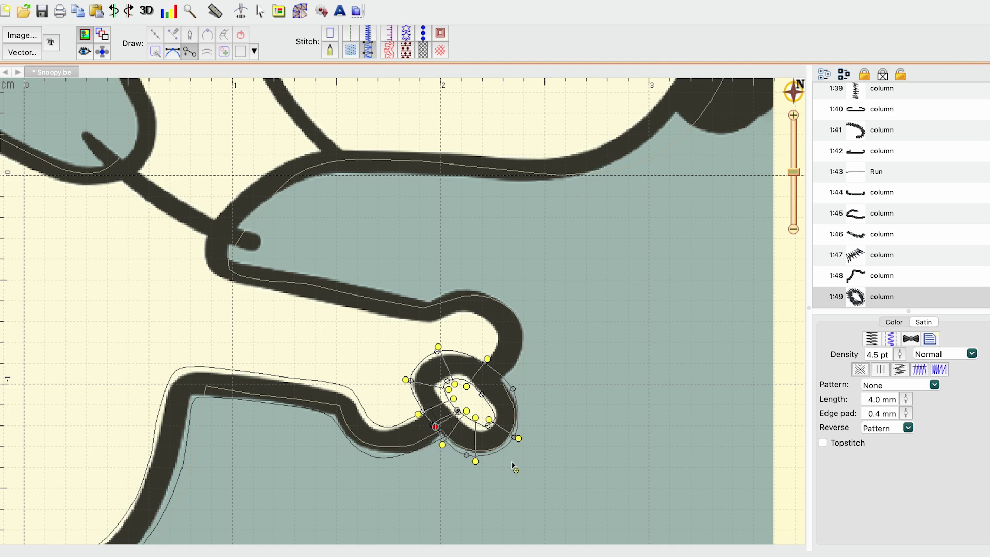
key("Return")
key("i")
left_click_drag(480, 400, 536, 372)
left_click_drag(518, 439, 521, 431)
left_click(596, 389)
left_click(433, 410)
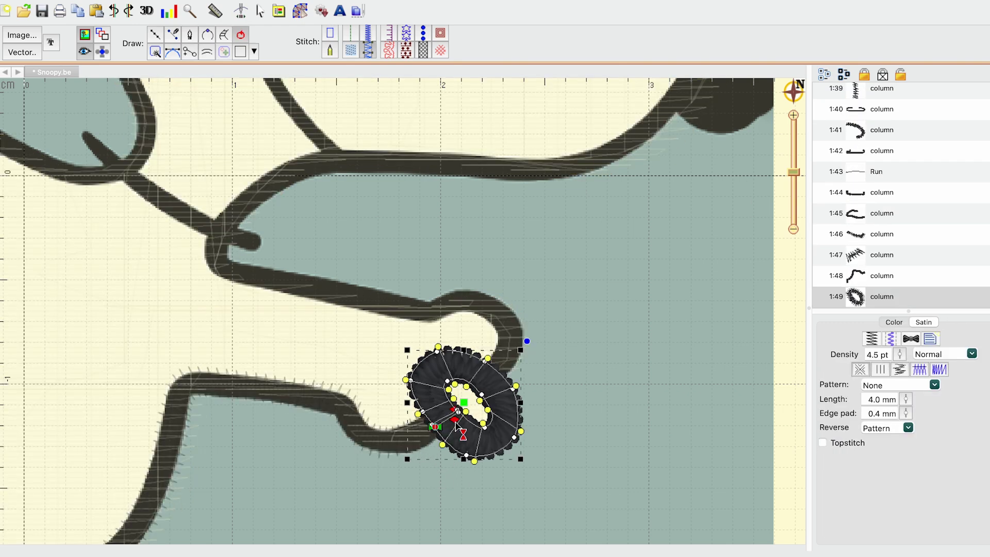
Step: Start a satin column beside the oval ring, tracing up the rounded outline at the arm's end
mouse_move(455, 422)
left_mouse_down()
mouse_move(507, 378)
mouse_move(502, 368)
mouse_move(497, 378)
left_mouse_up()
scroll(506, 320, "up", 2)
left_click(224, 34)
left_click(524, 425)
left_click(505, 407)
left_click(541, 404)
left_click(513, 389)
Step: Continue the satin column over the bump at the arm's end and along the arm's upper outline toward the neck
scroll(544, 375, "up", 3)
left_click(578, 470)
left_click(599, 446)
left_click(568, 463)
left_click(548, 433)
left_click(549, 462)
left_click(517, 440)
left_click(518, 472)
left_click(479, 432)
left_click(466, 466)
left_click(401, 445)
Step: Continue the column around the bend at the neck and under the chin to the mouth line, and finish it
left_click(347, 409)
left_click(339, 433)
left_click(319, 403)
left_click(292, 413)
left_click(290, 376)
left_click(338, 361)
left_click(318, 339)
left_click(345, 406)
left_click(337, 380)
left_click(413, 396)
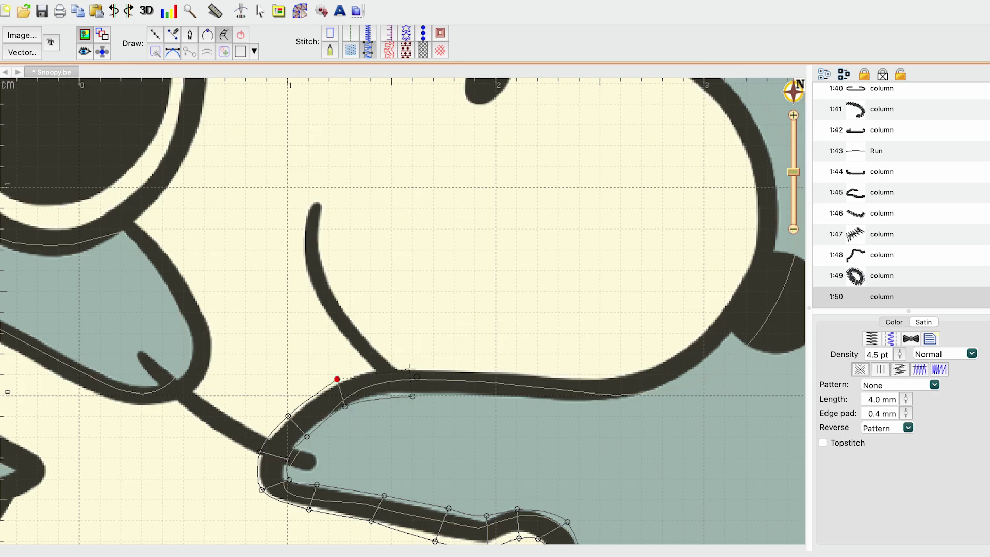
key("BackSpace")
left_click(394, 396)
left_click(390, 368)
key("Return")
Step: Reshape the arm outline column's edges at the inner bend by the neck and near the bump at the arm's end
scroll(391, 367, "down", 2)
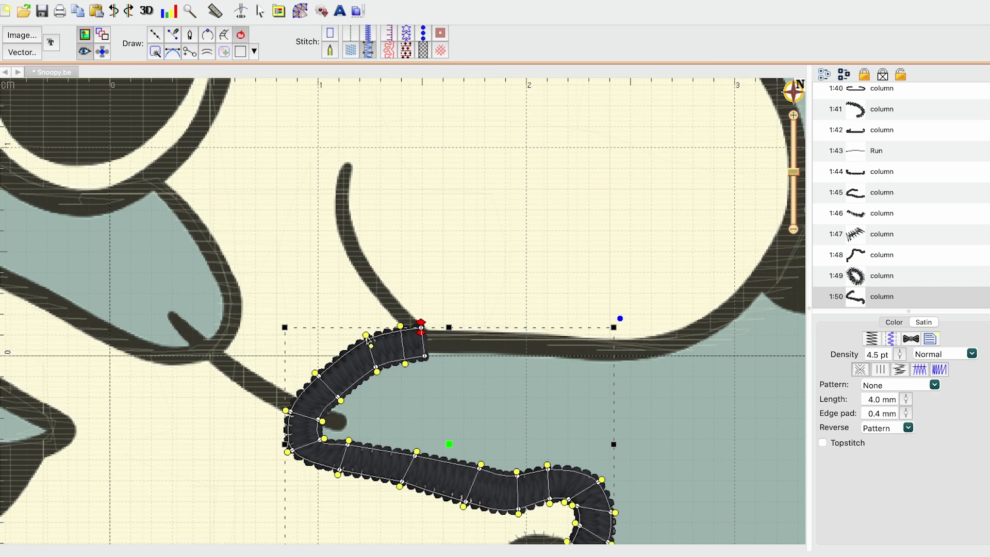
left_click_drag(320, 440, 336, 470)
left_click(318, 420)
key("BackSpace")
left_click_drag(466, 502, 460, 498)
left_click_drag(518, 509, 522, 507)
left_click(570, 503)
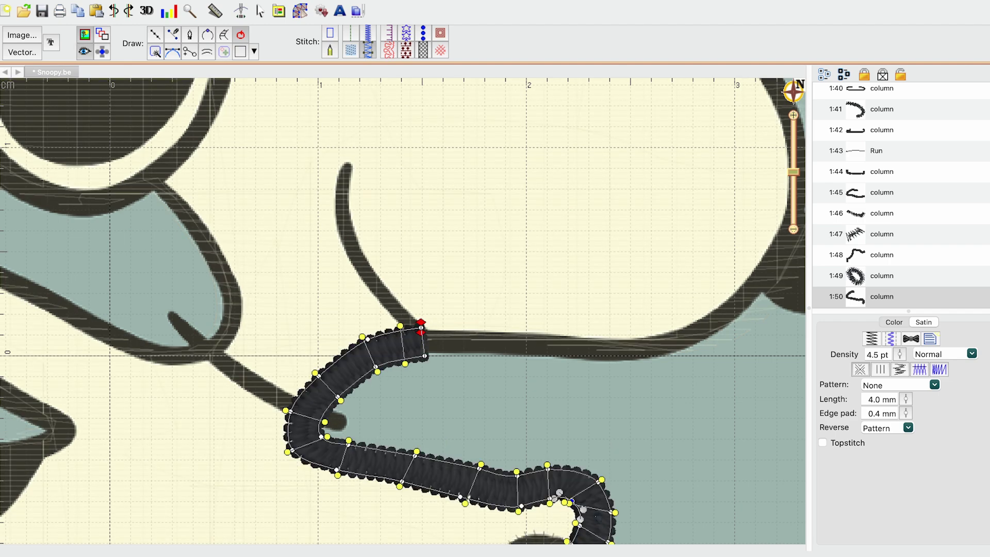
Step: Draw a satin column along the curved mouth line, from the chin outline up to its rounded tip
scroll(571, 504, "down", 3)
left_click(553, 449)
left_click(476, 387)
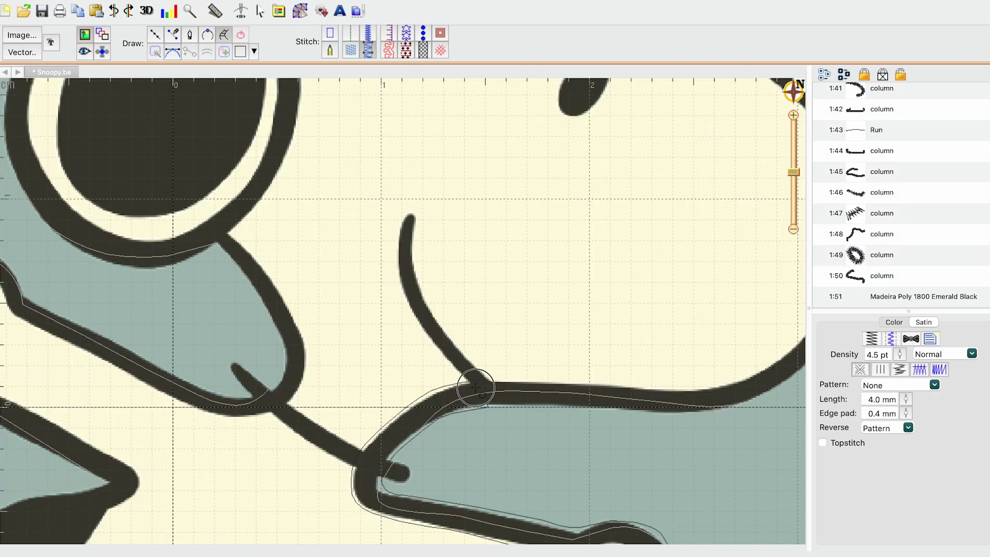
left_click(490, 380)
left_click(439, 353)
left_click(452, 336)
left_click(406, 302)
left_click(429, 297)
left_click(396, 266)
left_click(417, 262)
left_click(400, 219)
left_click(417, 226)
key("Return")
Step: Adjust the edge points at the mouth column's tip, middle and lower end
mouse_move(403, 220)
left_mouse_down()
mouse_move(418, 219)
mouse_move(395, 223)
left_mouse_up()
left_click_drag(454, 332, 462, 340)
left_click_drag(494, 378, 462, 382)
key("Return")
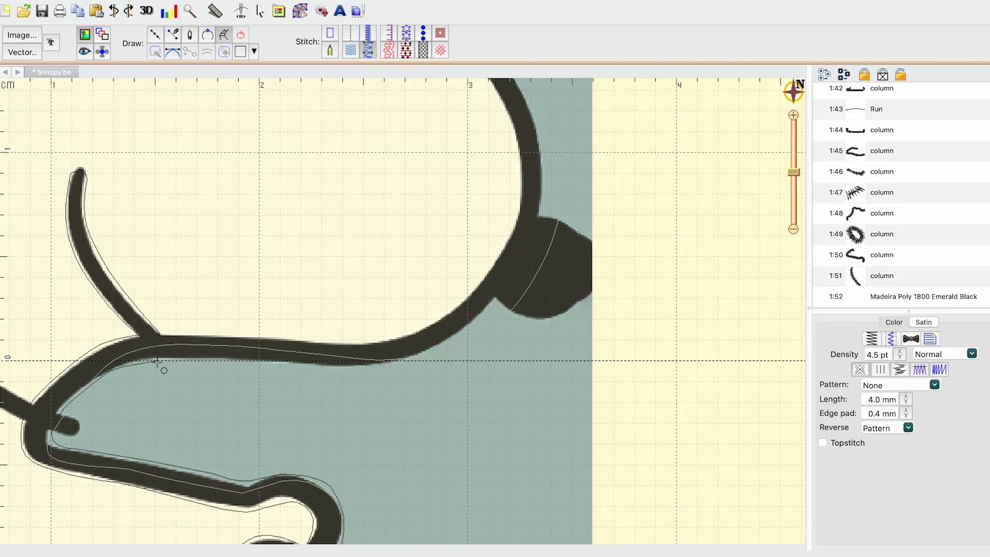
Step: Start a satin column at the lower end of the mouth line, tracing the jaw outline toward the nose
left_click(154, 361)
left_click(151, 333)
left_click(218, 361)
left_click(218, 333)
left_click(291, 364)
left_click(292, 337)
scroll(292, 338, "up", 3)
left_click(324, 458)
left_click(321, 431)
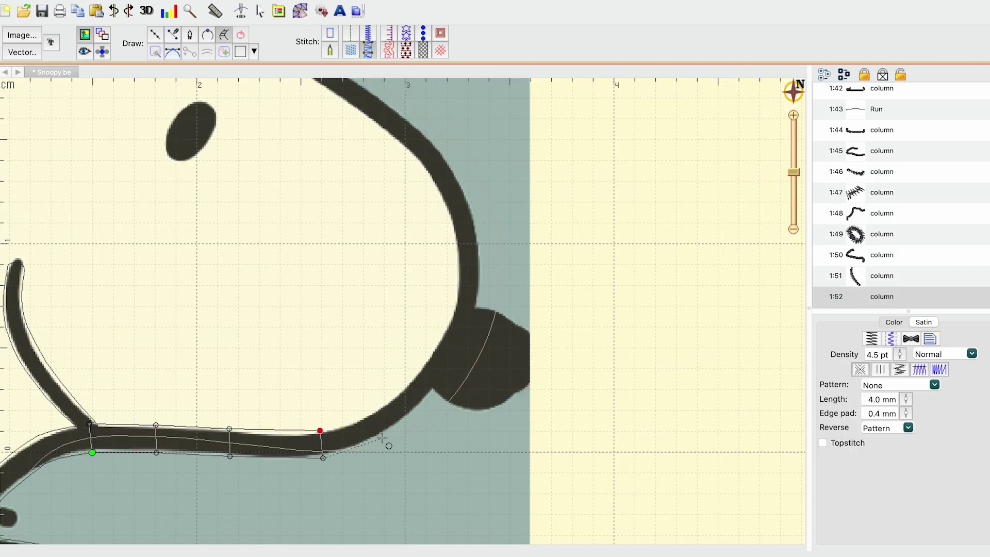
Step: Continue the jaw column around the muzzle's curve to the upper edge of the nose and finish it
left_click(380, 437)
left_click(408, 445)
left_click(390, 426)
left_click(441, 397)
left_click(416, 383)
left_click(456, 356)
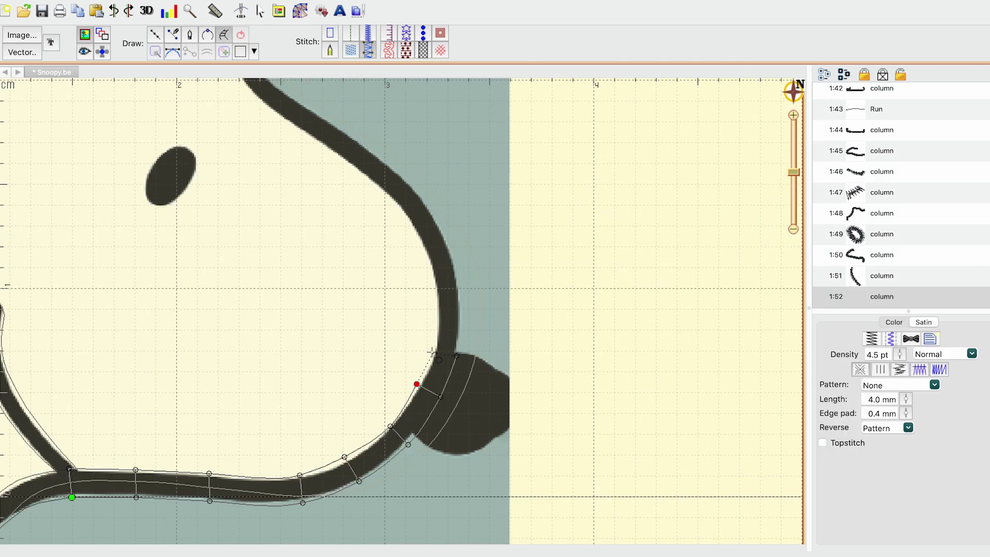
left_click(432, 352)
key("Return")
left_click(486, 338)
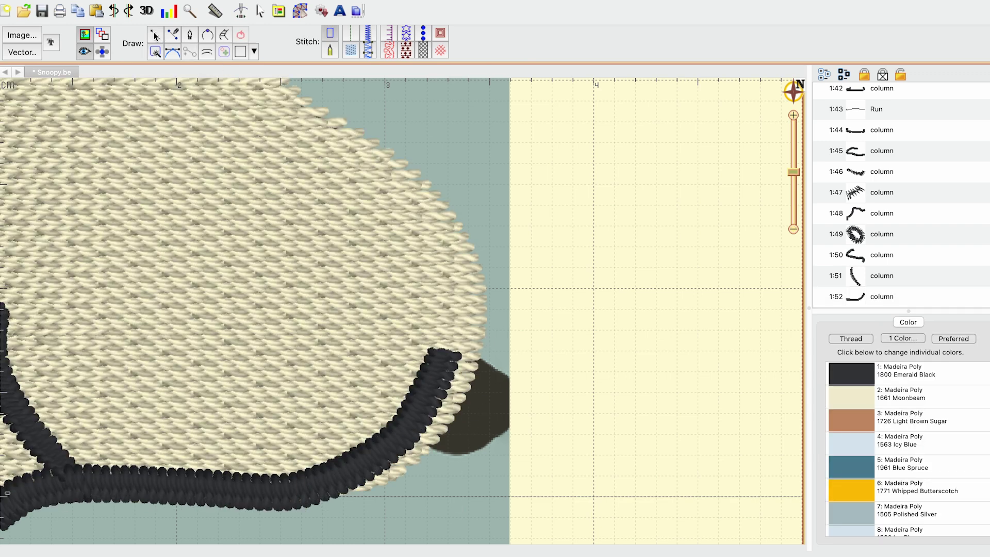
Step: Draw a black Tatami fill over the nose, tracing its rounded outline and closing it along the muzzle
left_click(352, 55)
left_click(447, 431)
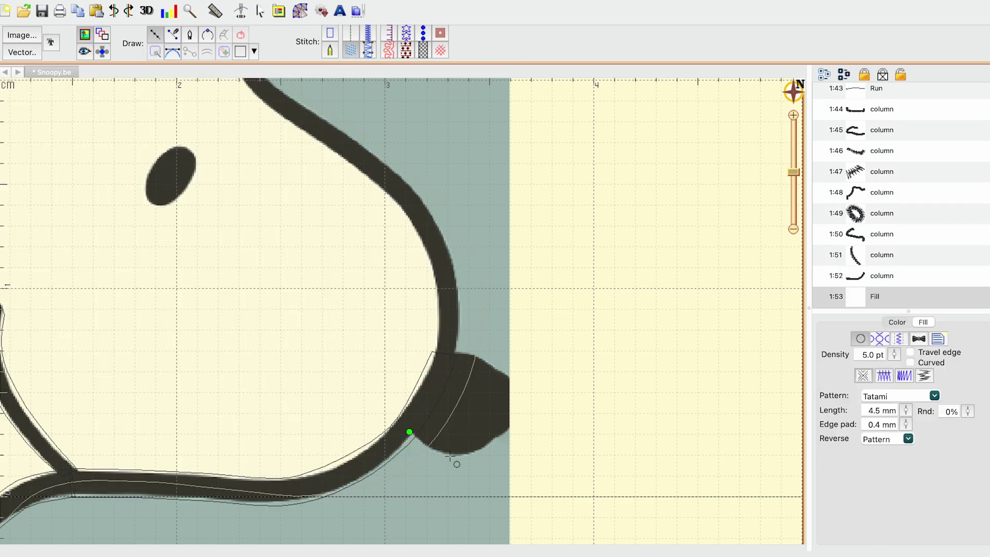
left_click(454, 456)
left_click(508, 435)
left_click(507, 372)
left_click(456, 366)
left_click(448, 349)
left_click(435, 381)
left_click(410, 432)
right_click(543, 315)
Step: Move the nose fill's end point to the upper edge of the nose and review its underlay and color settings
key("super+minus")
scroll(499, 379, "up", 2)
mouse_move(409, 431)
left_mouse_down()
mouse_move(448, 356)
mouse_move(445, 366)
left_mouse_up()
mouse_move(416, 446)
left_mouse_down()
mouse_move(447, 337)
mouse_move(449, 345)
left_mouse_up()
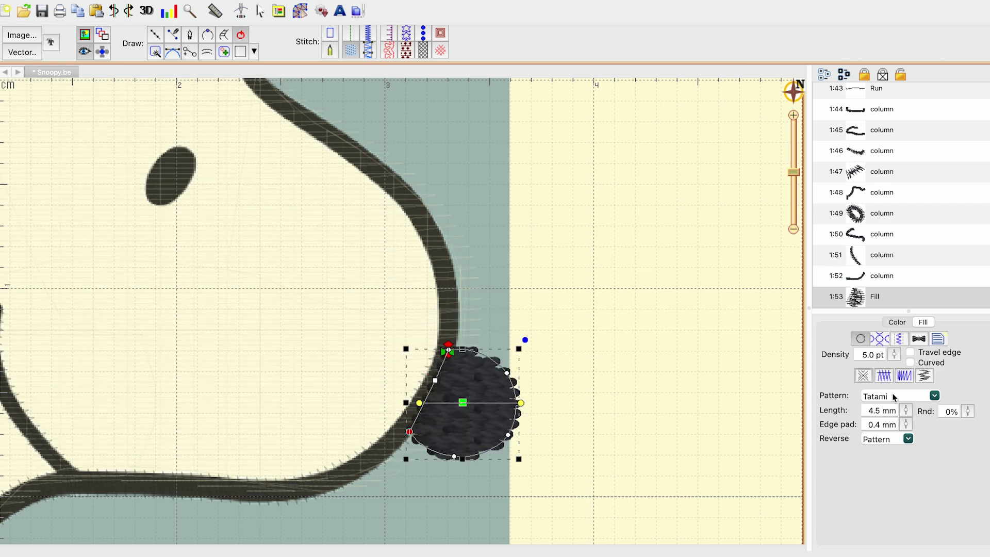
left_click(901, 339)
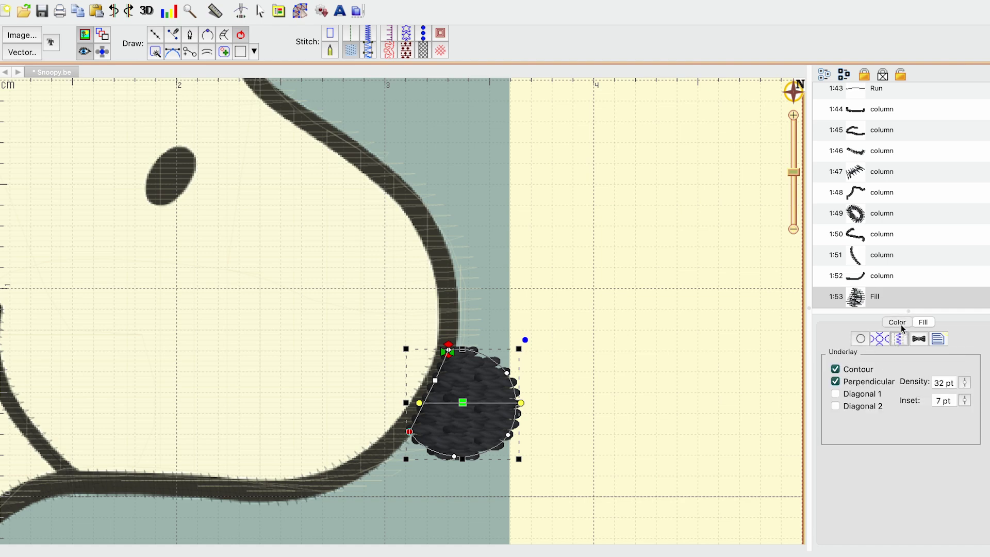
left_click(897, 322)
left_click(562, 340)
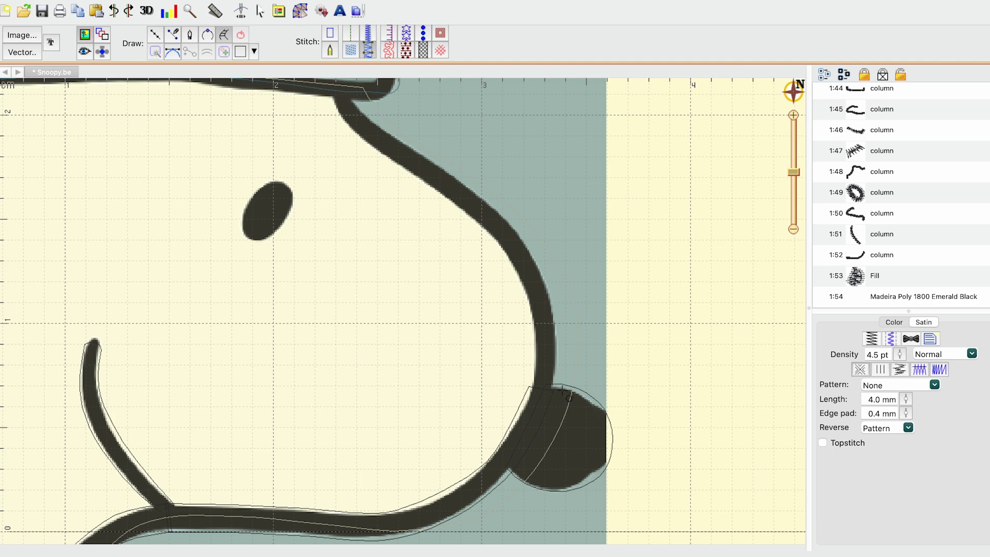
Step: Start a satin column at the upper edge of the nose, tracing the muzzle outline up toward the forehead
left_click(554, 394)
left_click(530, 389)
left_click(560, 347)
left_click(534, 348)
scroll(533, 349, "up", 3)
left_click(556, 418)
left_click(527, 427)
left_click(531, 366)
left_click(504, 383)
left_click(498, 332)
Step: Continue the muzzle column up to the hat brim, finish it and adjust its upper end to meet the brim
scroll(498, 332, "up", 2)
left_click(523, 449)
left_click(500, 394)
left_click(480, 419)
left_click(465, 371)
left_click(431, 347)
left_click(398, 359)
left_click(409, 323)
left_click(377, 319)
key("Return")
scroll(508, 319, "down", 1)
left_click_drag(429, 298, 425, 290)
scroll(400, 336, "down", 3)
key("Return")
Step: Draw a satin column around the right end of the hat brim and smooth its inner edge at the lower corner
key("c")
scroll(538, 370, "up", 5)
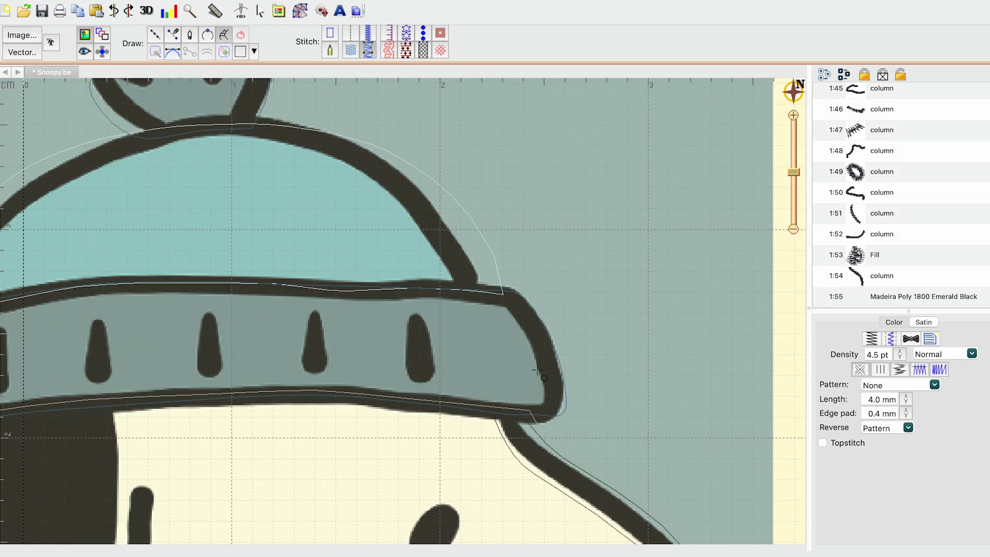
left_click(512, 423)
left_click(541, 399)
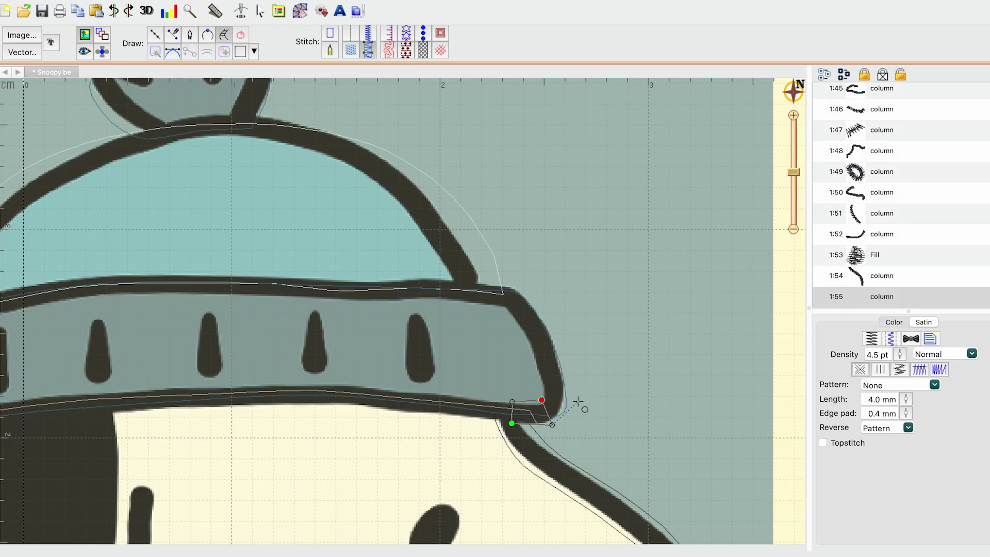
left_click(542, 386)
left_click(556, 340)
left_click(529, 350)
scroll(529, 350, "up", 3)
left_click(566, 366)
left_click(541, 382)
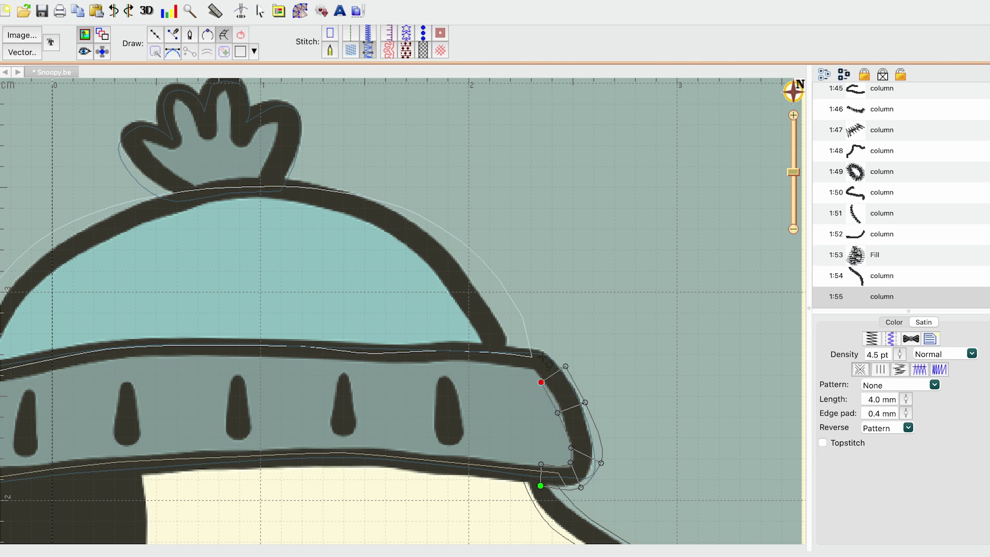
left_click(526, 372)
left_click(499, 341)
left_click(498, 369)
key("Return")
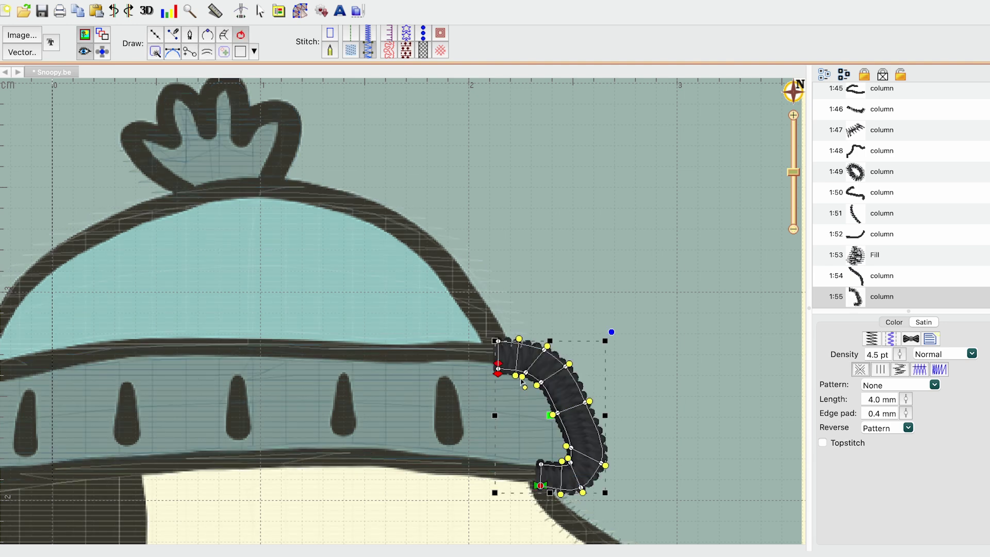
left_click_drag(568, 459, 560, 456)
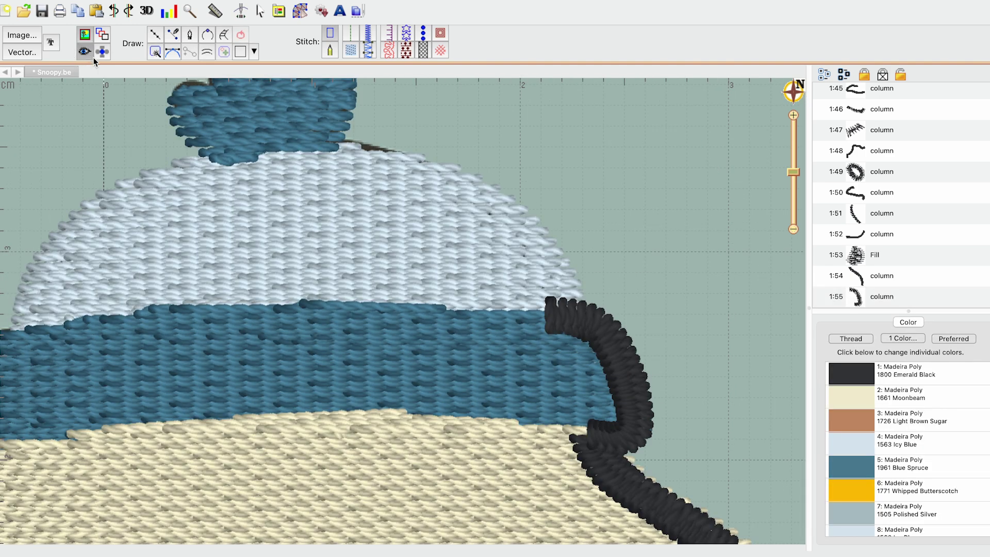
Step: Draw a satin column over the rightmost dark stripe on the hat brim
left_click(93, 56)
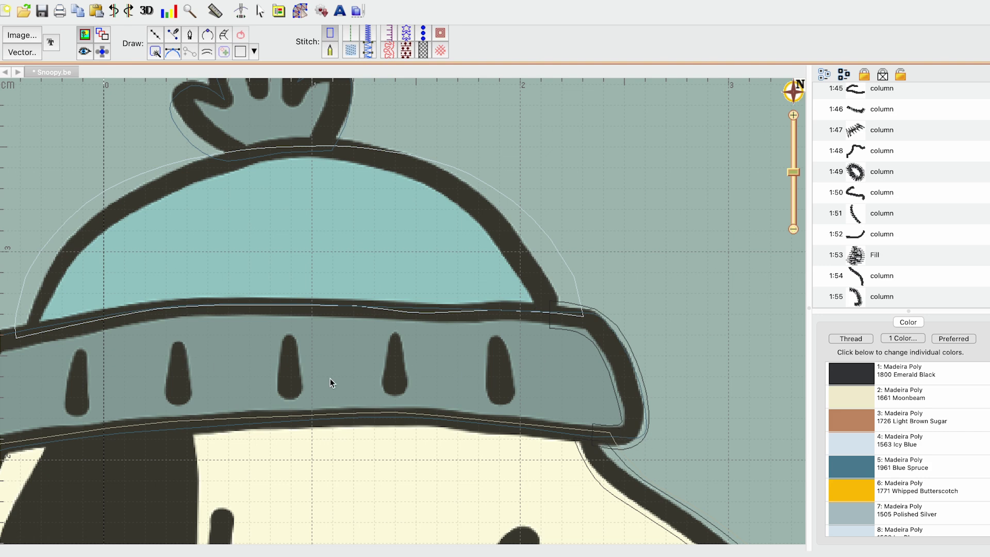
left_click_drag(493, 374, 554, 335)
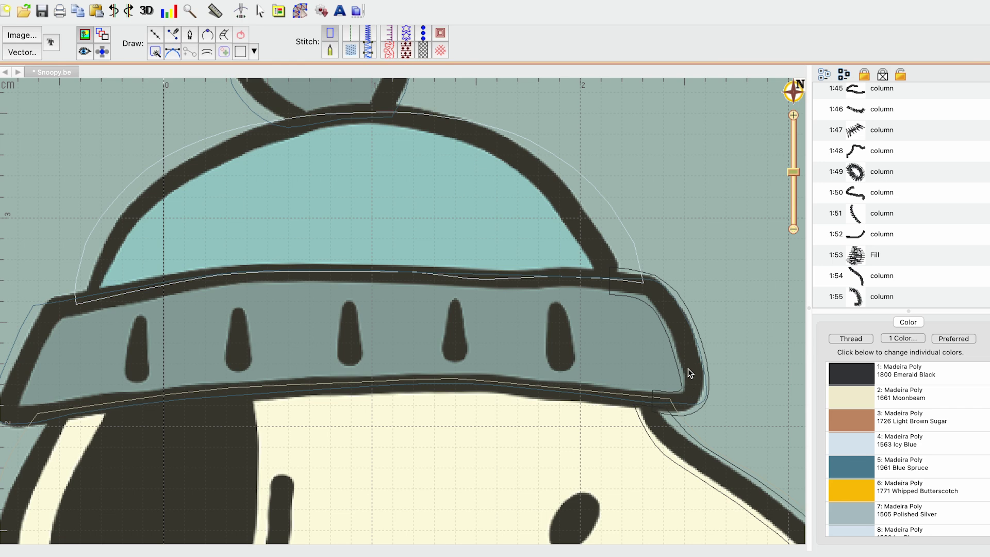
left_click_drag(612, 342, 620, 357)
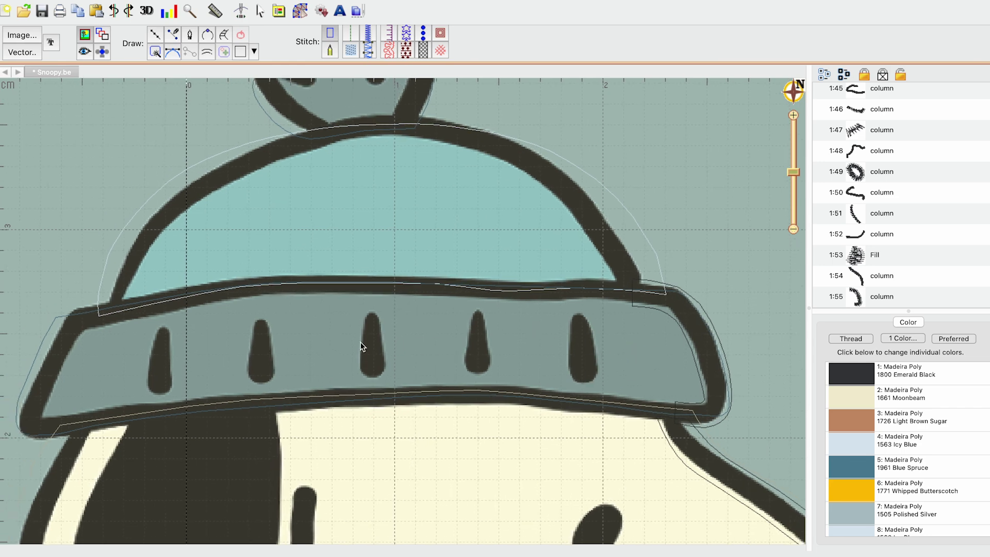
left_click(230, 36)
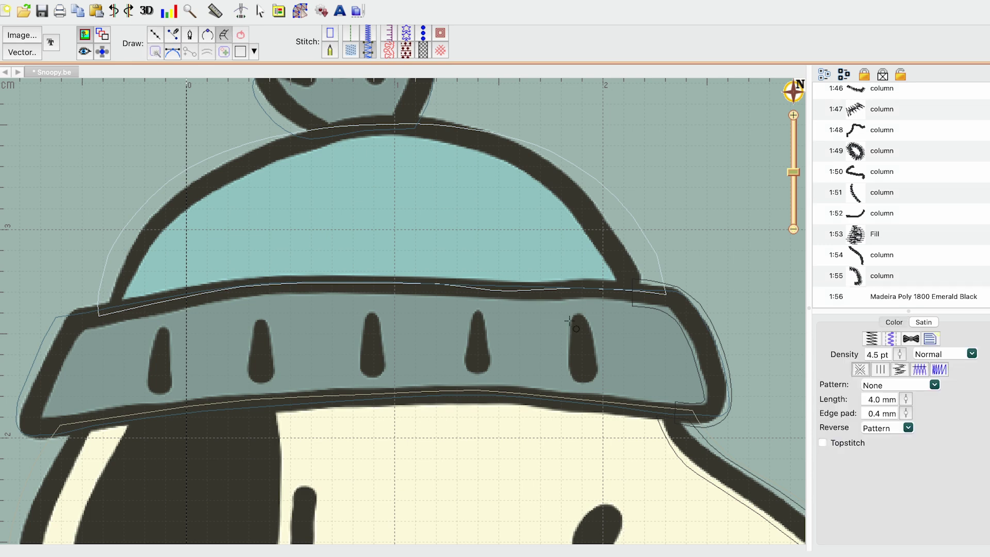
left_click(572, 322)
left_click(575, 375)
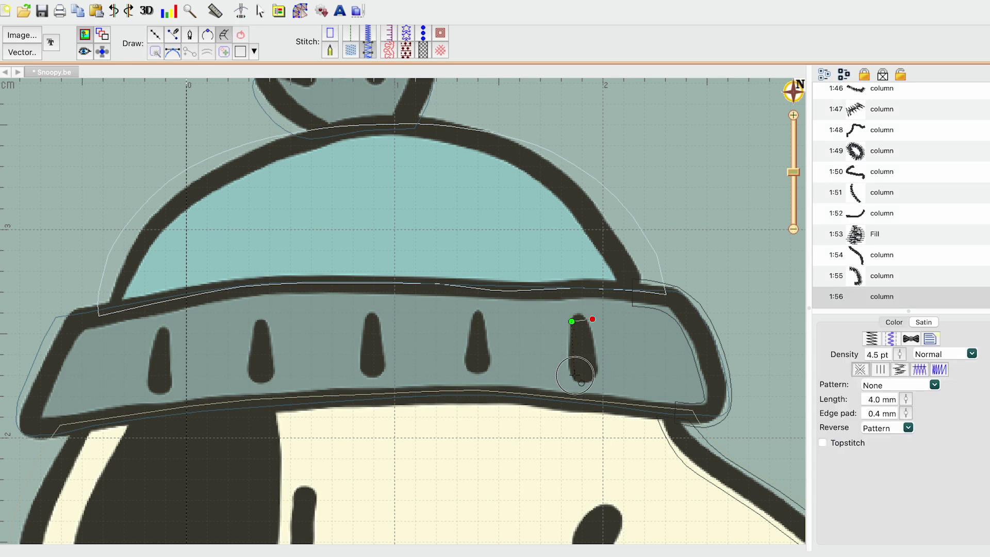
right_click(601, 375)
Step: Place the stripe column's start at its upper right and end at its lower left, and set its density to 4.0 pt
mouse_move(574, 322)
left_mouse_down()
mouse_move(605, 326)
mouse_move(608, 314)
left_mouse_up()
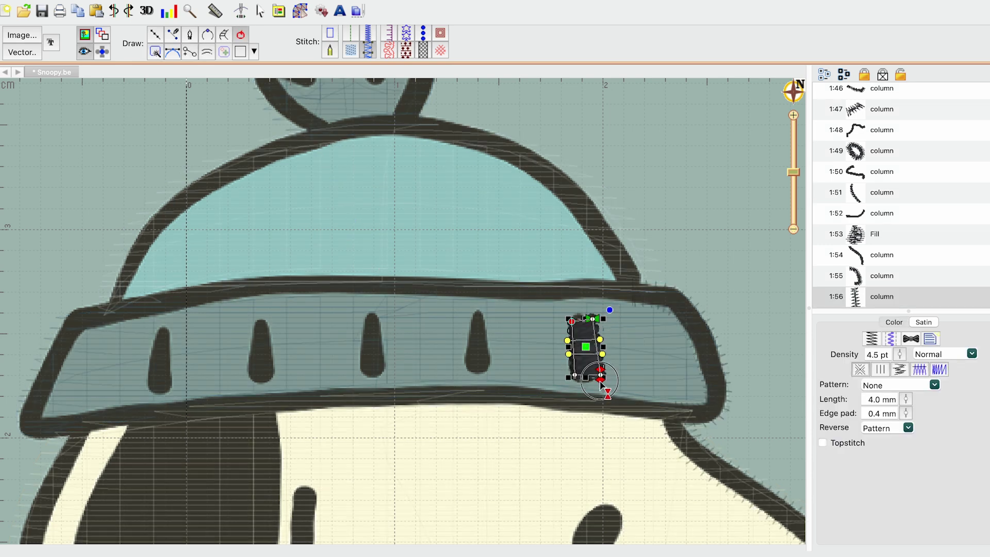
left_click(900, 355)
left_click_drag(902, 359, 902, 364)
left_click(682, 197)
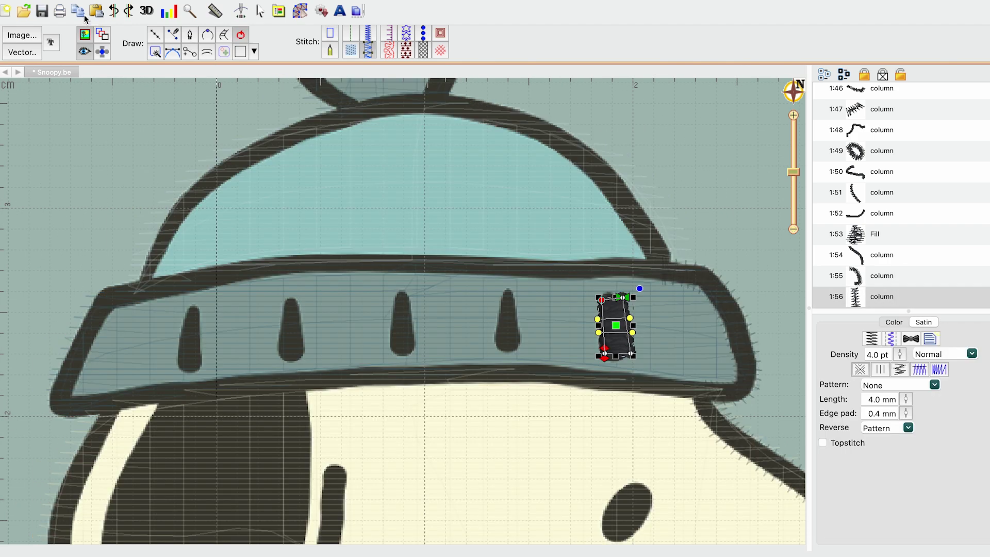
Step: Duplicate the stripe column twice and place the copies over the next two stripes on the brim
left_click(84, 15)
left_click_drag(615, 326, 509, 318)
left_click(82, 8)
left_click(99, 9)
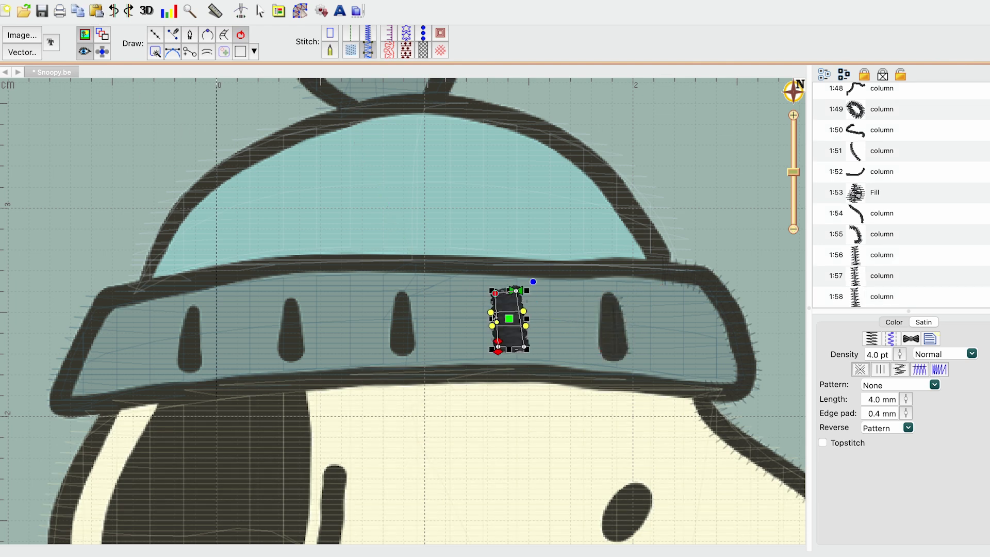
left_click_drag(509, 320, 402, 324)
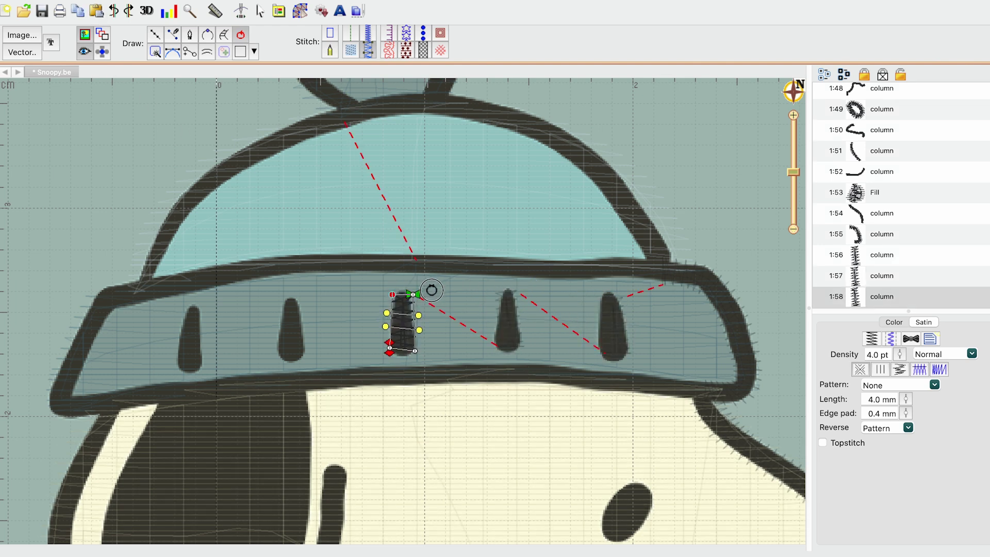
Step: Duplicate the stripe column onto the two remaining stripes toward the brim's left end
left_click(78, 12)
left_click_drag(413, 343, 301, 349)
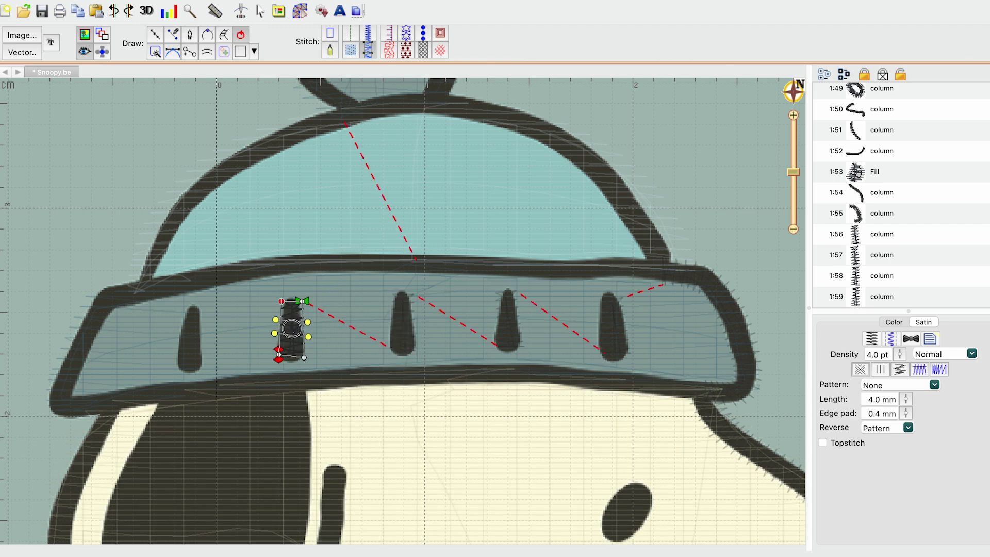
left_click(78, 11)
left_click_drag(281, 309, 215, 302)
key("Escape")
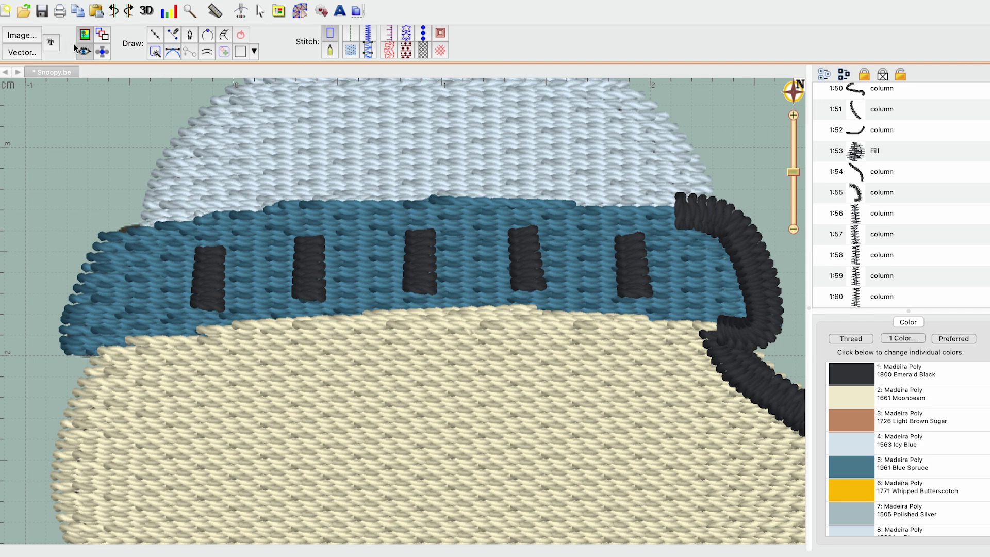
Step: Draw a black Tatami fill over the ear's large dark patch, extending its upper edge slightly beneath the hat brim
left_click(83, 51)
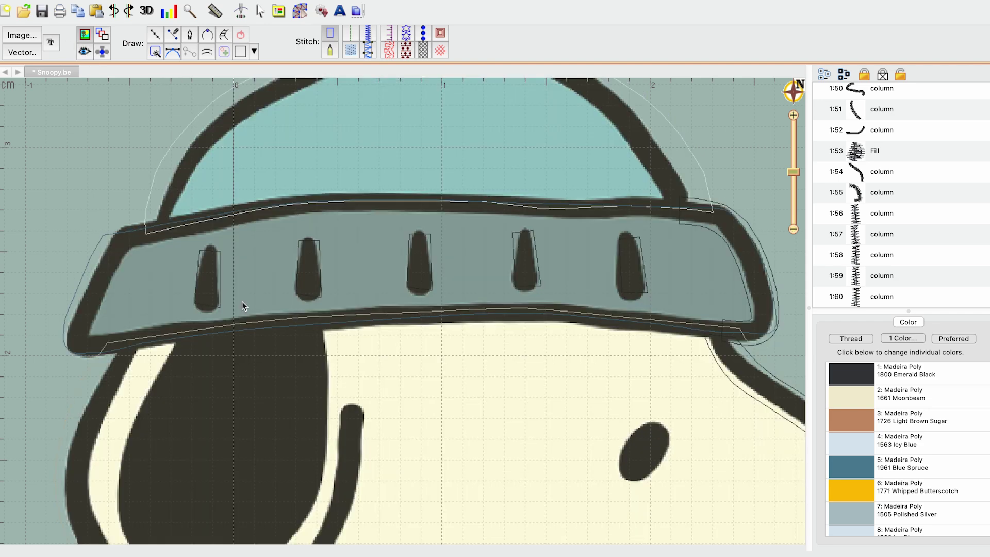
left_click_drag(315, 345, 346, 296)
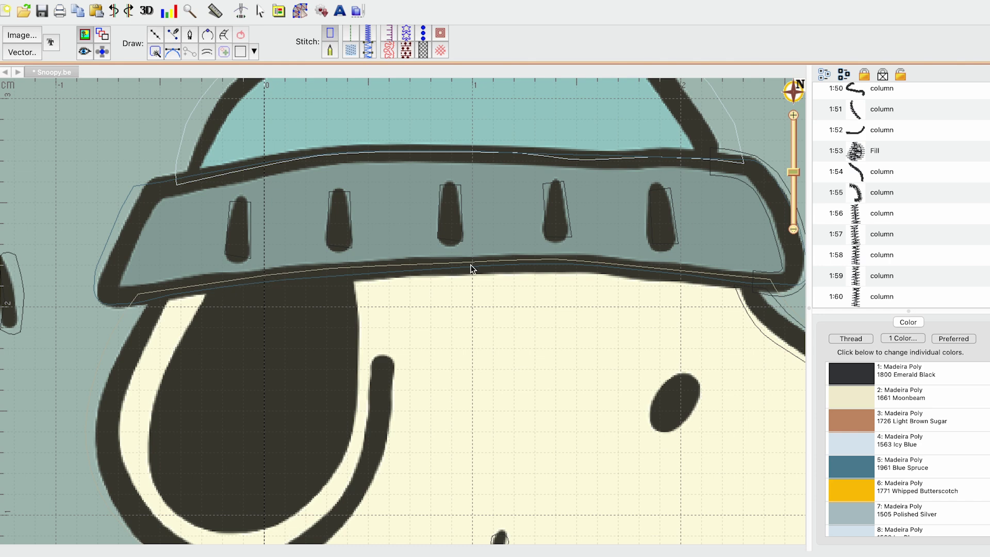
left_click(154, 33)
left_click(351, 47)
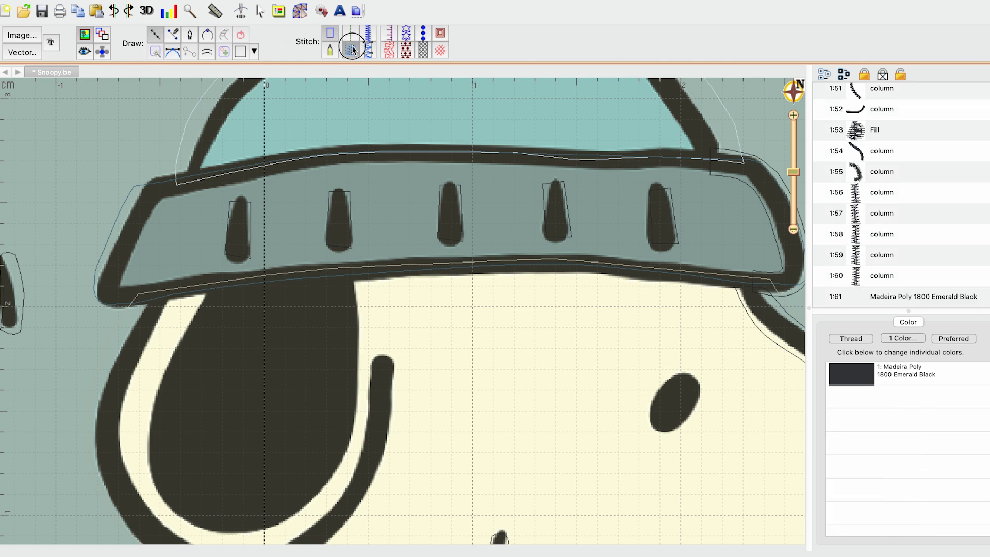
left_click_drag(282, 335, 315, 289)
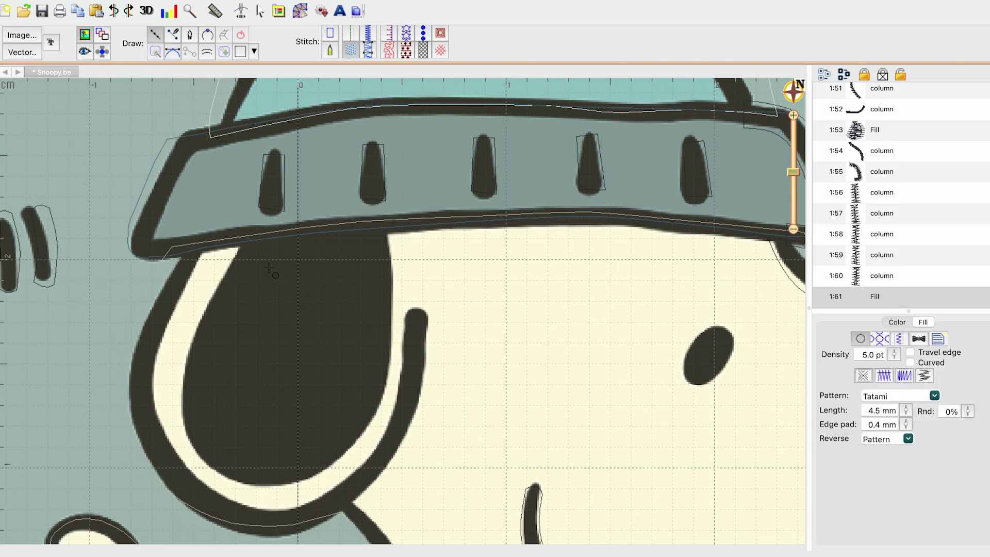
left_click(238, 240)
left_click(191, 327)
left_click(176, 408)
left_click(217, 469)
left_click(286, 478)
left_click(337, 458)
left_click(380, 412)
left_click(398, 338)
left_click(392, 222)
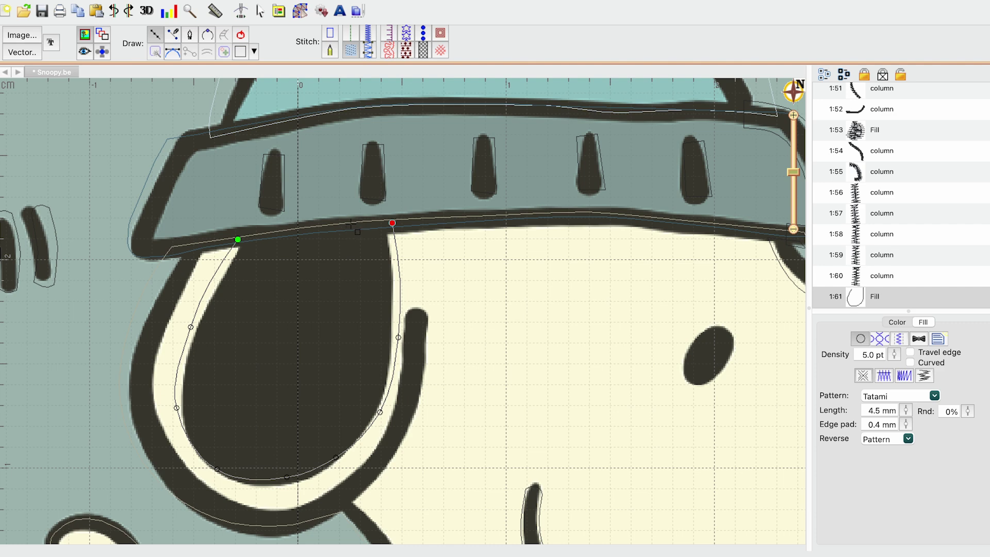
left_click(351, 222)
left_click(276, 230)
right_click(320, 272)
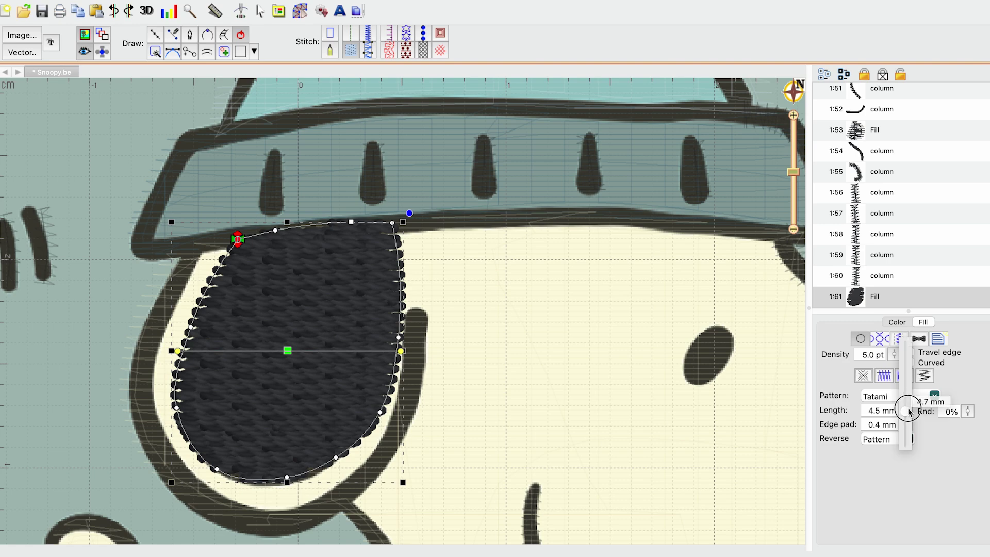
Step: Set the ear fill's stitch length to 5.0 mm and move its start and end points to its upper edge below the leftmost stripe
left_click(900, 339)
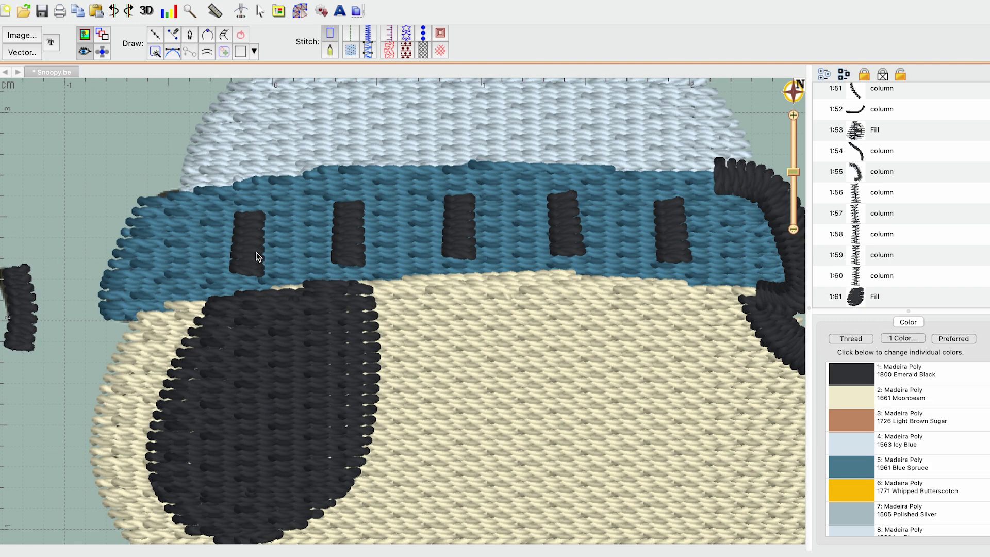
left_click(244, 265)
left_click(269, 357)
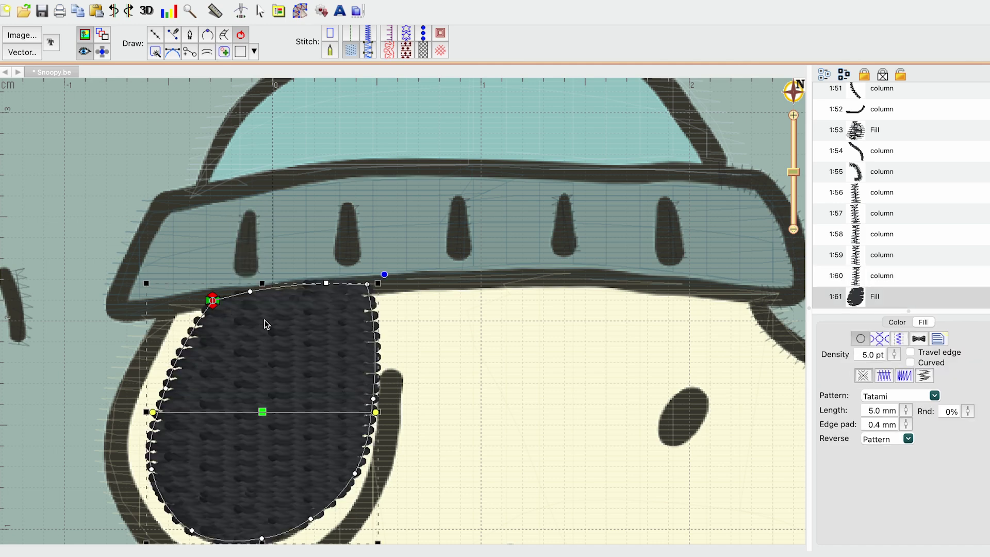
left_click_drag(219, 304, 277, 301)
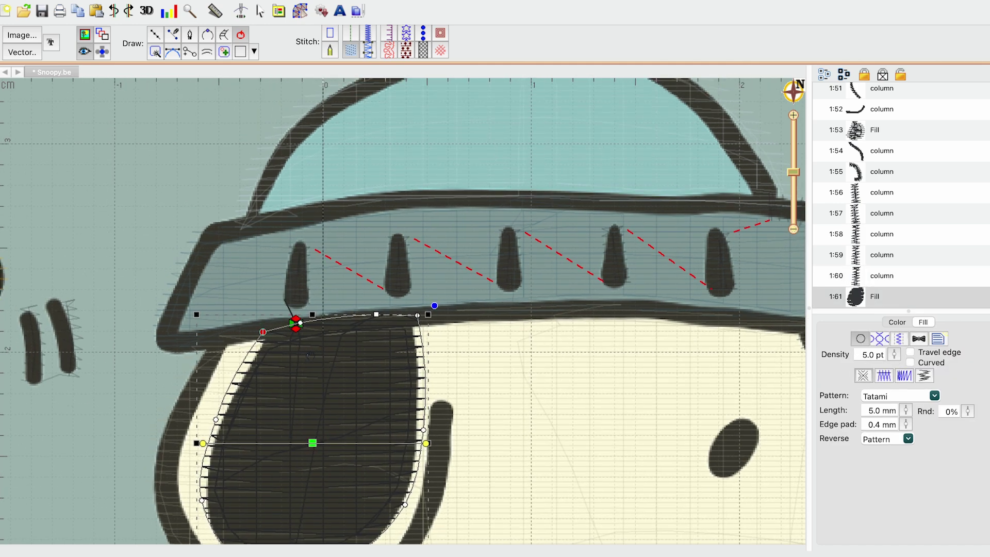
Step: Move the leftmost stripe column's end point to the middle of its lower edge, near the ear fill
left_click(312, 289)
left_click(302, 300)
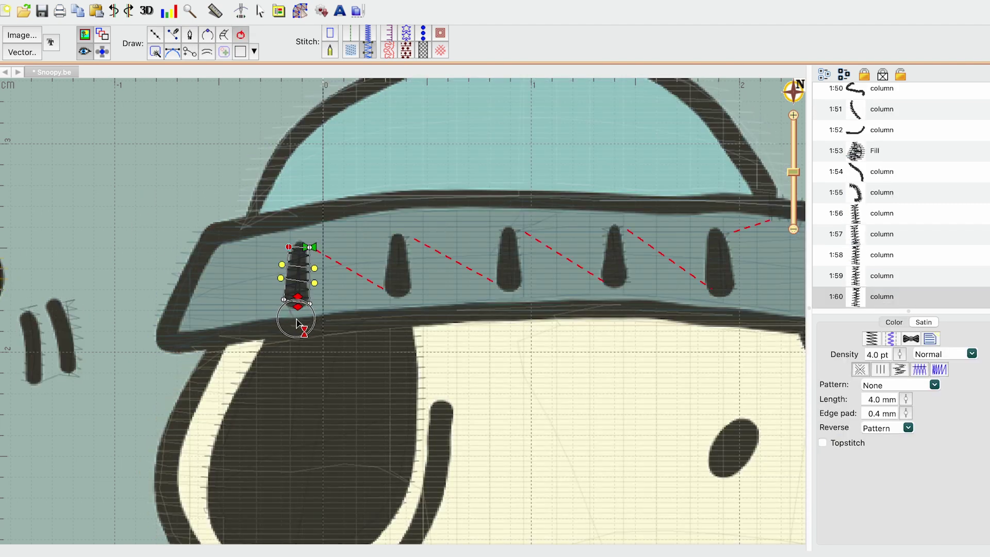
left_click(94, 228)
scroll(309, 343, "up", 1)
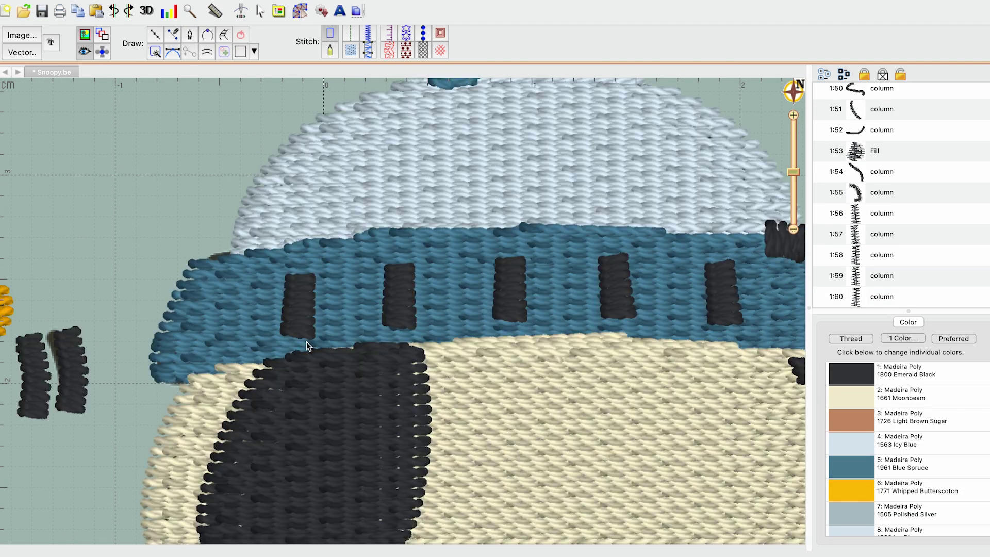
left_click(296, 323)
left_click(298, 338)
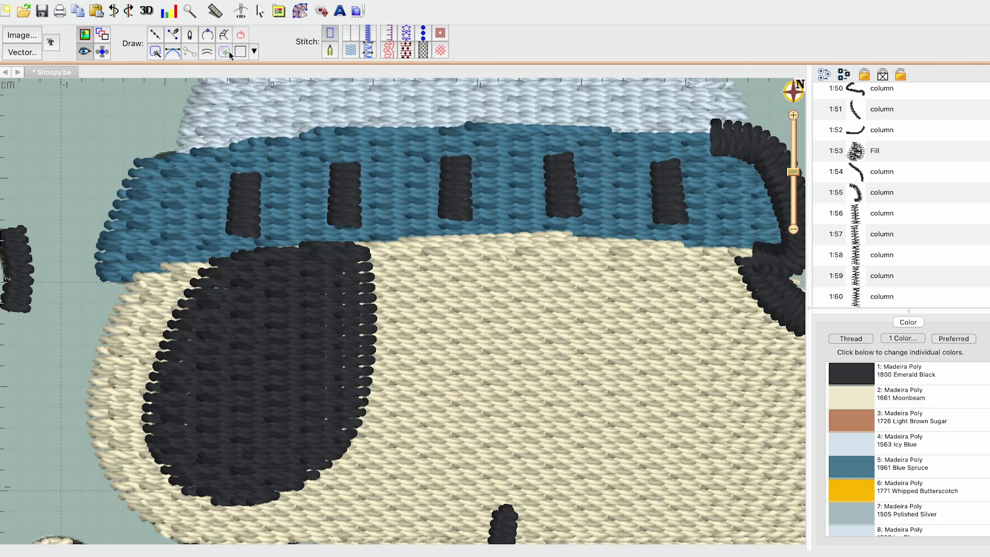
Step: Draw a satin column along the hat brim's lower outline, from its right end to the left side above the ear
left_click(227, 35)
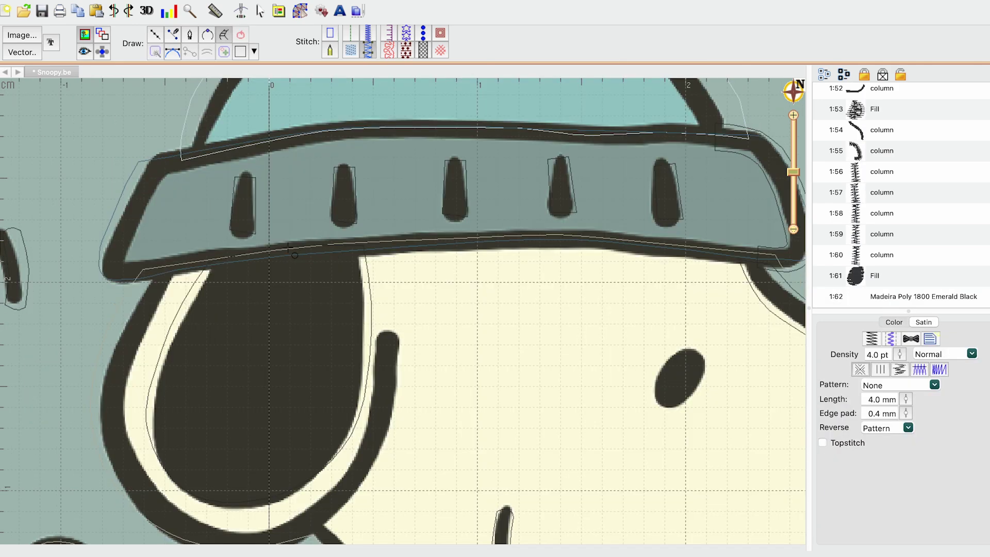
scroll(375, 259, "up", 3)
scroll(376, 259, "right", 4)
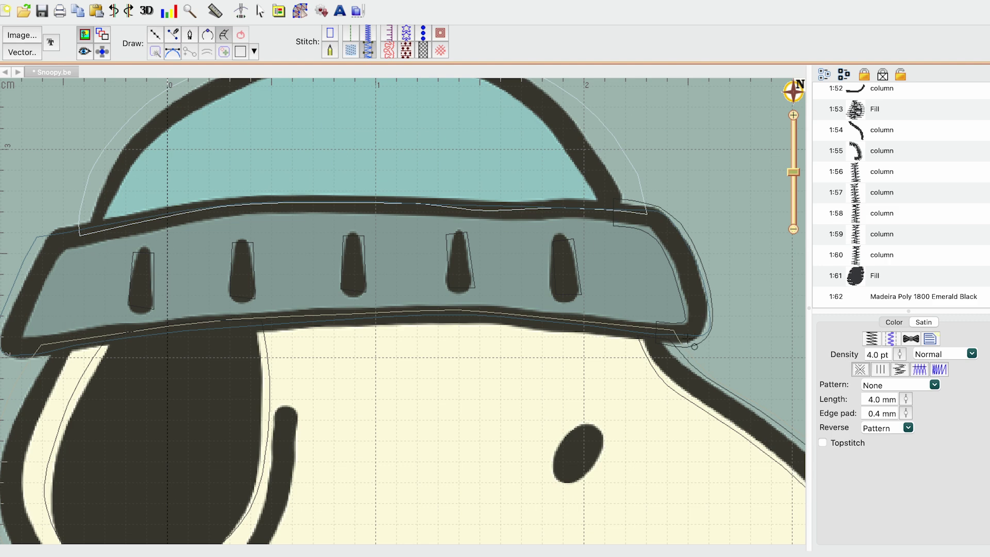
left_click(663, 344)
left_click(665, 323)
left_click(569, 336)
left_click(572, 311)
left_click(479, 326)
left_click(481, 303)
left_click(365, 328)
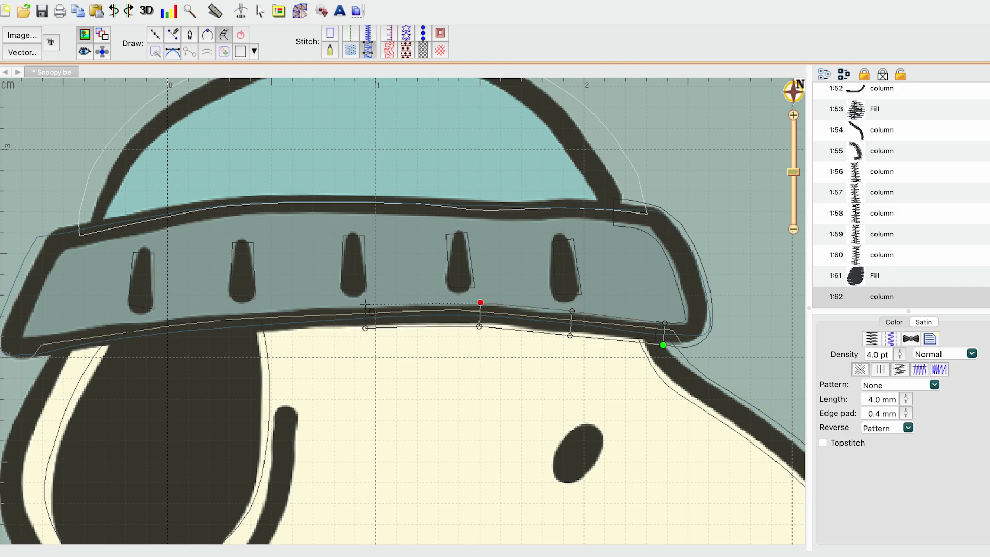
left_click(366, 305)
scroll(366, 310, "left", 3)
left_click(389, 339)
left_click(388, 315)
left_click(256, 347)
left_click(256, 323)
left_click(187, 358)
left_click(187, 334)
key("Return")
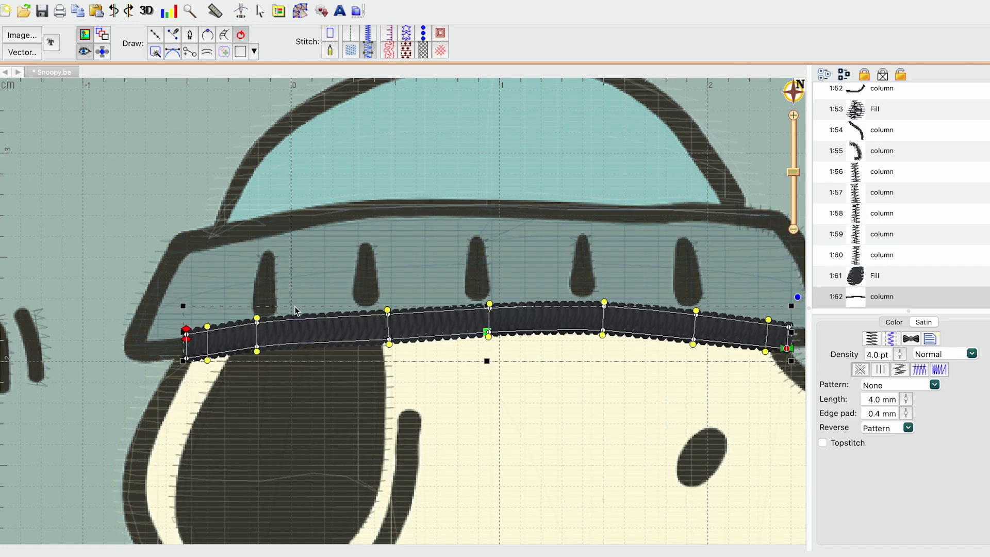
Step: Set the lower brim column's density to 4.5 pt and move its start point near its left end above the ear fill
scroll(275, 339, "up", 1)
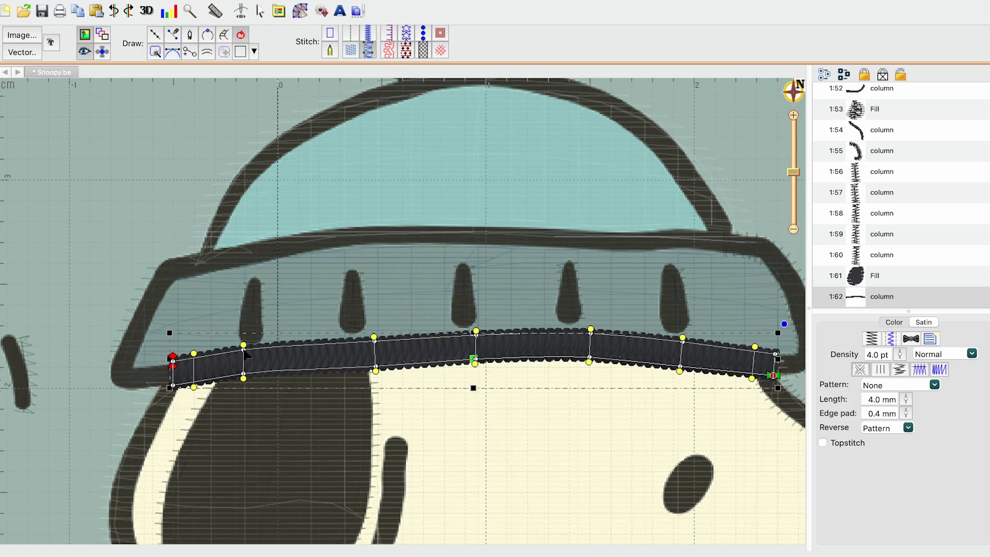
scroll(246, 355, "down", 1)
scroll(410, 344, "right", 5)
left_click_drag(901, 357, 902, 357)
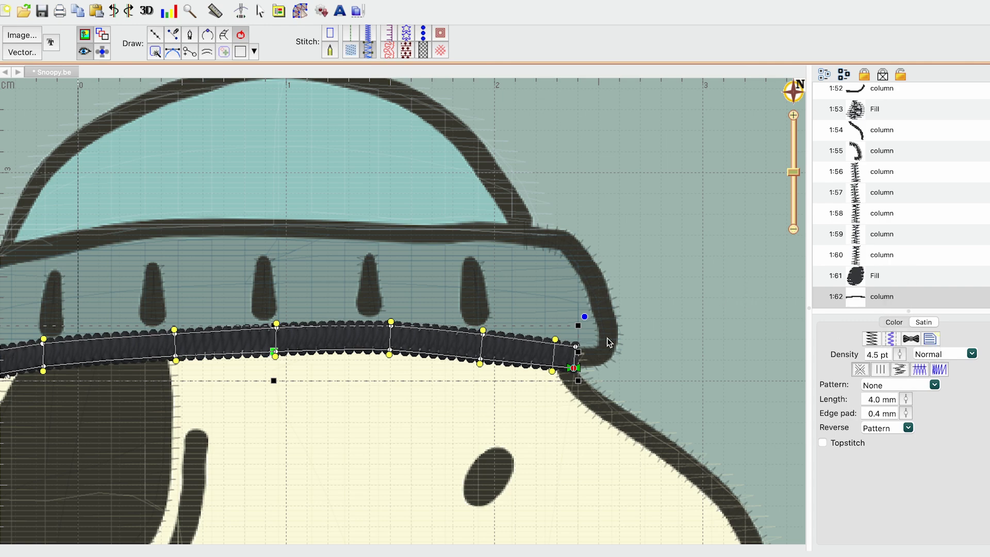
left_click(683, 322)
scroll(684, 322, "left", 5)
scroll(683, 322, "down", 1)
left_click(262, 411)
left_click(630, 319)
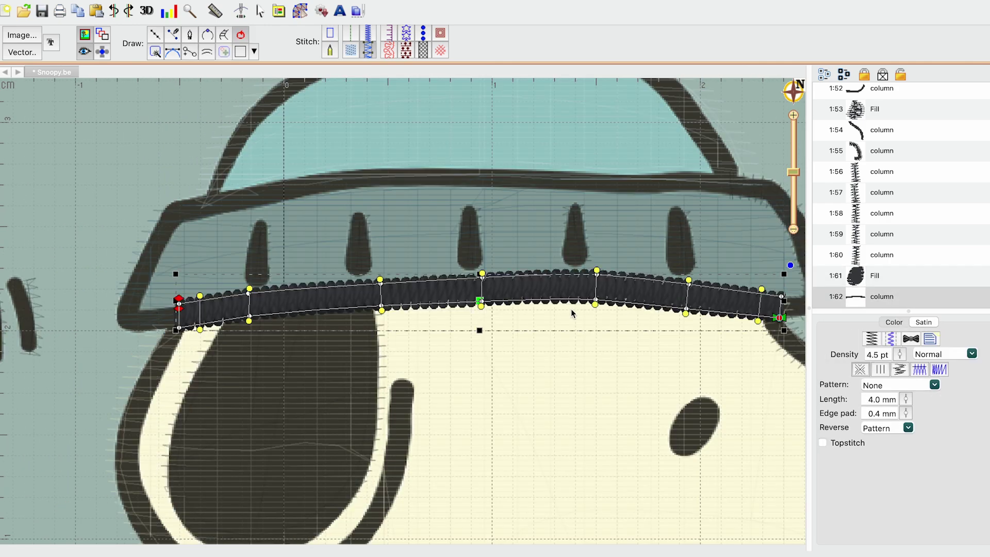
left_click_drag(772, 319, 257, 324)
left_click(298, 355)
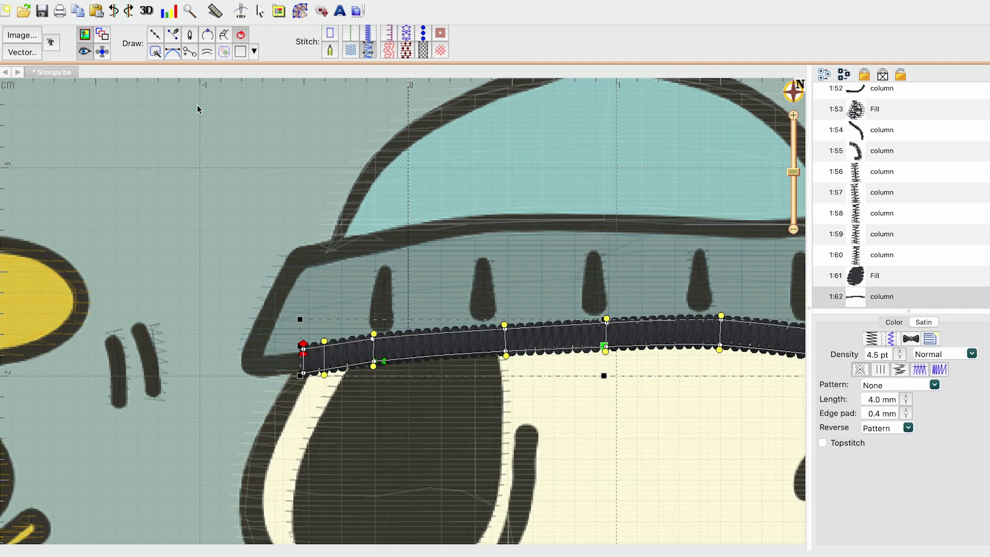
Step: Draw a single run stitch with 2.5 mm length from the lower brim column's left end, around the brim's left edge, to the upper outline
left_click(156, 37)
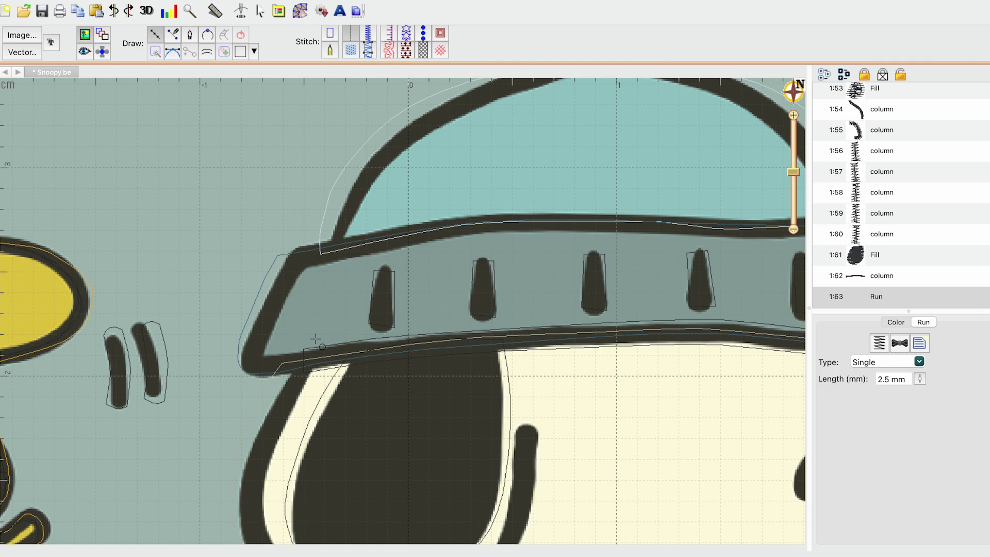
left_click(305, 363)
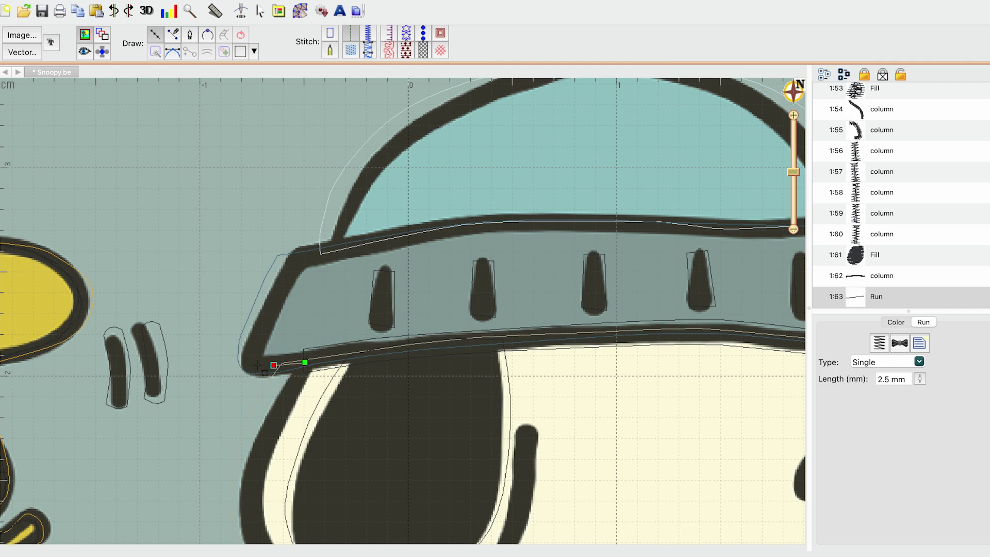
left_click(274, 305)
left_click(300, 257)
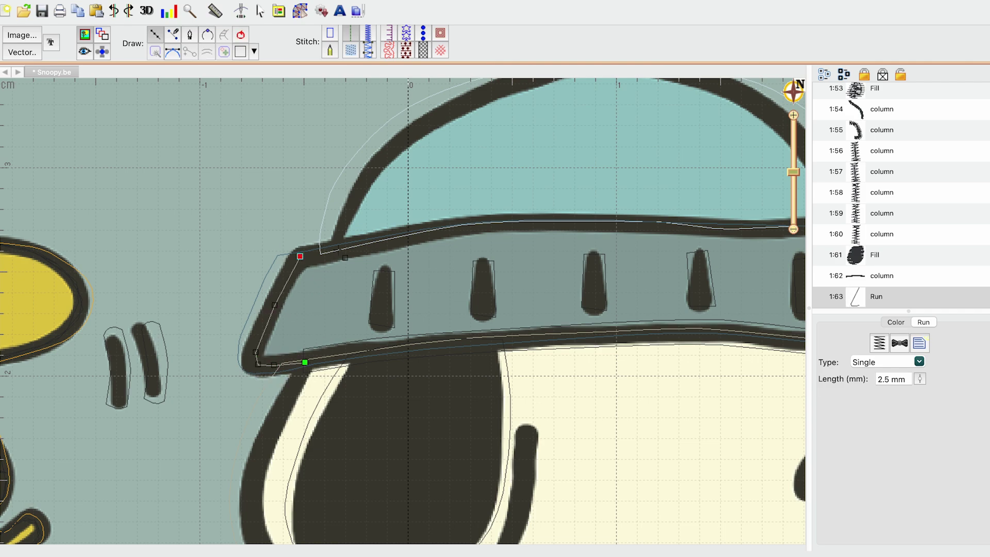
left_click(339, 249)
key("Return")
Step: Draw a satin column along the brim's upper outline from left to right and adjust its start point at the left end
scroll(371, 449, "up", 5)
left_click_drag(490, 366, 447, 289)
key("c")
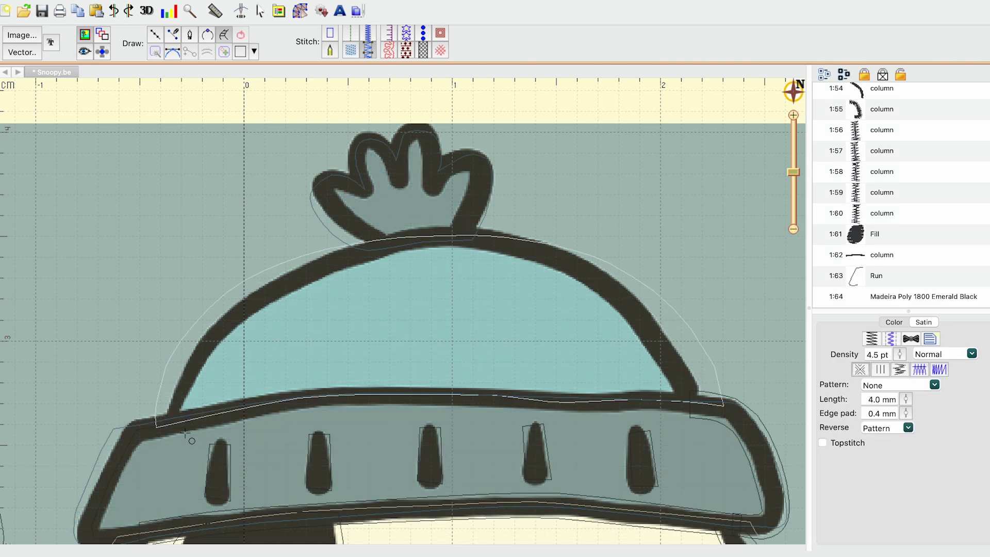
left_click(177, 436)
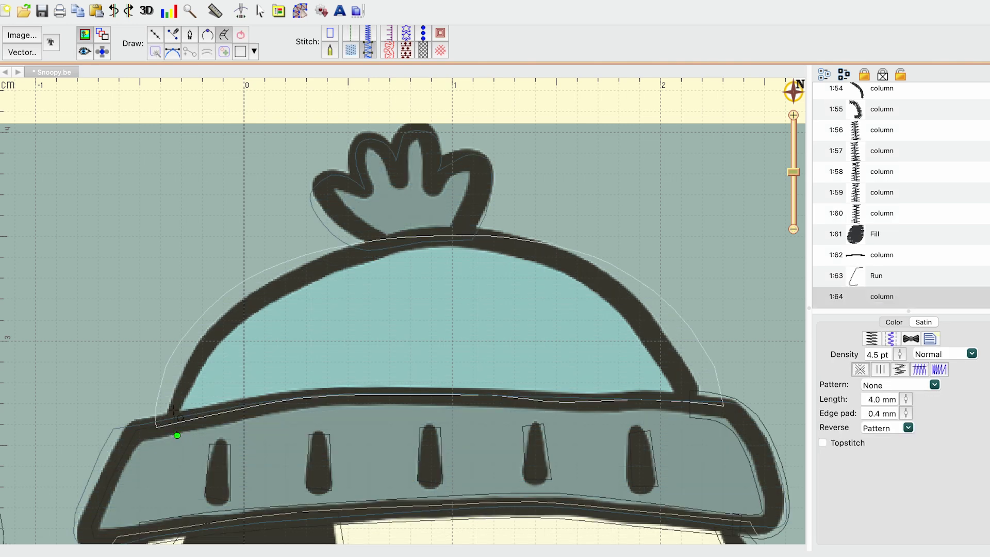
left_click(247, 393)
left_click(338, 383)
left_click(447, 383)
left_click(560, 387)
left_click(641, 387)
left_click(696, 417)
left_click(697, 391)
key("Return")
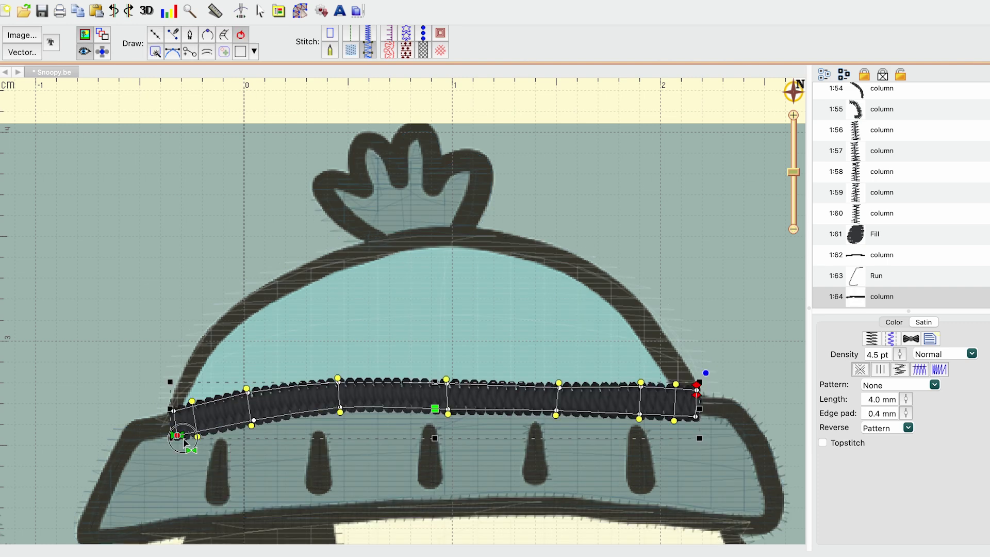
mouse_move(177, 434)
left_mouse_down()
mouse_move(161, 426)
mouse_move(171, 429)
left_mouse_up()
mouse_move(699, 399)
left_mouse_down()
mouse_move(688, 385)
mouse_move(611, 457)
left_mouse_up()
key("Escape")
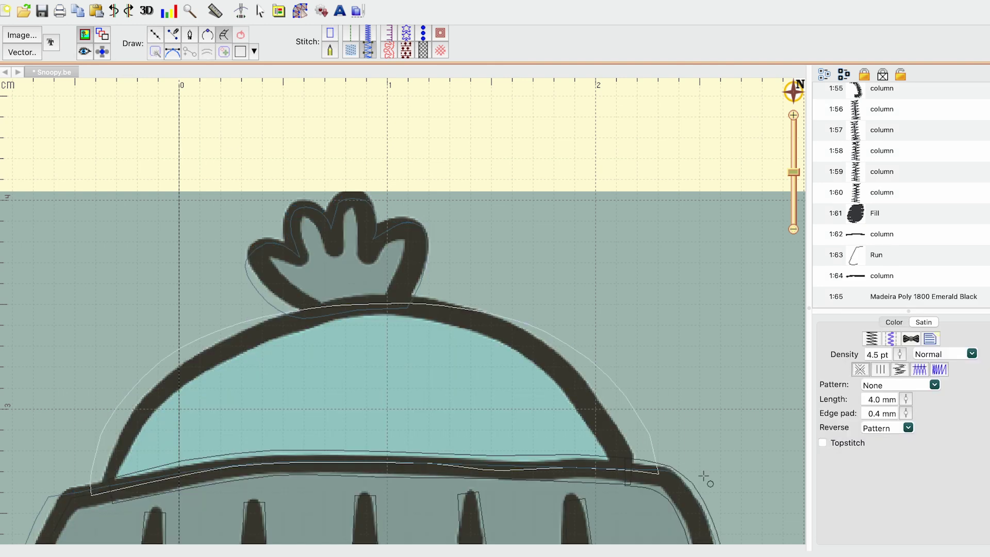
Step: Draw a satin column over the hat dome's right outline, from the brim up past the pom-pom's base, and adjust its final pair of points
left_click(609, 463)
left_click(582, 370)
left_click(513, 355)
left_click(538, 328)
left_click(460, 328)
left_click(462, 299)
left_click(390, 316)
left_click(385, 291)
left_click(328, 327)
left_click(316, 298)
key("Return")
left_click_drag(316, 298, 315, 305)
left_click_drag(328, 327, 326, 329)
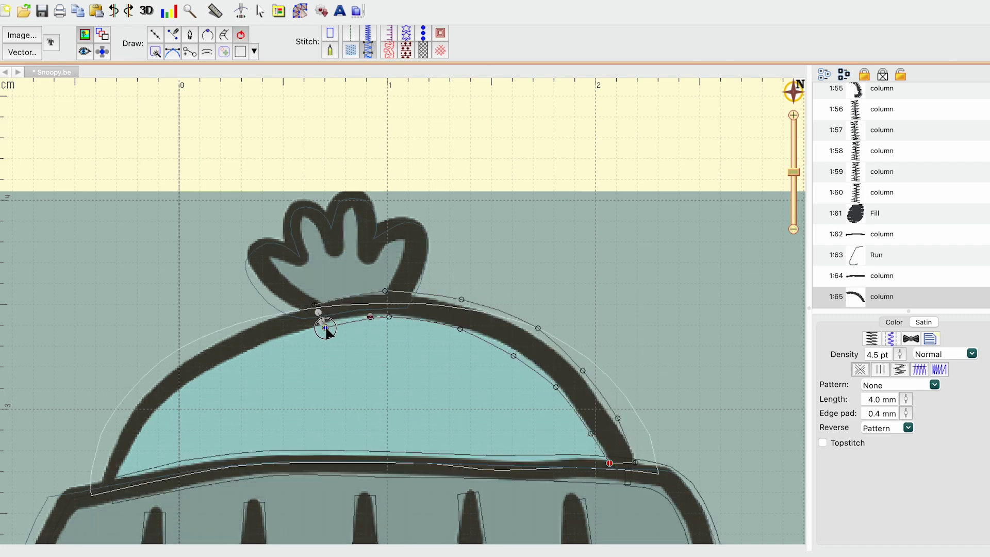
key("Escape")
Step: Reshape the light blue dome fill by pulling its lower right edge points inward toward the dark outline
left_click(516, 405)
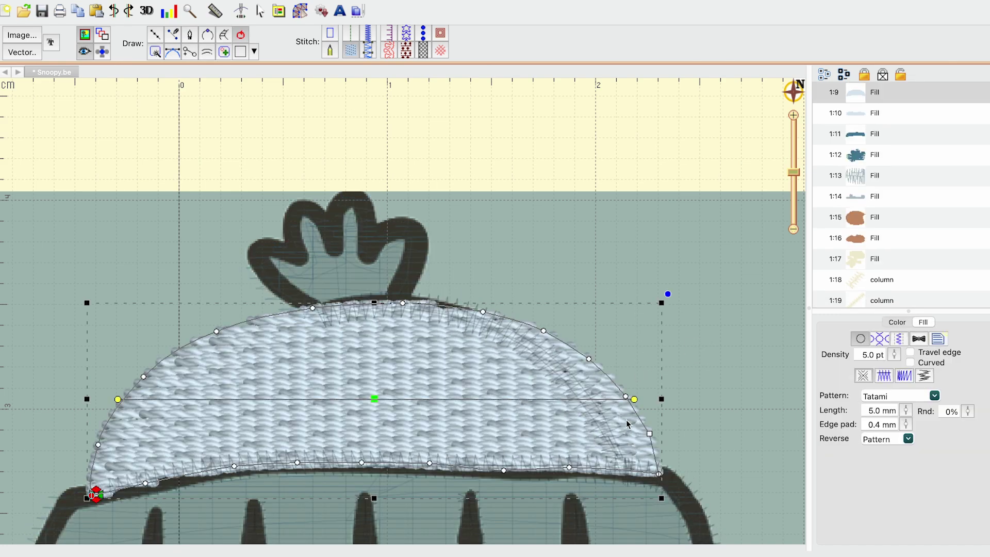
left_click(625, 399)
left_click_drag(649, 434, 644, 438)
left_click(654, 476)
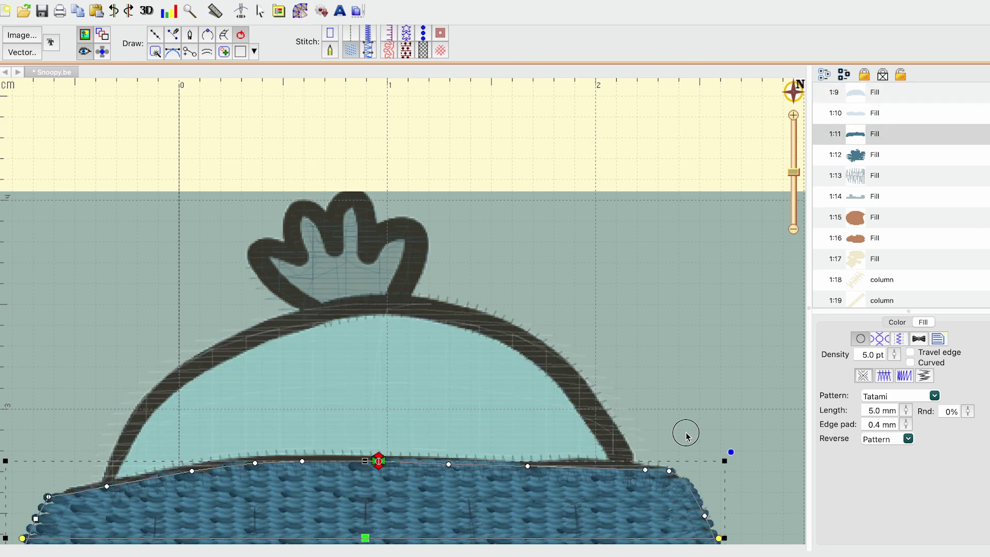
left_click(651, 450)
left_click(644, 436)
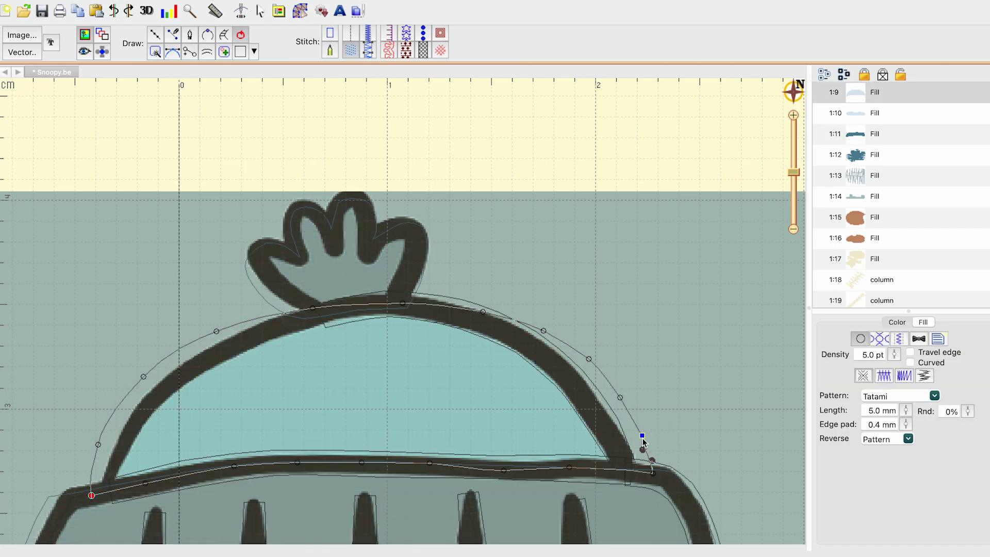
left_click(674, 457)
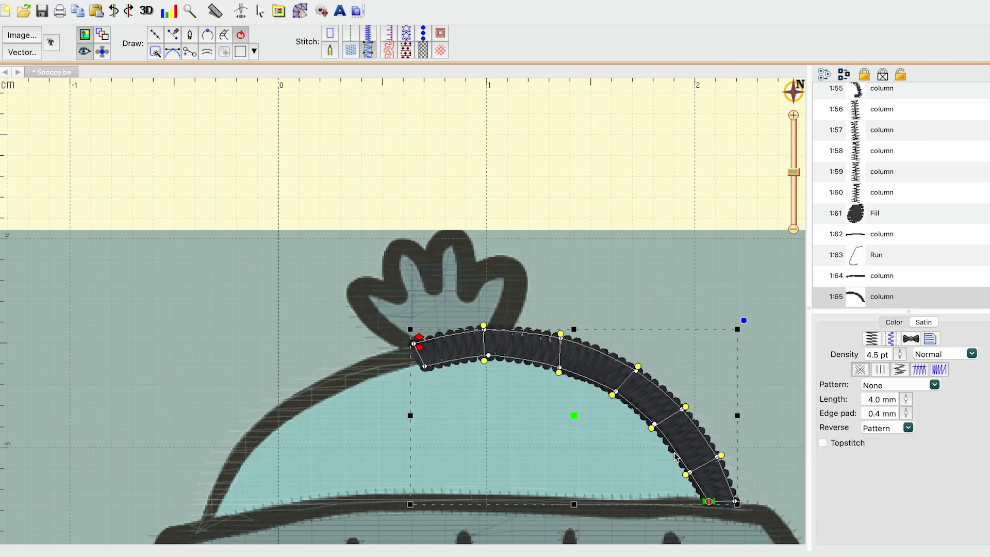
Step: Draw a satin column around the pom-pom's outline, following each lobe from its left base to its right base
left_click(208, 35)
left_click(399, 351)
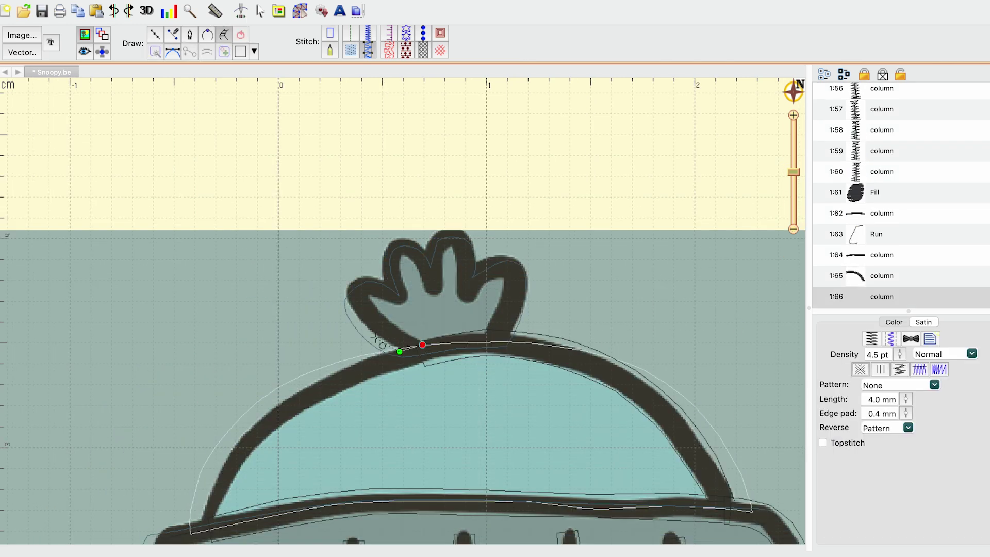
left_click(385, 307)
left_click(382, 278)
left_click(405, 308)
left_click(383, 255)
left_click(404, 272)
left_click(410, 236)
left_click(412, 270)
left_click(423, 248)
left_click(464, 298)
left_click(499, 254)
left_click(491, 284)
left_click(524, 263)
left_click(494, 305)
left_click(527, 310)
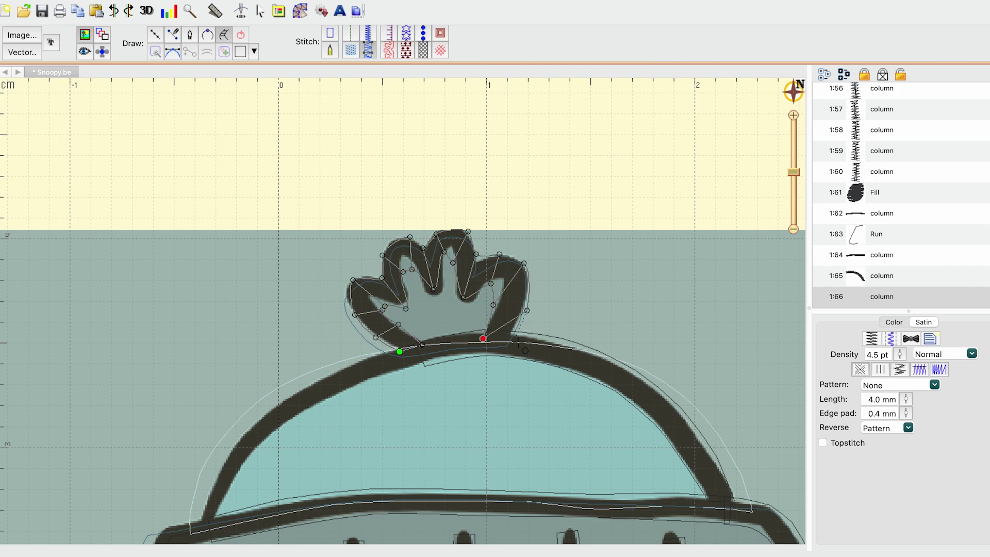
left_click(521, 341)
key("Return")
Step: Try to reshape the right side of the pom-pom column and undo the last point move
left_click_drag(533, 298, 530, 323)
left_click_drag(524, 263, 547, 297)
key("super+z")
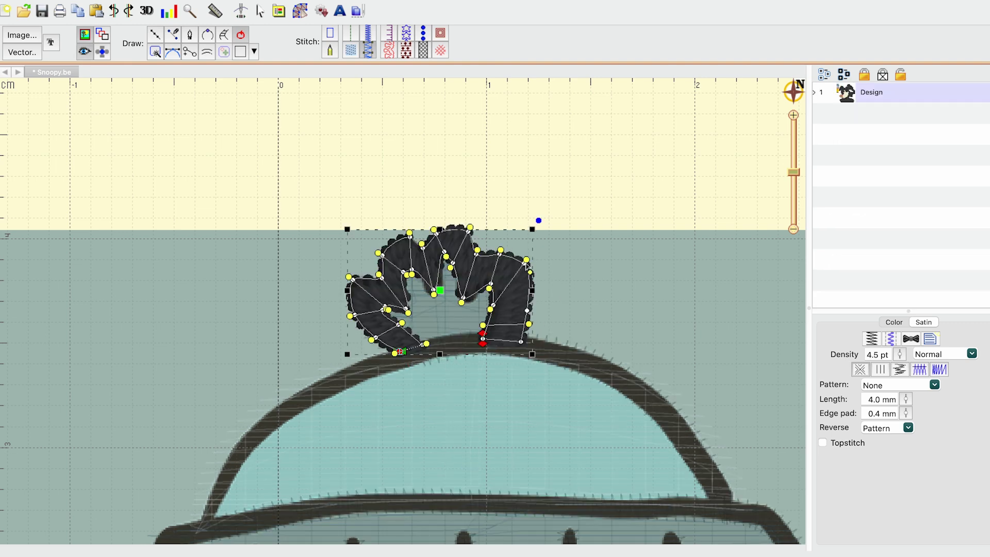
Step: Smooth the pom-pom column's right and middle lobes by moving outline points and deleting the extra point on the right lobe's top
mouse_move(522, 265)
left_mouse_down()
mouse_move(539, 290)
mouse_move(508, 246)
mouse_move(519, 257)
left_mouse_up()
left_click(500, 253)
key("BackSpace")
left_click_drag(476, 254, 479, 260)
left_click_drag(468, 231, 462, 229)
left_click(461, 228)
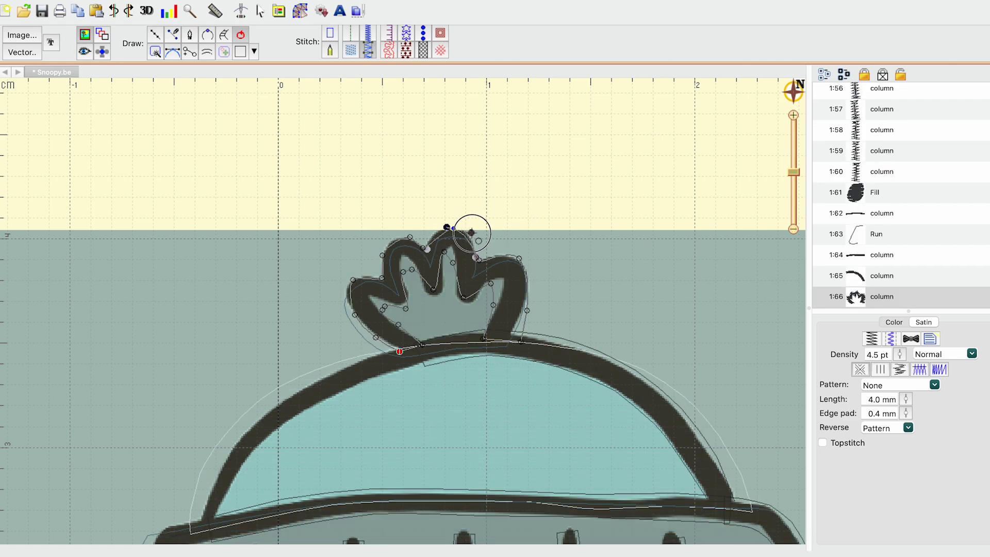
Step: Refine the curve of the pom-pom column's left lobes by shifting their outer and inner points
left_click_drag(446, 254, 403, 236)
left_click_drag(412, 269, 405, 266)
left_click(405, 269)
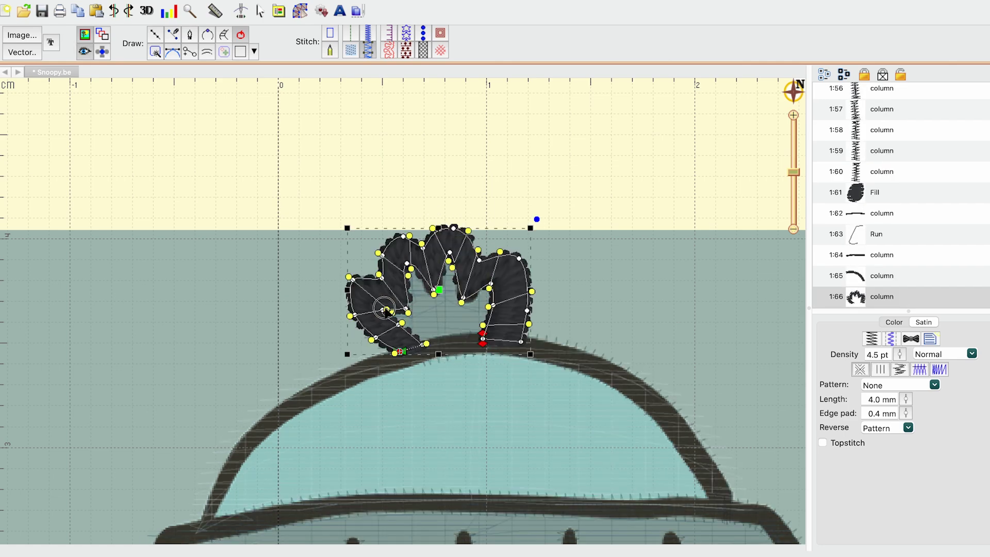
left_click(548, 308)
left_click_drag(546, 310, 470, 317)
left_click(380, 140)
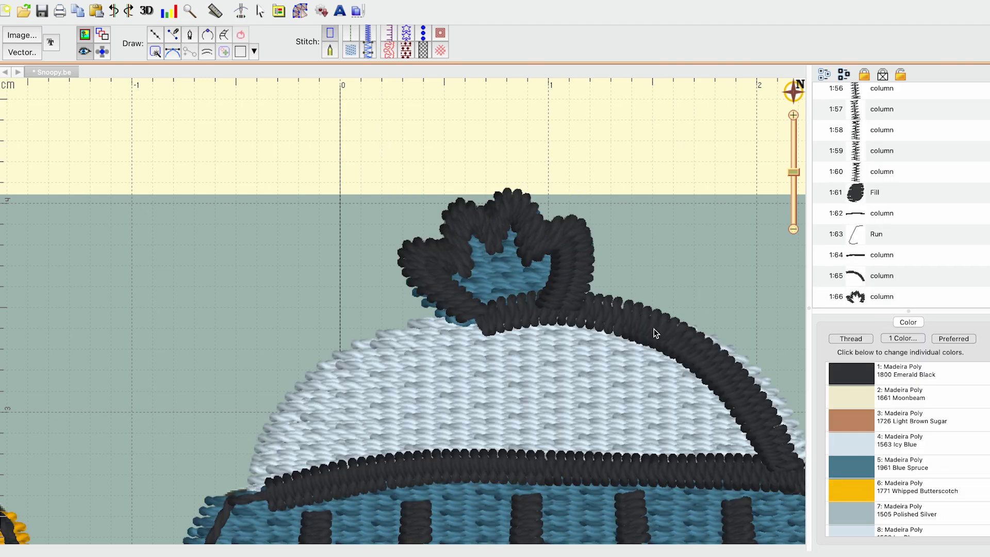
Step: Draw a satin column over the hat dome's left outline, from the pom-pom's base down to the brim
scroll(651, 332, "down", 3)
scroll(652, 332, "left", 2)
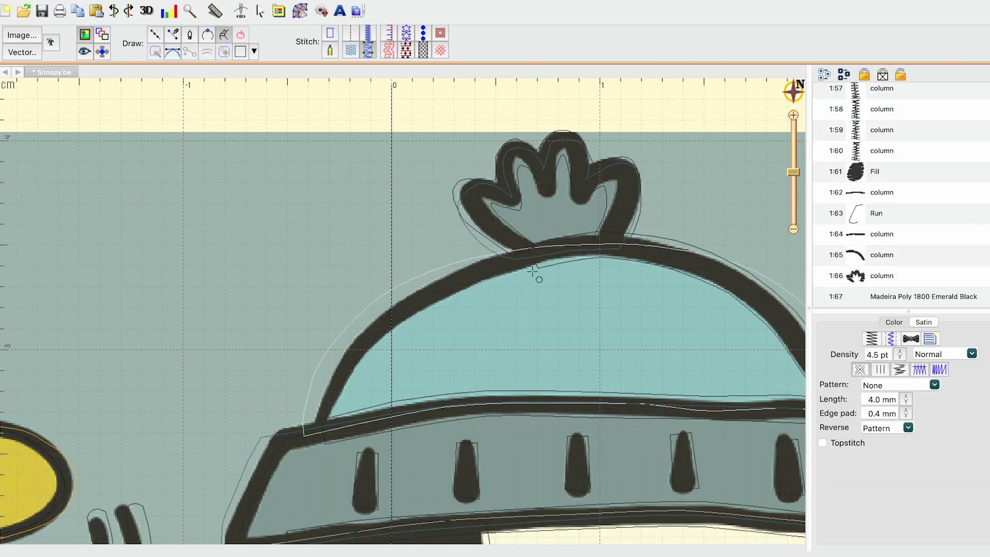
left_click(543, 267)
left_click(457, 268)
scroll(457, 268, "down", 2)
left_click(446, 283)
left_click(427, 263)
left_click(405, 325)
left_click(378, 315)
scroll(378, 315, "down", 2)
left_click(401, 344)
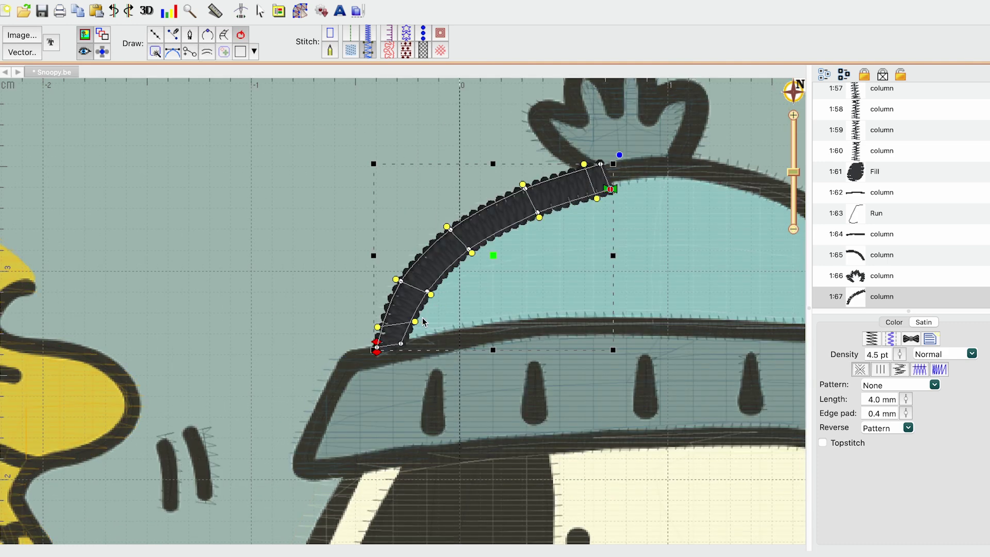
left_click_drag(616, 189, 585, 155)
Step: Draw a satin column around the hat brim's left end, from the dome outline down to the lower corner, and adjust its end points
left_click(434, 160)
scroll(459, 247, "down", 2)
left_click(470, 279)
left_click(384, 312)
left_click(356, 386)
left_click(429, 391)
right_click(429, 391)
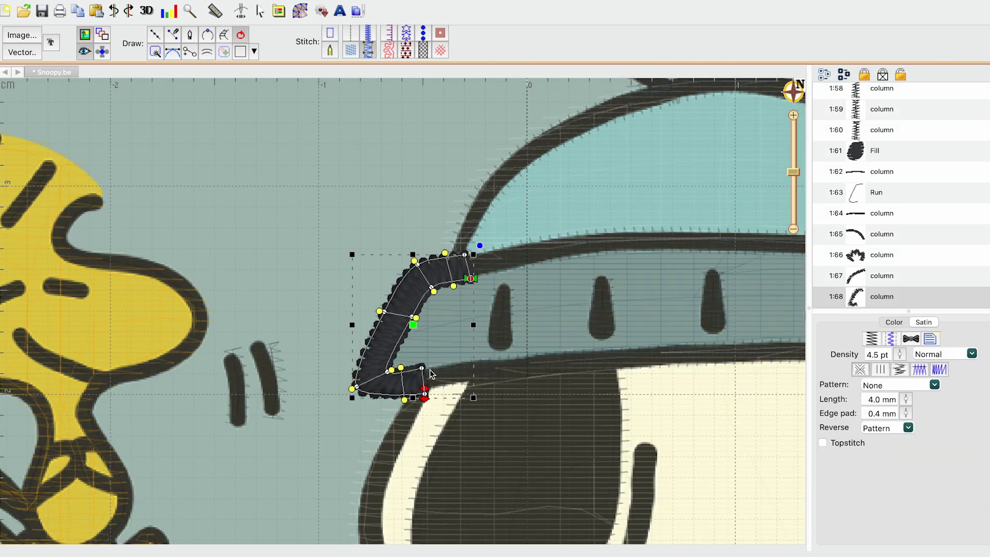
left_click(430, 392)
left_click_drag(363, 398, 371, 409)
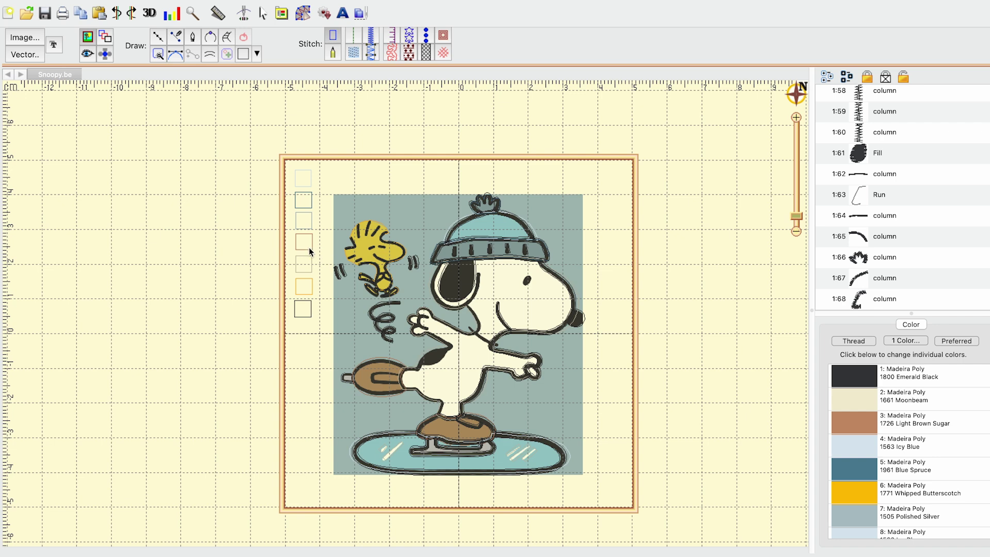
scroll(432, 285, "up", 6)
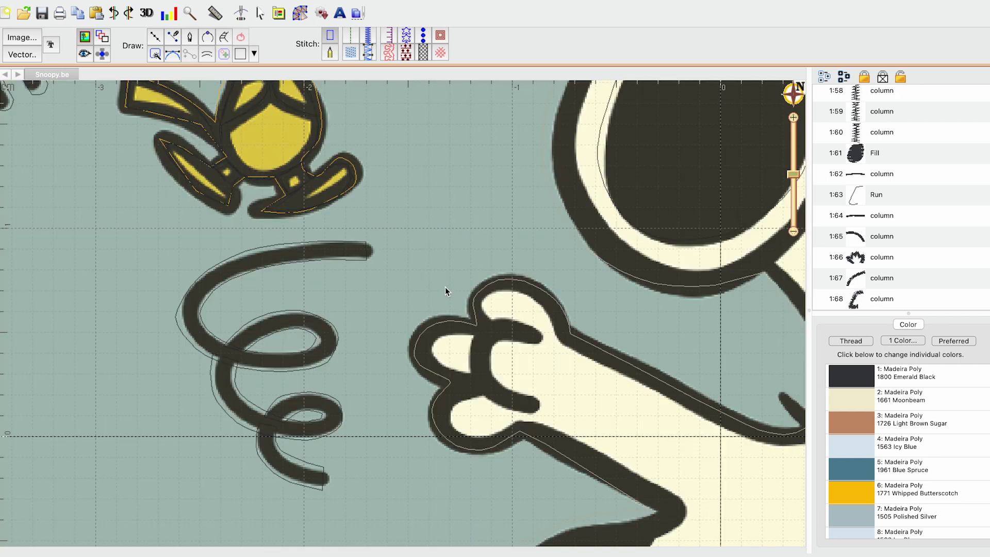
scroll(603, 235, "down", 3)
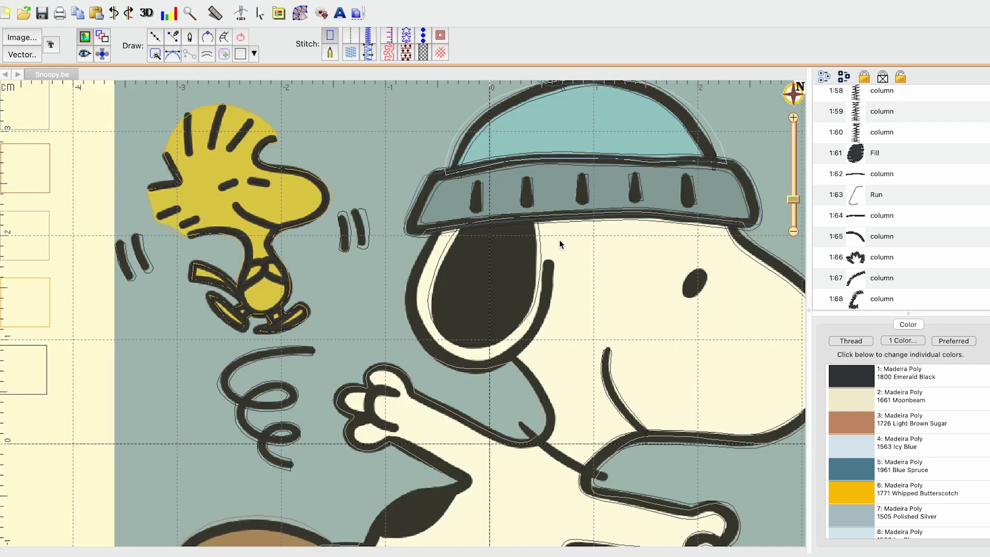
left_click_drag(564, 226, 499, 252)
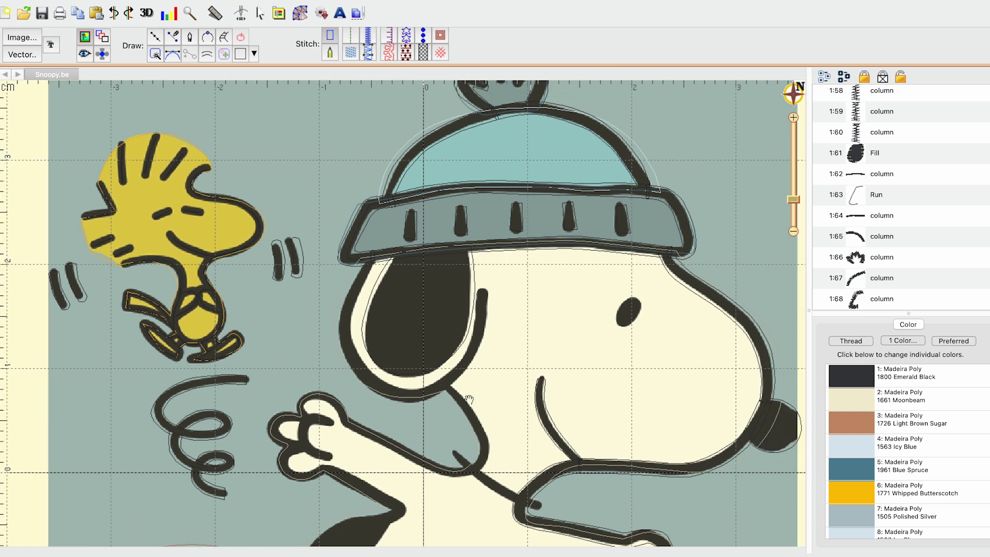
left_click_drag(469, 399, 505, 287)
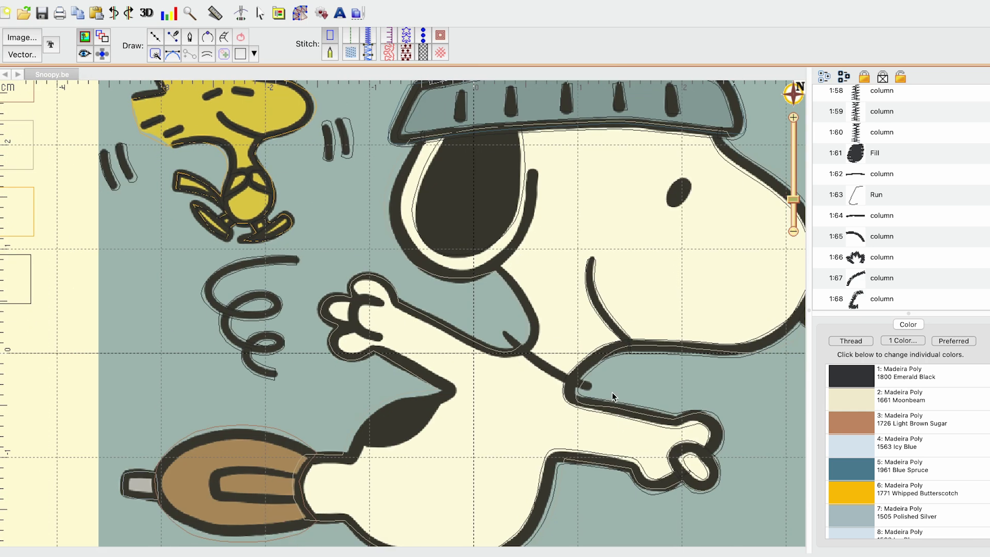
left_click_drag(456, 349, 530, 277)
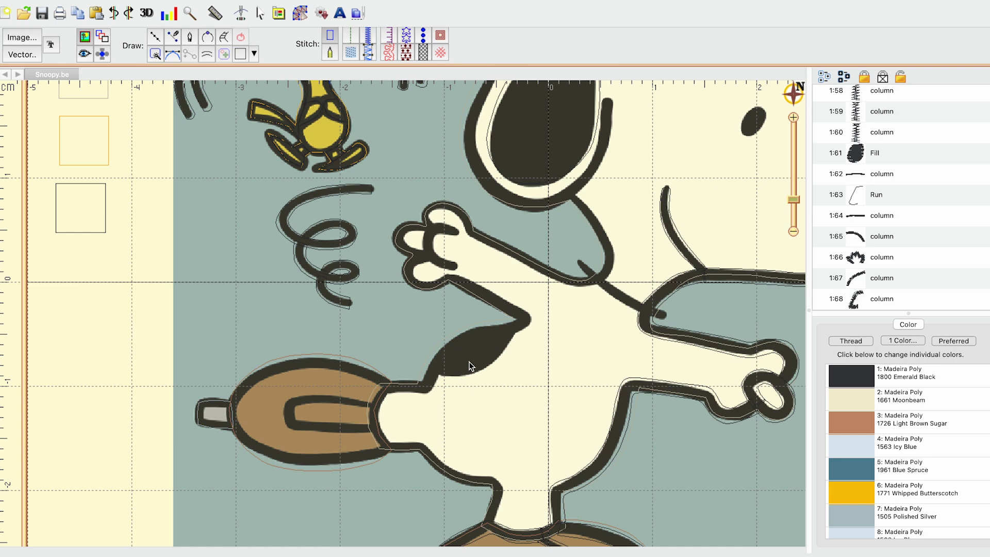
scroll(531, 234, "up", 3)
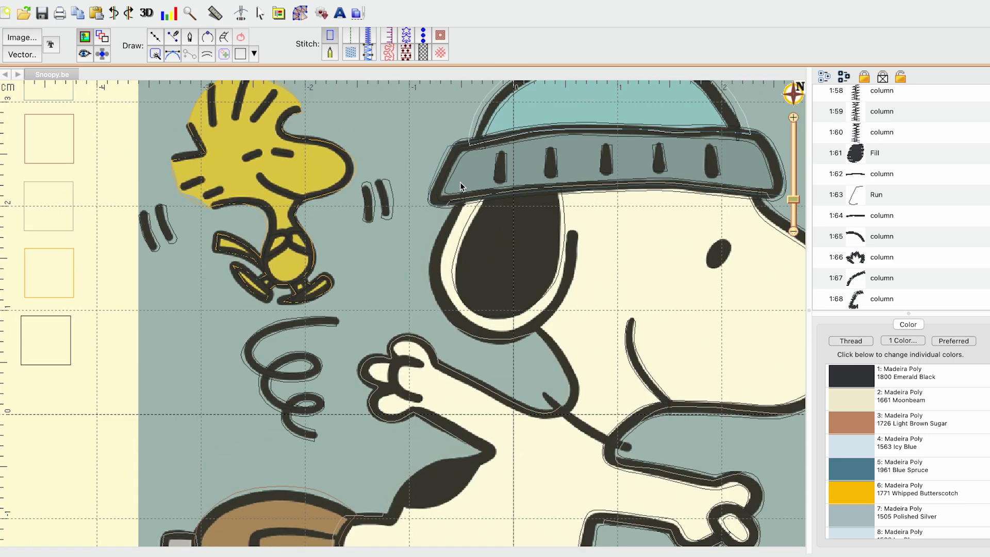
Step: Draw a satin column along Snoopy's ear outline, from the hat brim down around the bottom and up to the tip on the face
scroll(471, 186, "up", 2)
key("c")
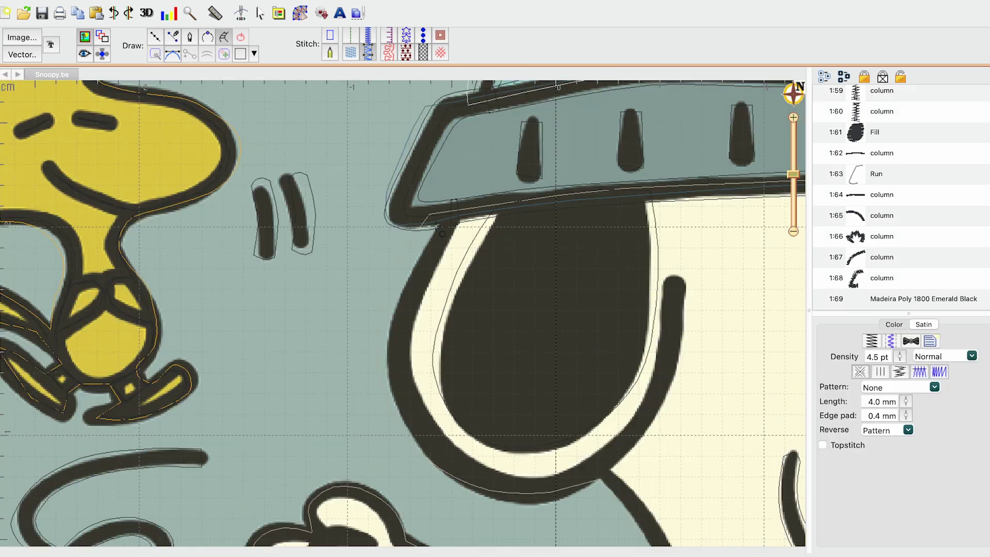
left_click(436, 225)
left_click(465, 217)
left_click(433, 283)
scroll(422, 289, "down", 1)
left_click(384, 290)
left_click(420, 294)
left_click(392, 344)
left_click(429, 342)
left_click(423, 403)
left_click(461, 385)
left_click(465, 438)
left_click(491, 411)
left_click(525, 458)
left_click(525, 421)
left_click(578, 446)
left_click(566, 417)
left_click(626, 416)
left_click(611, 392)
left_click(665, 370)
left_click(645, 353)
left_click(692, 304)
left_click(666, 294)
left_click(693, 235)
double_click(671, 235)
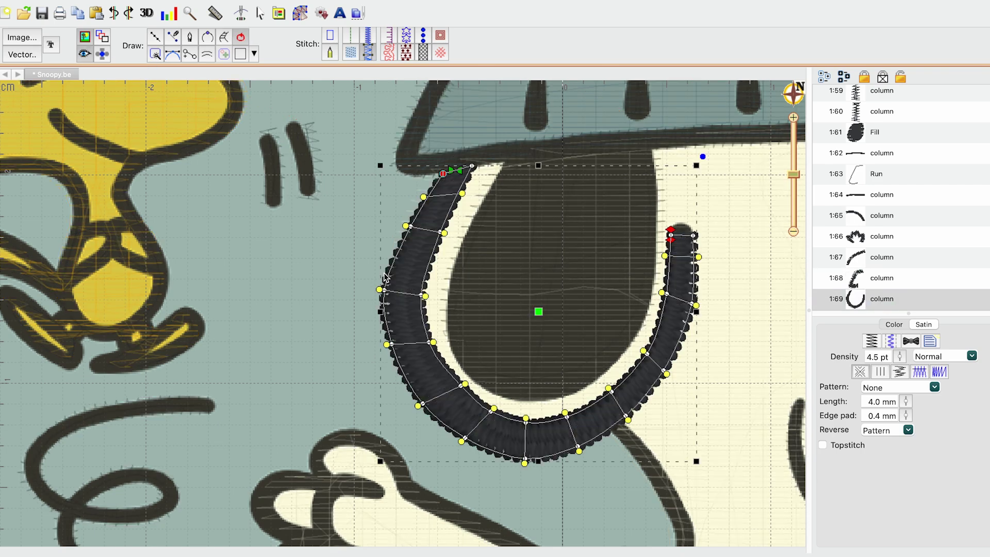
Step: Pull the ear column's outer left points inward and move its stop marker to where the neck line meets the ear
left_click_drag(384, 290, 388, 290)
left_click_drag(391, 344, 394, 344)
scroll(643, 428, "up", 2)
left_click_drag(643, 424, 608, 480)
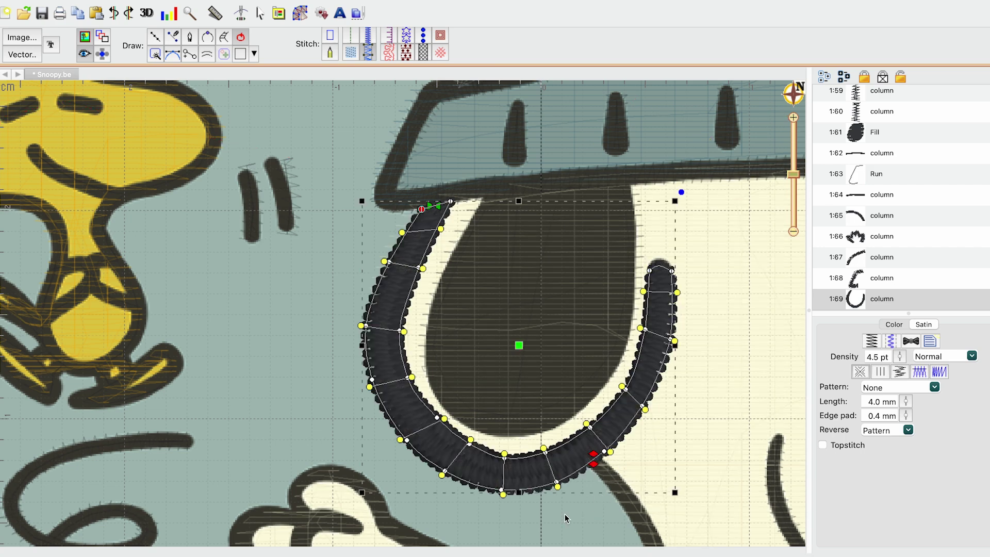
Step: Draw a satin column over the back-of-neck line, from the ear's underside down to the raised arm, and adjust its end points
left_click(498, 161)
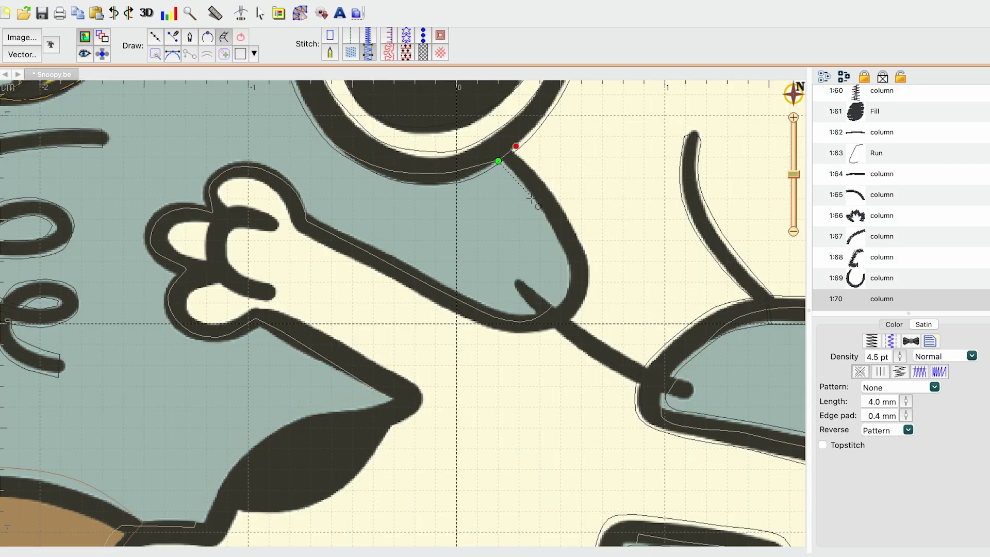
left_click(532, 198)
left_click(556, 190)
left_click(557, 241)
left_click(582, 239)
left_click(568, 274)
left_click(591, 291)
left_click(560, 299)
left_click(576, 318)
key("Return")
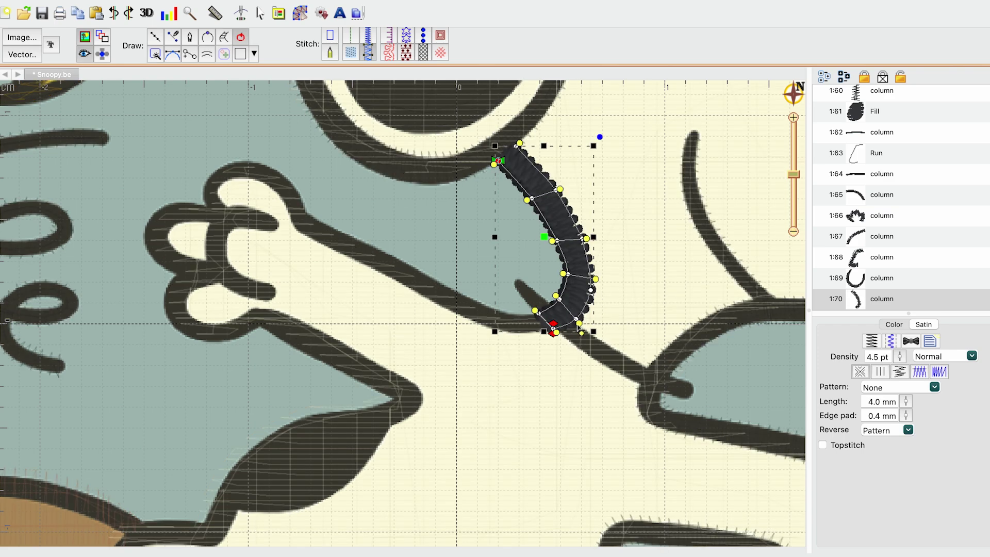
left_click_drag(558, 333, 549, 309)
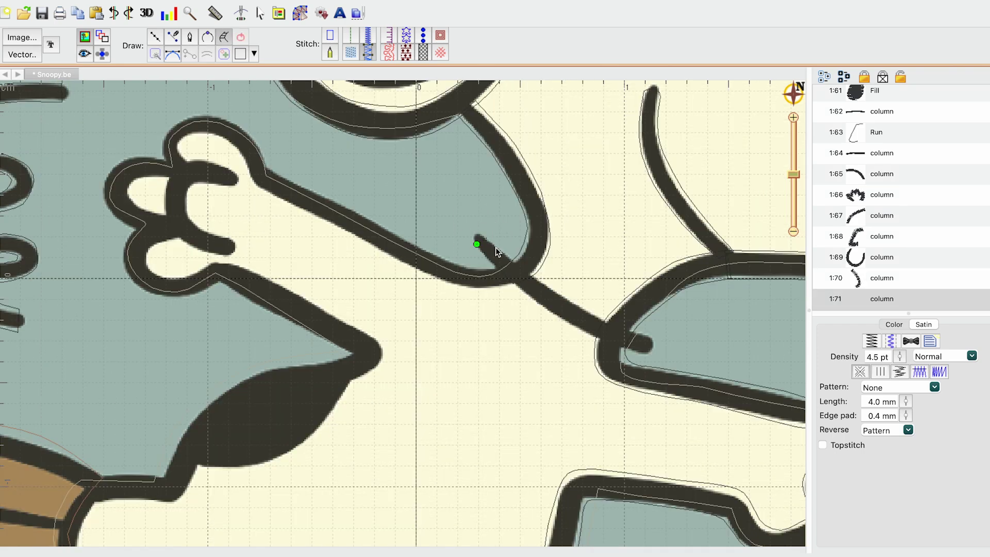
Step: Draw a satin column over the diagonal collar line between the two arms and adjust its points and start and stop markers
left_click(490, 236)
left_click(525, 297)
left_click(547, 280)
left_click(600, 342)
left_click(611, 320)
left_click(645, 355)
left_click(652, 336)
key("Return")
left_click_drag(549, 279, 545, 274)
left_click_drag(479, 244, 509, 278)
left_click_drag(653, 342, 484, 299)
Step: Draw a satin column along the raised arm's upper outline, from the neck line to the paw and around its top finger
left_click(595, 270)
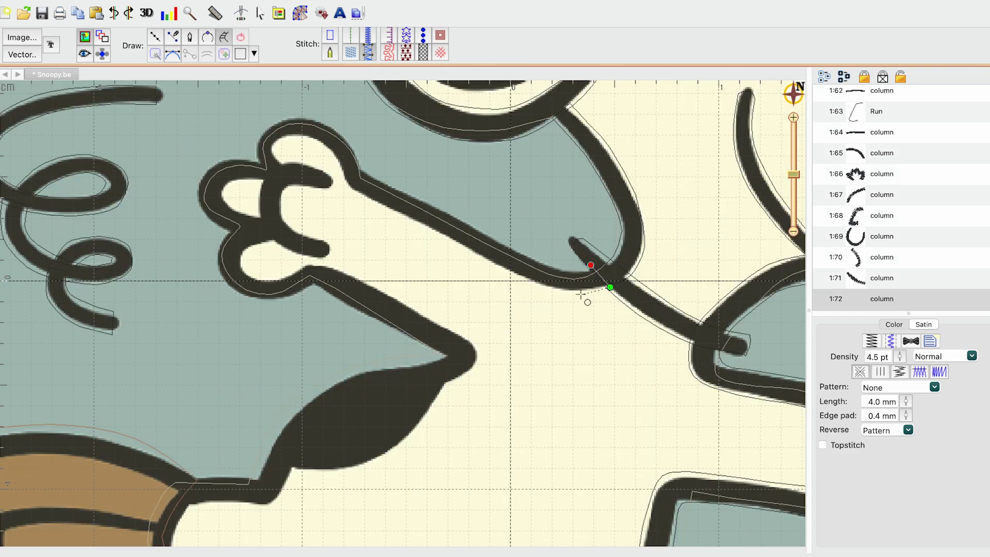
left_click(579, 294)
left_click(578, 267)
left_click(524, 280)
left_click(541, 258)
left_click(458, 255)
left_click(475, 232)
scroll(475, 232, "left", 3)
left_click(449, 258)
left_click(463, 234)
left_click(434, 234)
scroll(454, 226, "left", 1)
left_click(484, 240)
left_click(439, 224)
left_click(442, 201)
left_click(411, 221)
left_click(389, 205)
key("Return")
scroll(386, 256, "left", 2)
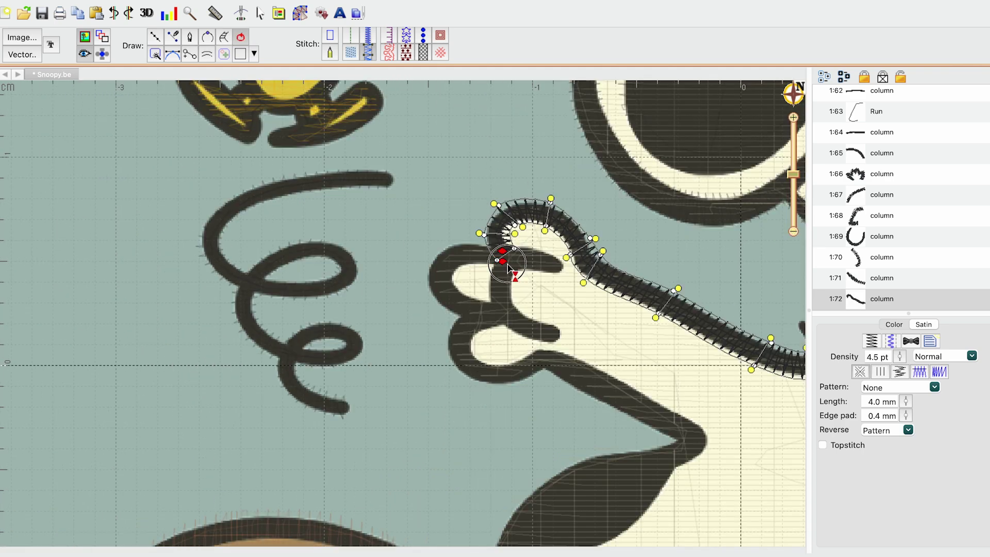
Step: Draw a C-shaped satin column over the crease lines inside the raised paw
key("Return")
left_click(556, 275)
left_click(500, 251)
left_click(515, 286)
left_click(486, 289)
left_click(521, 307)
left_click(555, 329)
key("Return")
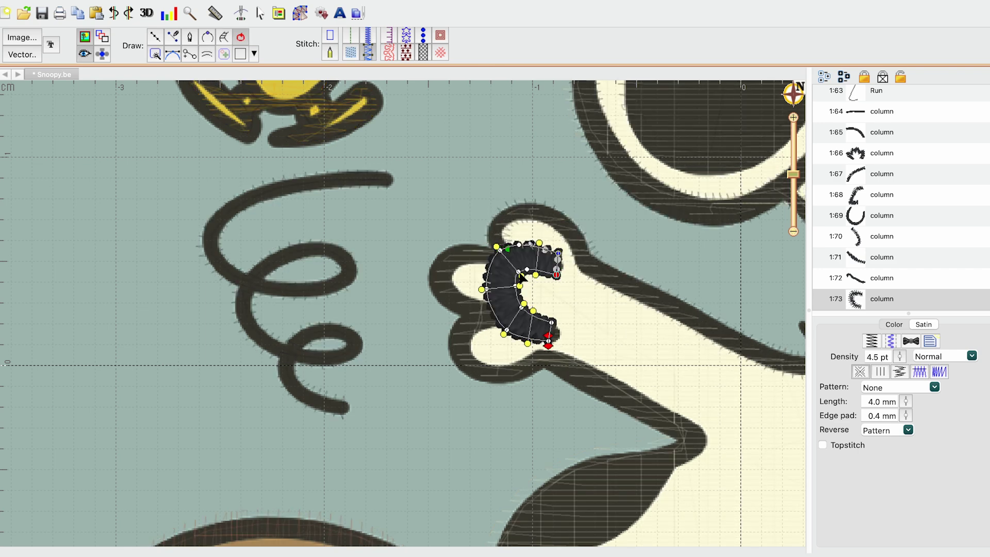
Step: Draw a satin column around the middle finger of the raised paw, ending at both sides of the crease
left_click(585, 259)
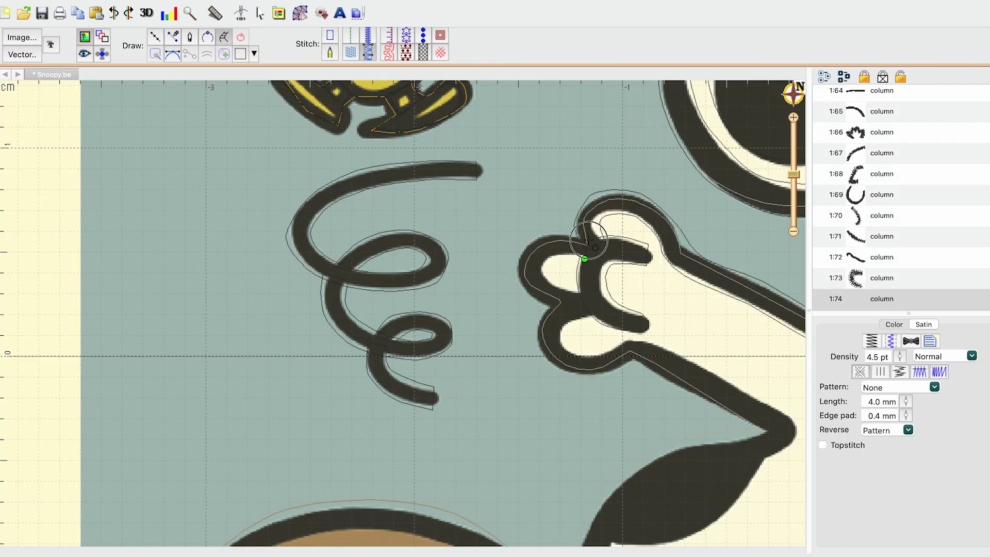
left_click(589, 240)
left_click(521, 244)
left_click(517, 282)
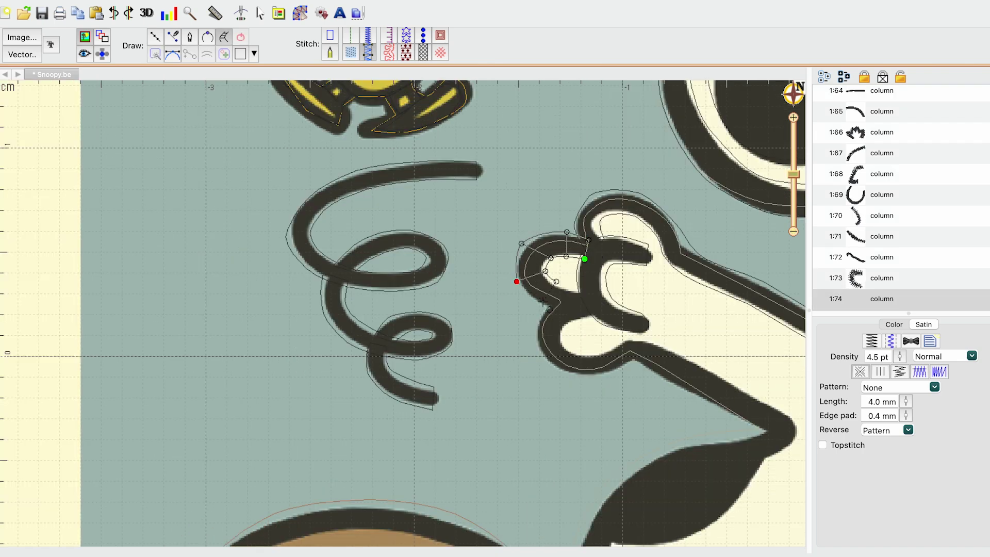
left_click(577, 295)
key("Return")
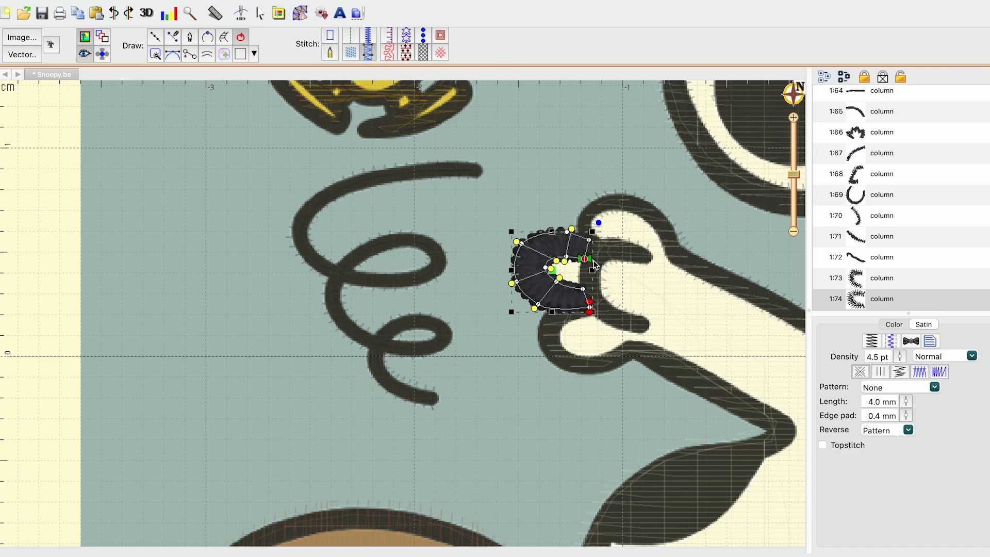
Step: Draw a satin column around the lower finger and along the arm's underside to the corner above the black patch, and refine its finger curve
left_click(593, 317)
left_click(560, 301)
left_click(564, 335)
left_click(539, 351)
left_click(576, 349)
left_click(570, 374)
left_click(604, 350)
left_click(613, 371)
left_click(632, 339)
left_click(686, 331)
left_click(674, 358)
left_click(716, 352)
left_click(701, 376)
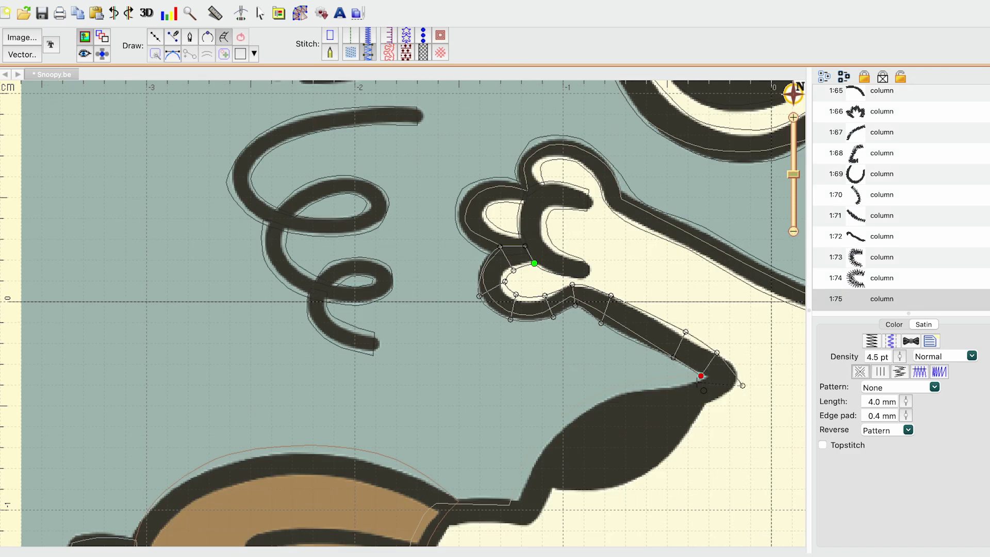
key("Return")
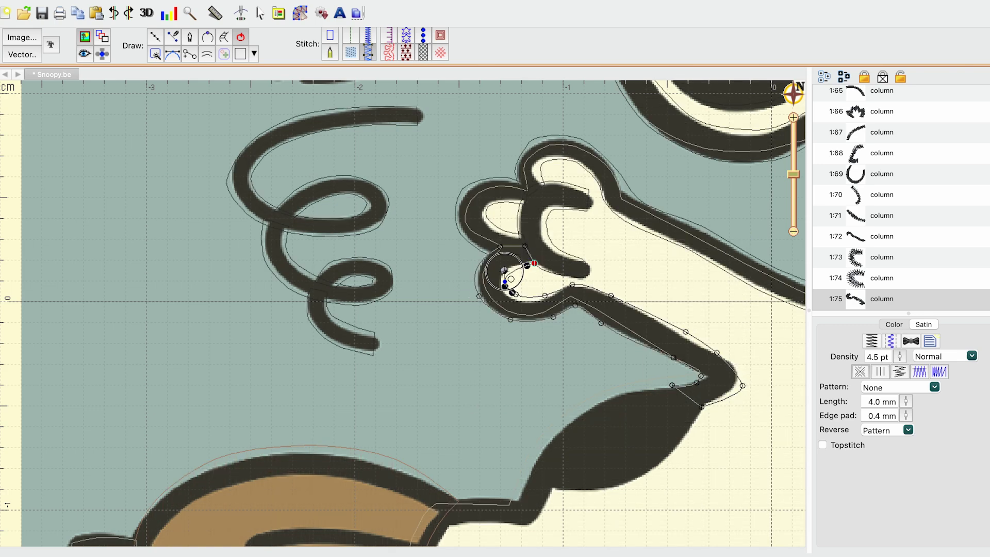
left_click_drag(516, 275, 551, 319)
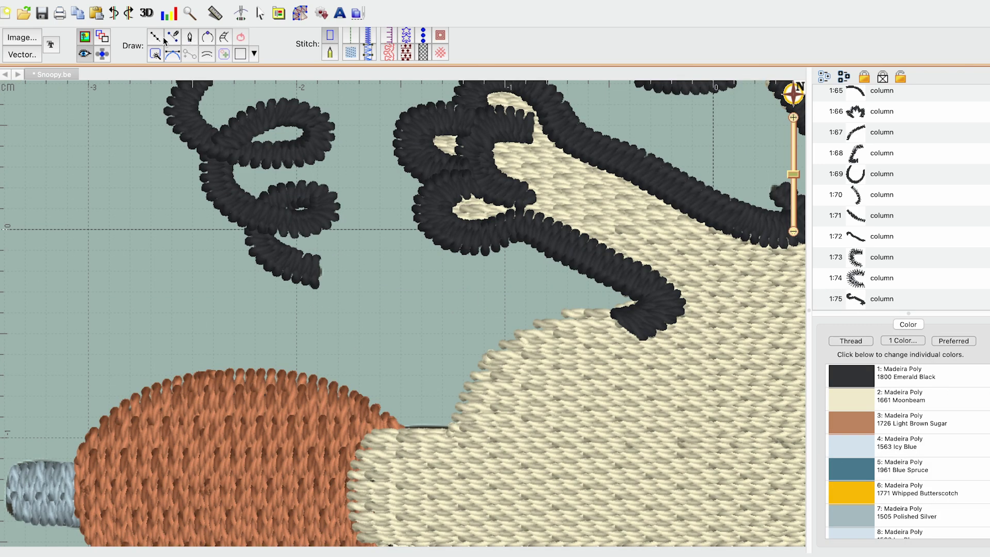
Step: Outline the black patch on Snoopy's back as a closed fill object
left_click(157, 37)
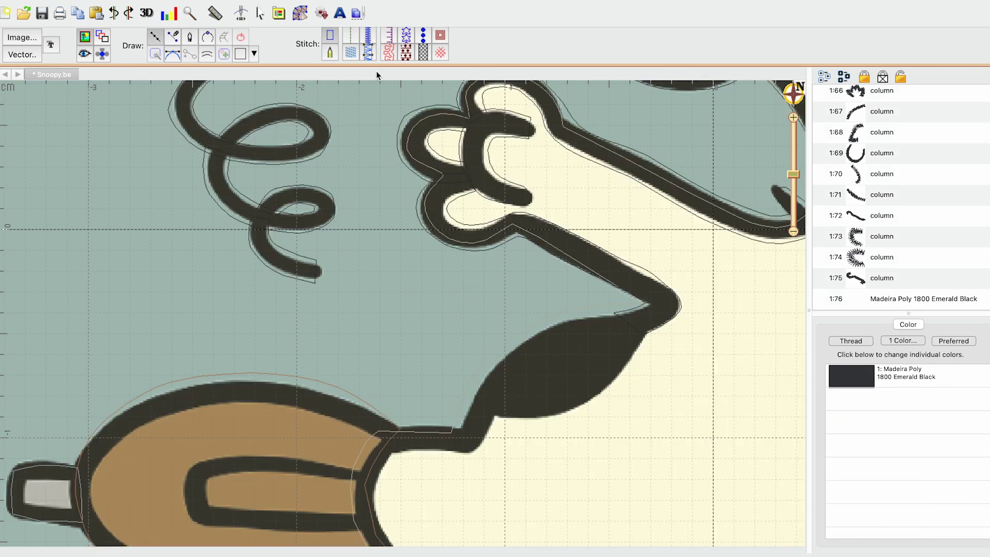
left_click(350, 53)
left_click(521, 338)
left_click(562, 319)
left_click(616, 313)
left_click(645, 341)
left_click(606, 391)
left_click(553, 415)
left_click(484, 417)
left_click(475, 408)
left_click(497, 367)
left_click(521, 338)
Step: Reshape the back patch fill's upper and left edges and move its start and stop markers to the upper edge near the arm corner
left_click_drag(521, 339, 566, 326)
left_click_drag(617, 313, 617, 319)
left_click_drag(496, 375, 493, 377)
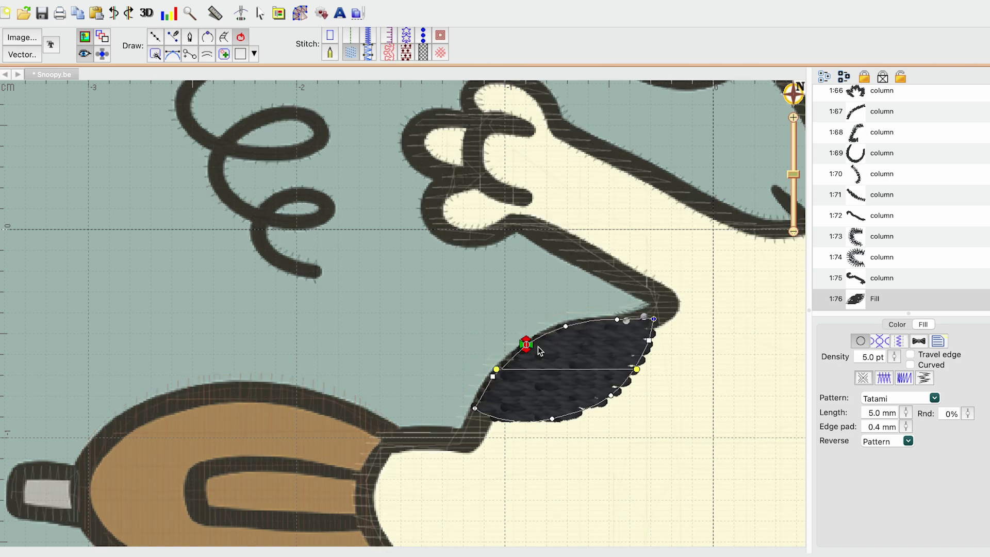
left_click_drag(530, 346, 623, 319)
left_click_drag(528, 350, 619, 323)
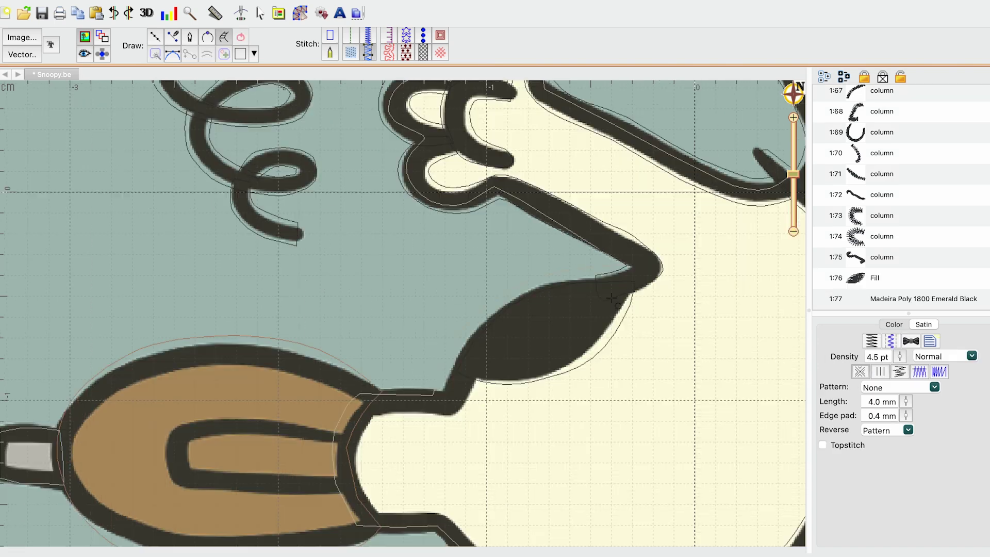
Step: Draw a satin column from the arm corner along the back patch's upper edge and onto the top line of the raised leg
left_click(608, 274)
left_click(611, 298)
left_click(569, 307)
left_click(563, 278)
left_click(514, 326)
left_click(494, 304)
left_click(487, 362)
left_click(458, 349)
left_click(472, 401)
left_click(439, 373)
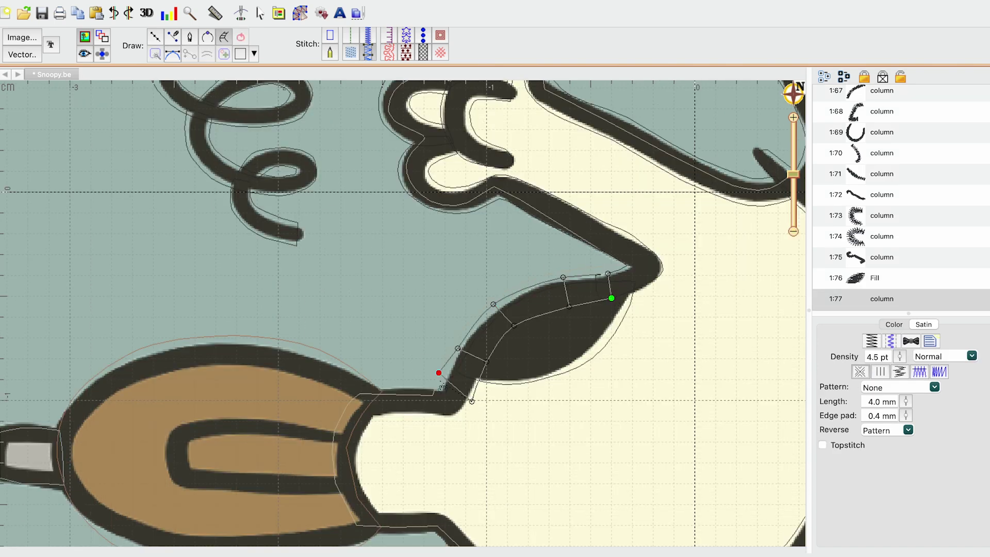
left_click(460, 348)
left_click(476, 314)
left_click(404, 367)
key("Return")
Step: Adjust the points of the back patch column to smooth its curve
left_click(560, 293)
left_click_drag(544, 331, 543, 326)
left_click_drag(530, 347, 525, 345)
left_click(510, 304)
left_click_drag(508, 305, 513, 310)
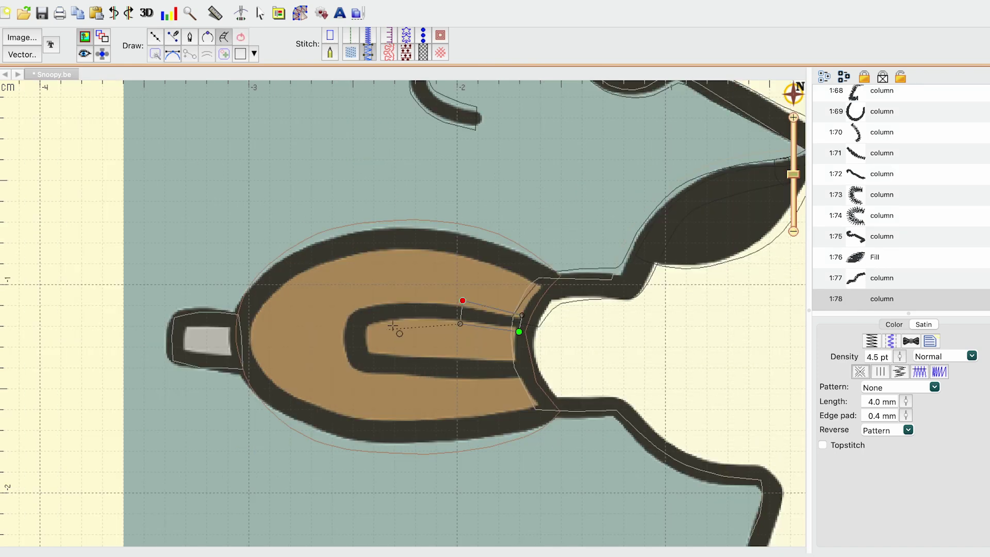
Step: Draw a satin column around the U-shaped detail on the raised boot and move its stop marker to the upper end
left_click(395, 324)
left_click(391, 299)
left_click(371, 326)
left_click(346, 311)
left_click(372, 340)
left_click(340, 348)
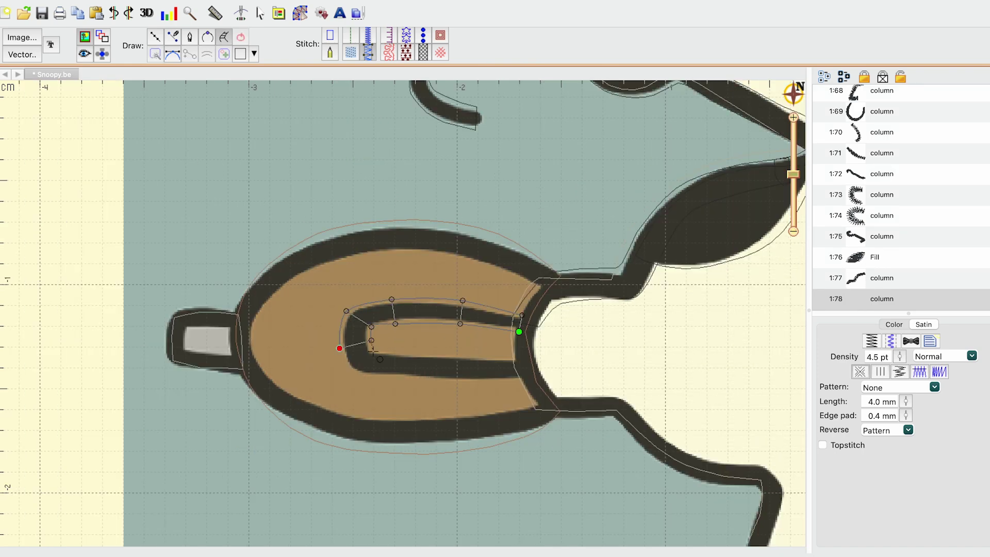
double_click(414, 381)
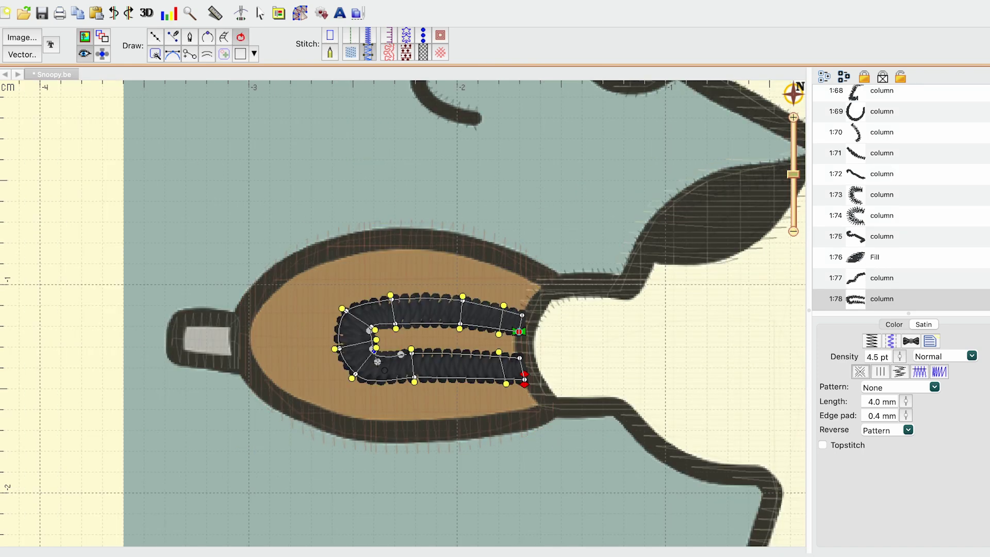
left_click_drag(525, 378, 532, 325)
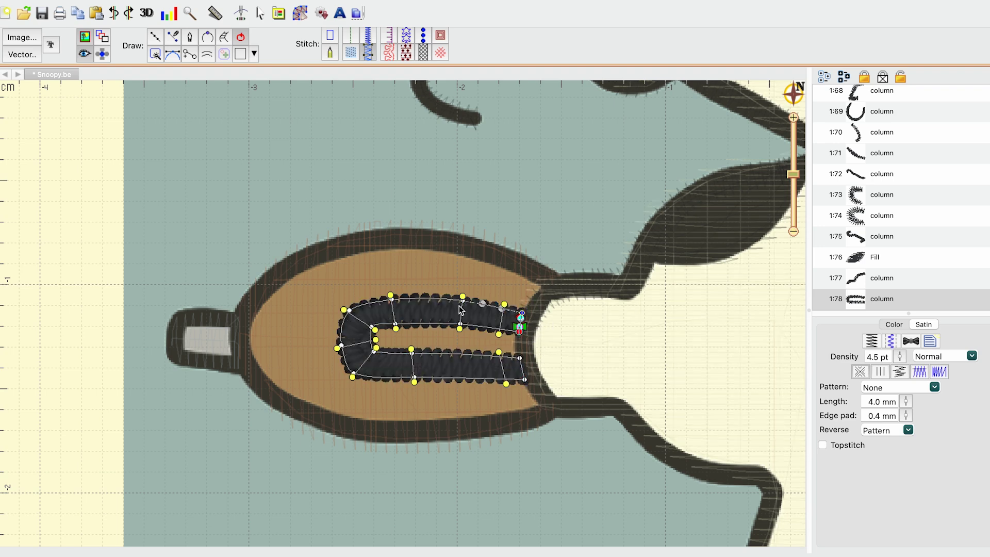
Step: Draw a satin column down the curved cuff between the raised boot and the leg
left_click(458, 277)
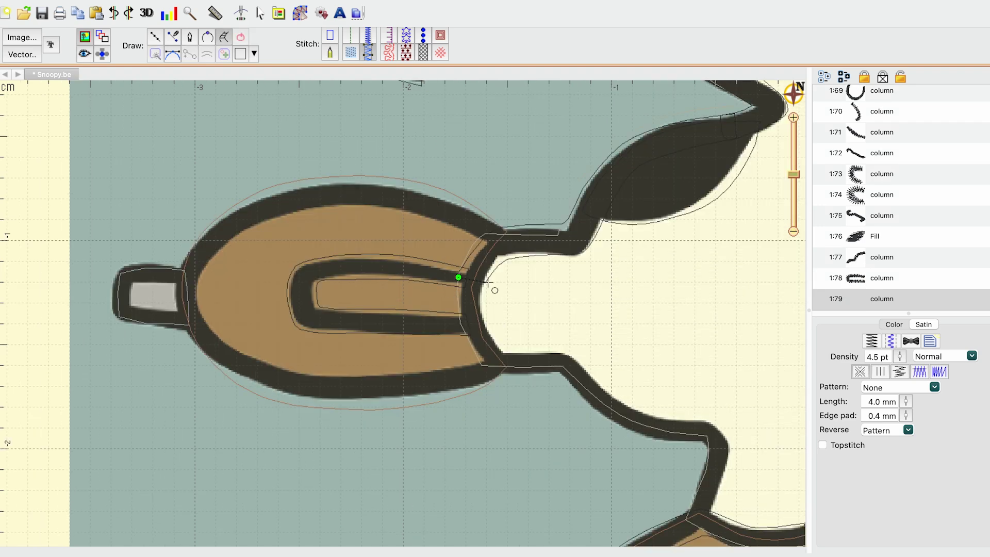
left_click(486, 282)
left_click(457, 315)
left_click(491, 321)
left_click(484, 371)
double_click(511, 362)
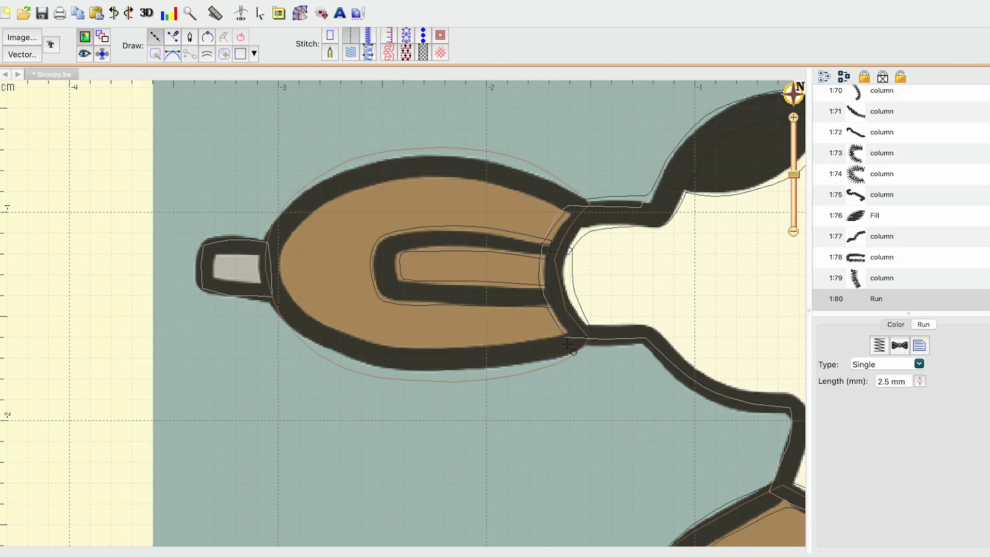
Step: Draw a single run stitch along the raised boot's lower outline from the cuff to the skate blade tip
left_click(510, 359)
left_click(511, 359)
left_click(414, 359)
left_click(345, 345)
left_click(273, 291)
right_click(290, 251)
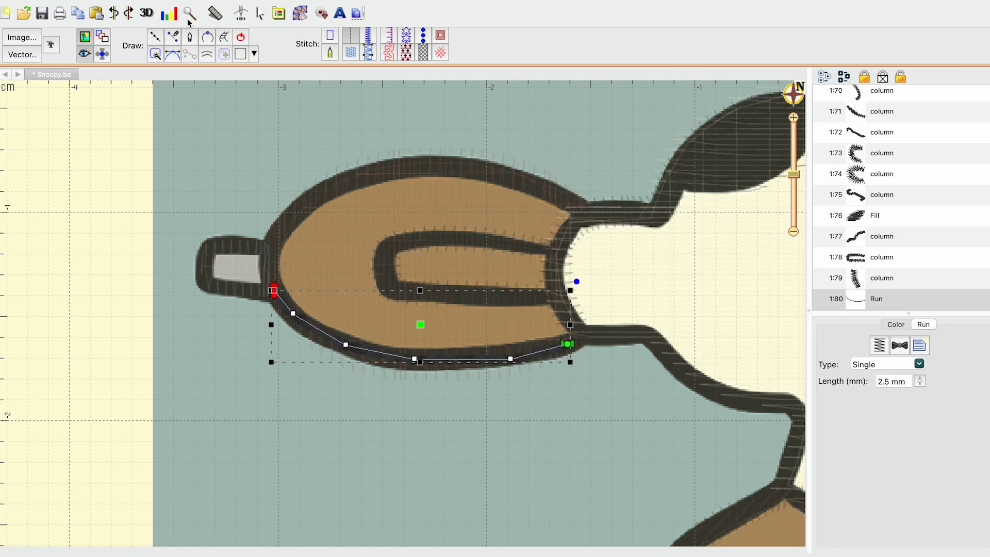
Step: Draw a satin column around the gray blade tip of the raised boot and refine its inner corner points
left_click(222, 38)
left_click(276, 302)
left_click(273, 279)
left_click(240, 301)
left_click(240, 278)
left_click(195, 295)
left_click(221, 273)
left_click(190, 267)
left_click(203, 230)
left_click(219, 262)
right_click(239, 256)
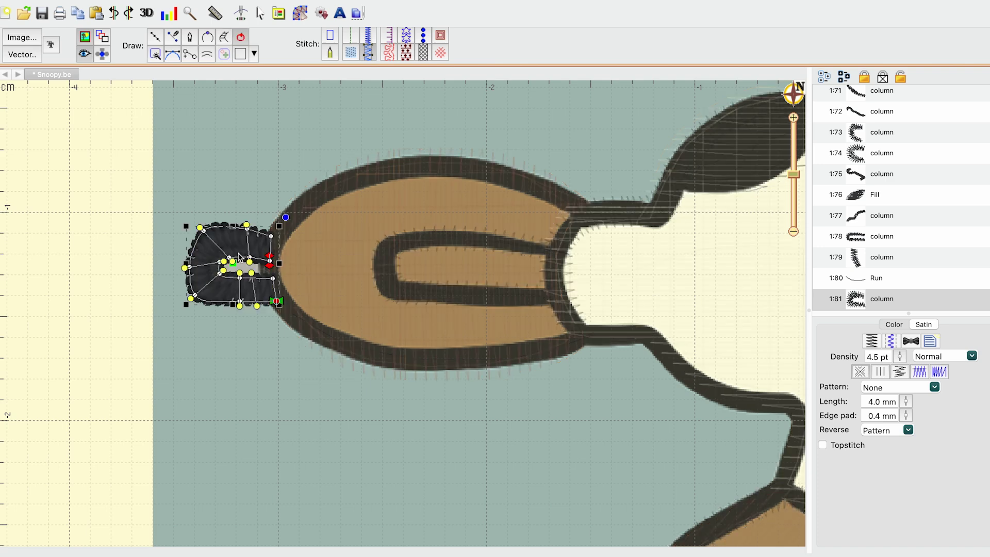
mouse_move(221, 272)
left_mouse_down()
mouse_move(245, 262)
mouse_move(218, 265)
left_mouse_up()
left_click(229, 265)
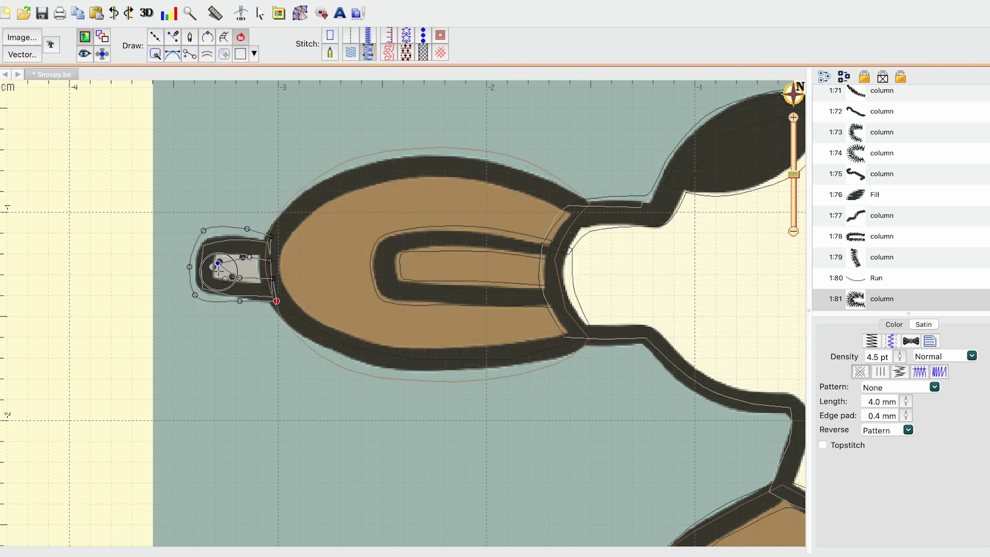
key("Escape")
Step: Start a satin column at the cuff's upper end and trace the raised boot's upper outline around to the blade tip
left_click(570, 220)
left_click(594, 205)
left_click(537, 201)
left_click(550, 176)
left_click(484, 186)
left_click(495, 155)
left_click(429, 181)
left_click(421, 149)
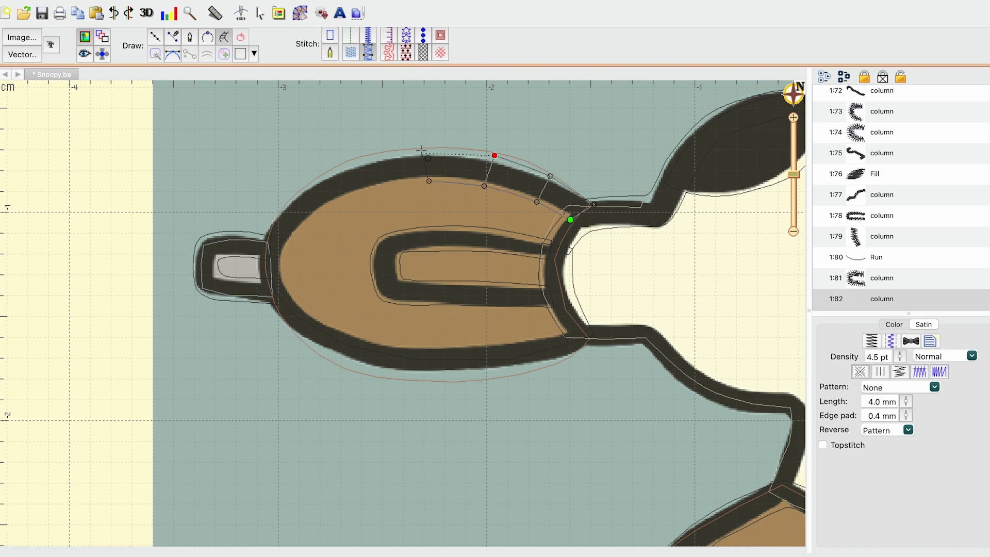
left_click(358, 159)
left_click(330, 209)
left_click(311, 182)
scroll(320, 181, "down", 1)
left_click(300, 240)
left_click(270, 250)
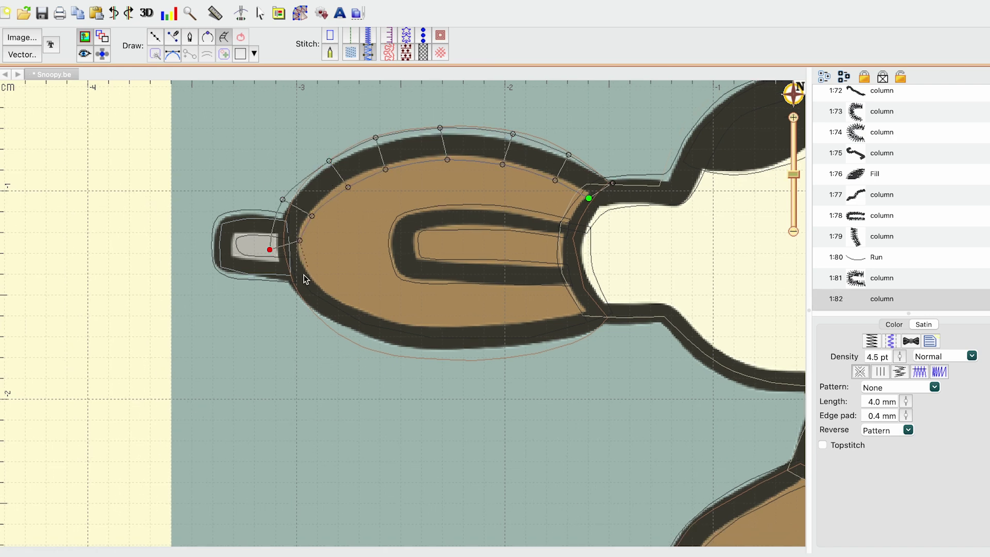
Step: Continue the satin column along the raised boot's lower outline back to the cuff
left_click(336, 329)
left_click(419, 322)
left_click(417, 353)
left_click(469, 322)
left_click(472, 354)
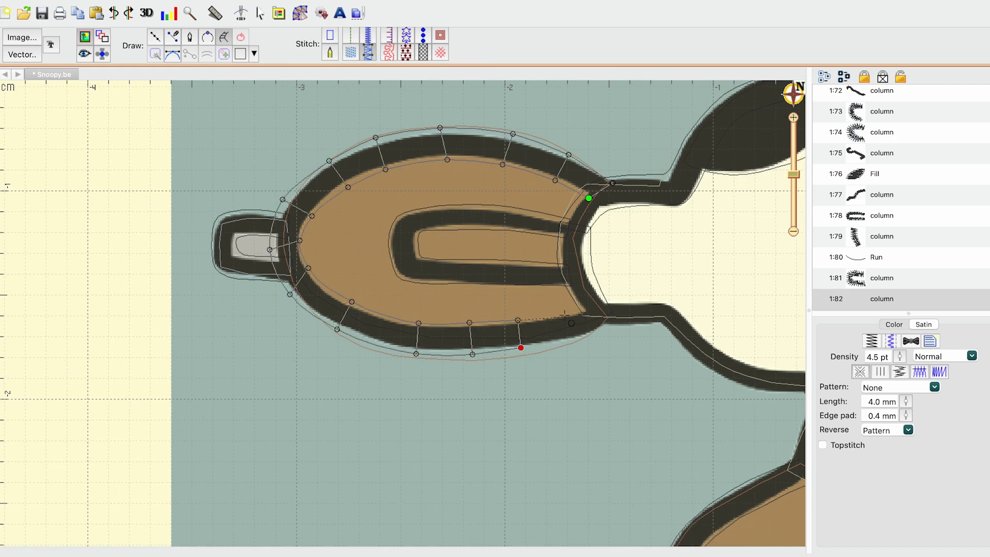
left_click(593, 307)
left_click(605, 332)
Step: Extend the satin column along the underside of the raised leg and down to the standing boot, then complete it
left_click(620, 302)
left_click(630, 331)
left_click(673, 300)
scroll(619, 294, "right", 3)
left_click(562, 287)
left_click(575, 293)
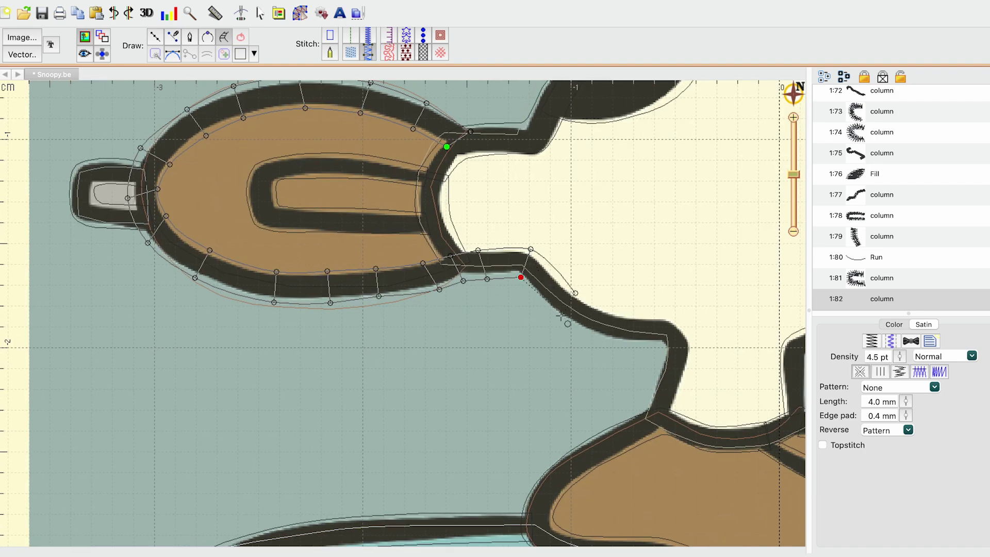
left_click(683, 329)
left_click(661, 354)
left_click(688, 376)
left_click(654, 378)
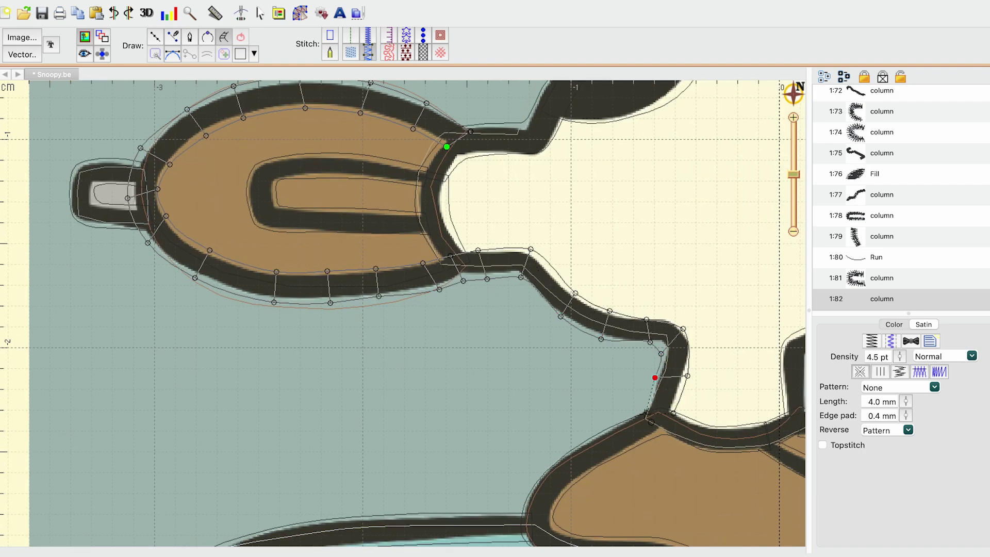
key("Return")
Step: Refine the boot and leg column's points and move its start marker to the side beside the blade tip
left_click_drag(489, 332, 474, 298)
scroll(560, 381, "left", 3)
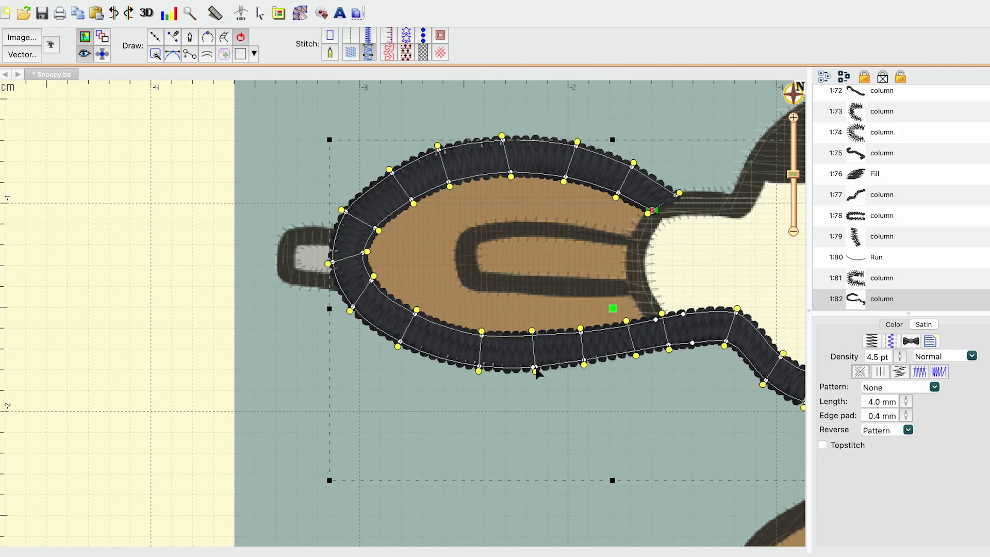
left_click_drag(535, 370, 479, 368)
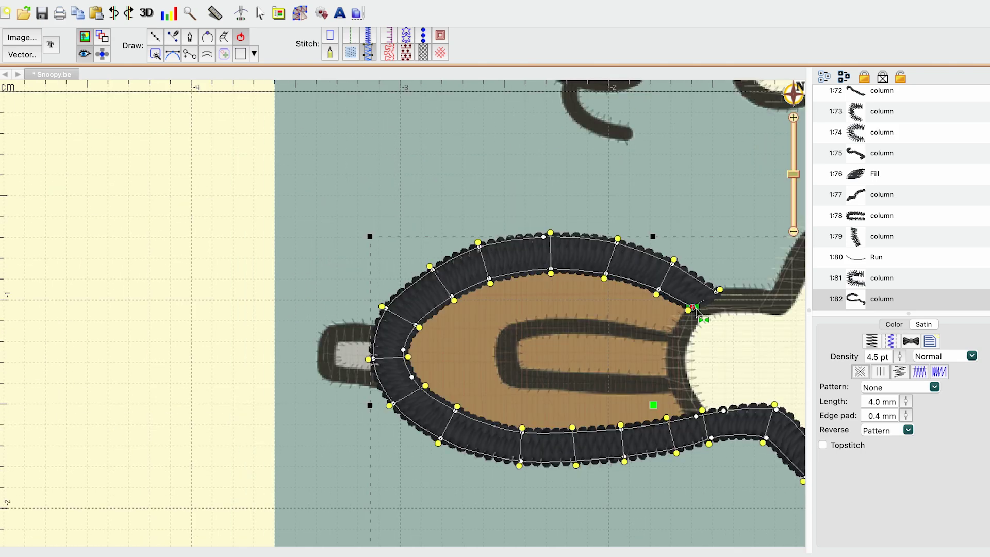
mouse_move(696, 307)
left_mouse_down()
mouse_move(514, 282)
mouse_move(375, 342)
mouse_move(376, 333)
left_mouse_up()
left_click_drag(720, 290, 682, 307)
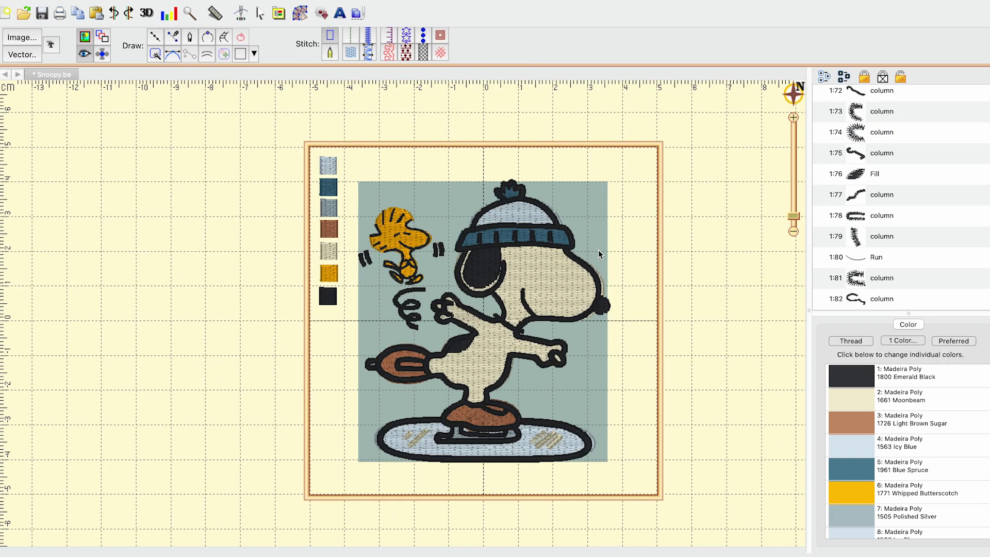
Step: Outline Snoopy's eye as a closed fill object
key("6")
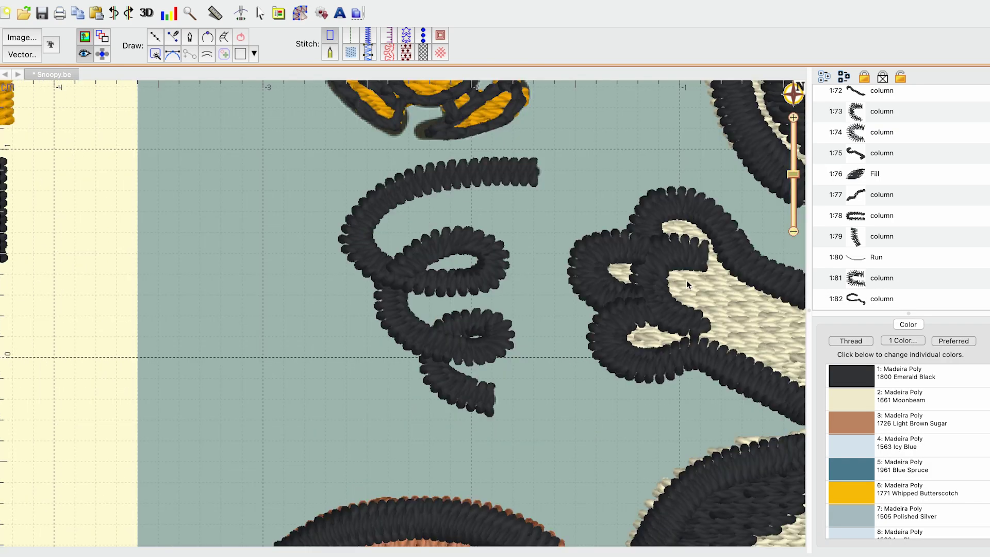
left_click_drag(632, 303, 526, 317)
left_click_drag(733, 278, 413, 311)
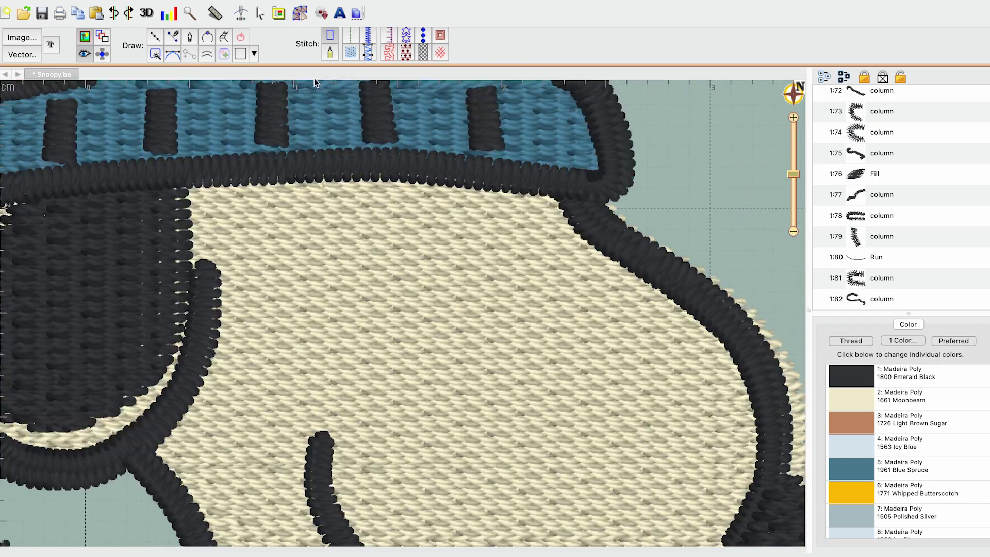
left_click(355, 51)
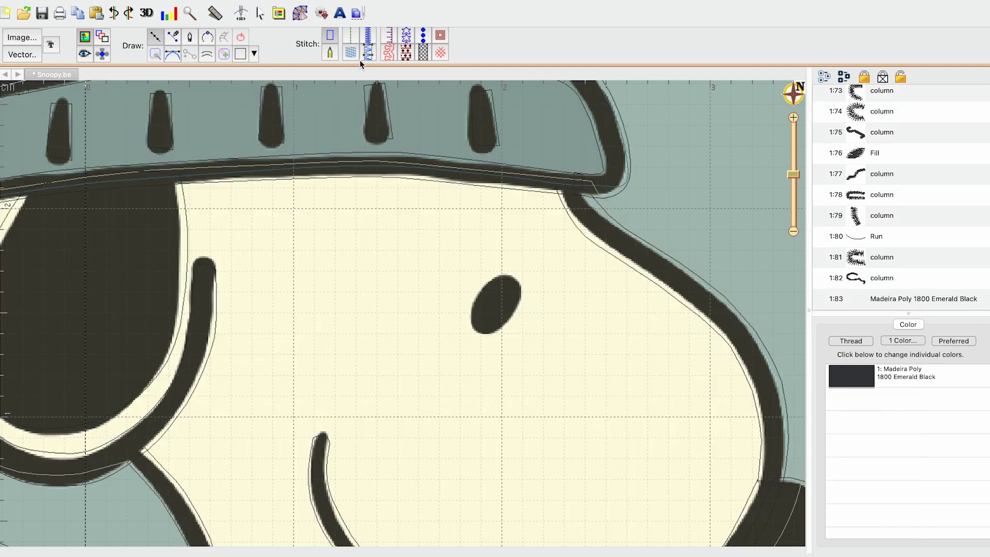
left_click(478, 337)
left_click(462, 319)
left_click(464, 295)
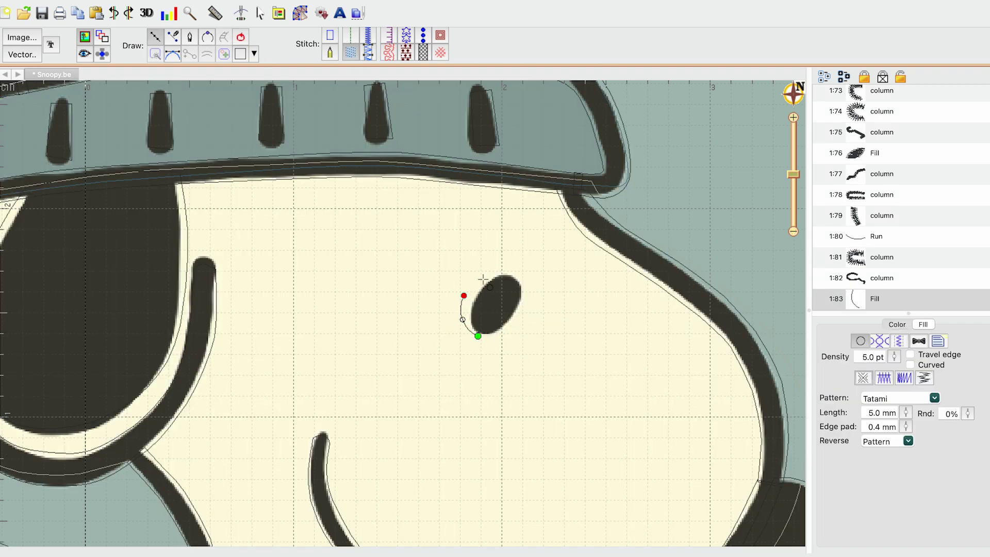
left_click(484, 271)
left_click(519, 273)
left_click(533, 304)
left_click(517, 335)
left_click(478, 337)
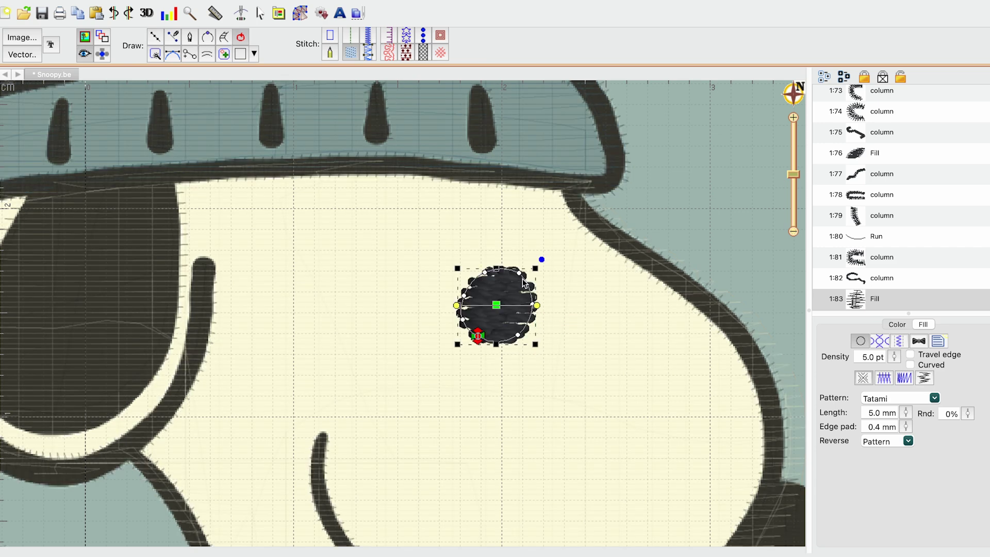
Step: Tilt the eye fill's stitch angle diagonally and adjust its outline points
left_click_drag(458, 304, 462, 286)
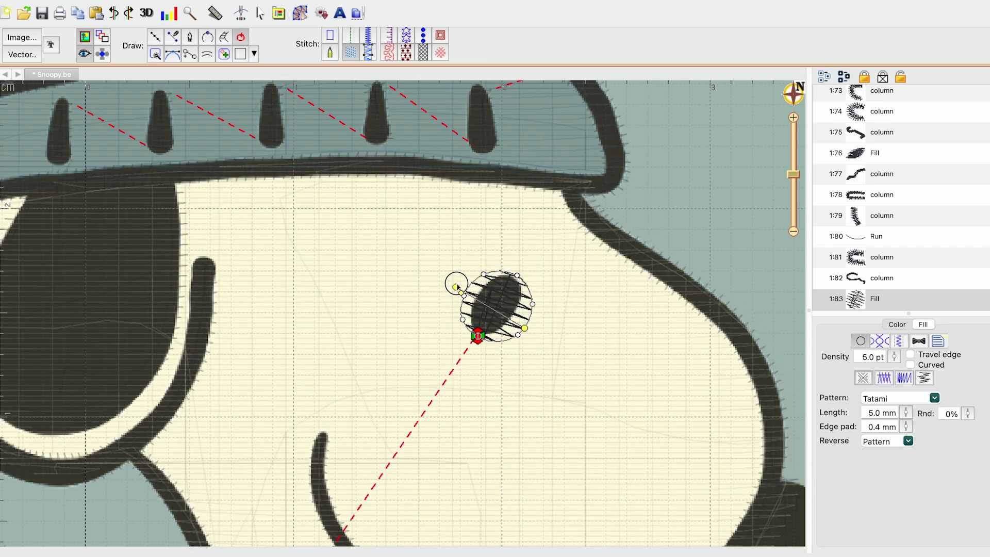
left_click(518, 336)
left_click_drag(518, 337, 515, 333)
left_click(534, 305)
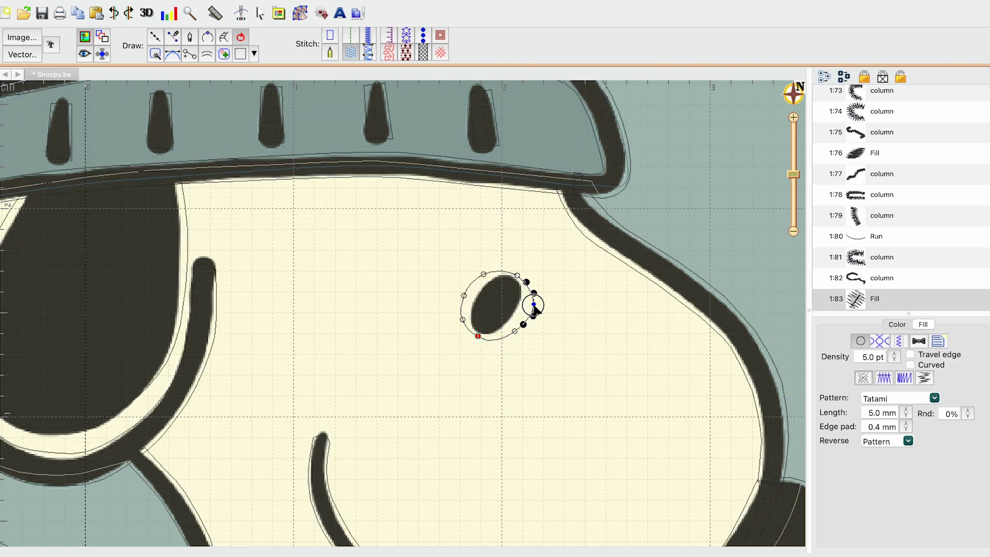
left_click(485, 273)
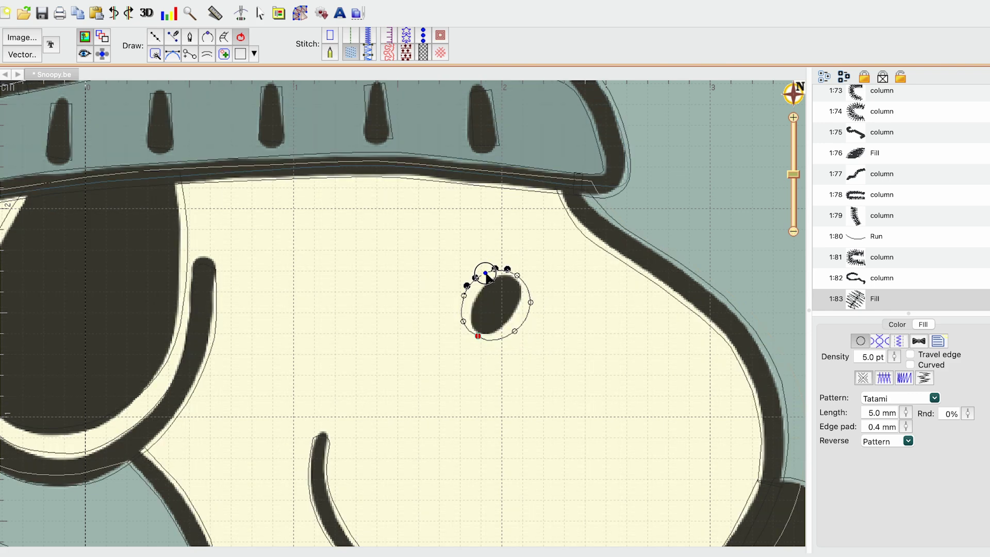
left_click(479, 337)
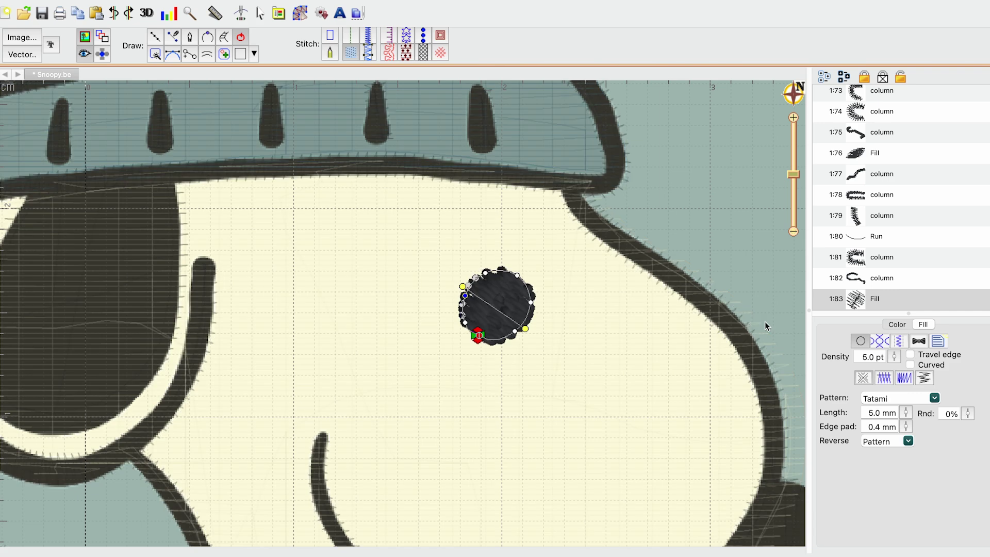
Step: Set the eye fill's density to 4.0 pt and stitch length to 4.0 mm
left_click_drag(895, 357, 894, 364)
left_click_drag(906, 412, 904, 413)
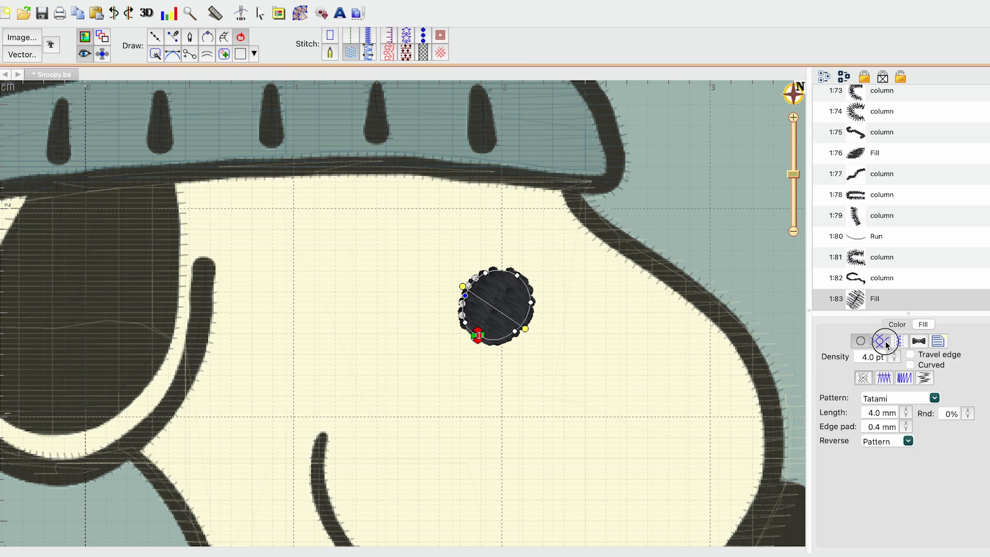
left_click(886, 342)
left_click(899, 341)
Step: Delete the seven color swatch fills beside the design and hide the background picture
left_click_drag(965, 402, 964, 423)
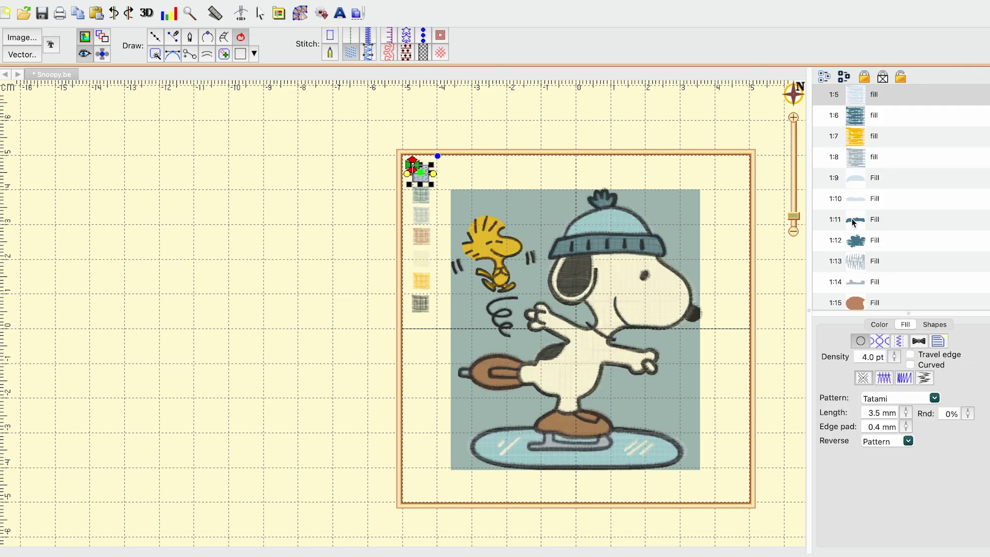
scroll(881, 206, "up", 3)
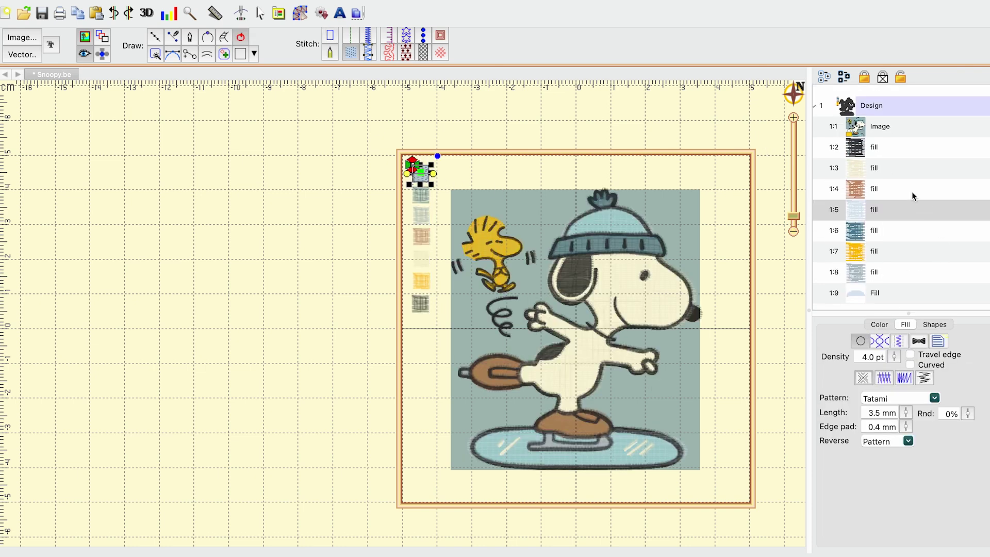
left_click(863, 139)
left_click(864, 258, "shift")
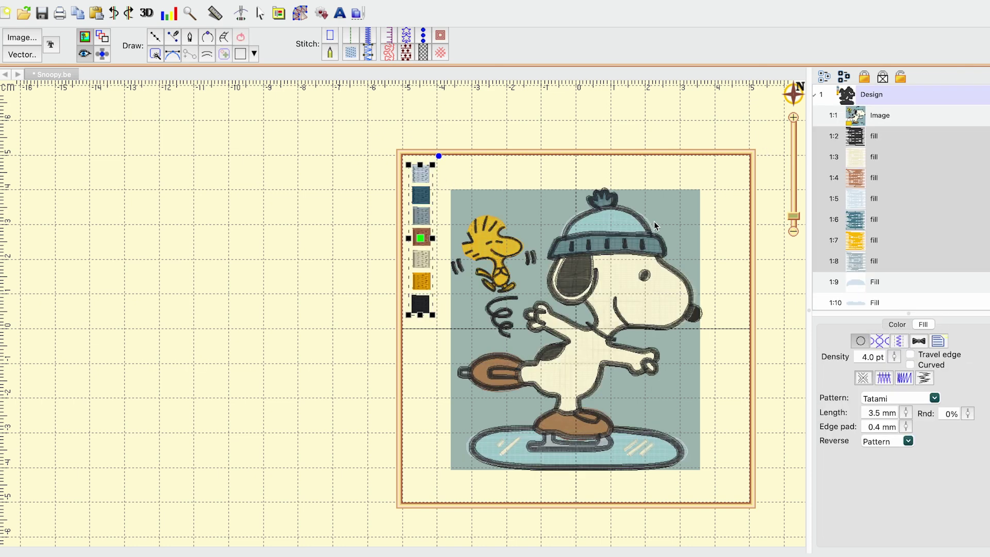
key("Delete")
left_click(85, 37)
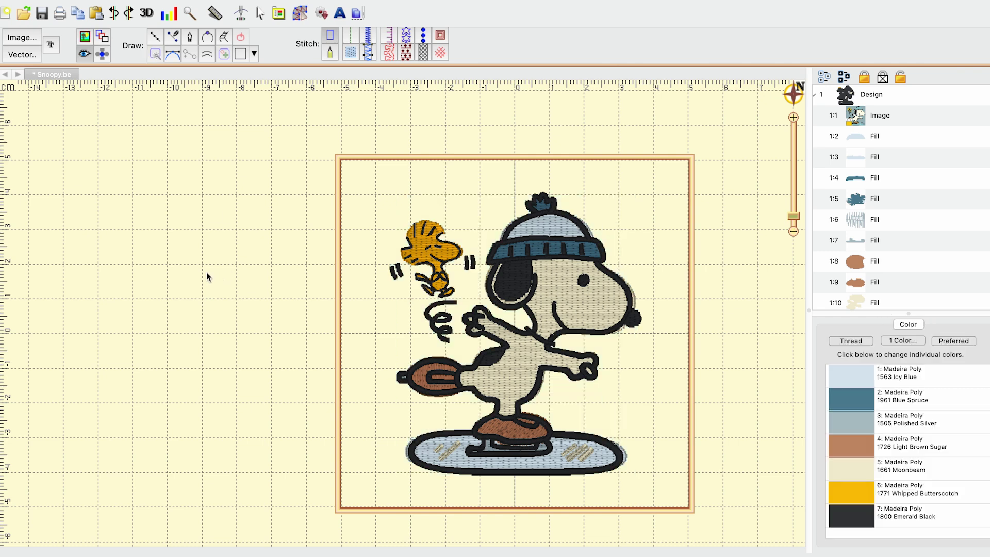
Step: Examine the completed Snoopy and Woodstock stitching up close without the background picture
left_click_drag(616, 375, 610, 376)
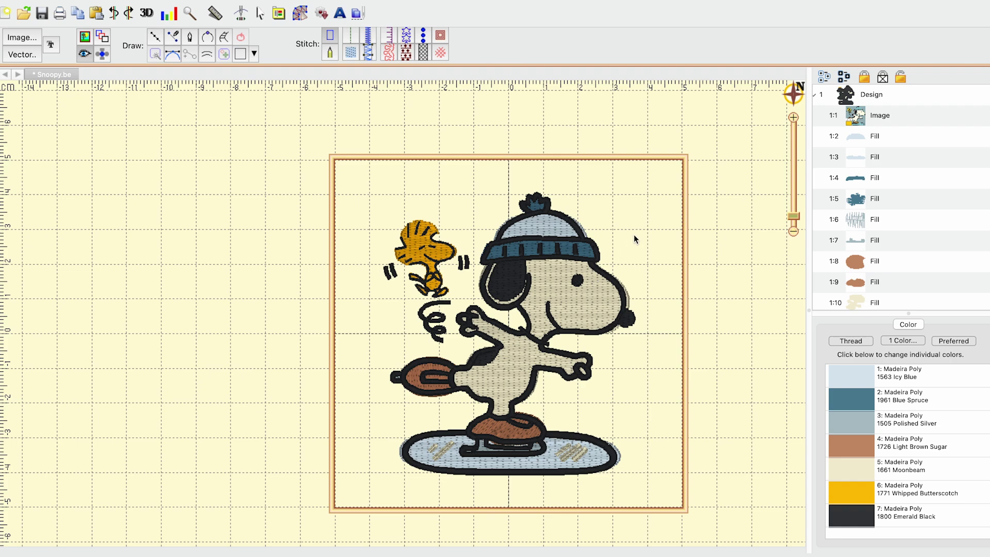
key("super+plus")
left_click_drag(519, 198, 429, 210)
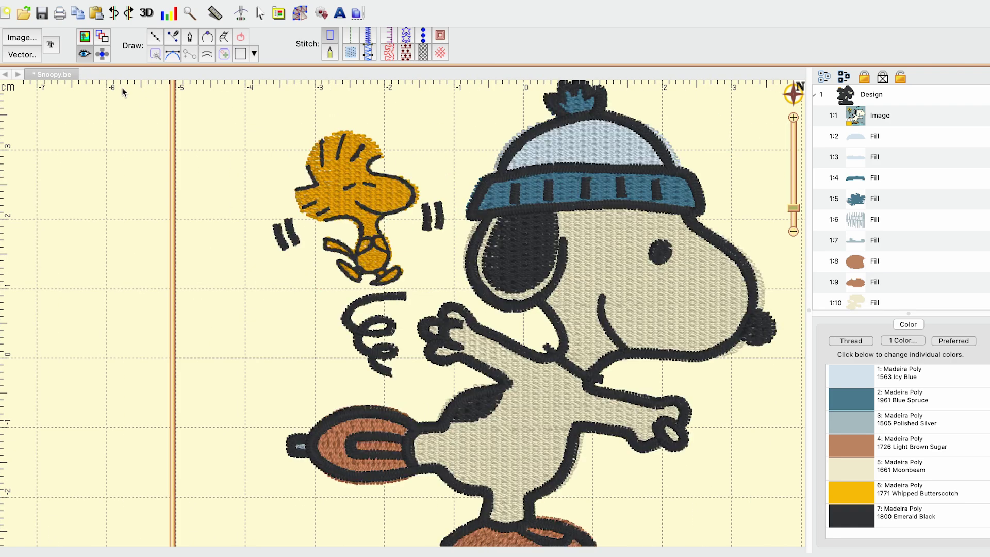
left_click(84, 54)
left_click_drag(654, 352, 628, 325)
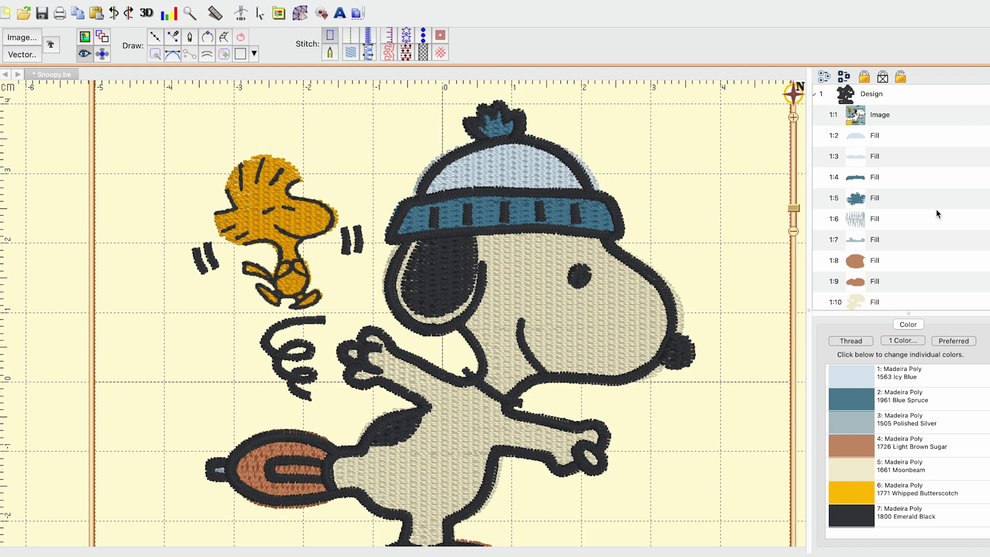
Step: Enlarge the object list so more of the design's objects show at once, and browse through its entries
scroll(936, 208, "down", 10)
scroll(946, 297, "down", 20)
left_click_drag(928, 314, 928, 439)
scroll(944, 262, "up", 20)
scroll(944, 262, "up", 5)
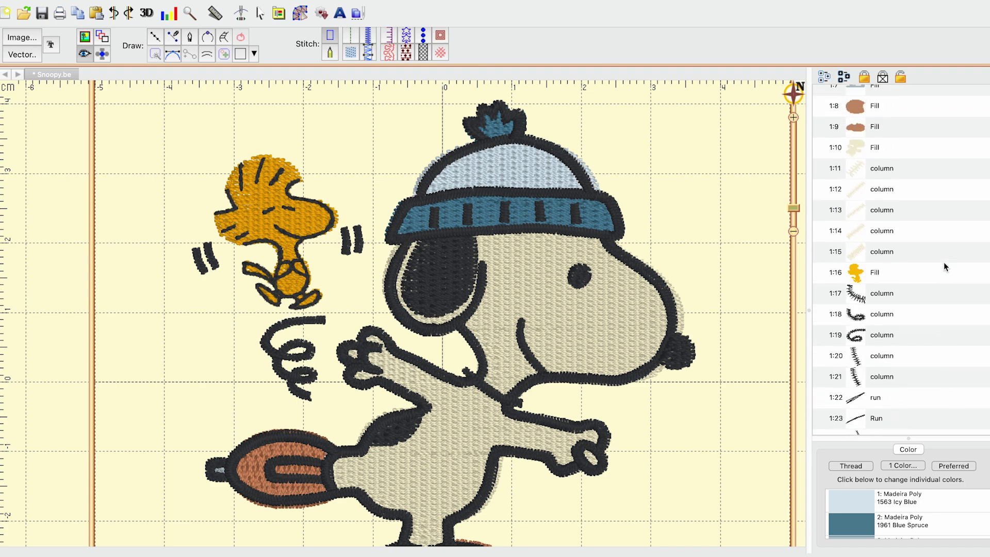
Step: Check Woodstock's outline columns and run stitches, then the columns that follow them, one by one in sewing order
scroll(955, 326, "down", 2)
left_click(884, 376)
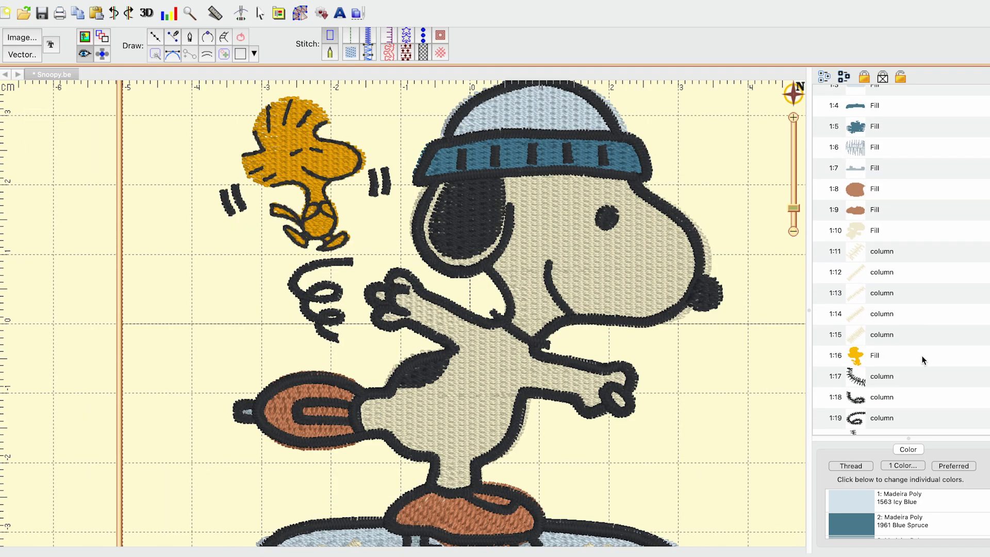
left_click(893, 398)
left_click(885, 419)
scroll(884, 382, "down", 1)
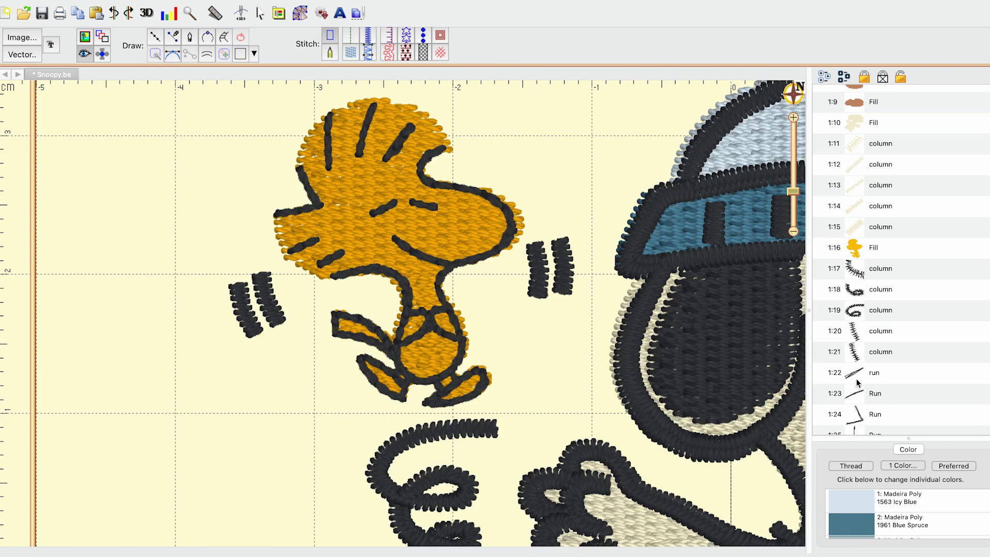
scroll(879, 393, "down", 1)
left_click(877, 352)
scroll(875, 344, "down", 1)
left_click(872, 336)
left_click(873, 336)
left_click(874, 338)
left_click(873, 338)
left_click(874, 340)
left_click(876, 343)
left_click(875, 341)
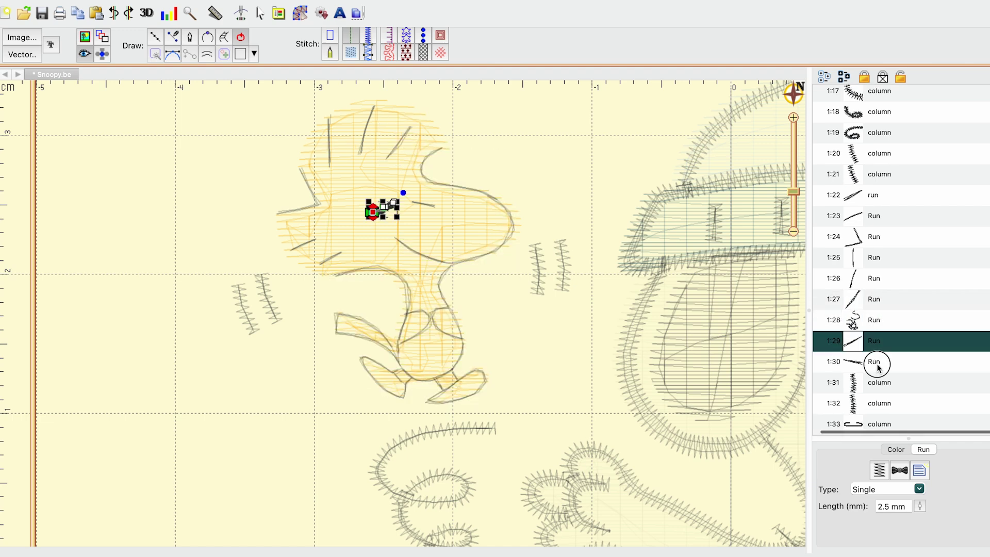
left_click(875, 362)
left_click(872, 361)
scroll(872, 360, "down", 1)
left_click(875, 318)
left_click(881, 342)
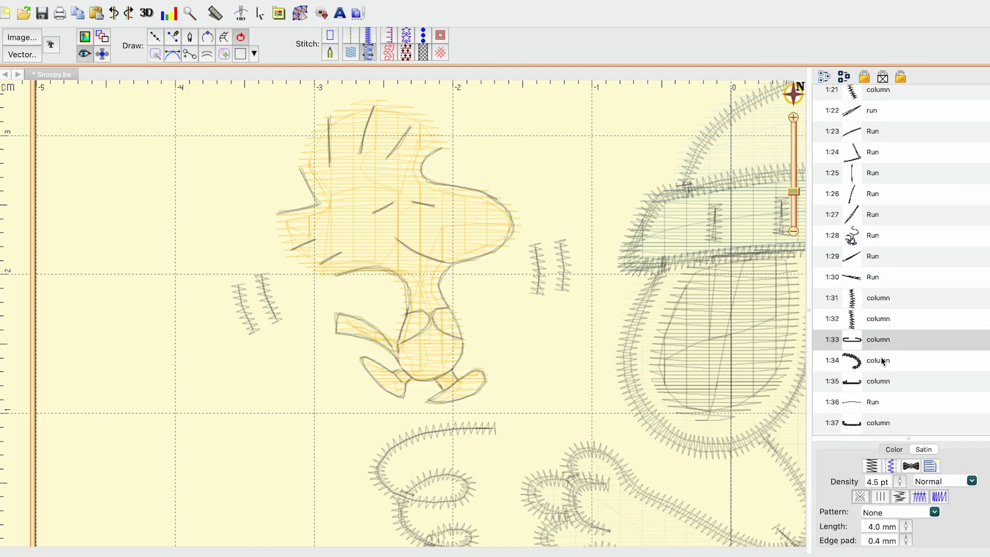
scroll(882, 360, "down", 2)
Step: Check the skate columns and the remaining black outline objects in sewing order, up to the spot on Snoopy's back
left_click(563, 351)
key("super+minus")
scroll(564, 350, "down", 5)
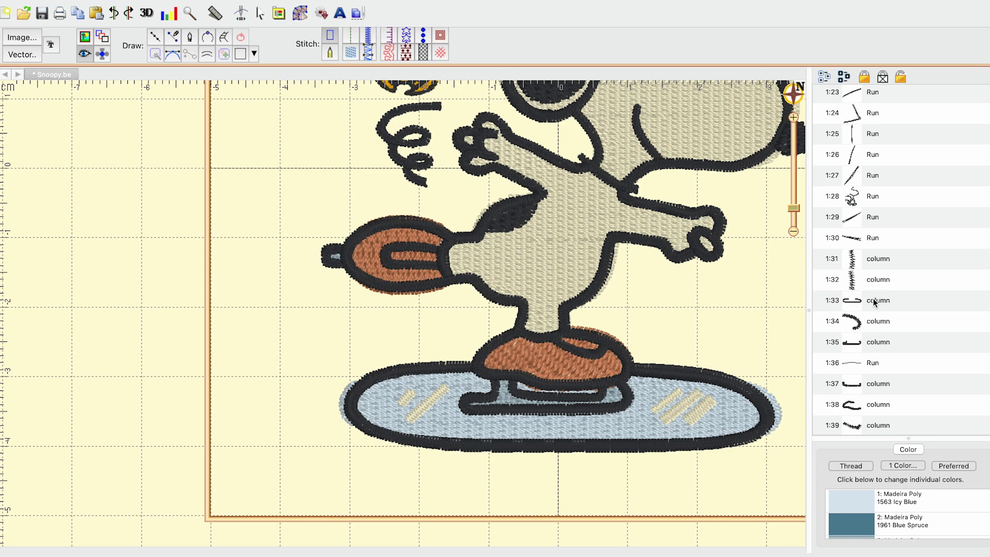
left_click(874, 303)
left_click_drag(712, 291, 623, 388)
left_click(864, 345)
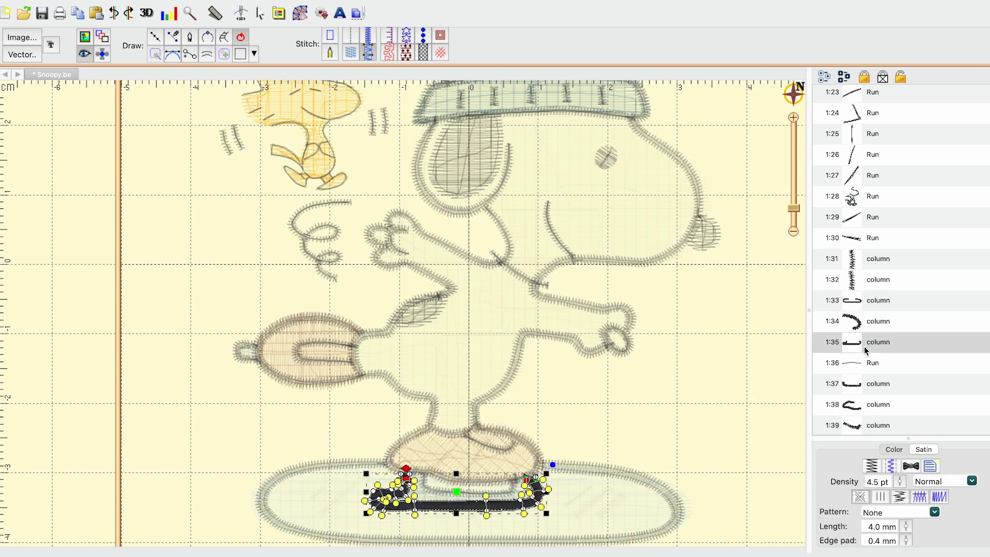
left_click(868, 384)
scroll(868, 361, "down", 4)
left_click(868, 310)
left_click(871, 354)
scroll(872, 371, "down", 2)
left_click(875, 396)
scroll(876, 361, "down", 5)
left_click(884, 272)
scroll(884, 289, "down", 4)
left_click(884, 286)
left_click(883, 346)
scroll(881, 330, "down", 3)
left_click(878, 276)
left_click(876, 396)
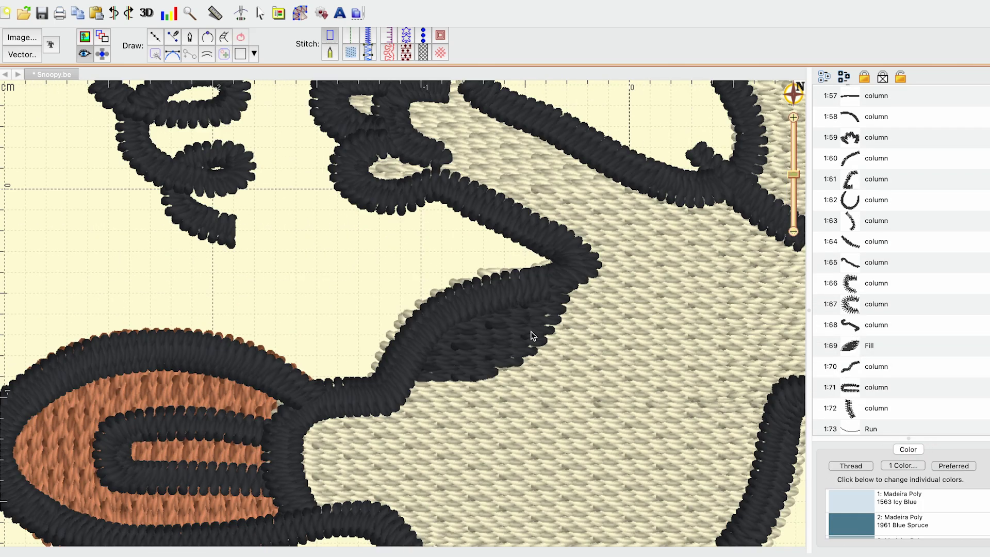
Step: Reshape the black spot fill on Snoopy's back by moving its outline points slightly outward at the tip, underside and upper edge
left_click(531, 332)
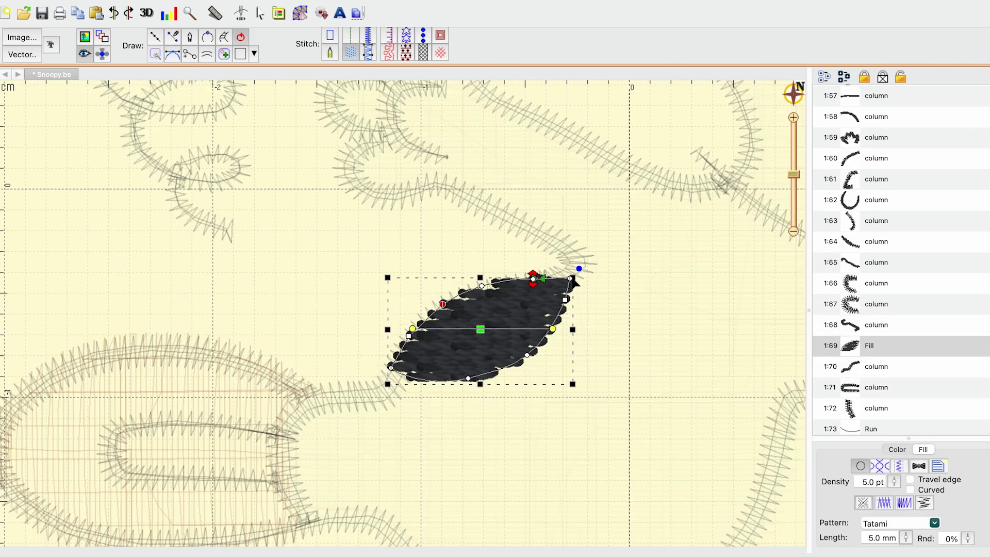
left_click_drag(571, 283, 576, 303)
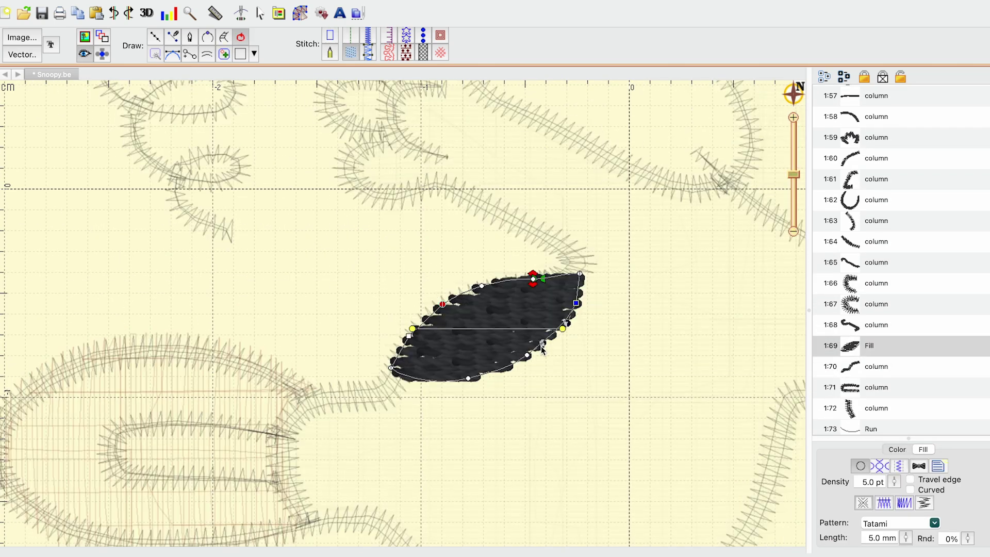
left_click_drag(527, 355, 538, 363)
left_click_drag(468, 378, 470, 391)
left_click_drag(391, 368, 387, 379)
left_click_drag(534, 279, 533, 276)
Step: Check the last outline columns around the back and raised skate boot, then examine the whole design within the hoop
left_click(889, 373)
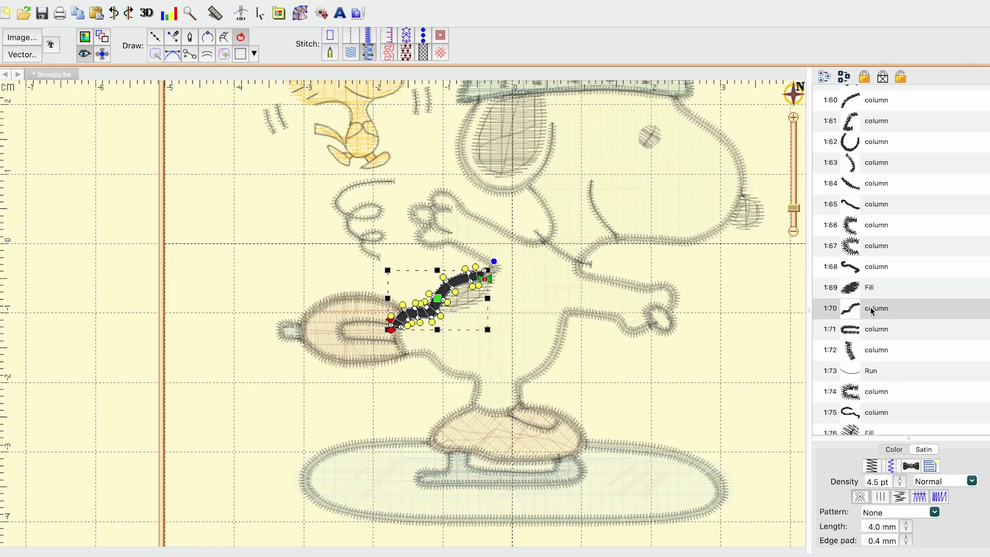
left_click(871, 290)
left_click(873, 315)
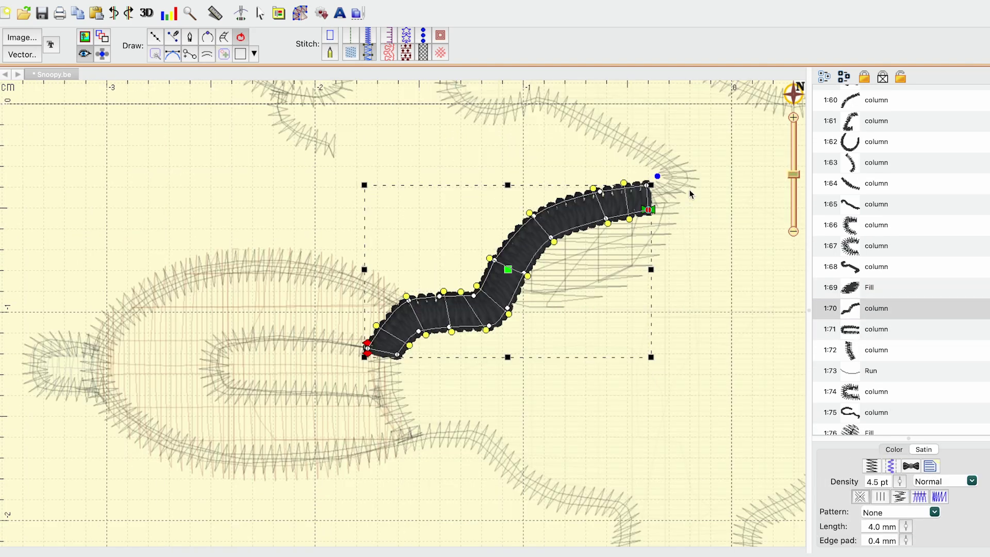
key("Down")
key("Down")
key("Down")
key("Down")
key("Down")
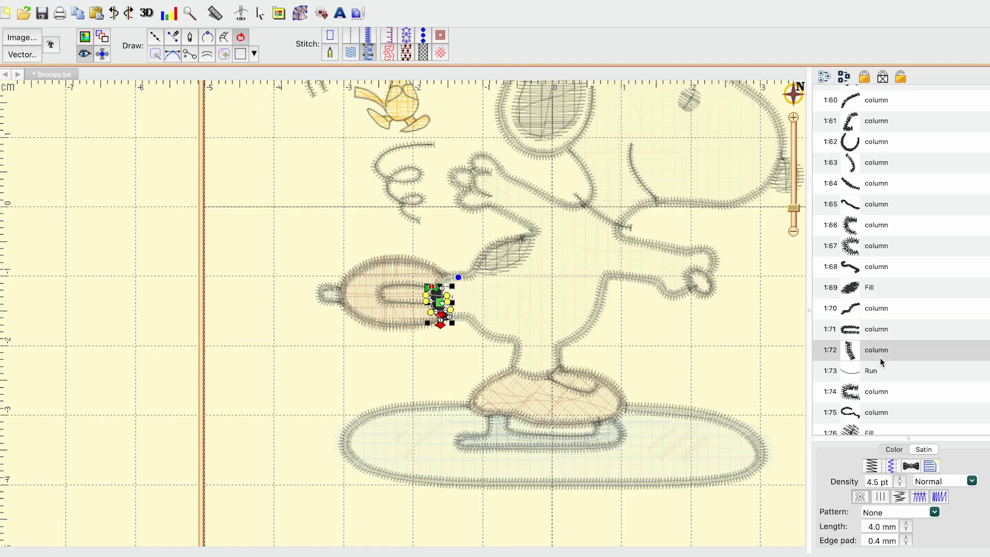
left_click(870, 419)
left_click_drag(746, 292, 700, 403)
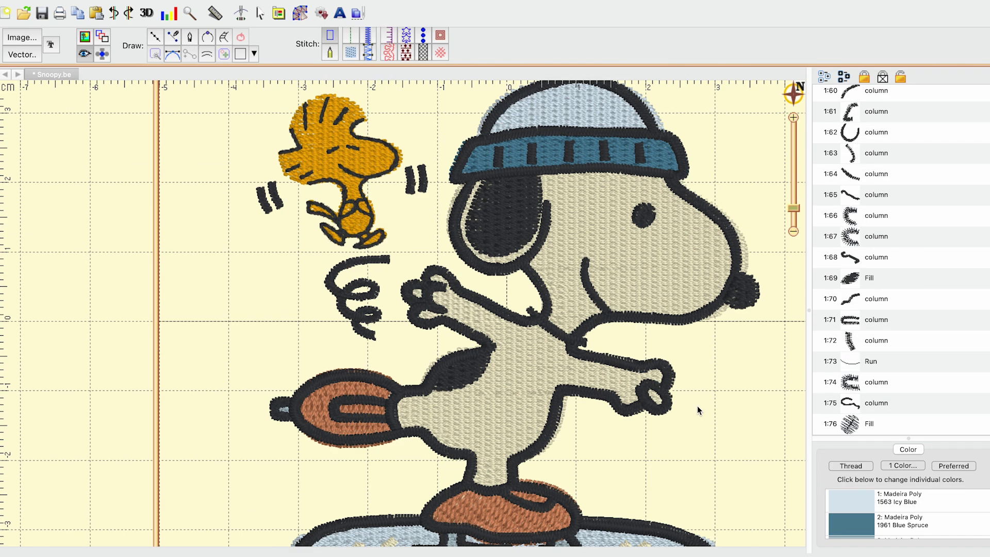
key("super+minus")
left_click_drag(603, 342, 616, 340)
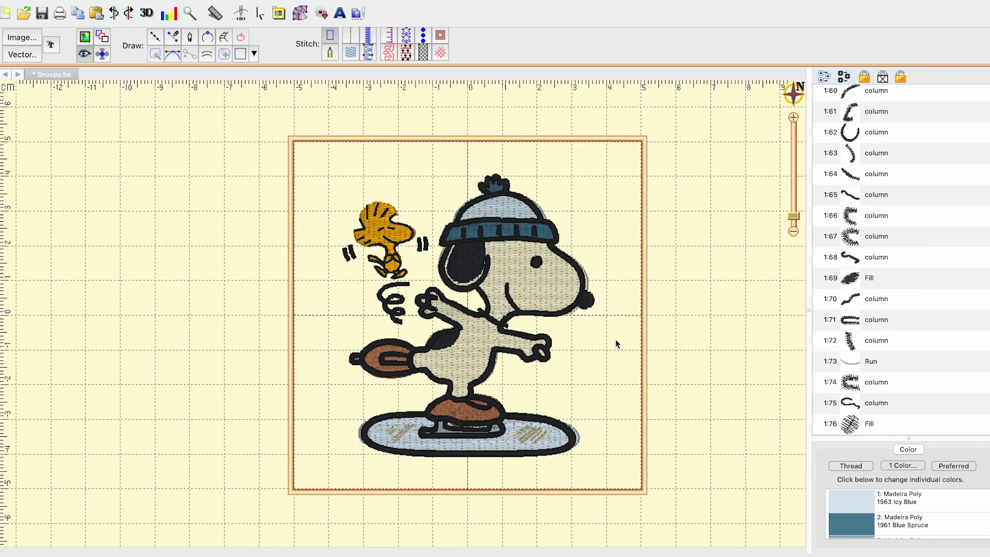